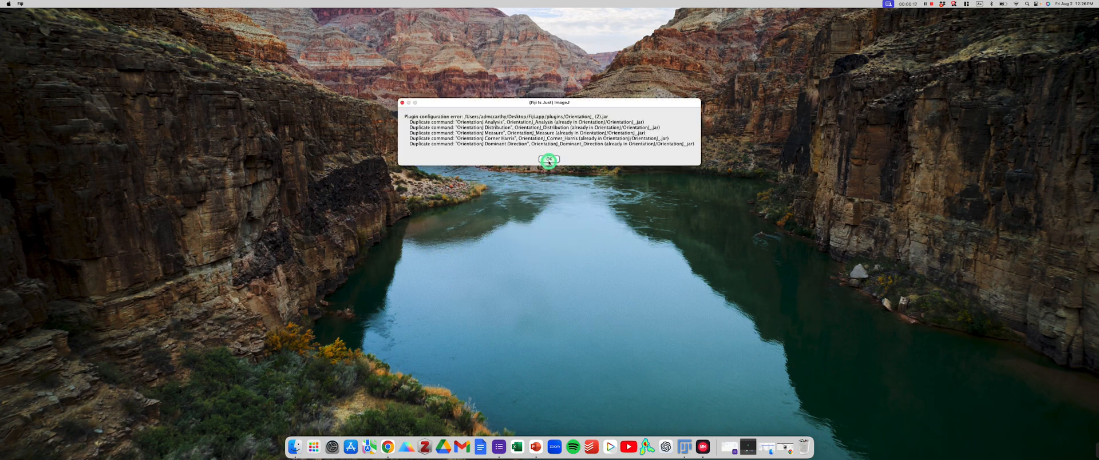
Dismiss the plugin configuration error and move the Fiji toolbar window higher on the desktop.
click(548, 159)
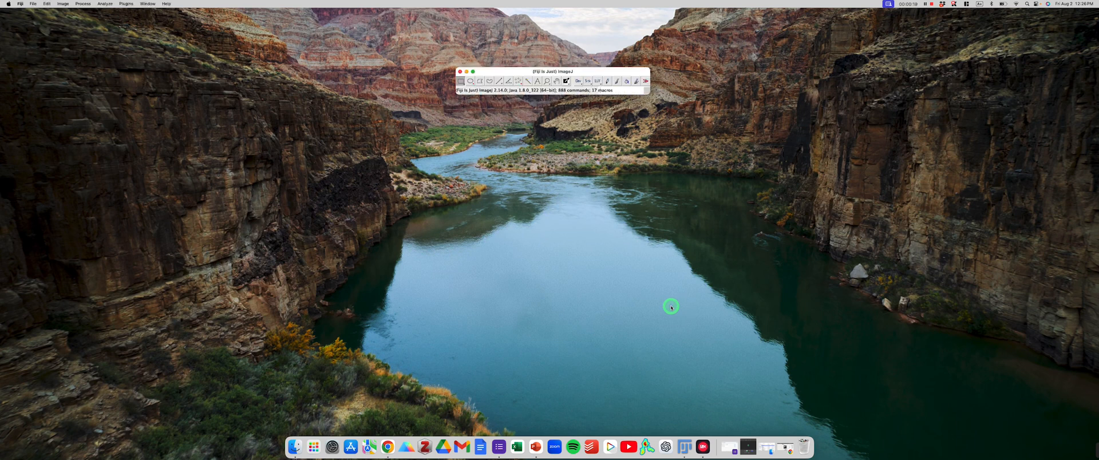
click(556, 82)
drag(553, 72, 553, 58)
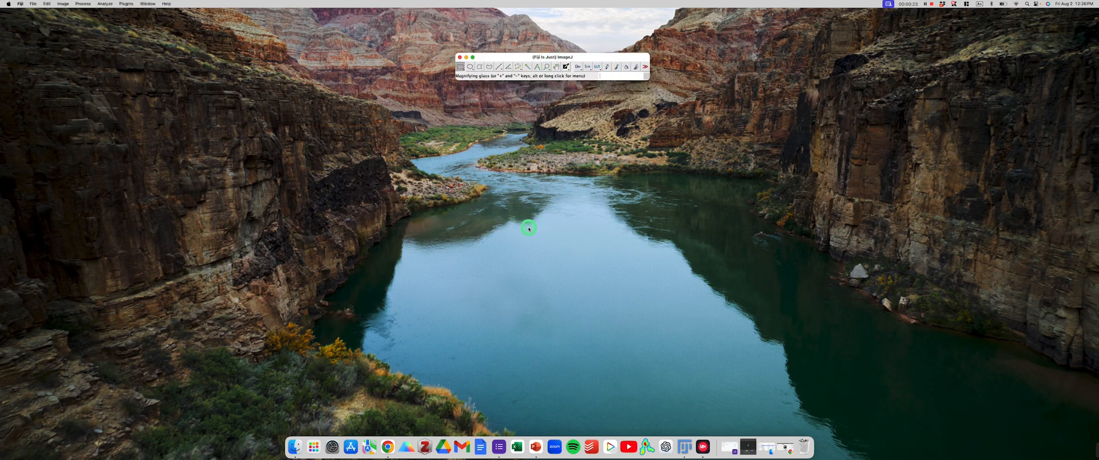
drag(540, 57, 527, 51)
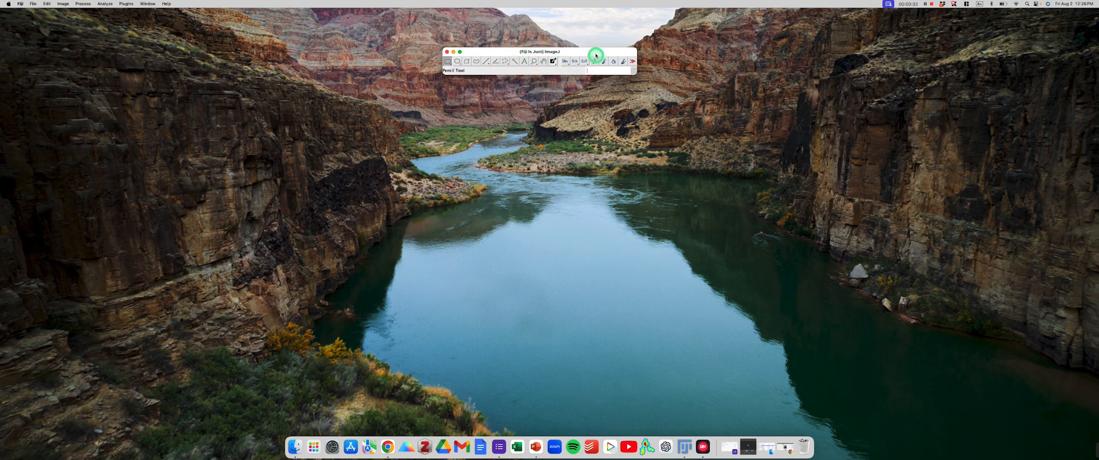
Widen and reposition the Fiji toolbar window and look through the list of additional toolsets.
drag(595, 51, 651, 62)
drag(568, 54, 531, 57)
click(531, 58)
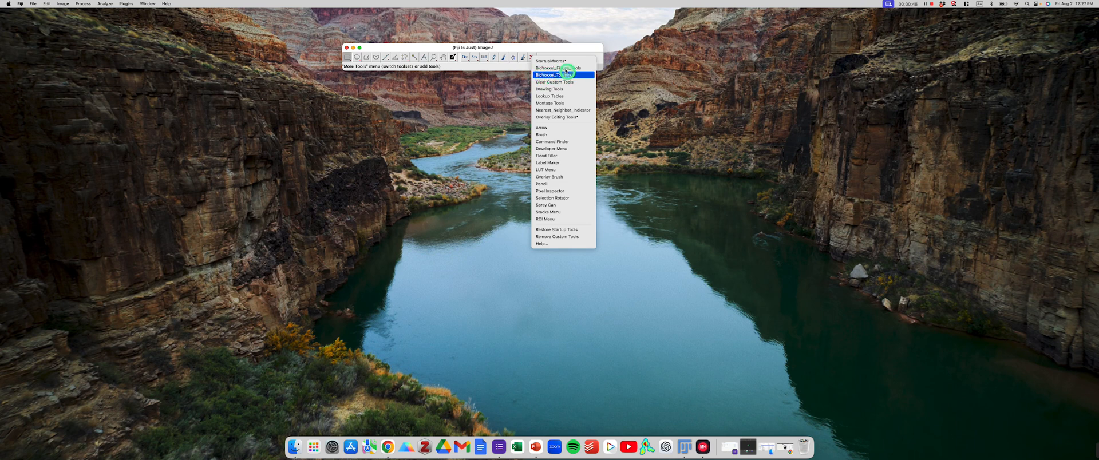
click(538, 46)
mouse_move(538, 47)
mouse_down()
mouse_move(509, 51)
mouse_move(605, 68)
mouse_up()
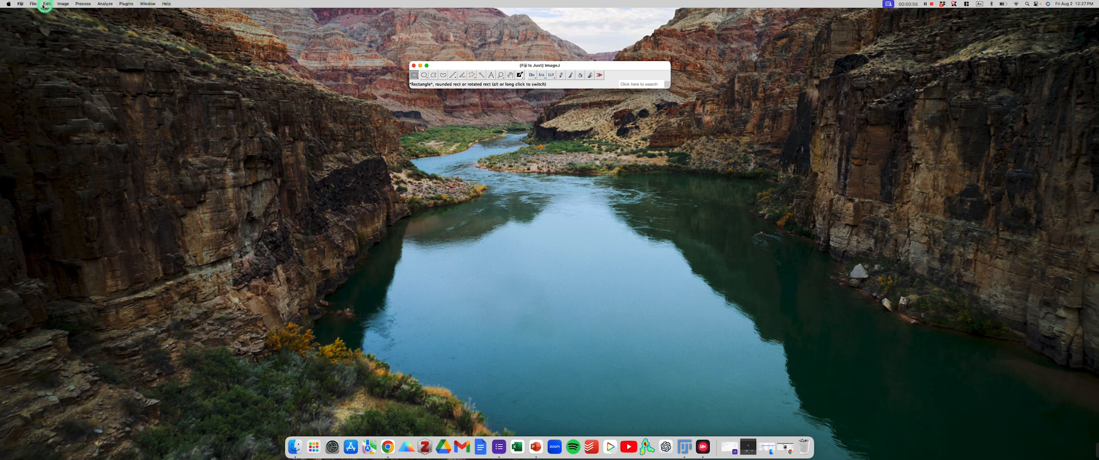
Update ImageJ to version v1.54j, relaunch Fiji and dismiss the plugin configuration error.
click(168, 5)
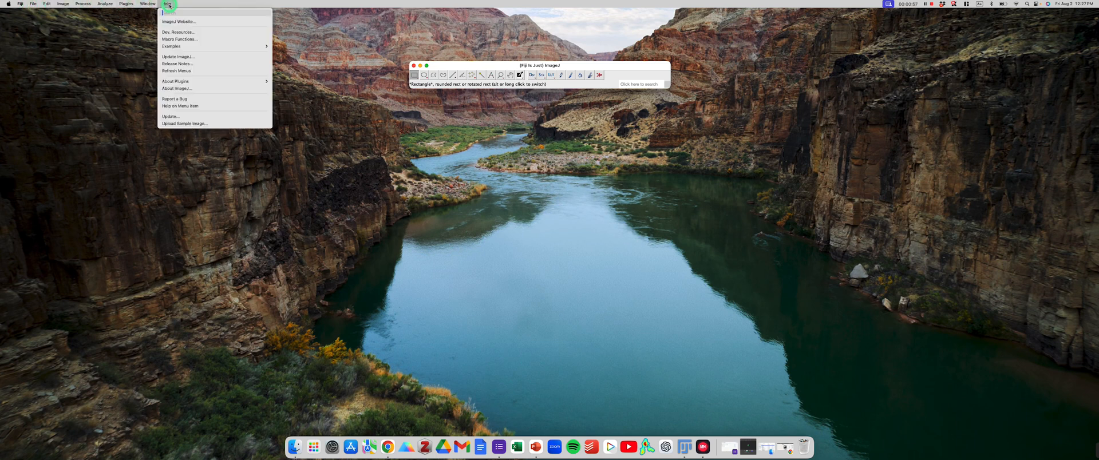
click(179, 56)
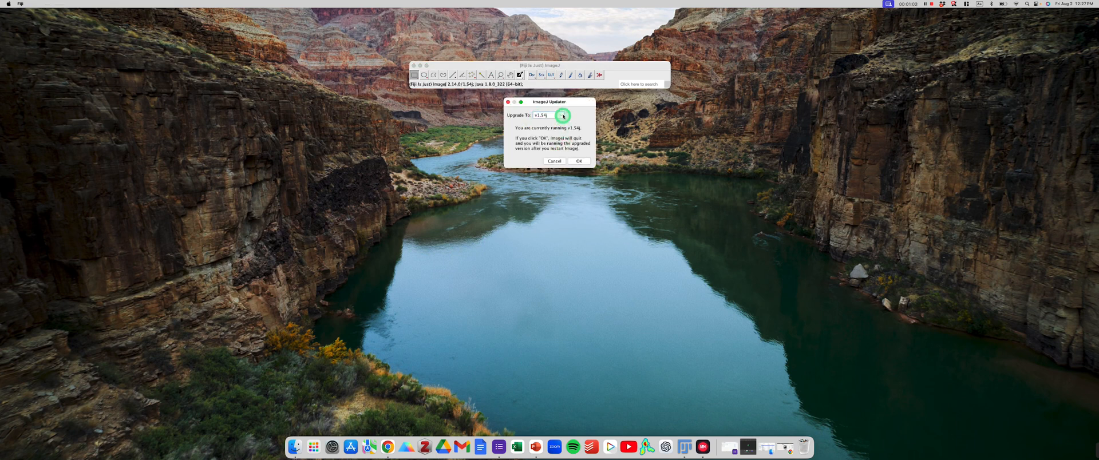
click(562, 115)
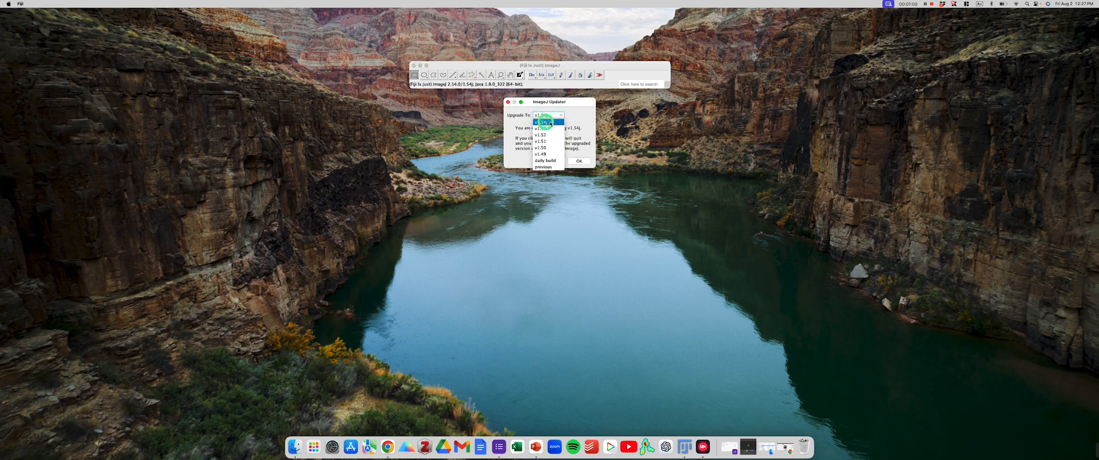
click(561, 115)
click(575, 163)
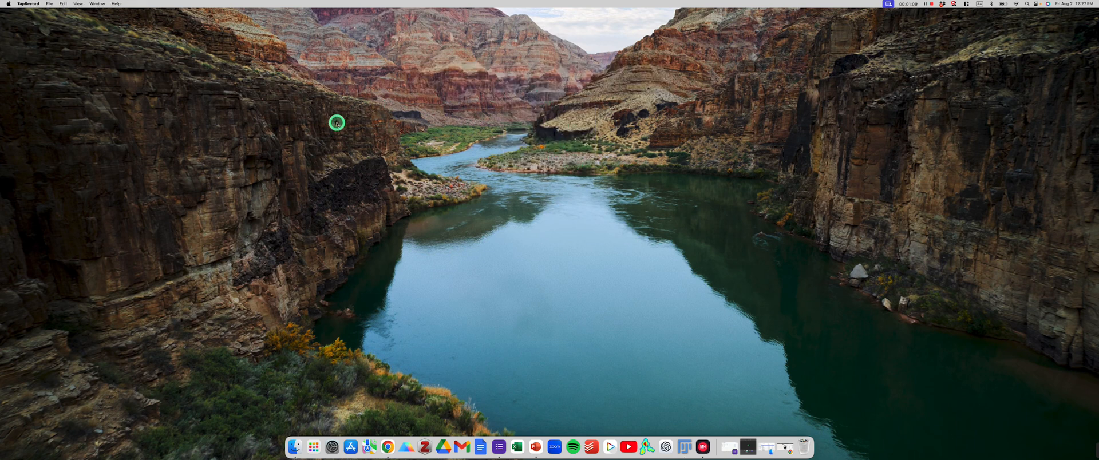
click(685, 446)
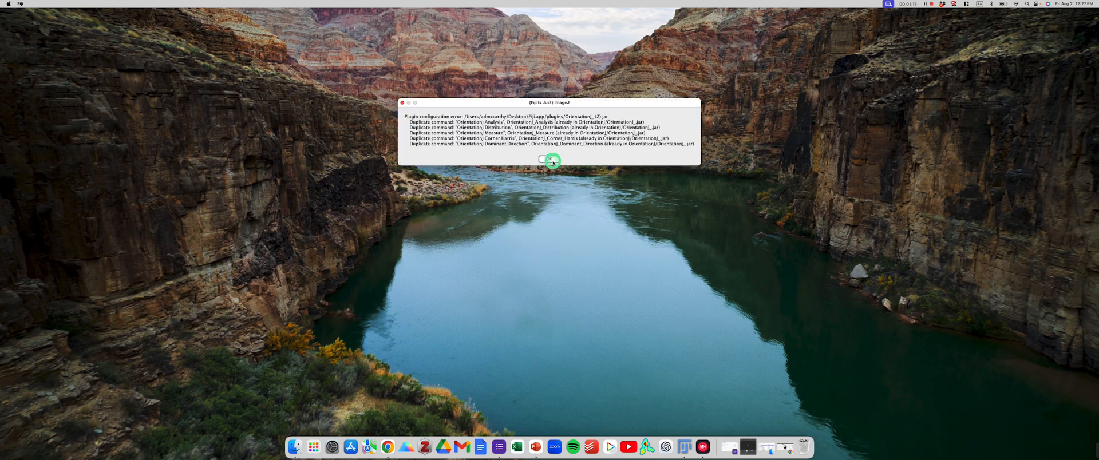
click(553, 159)
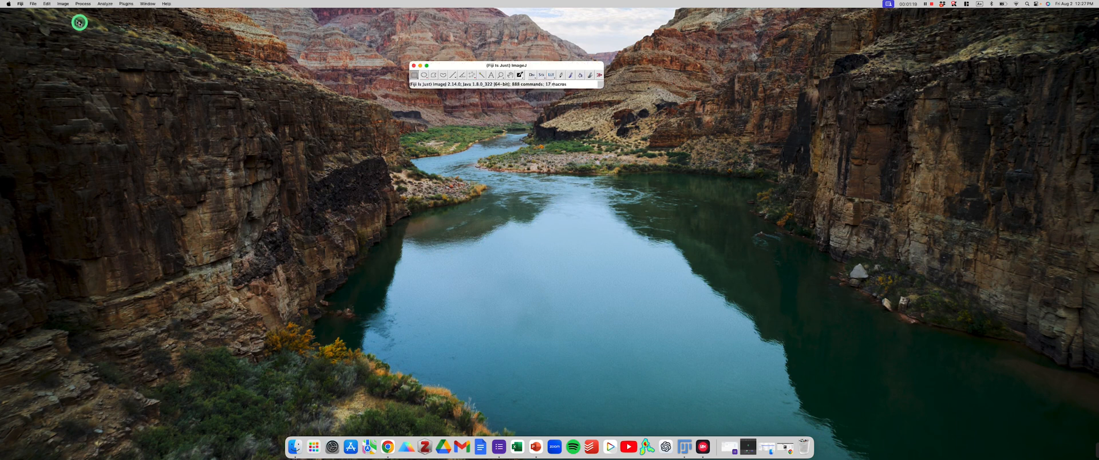
Run the Fiji updater, dismiss its warning and move the updater window just below the toolbar.
click(167, 4)
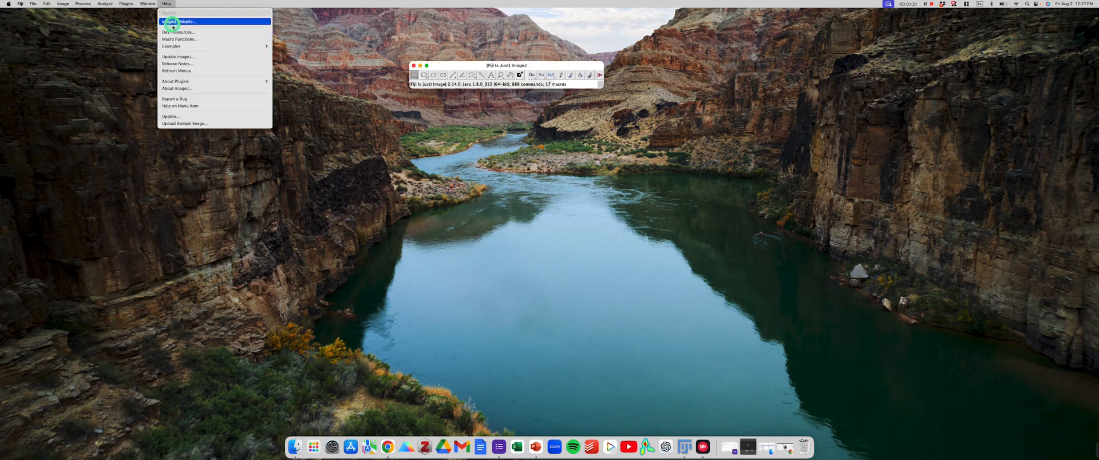
click(183, 117)
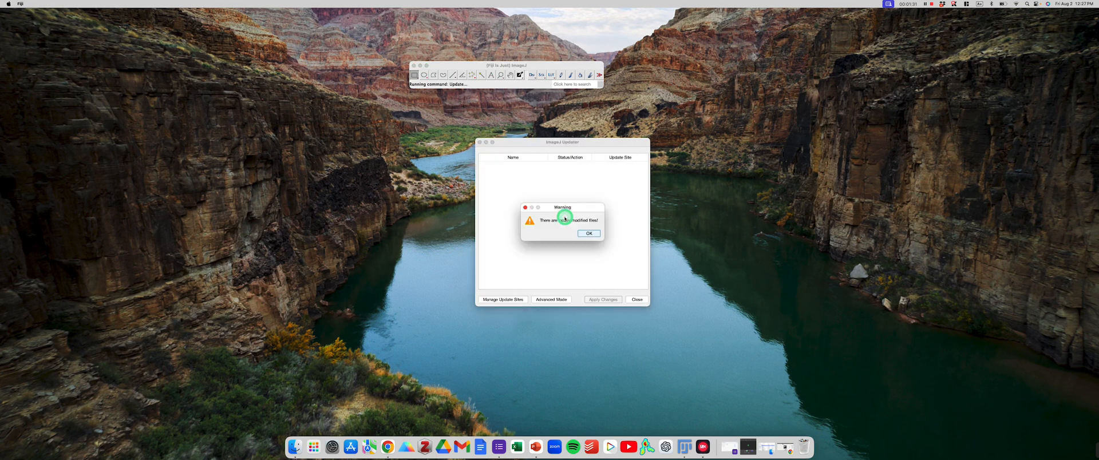
click(588, 235)
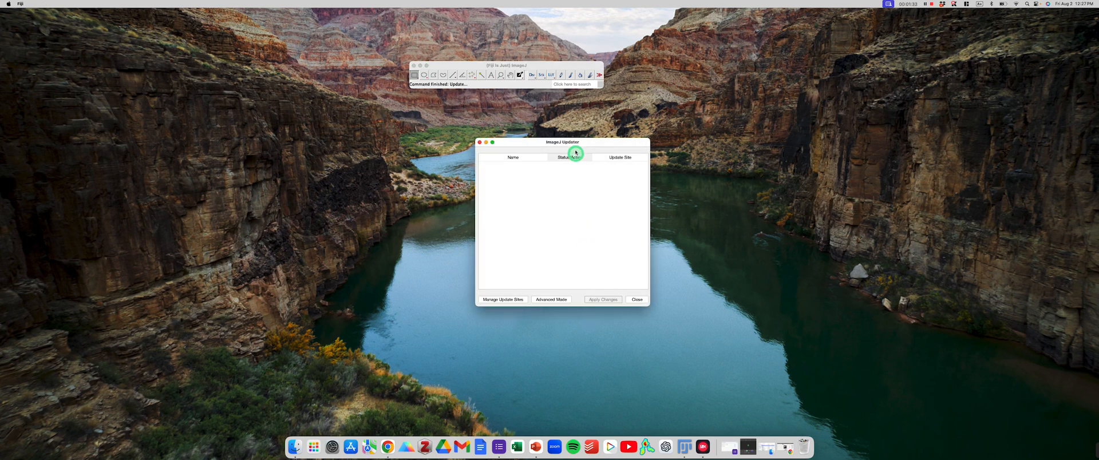
drag(571, 143, 519, 103)
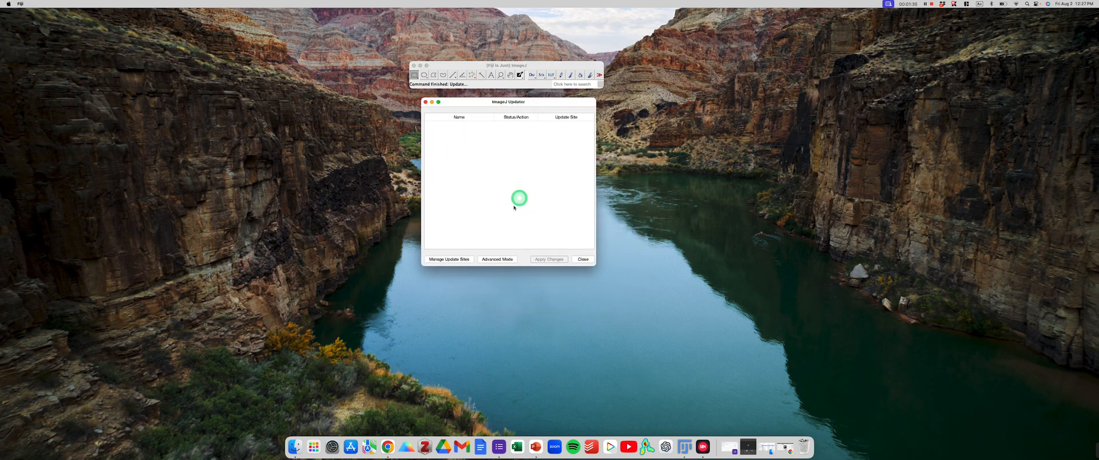
Make sure the BioVoxxel and BioVoxxel Figure Tools update sites are enabled, apply the site list and close the updater.
click(438, 261)
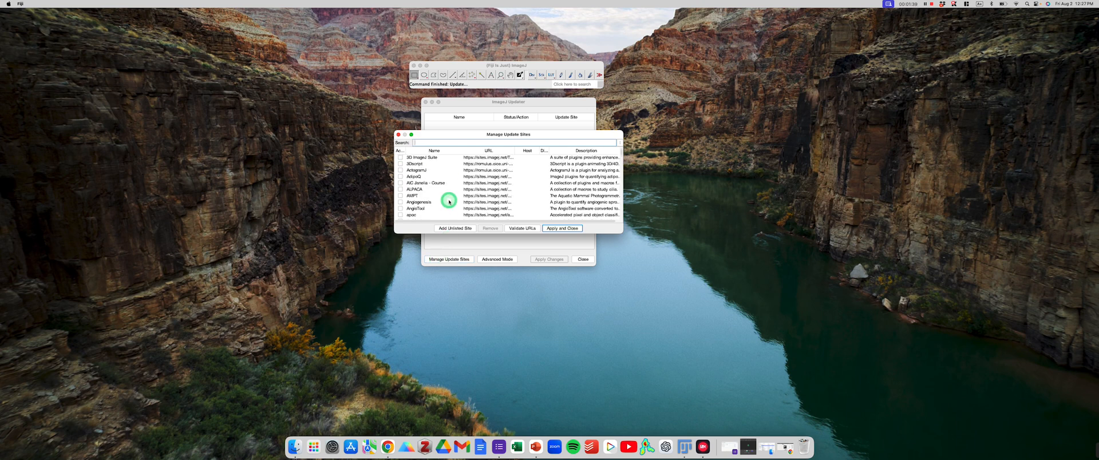
click(407, 163)
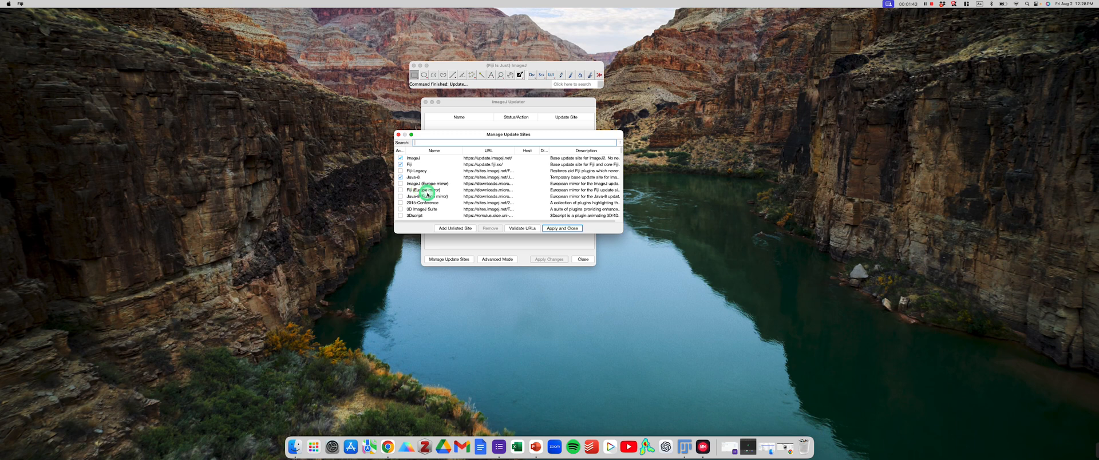
scroll(427, 193, down, 10)
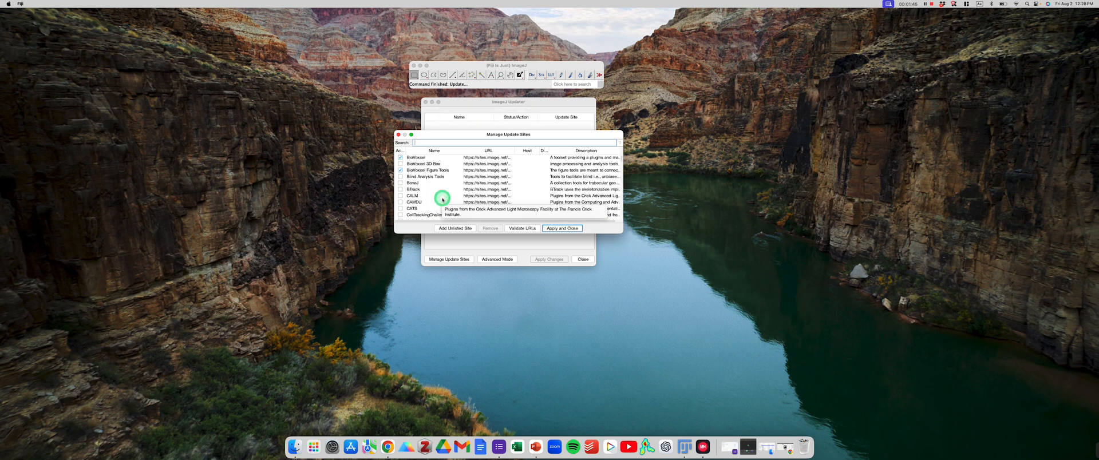
scroll(435, 179, up, 1)
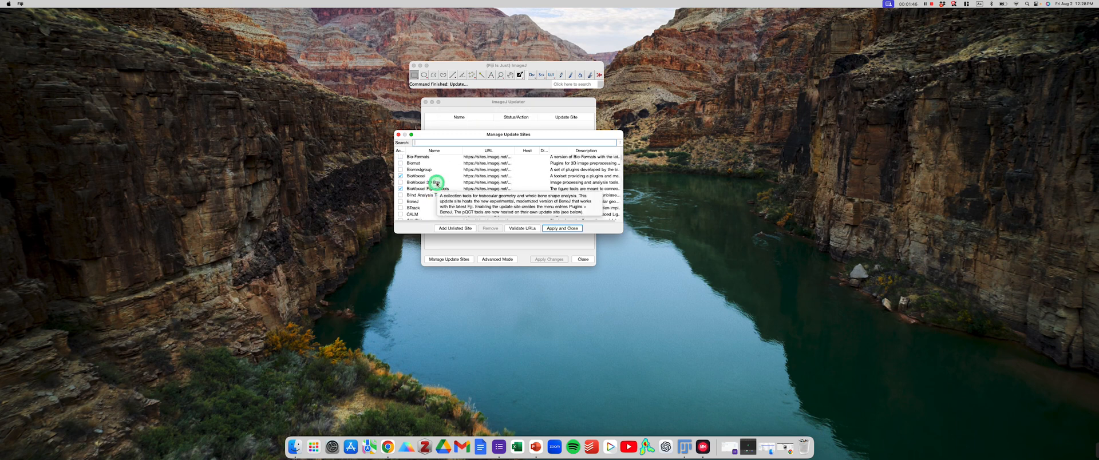
click(401, 189)
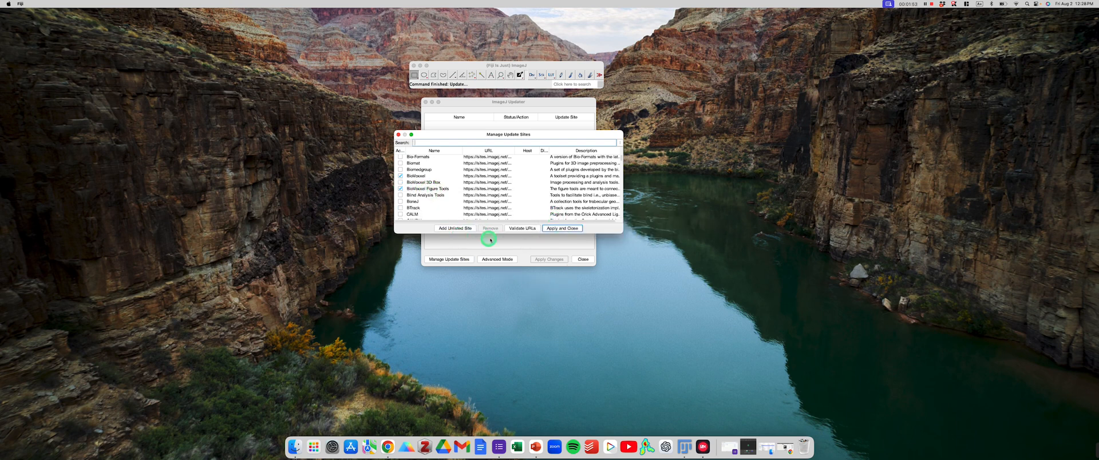
click(560, 229)
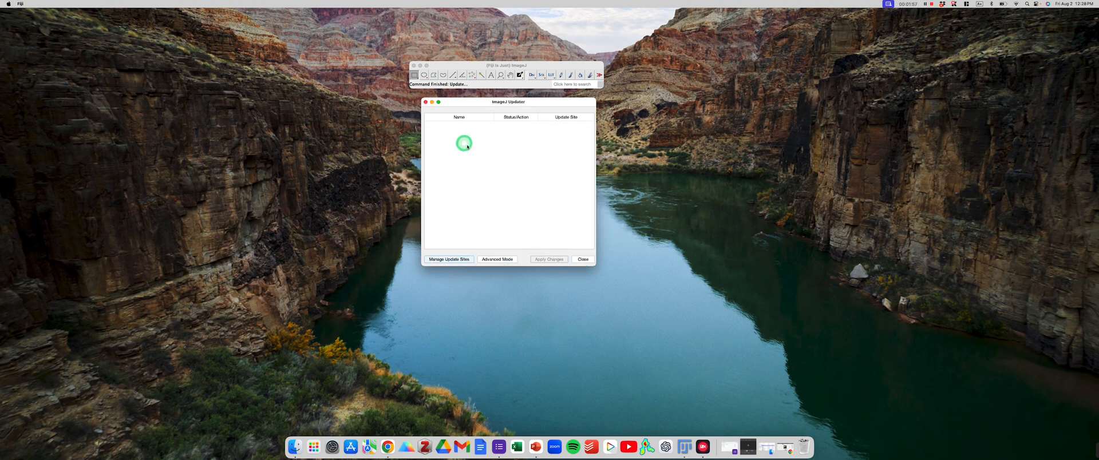
click(580, 259)
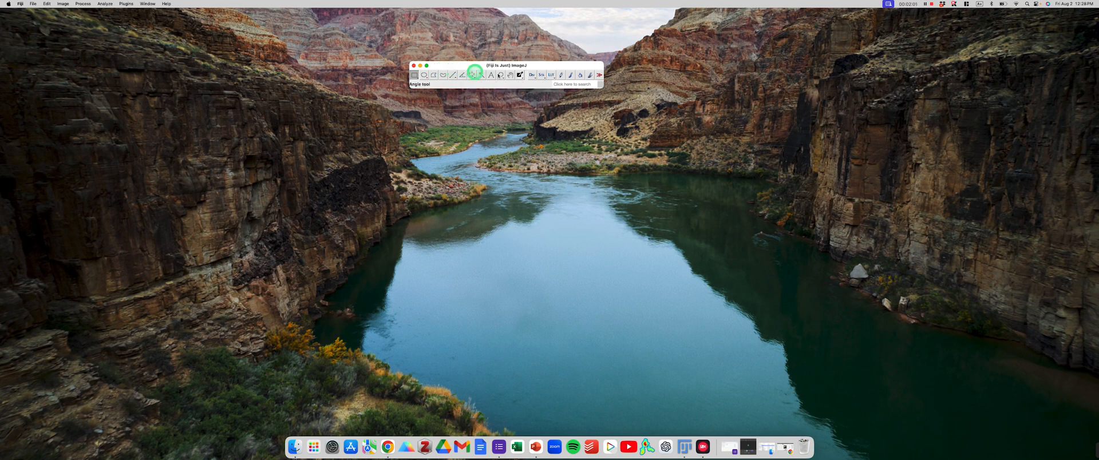
Load the BioVoxxel_Toolbox toolset into the toolbar, view its command list and reposition the toolbar window.
click(599, 75)
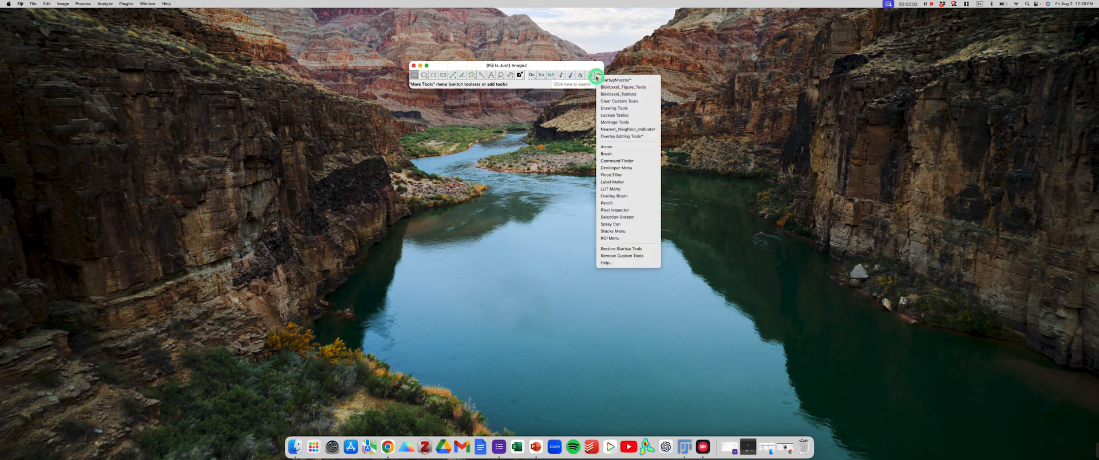
click(628, 94)
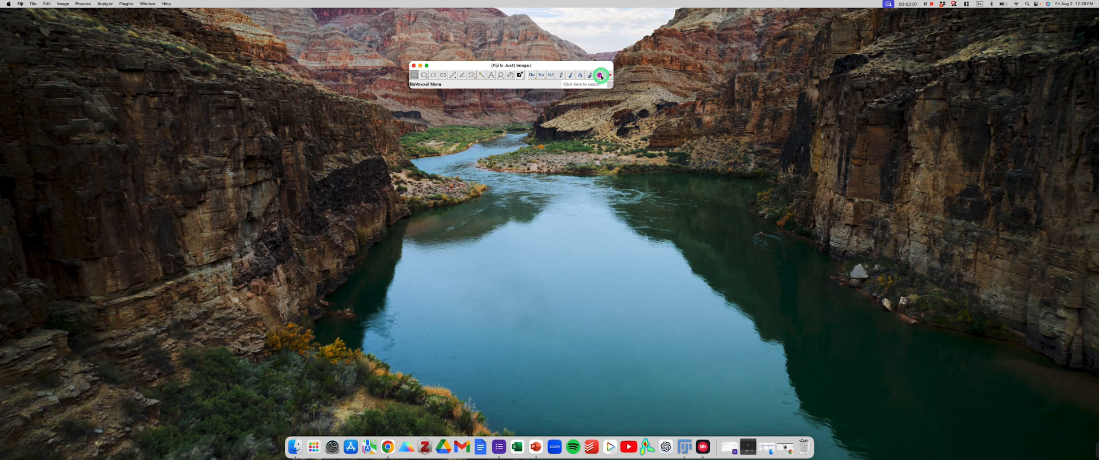
click(599, 77)
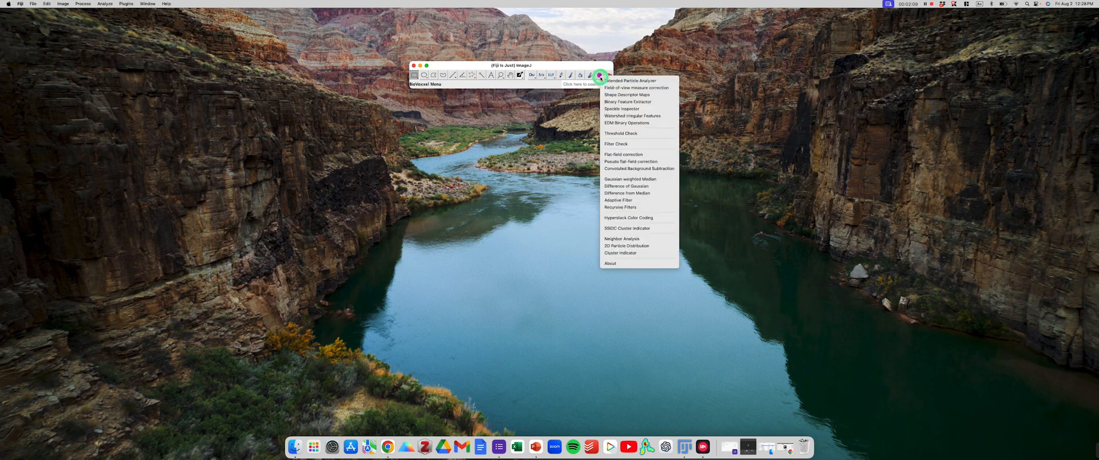
click(592, 65)
drag(565, 66, 634, 79)
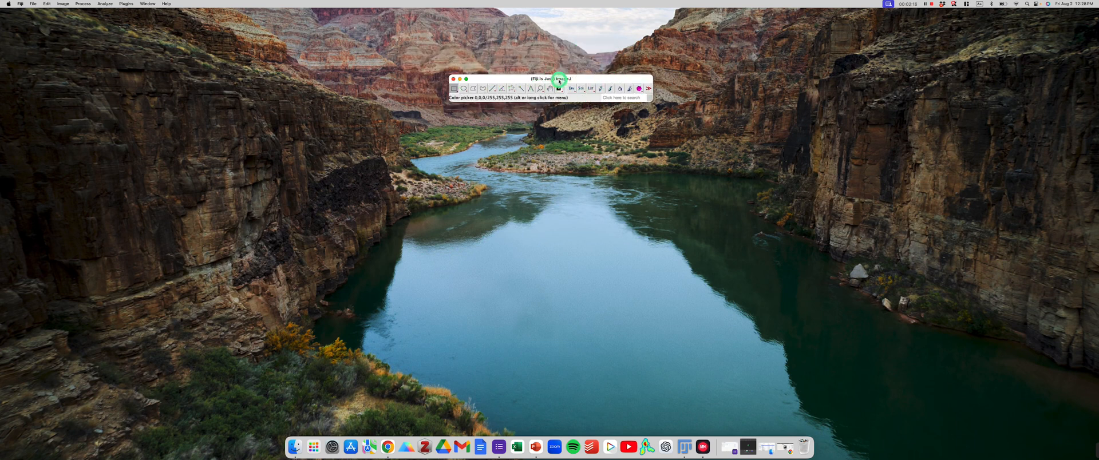
drag(559, 81, 559, 54)
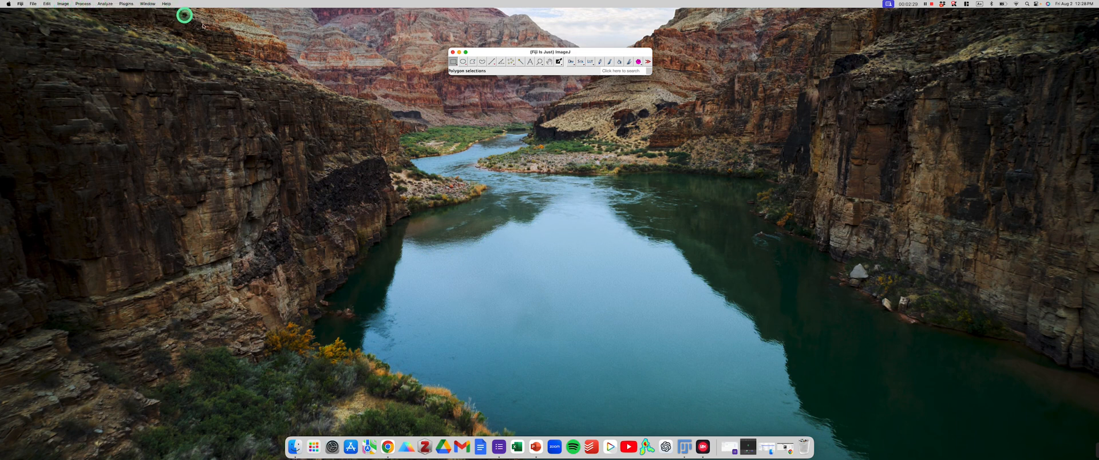
Open DSC_2368.JPG from the Desktop folder in Fiji and minimize the Finder window.
click(767, 447)
drag(529, 169, 549, 241)
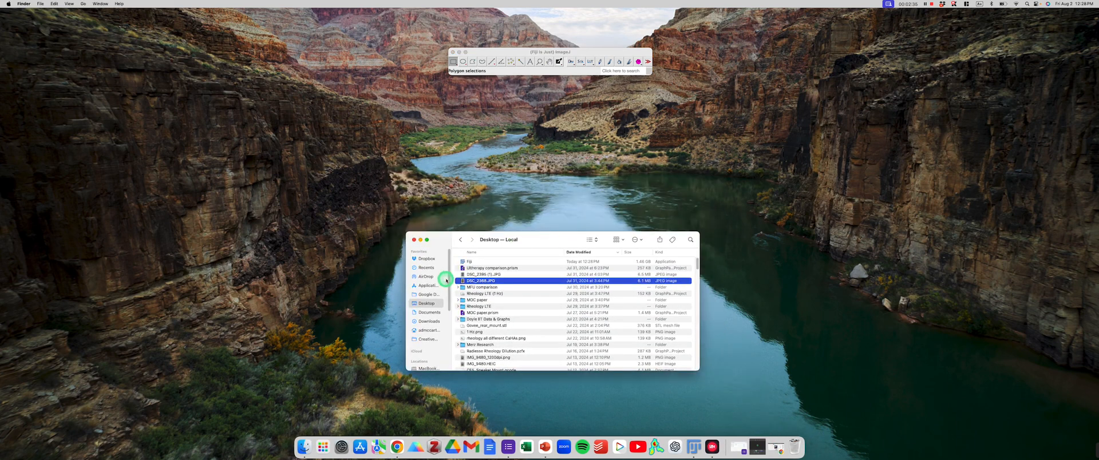
drag(481, 280, 476, 72)
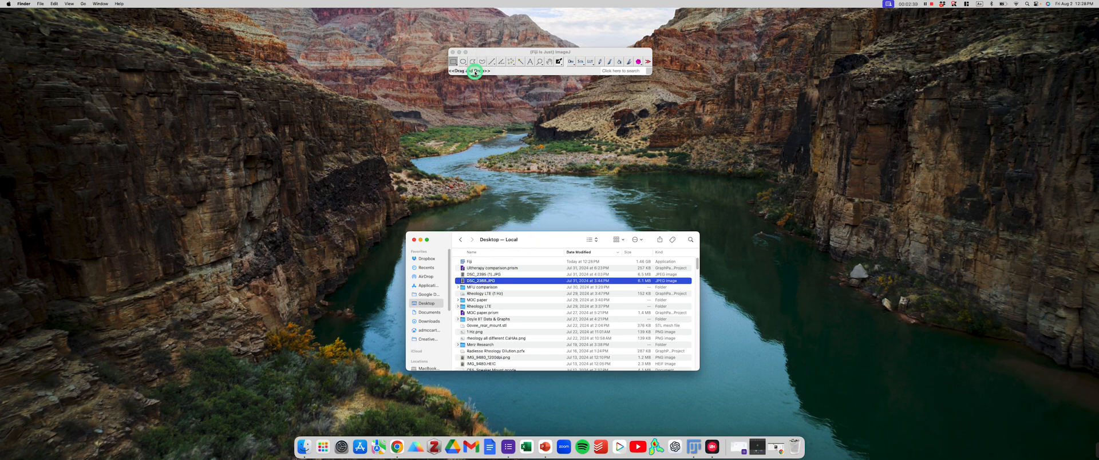
drag(539, 235, 689, 206)
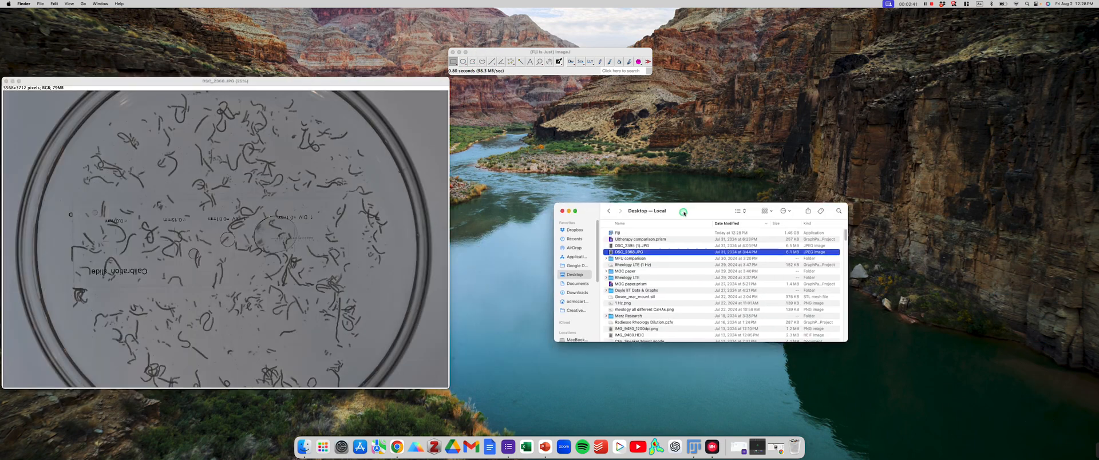
click(569, 210)
Center the dish image window below the toolbar and activate the Scrolling tool on the image.
click(346, 82)
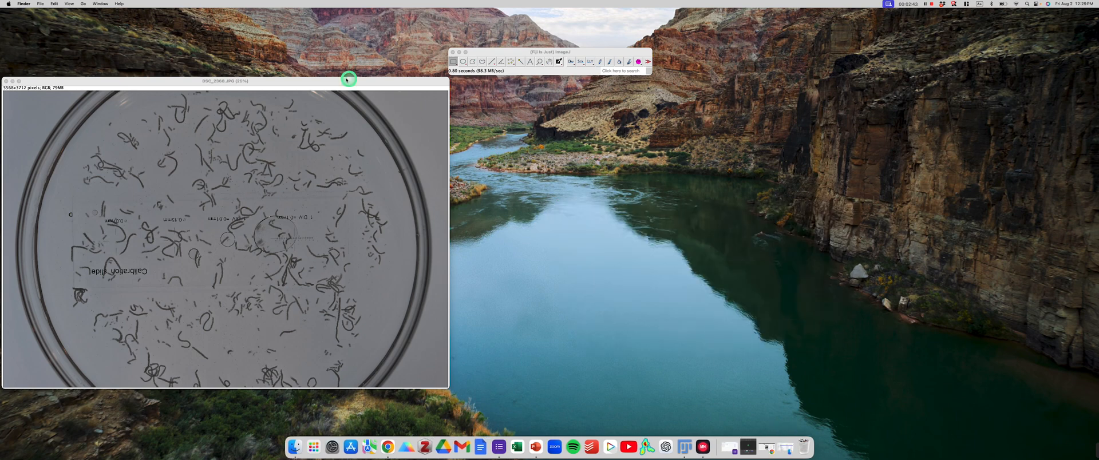
drag(267, 85, 575, 96)
click(476, 215)
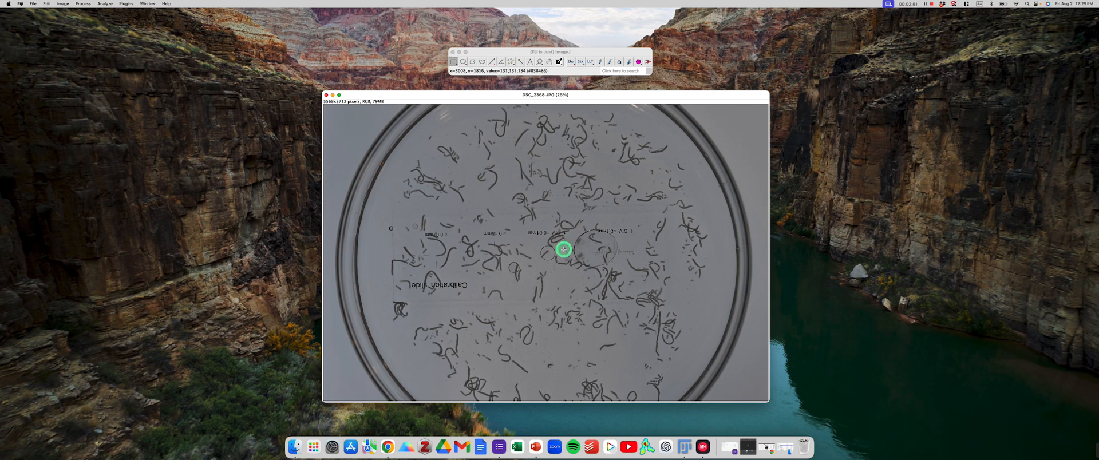
drag(508, 54, 491, 53)
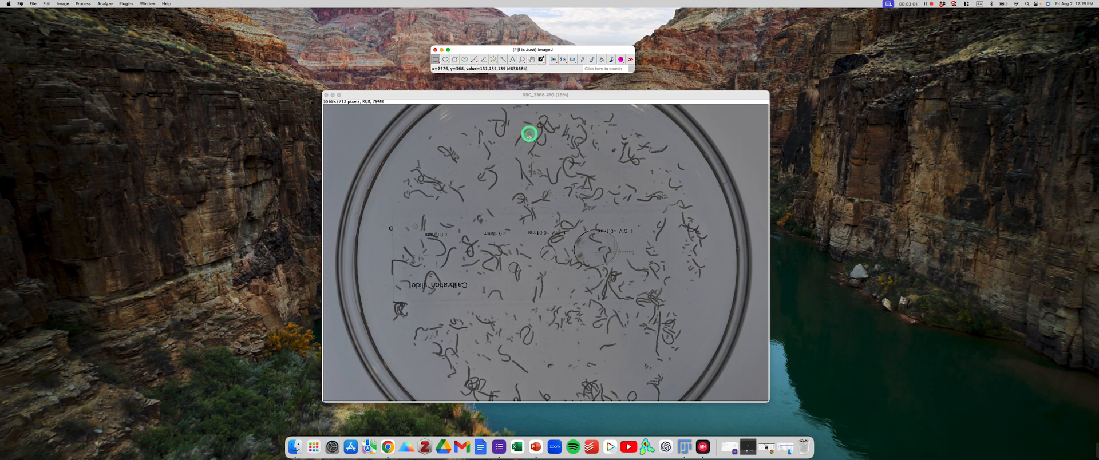
click(532, 68)
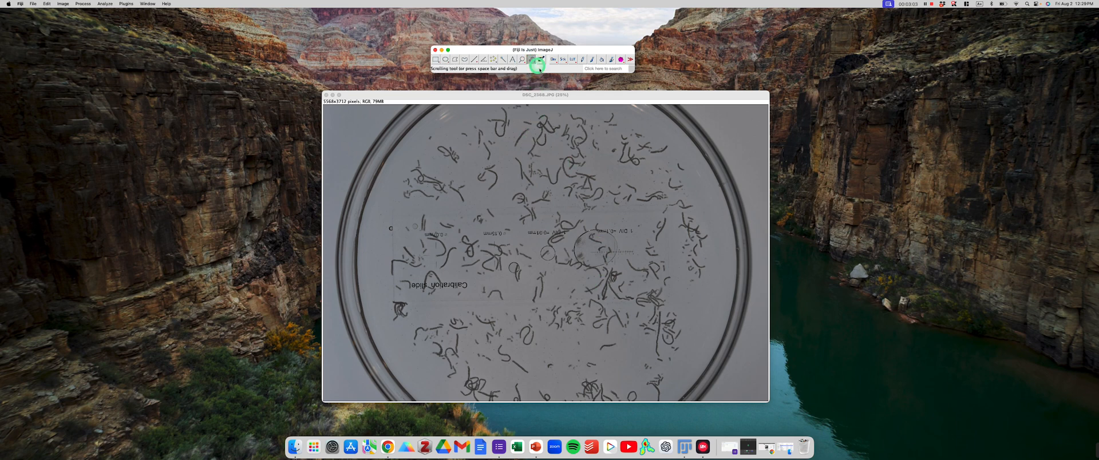
click(563, 220)
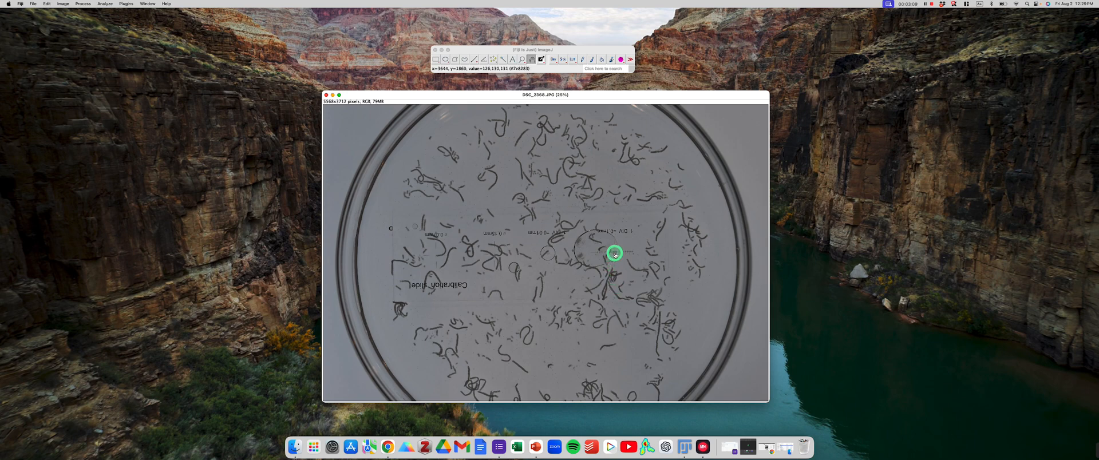
Examine the calibration slide markings and the round reference dots on the dish image at different magnifications.
key(plus)
key(plus)
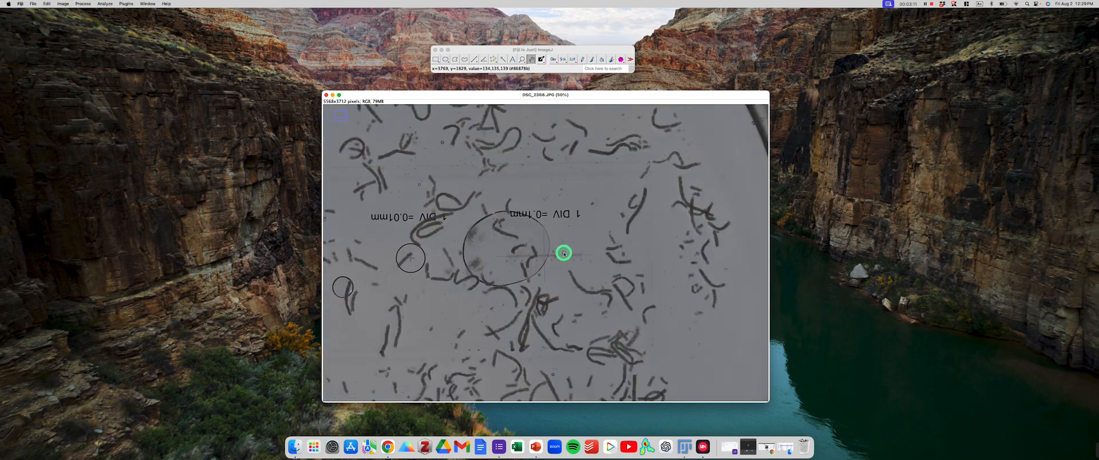
key(minus)
key(minus)
key(plus)
key(plus)
key(plus)
key(plus)
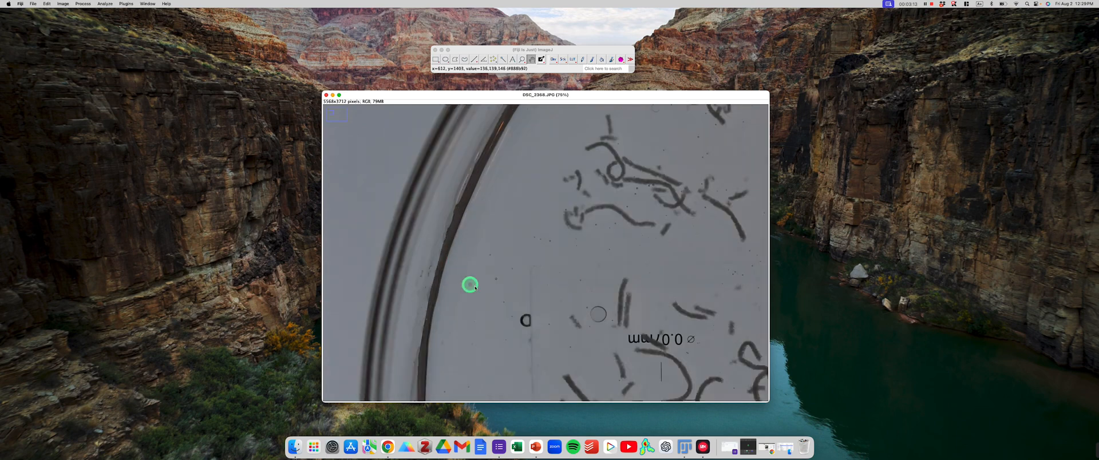
key(plus)
key(plus)
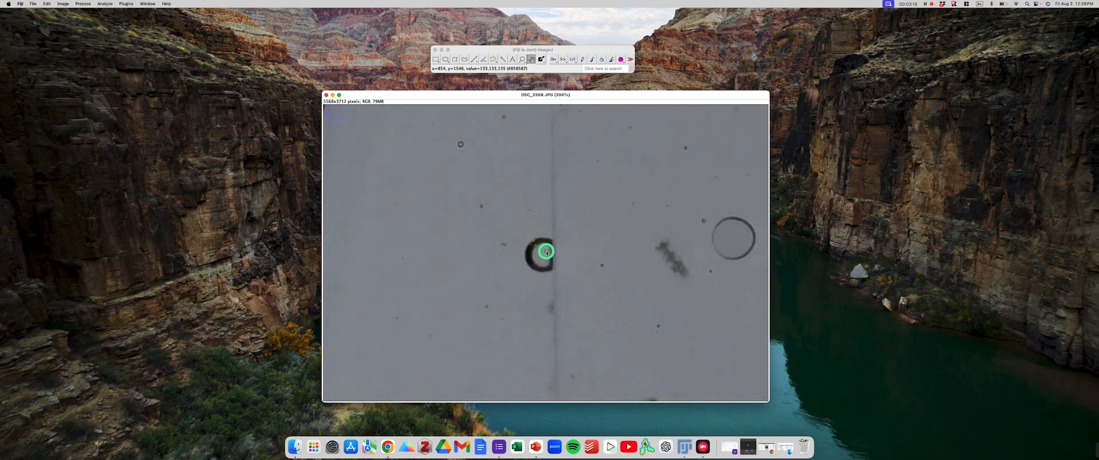
key(minus)
key(minus)
key(minus)
key(minus)
key(minus)
key(minus)
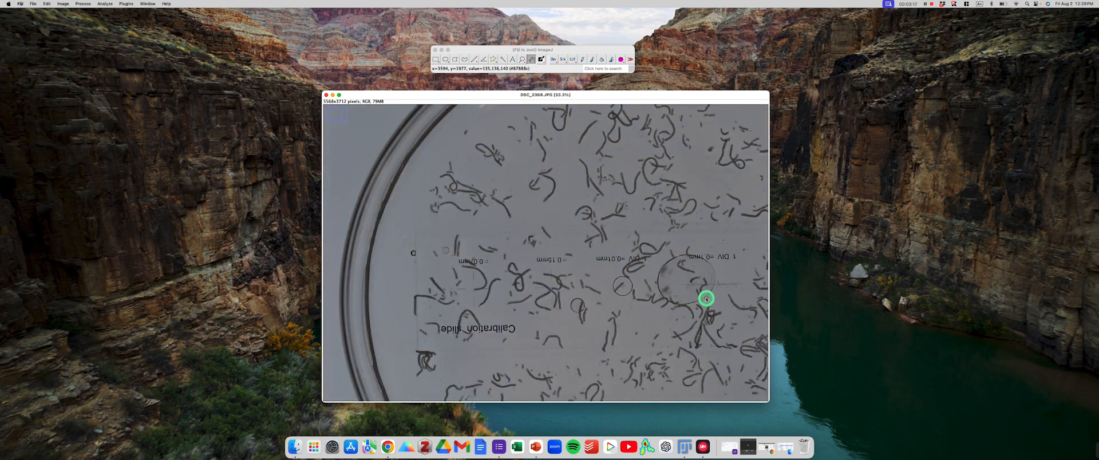
Draw a straight line along the calibration ruler from the 10 mark to the 0 mark at 200% magnification.
key(plus)
key(plus)
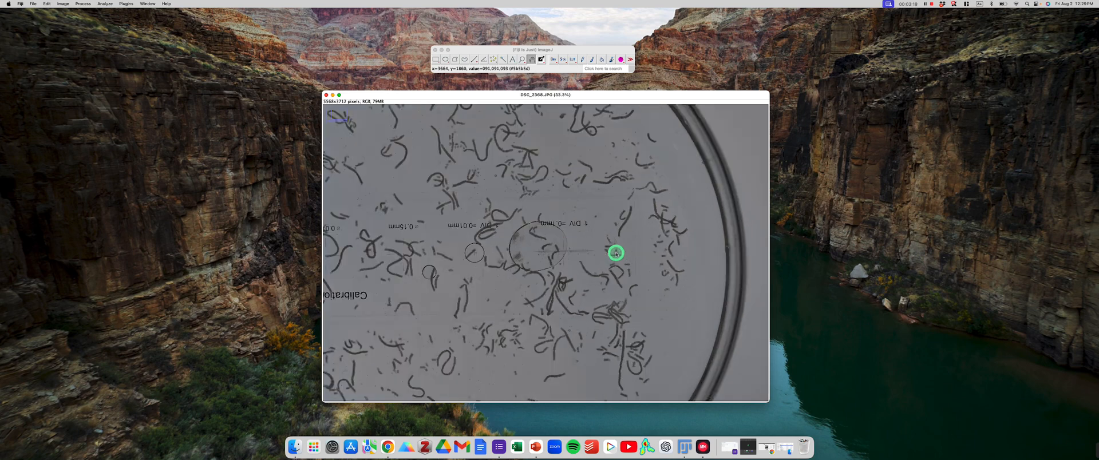
key(plus)
key(plus)
key(plus)
key(plus)
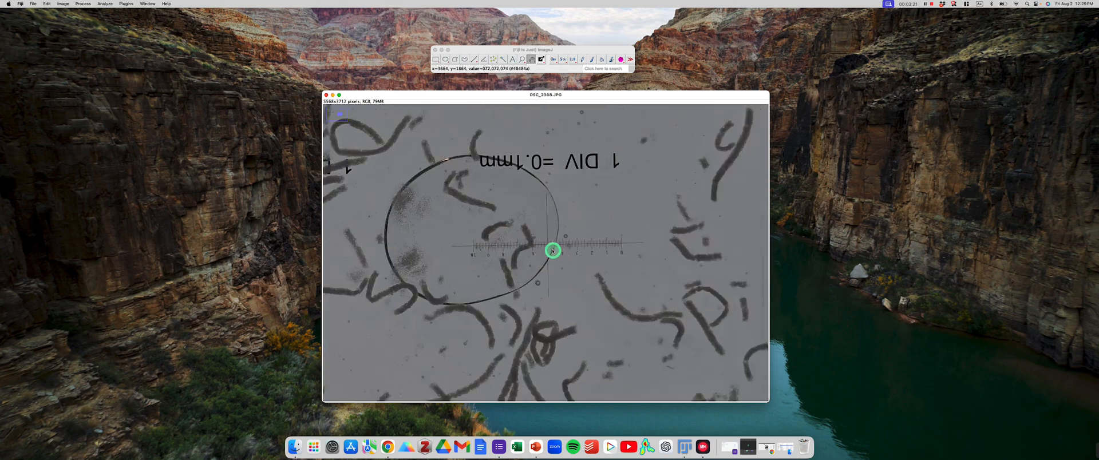
key(plus)
key(minus)
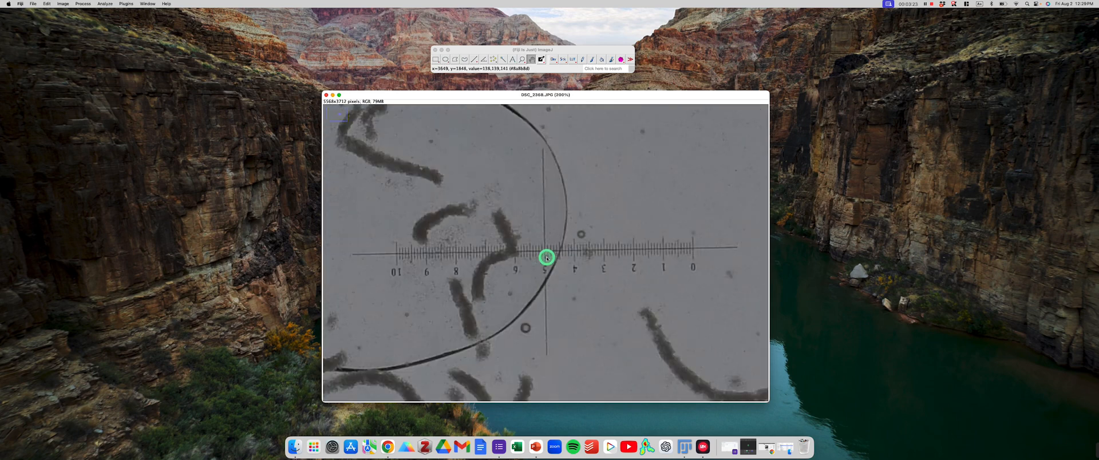
click(474, 59)
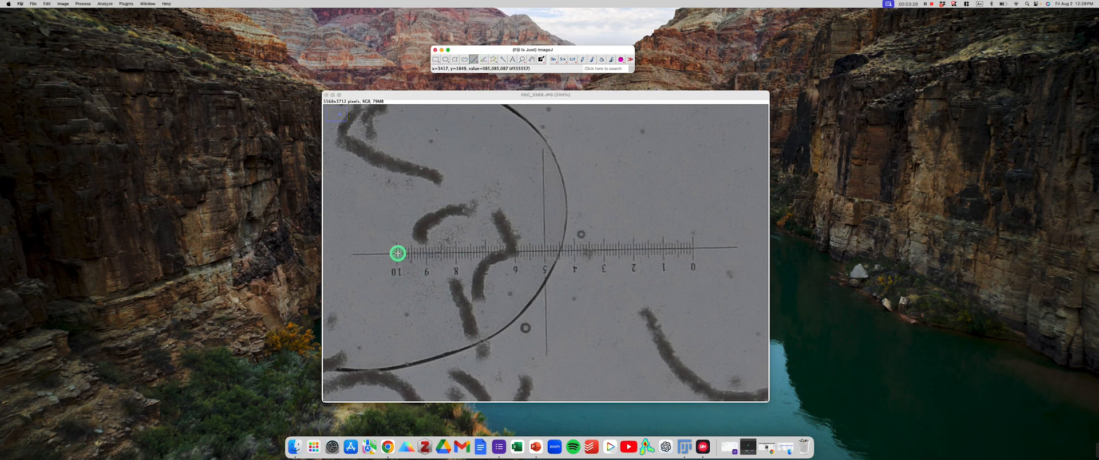
mouse_move(397, 253)
mouse_down()
mouse_move(564, 215)
mouse_move(633, 223)
mouse_move(693, 248)
mouse_up()
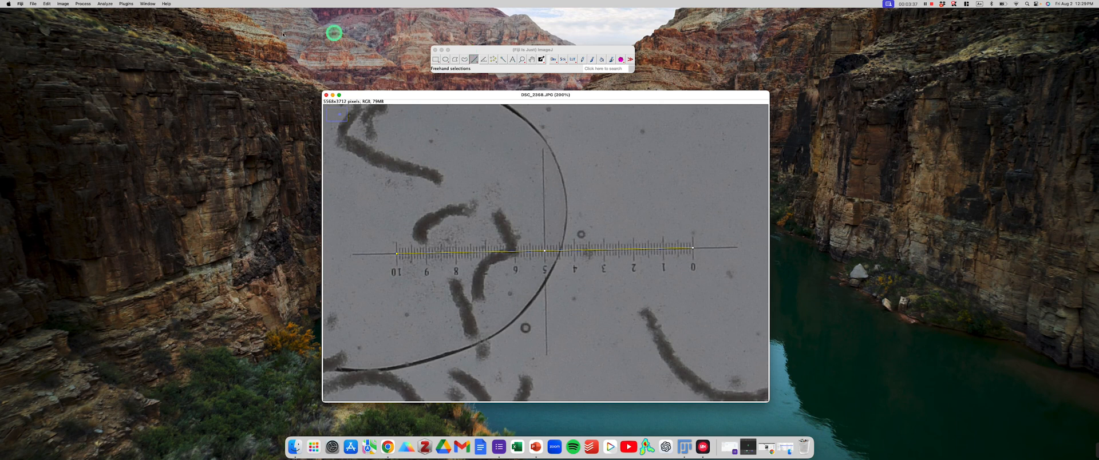
Set the image scale from the drawn line with a known distance of 10 and unit mm, applied globally.
click(106, 4)
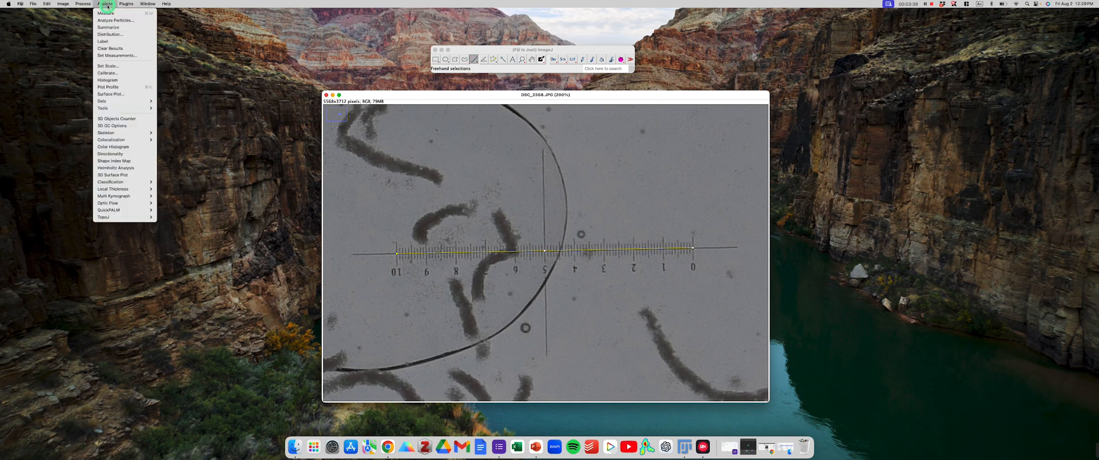
click(614, 160)
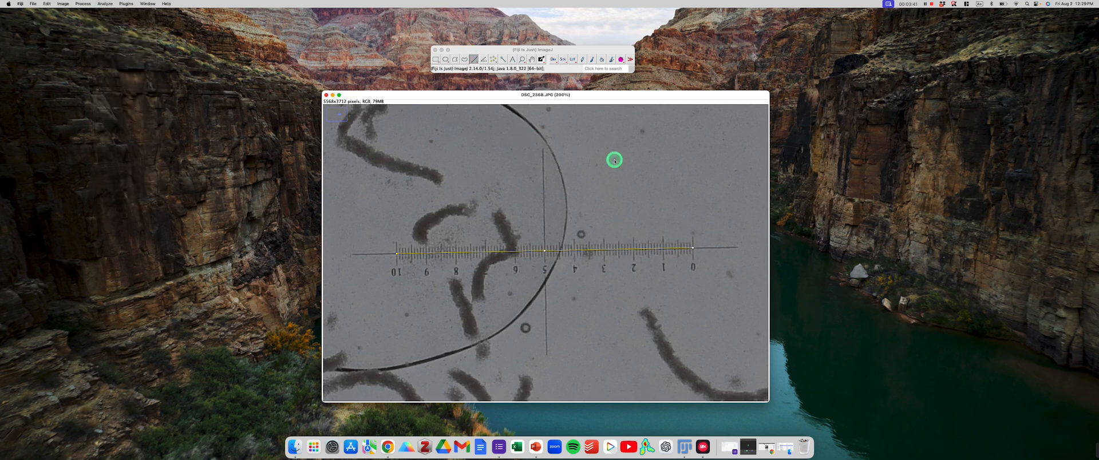
drag(564, 110, 685, 118)
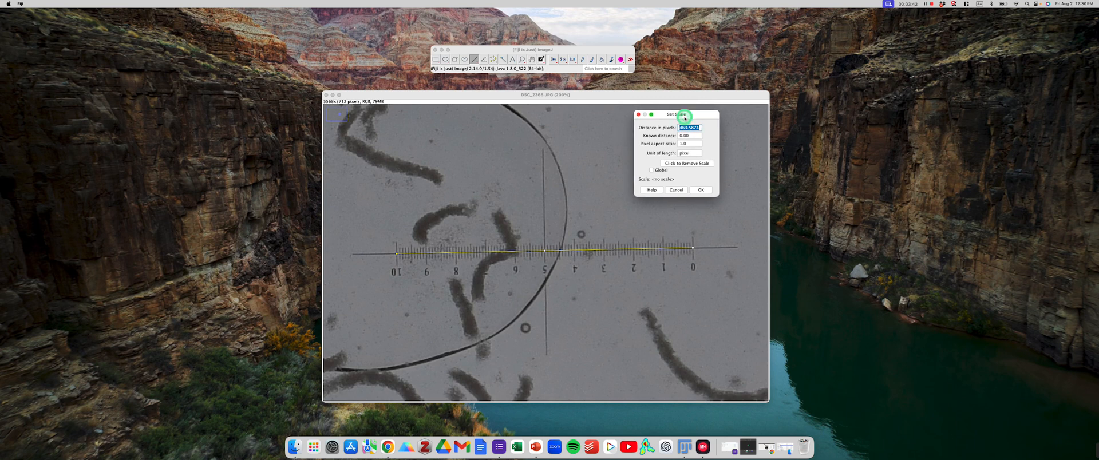
click(687, 132)
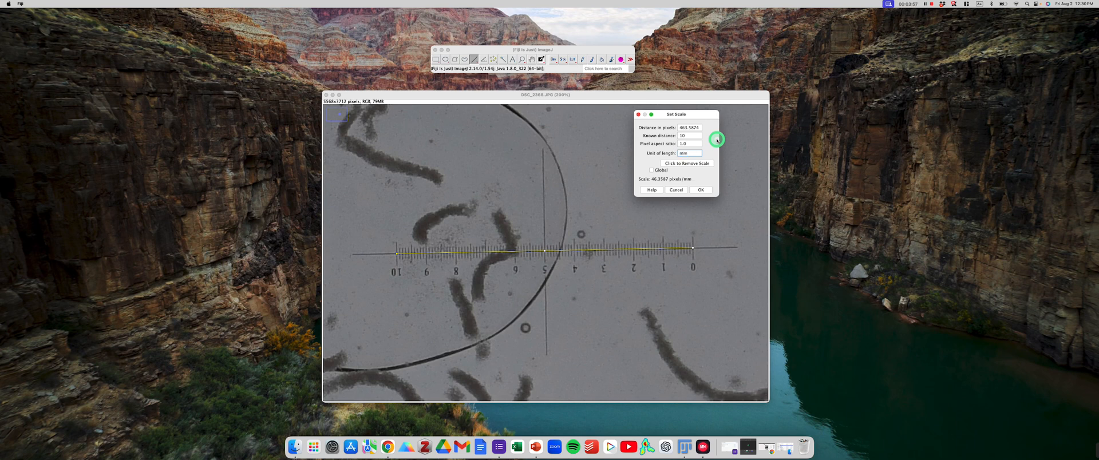
click(651, 170)
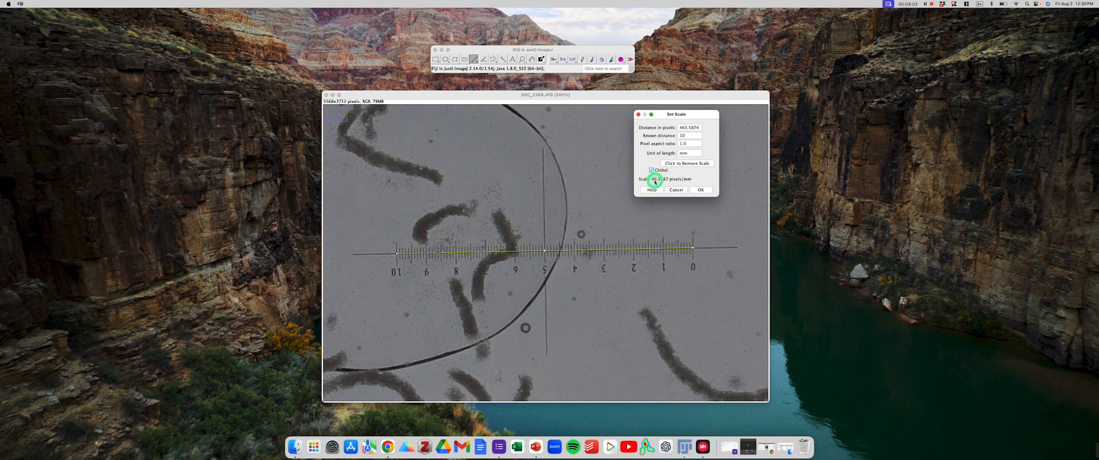
click(702, 189)
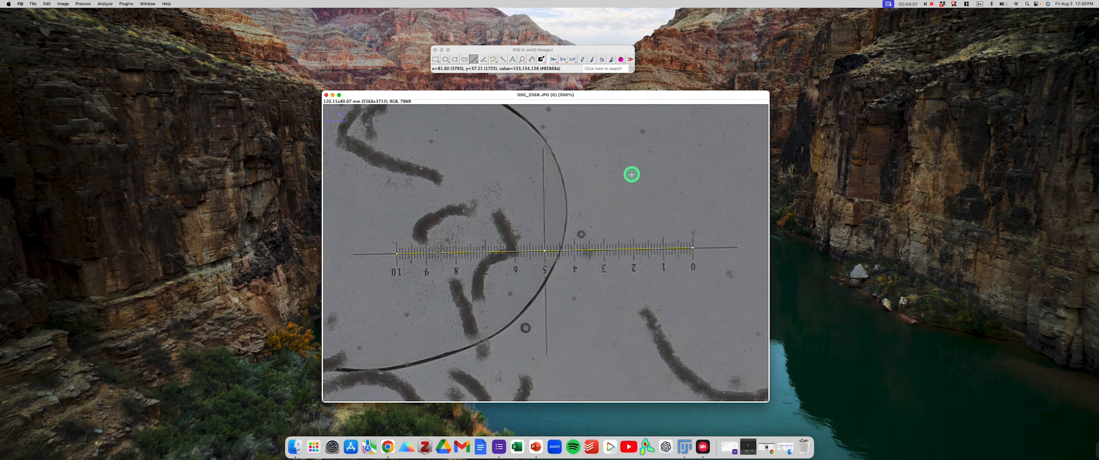
Draw an oval selection about 95 mm wide around the dish interior and adjust it to fit just inside the rim.
scroll(631, 174, down, 7)
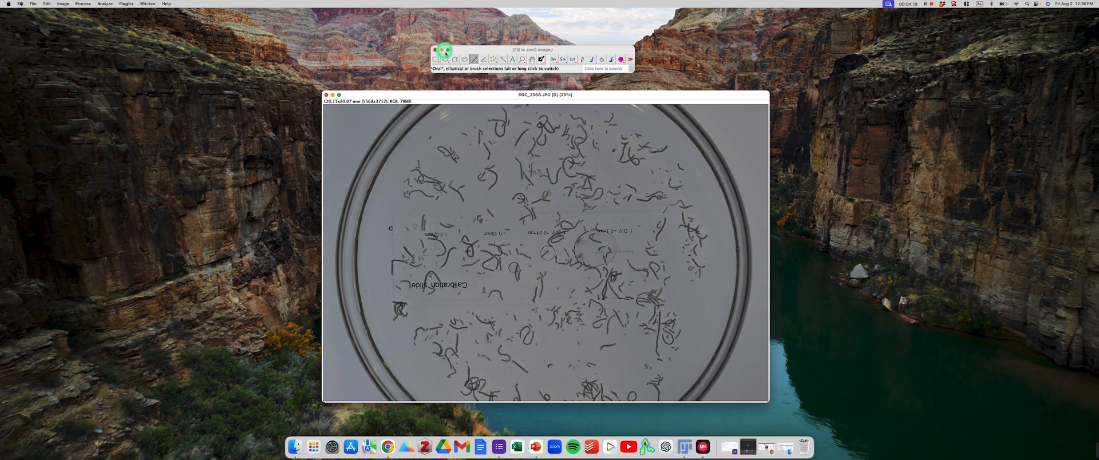
click(445, 59)
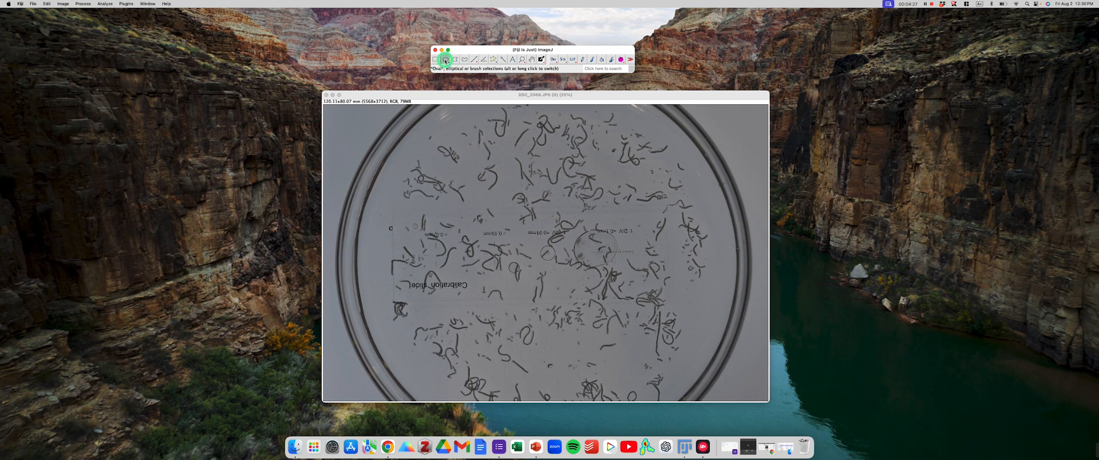
drag(431, 116, 728, 426)
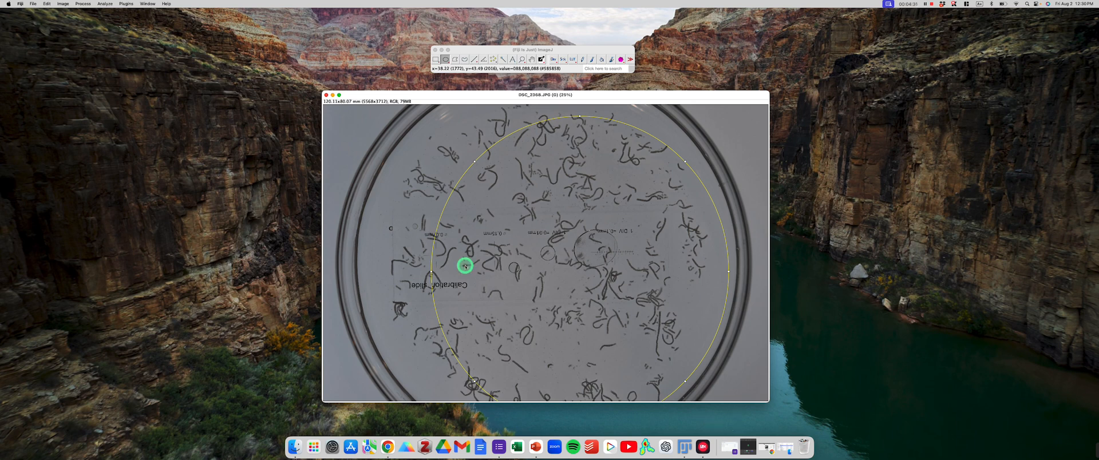
drag(433, 271, 379, 271)
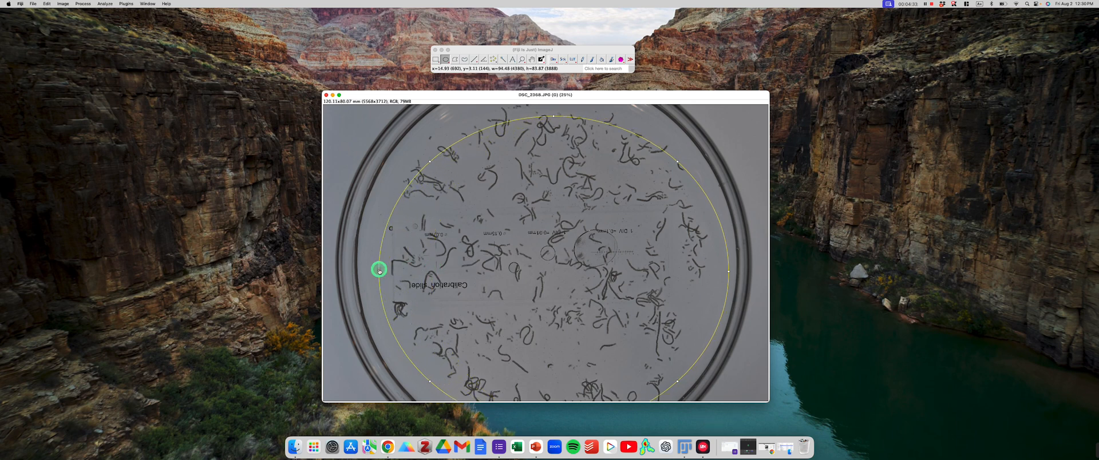
drag(544, 125, 545, 84)
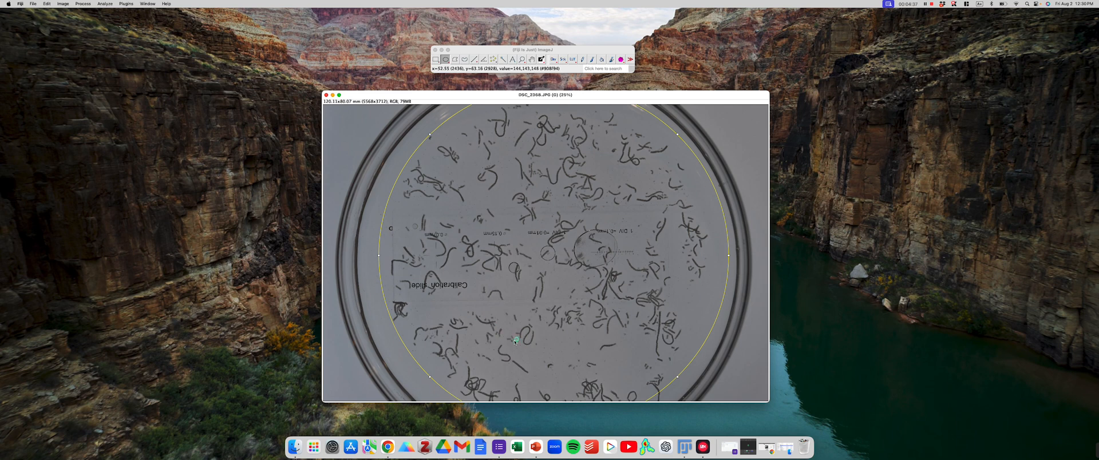
drag(518, 339, 508, 343)
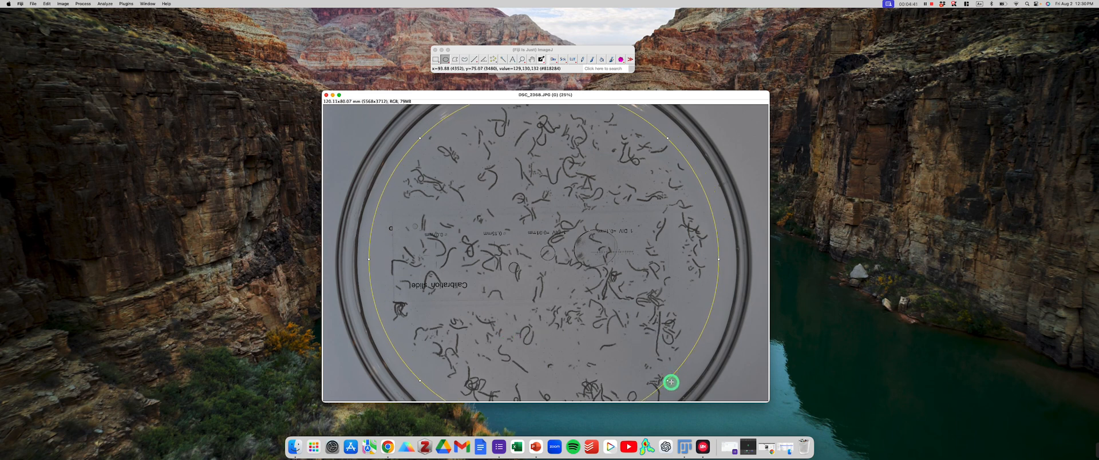
drag(667, 380, 671, 385)
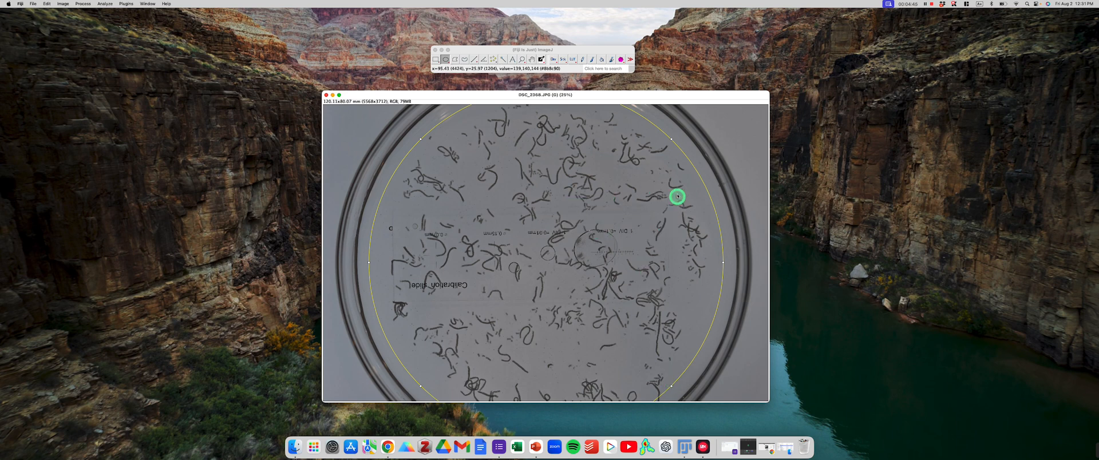
Add the oval selection to the ROI Manager and move the manager window beside the dish image.
right_click(515, 157)
click(524, 181)
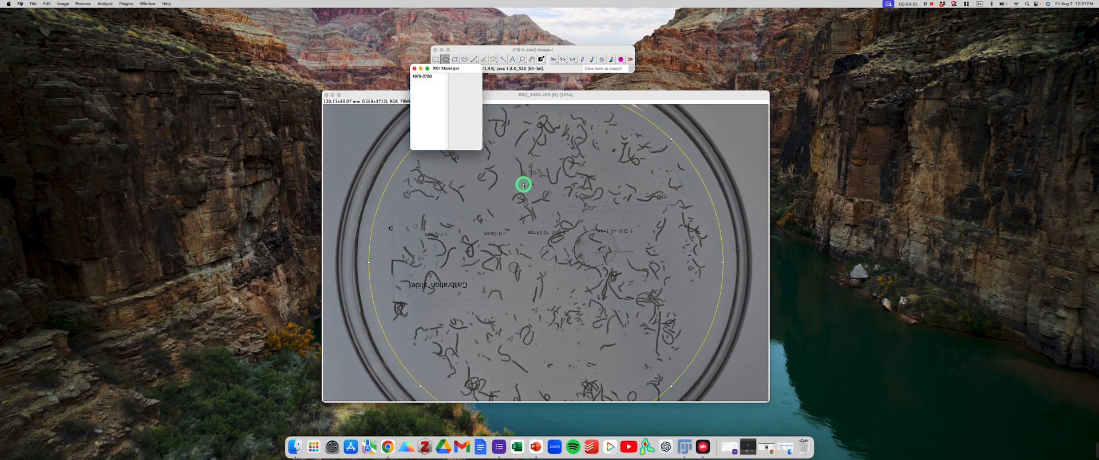
drag(452, 68, 840, 99)
click(814, 113)
click(824, 104)
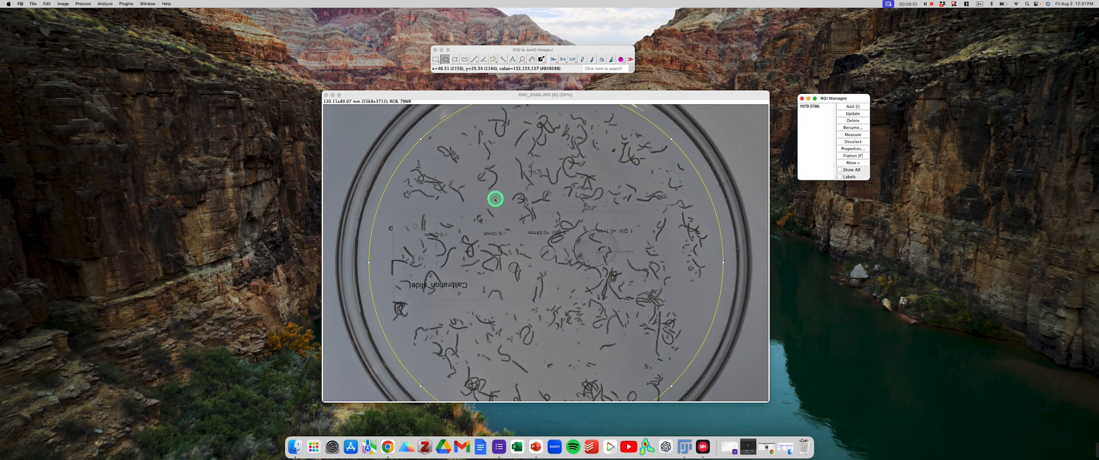
Rename the stored dish region with a label beginning "Undiluted CaHA" and nudge the ROI Manager window slightly.
click(810, 107)
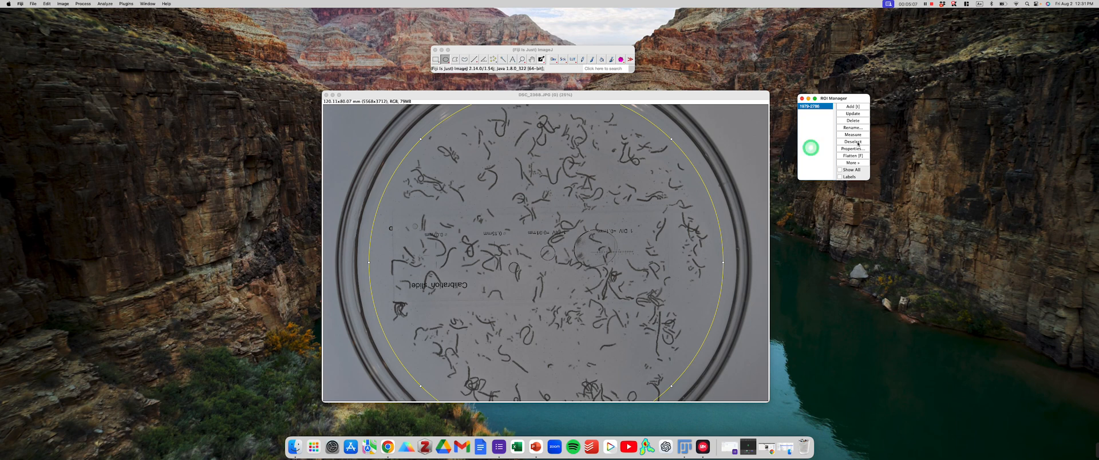
click(852, 128)
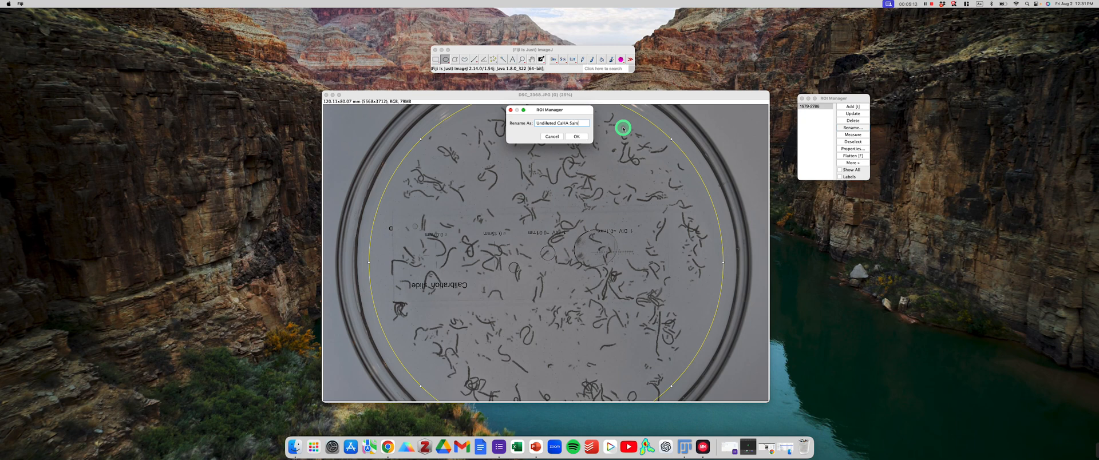
key(Return)
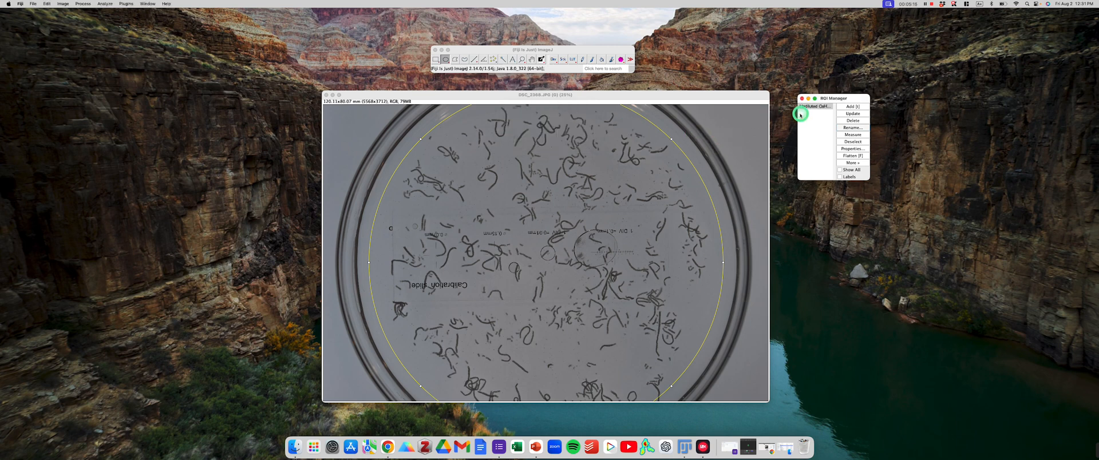
right_click(821, 107)
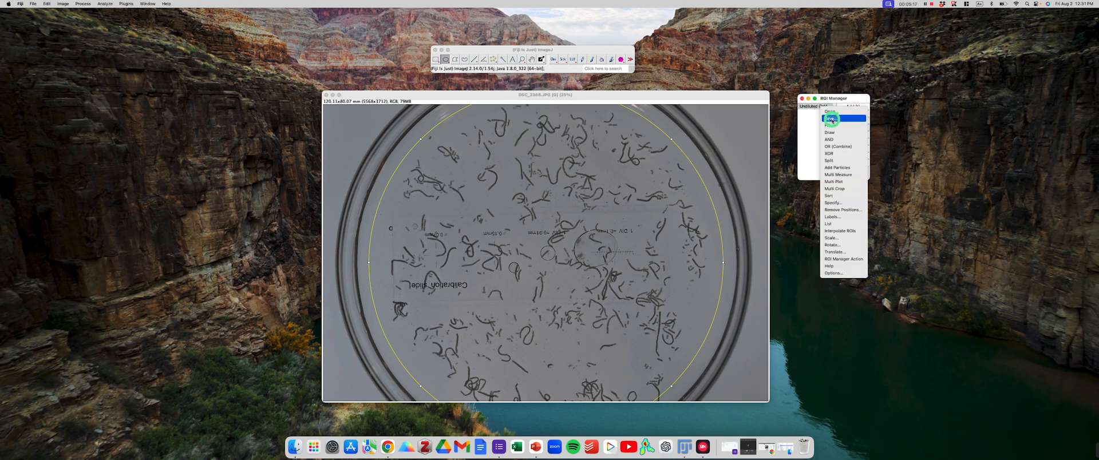
click(831, 100)
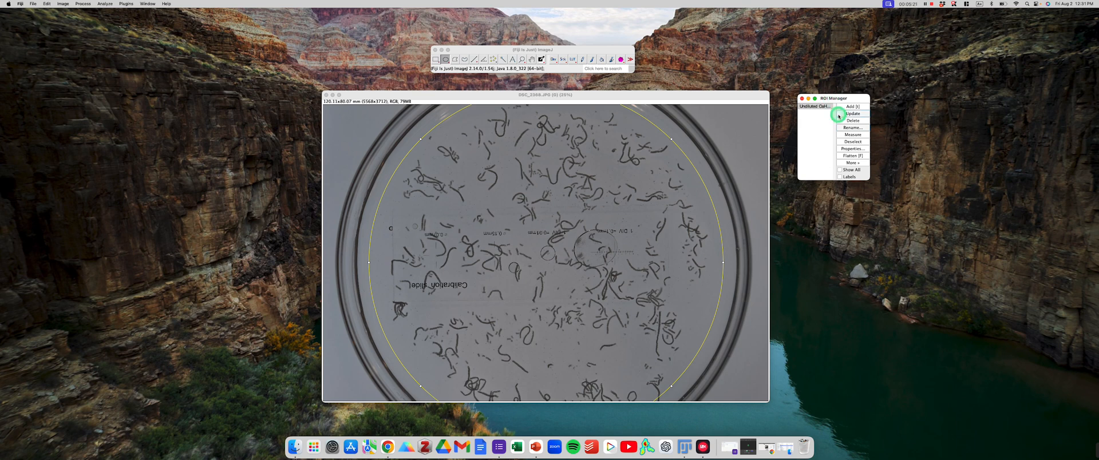
drag(828, 100, 825, 96)
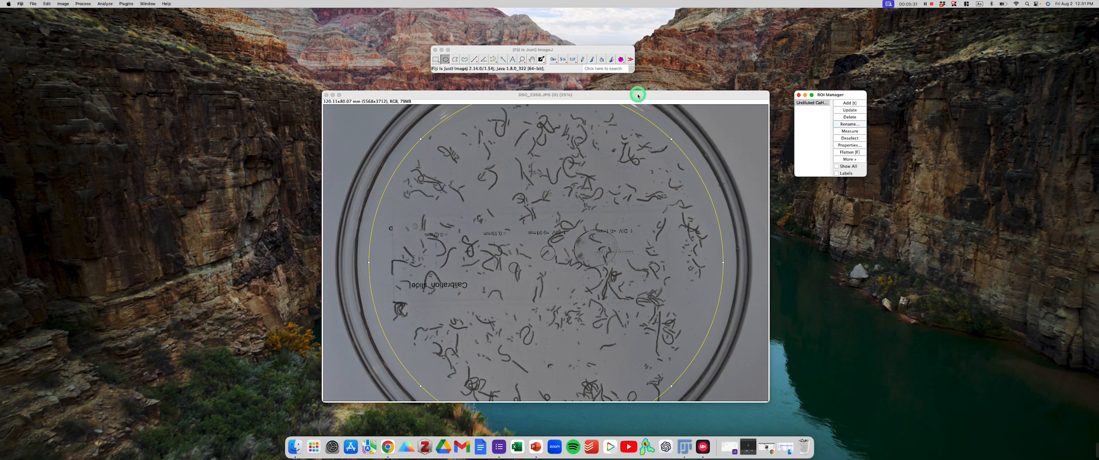
Clear everything outside the oval selection on the dish image and remove the selection.
click(636, 95)
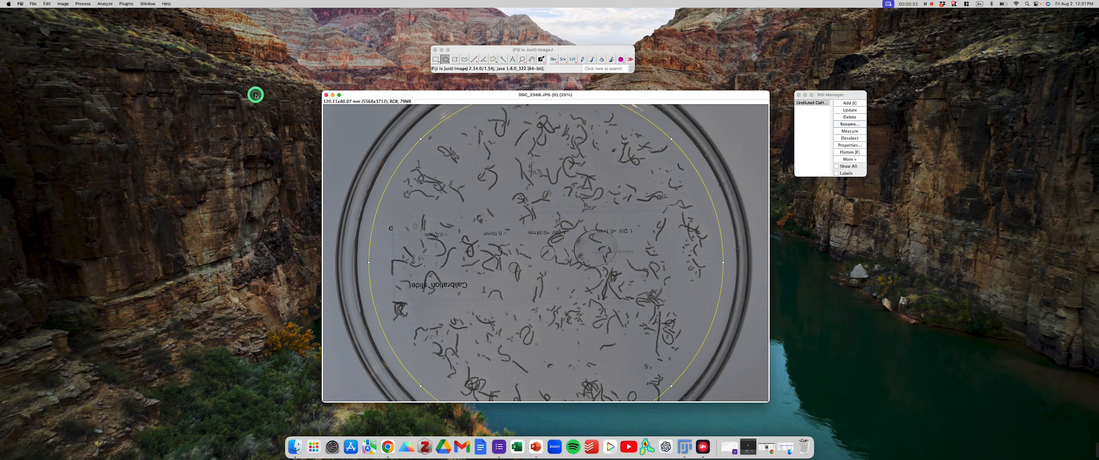
click(49, 4)
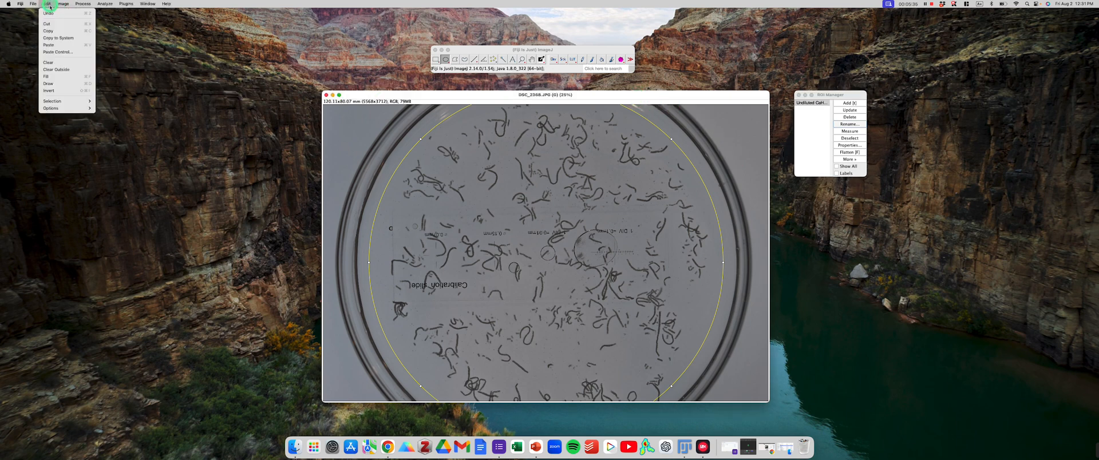
click(56, 70)
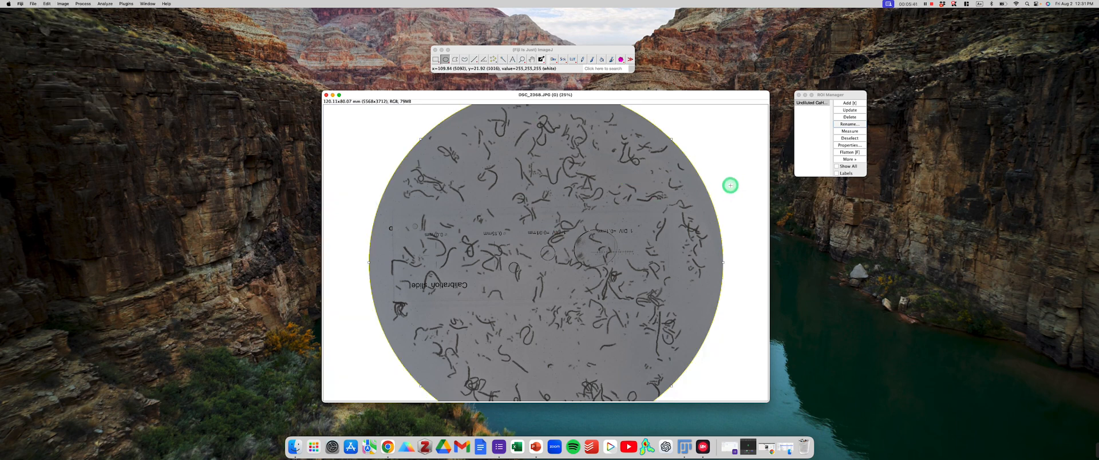
click(730, 185)
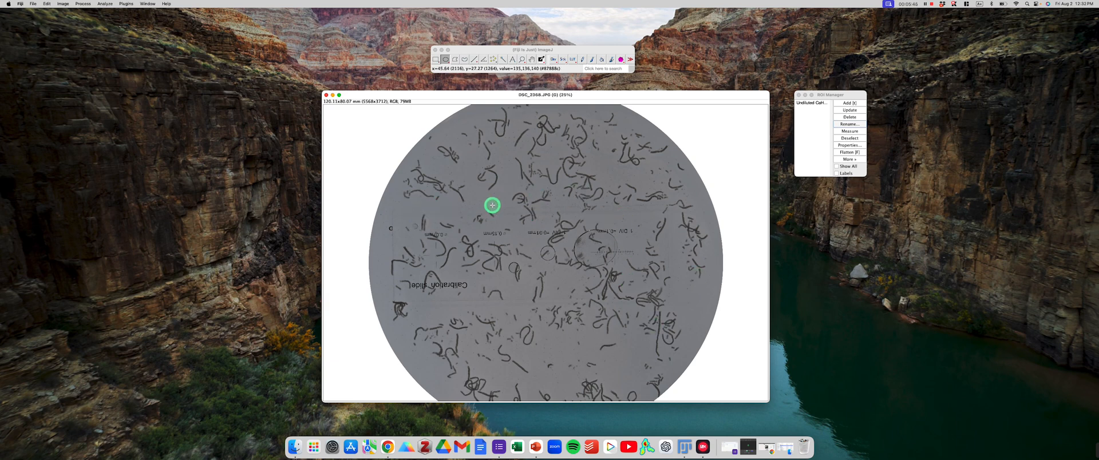
click(496, 53)
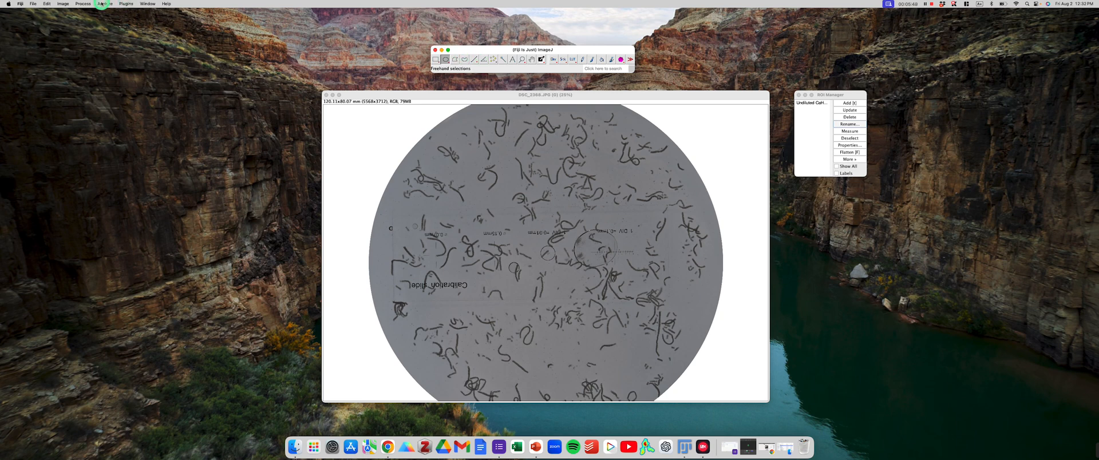
Convert the dish image from RGB colour to 8-bit grayscale and examine the fibres at several magnifications.
click(63, 4)
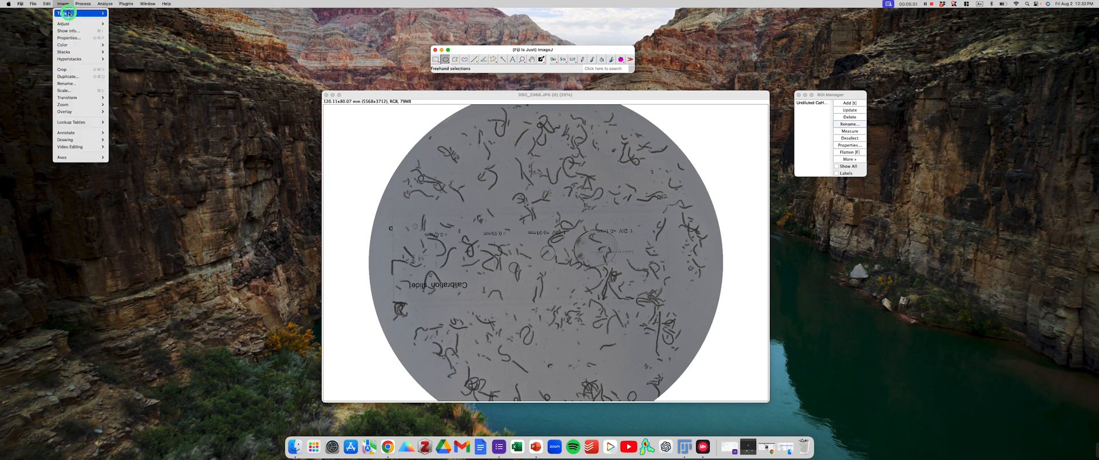
mouse_move(101, 13)
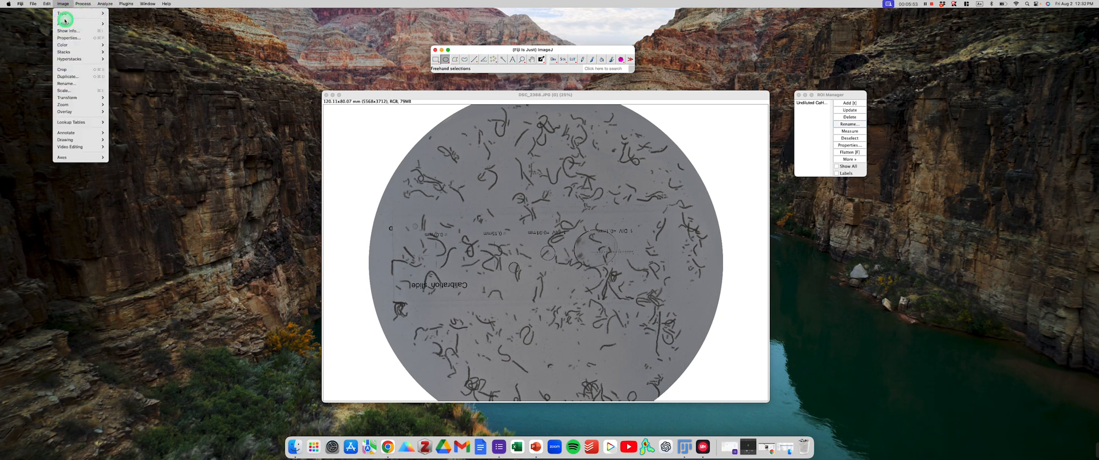
mouse_move(66, 13)
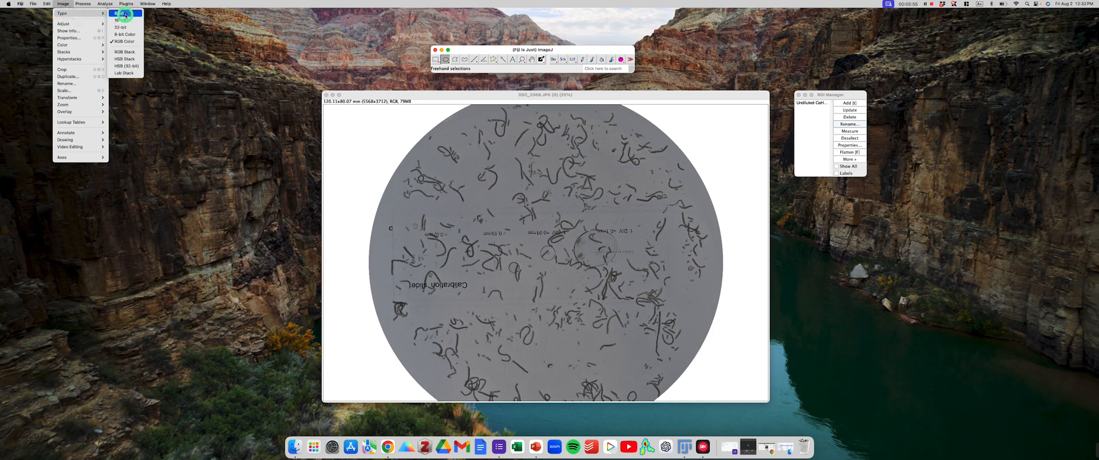
click(125, 14)
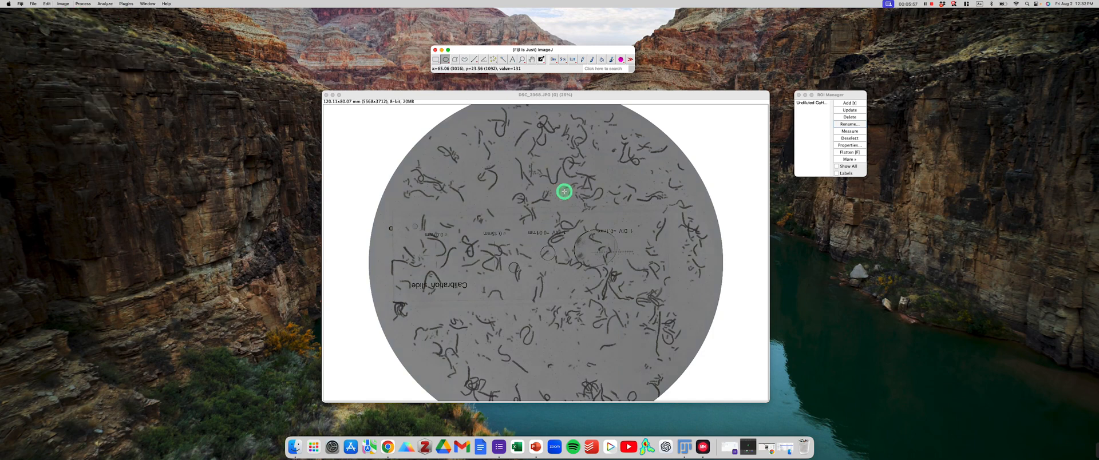
scroll(559, 193, up, 6)
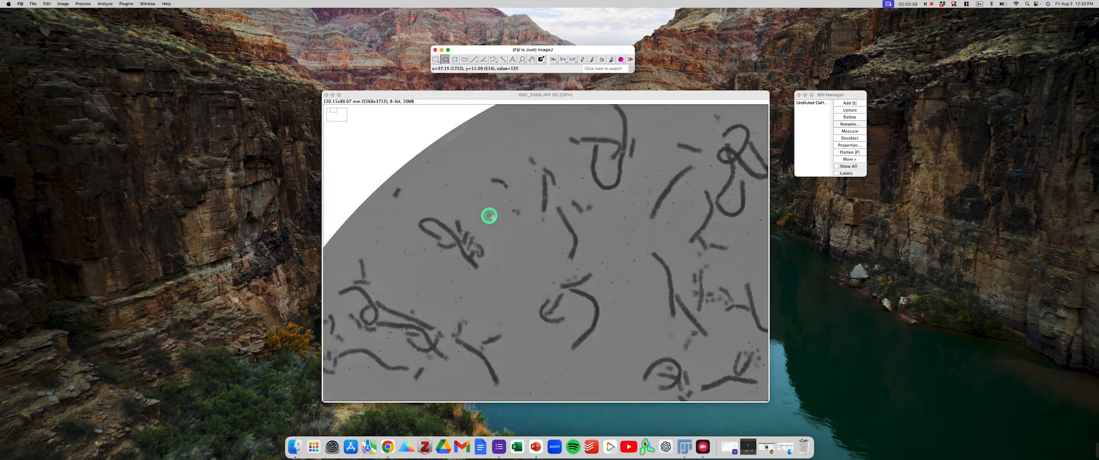
scroll(585, 283, down, 5)
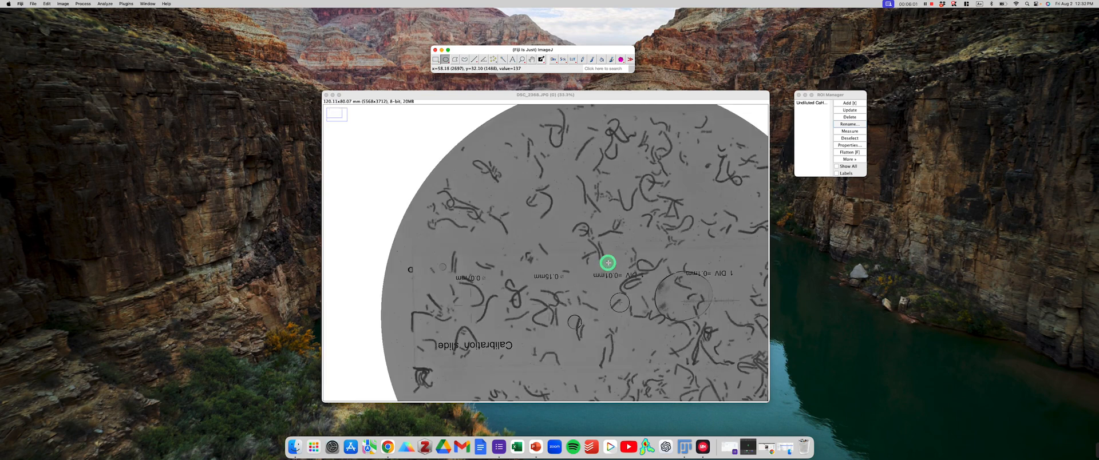
scroll(667, 314, up, 3)
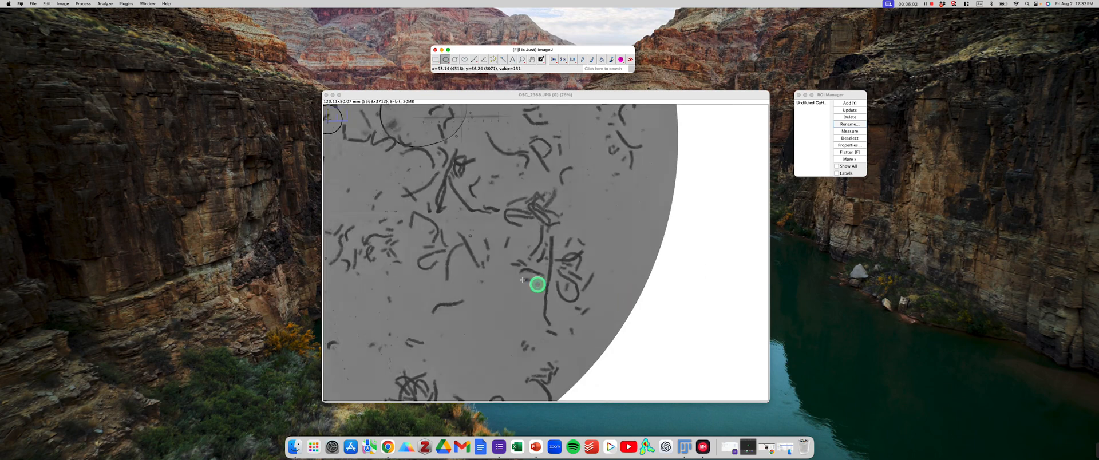
scroll(648, 328, up, 3)
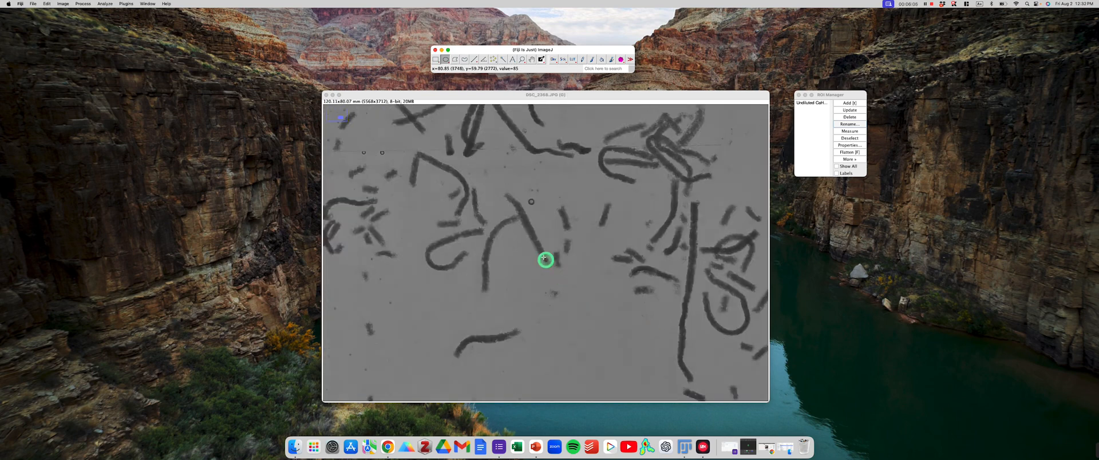
Open the Threshold tool for the grayscale dish image and place its window below the ROI Manager.
drag(488, 50, 477, 50)
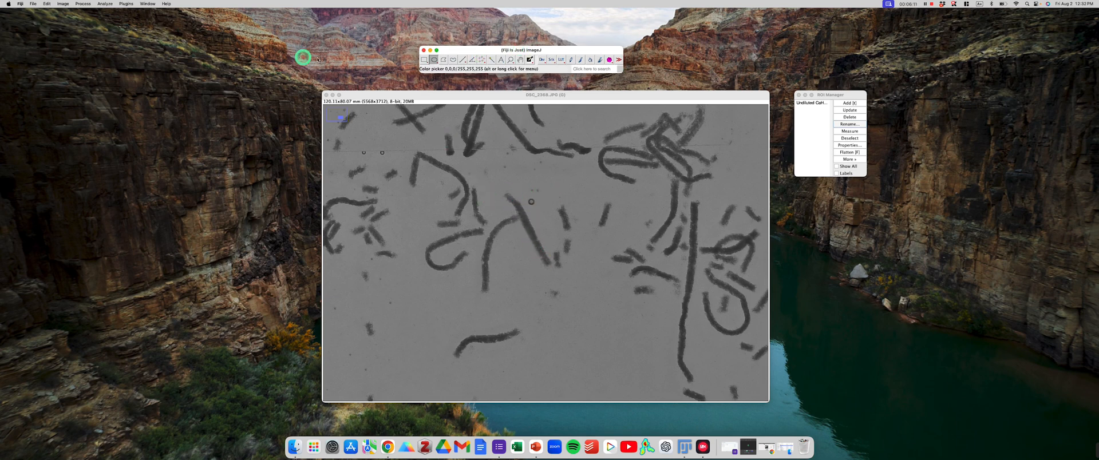
click(63, 4)
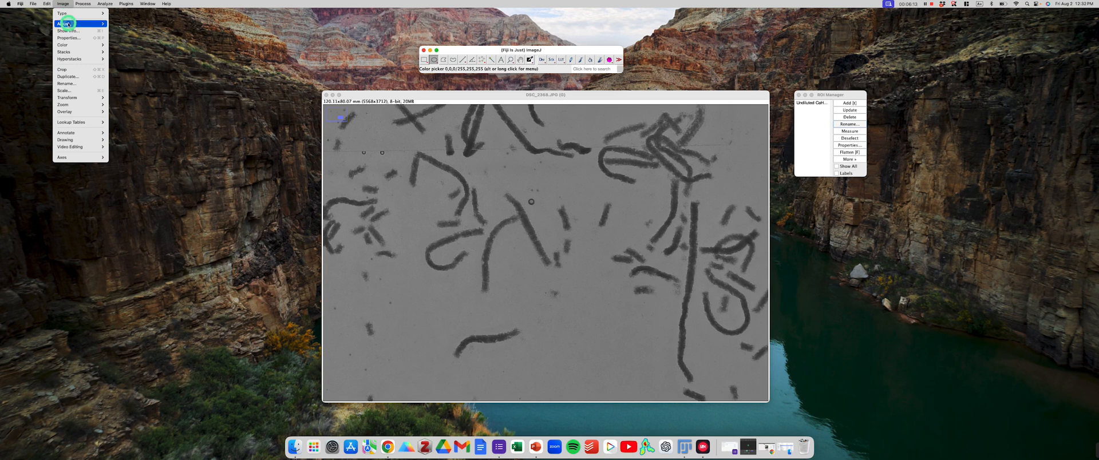
mouse_move(88, 23)
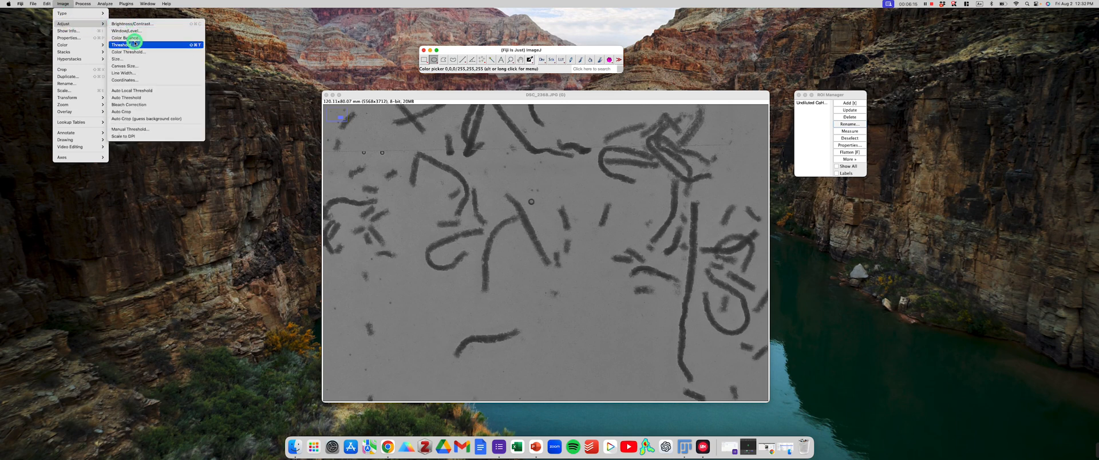
click(381, 85)
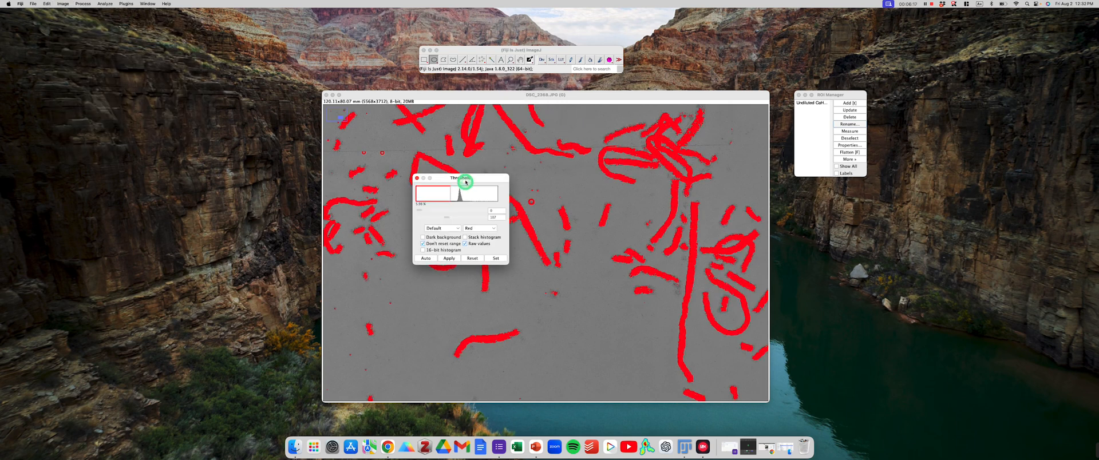
drag(466, 179, 844, 199)
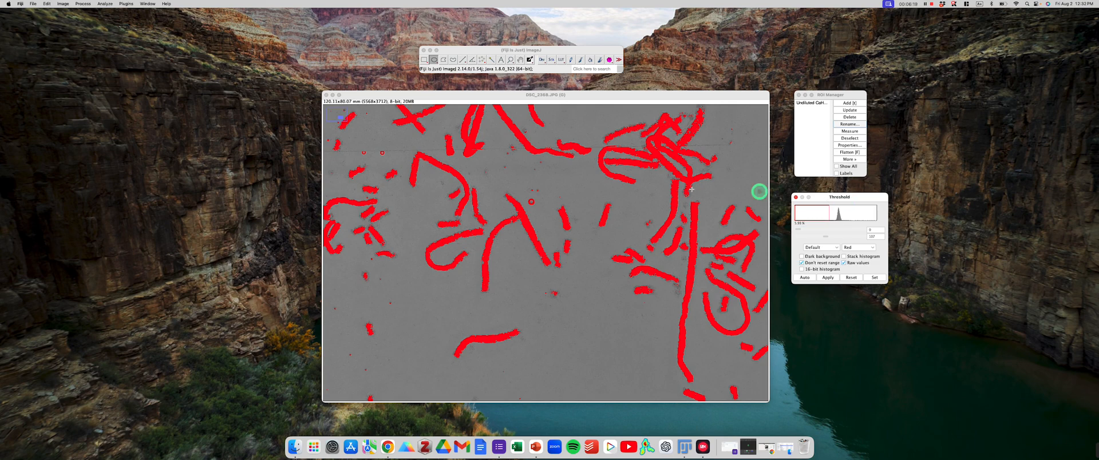
Adjust the threshold range to cover the dark fibres, with the lower limit at 0, and apply it to make a binary image.
scroll(536, 208, down, 4)
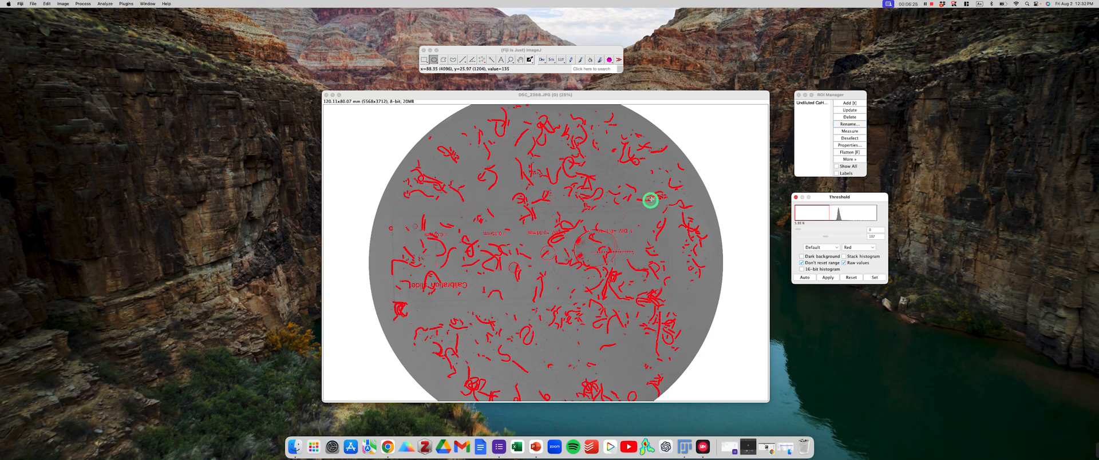
scroll(651, 199, up, 4)
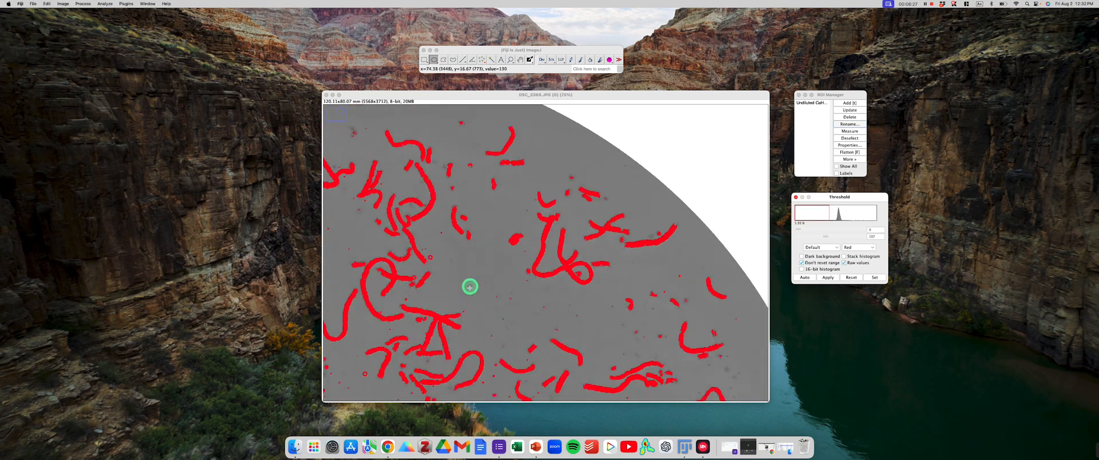
scroll(473, 260, up, 3)
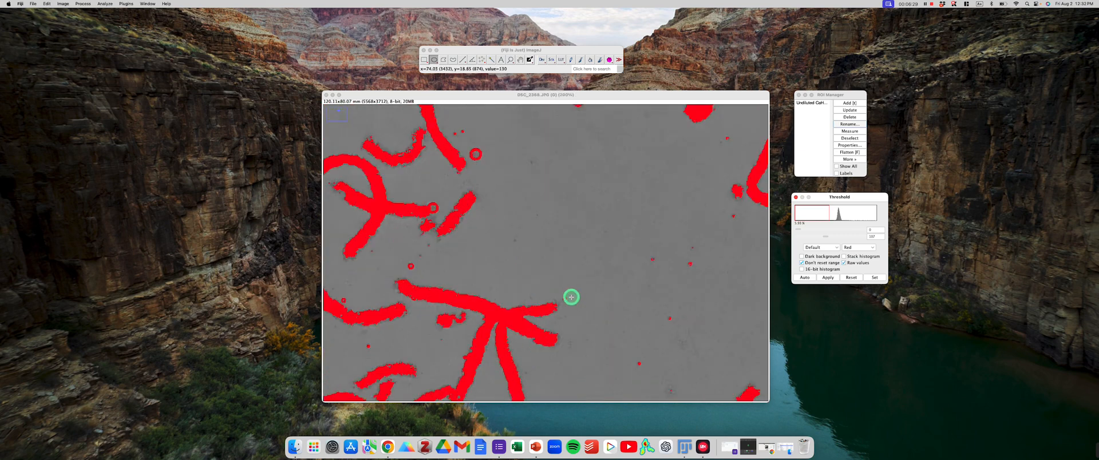
scroll(572, 297, down, 6)
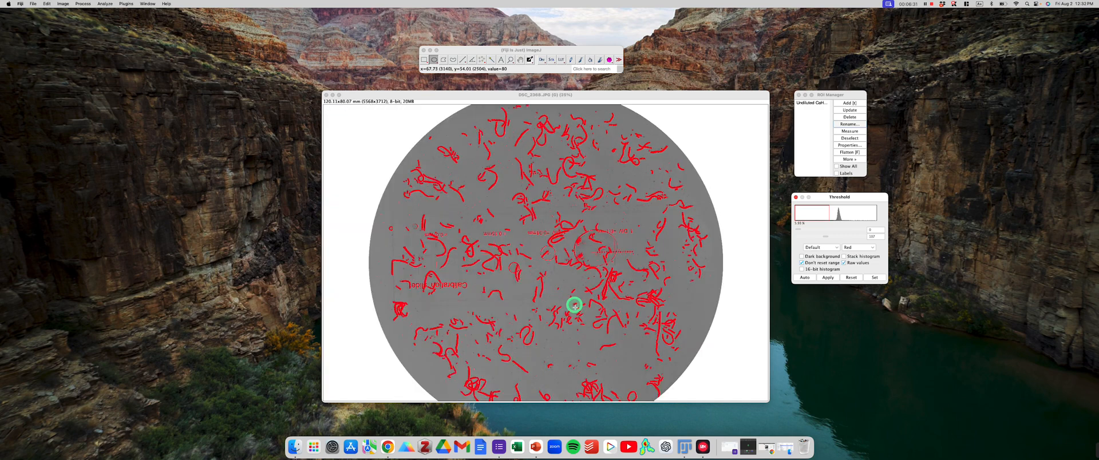
scroll(575, 306, up, 3)
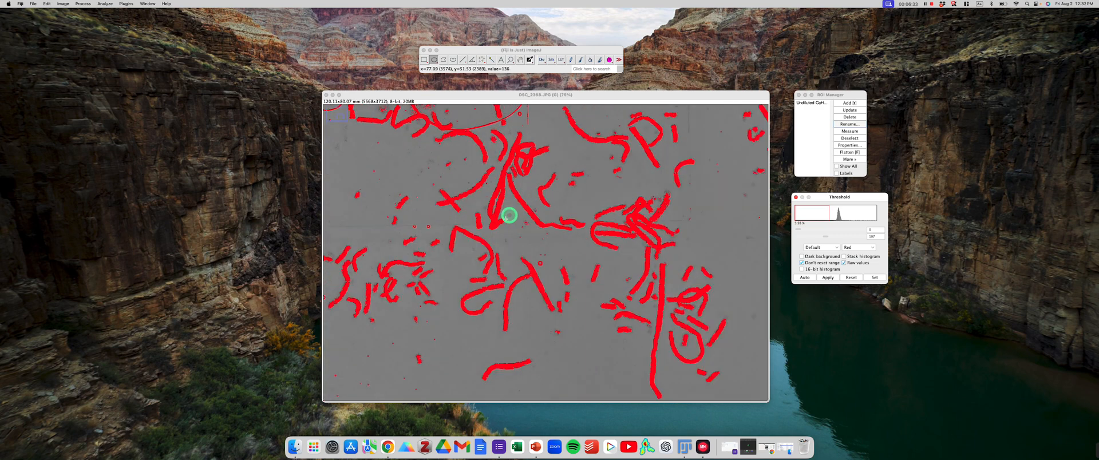
scroll(510, 241, up, 1)
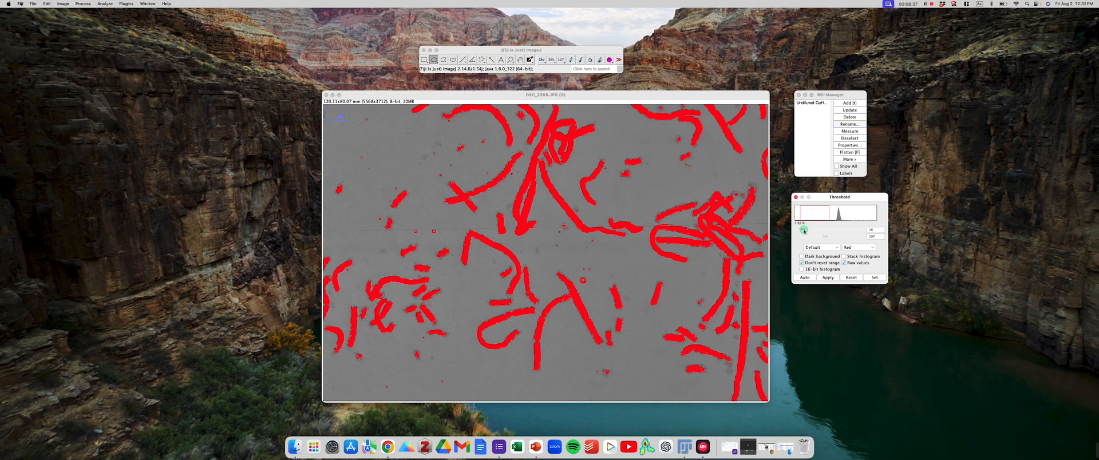
mouse_move(810, 229)
mouse_down()
mouse_move(819, 228)
mouse_move(798, 227)
mouse_move(817, 229)
mouse_up()
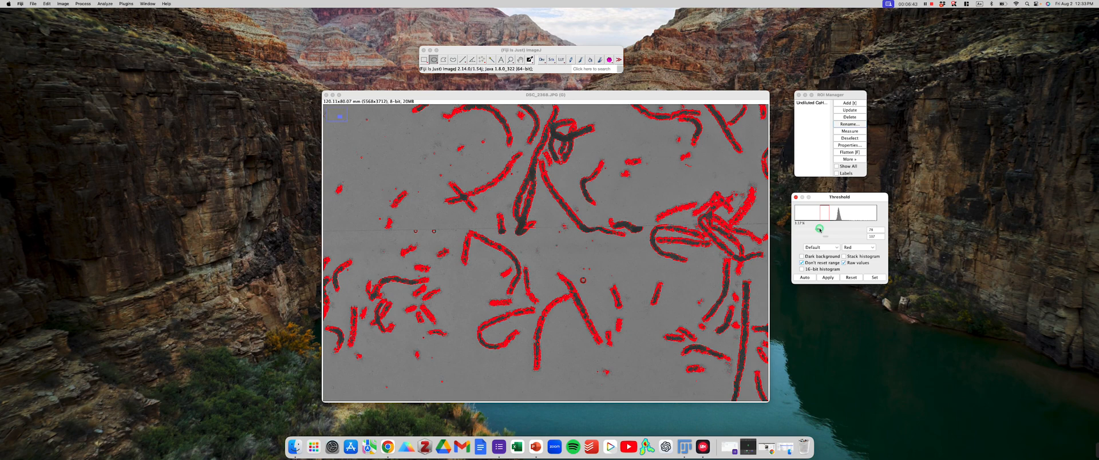
mouse_move(817, 229)
mouse_down()
mouse_move(831, 236)
mouse_move(839, 221)
mouse_move(833, 238)
mouse_up()
drag(830, 238, 822, 239)
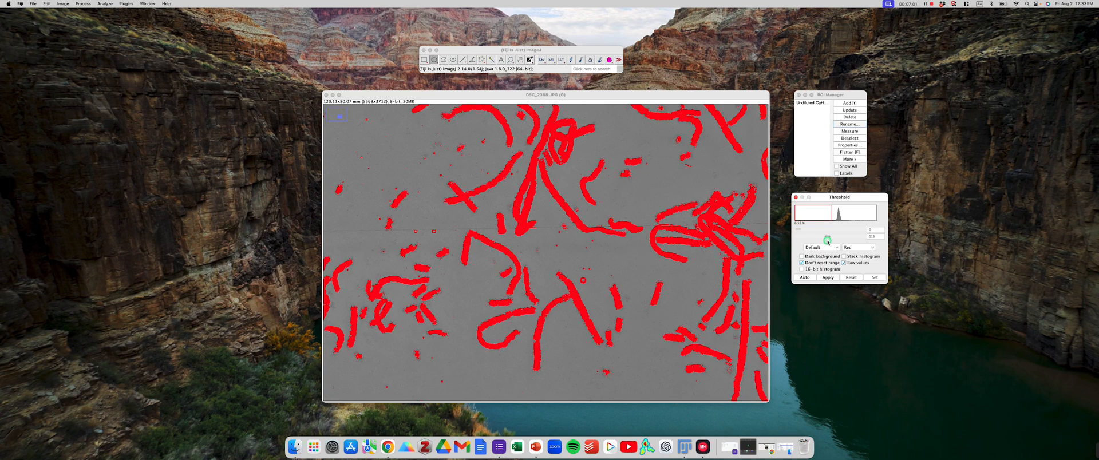
click(825, 277)
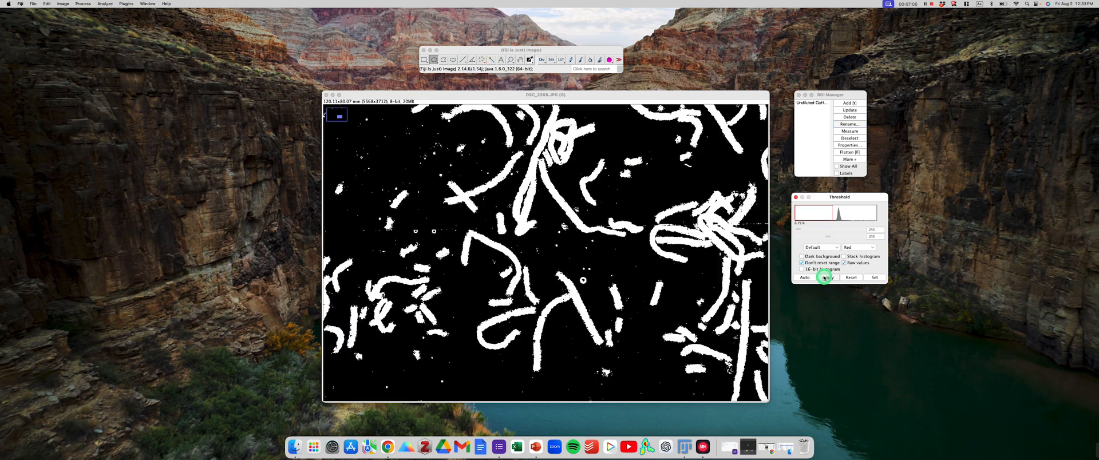
Activate the Wand tool and set its tolerance to 40, using Legacy mode, for the binary dish image.
scroll(521, 238, down, 5)
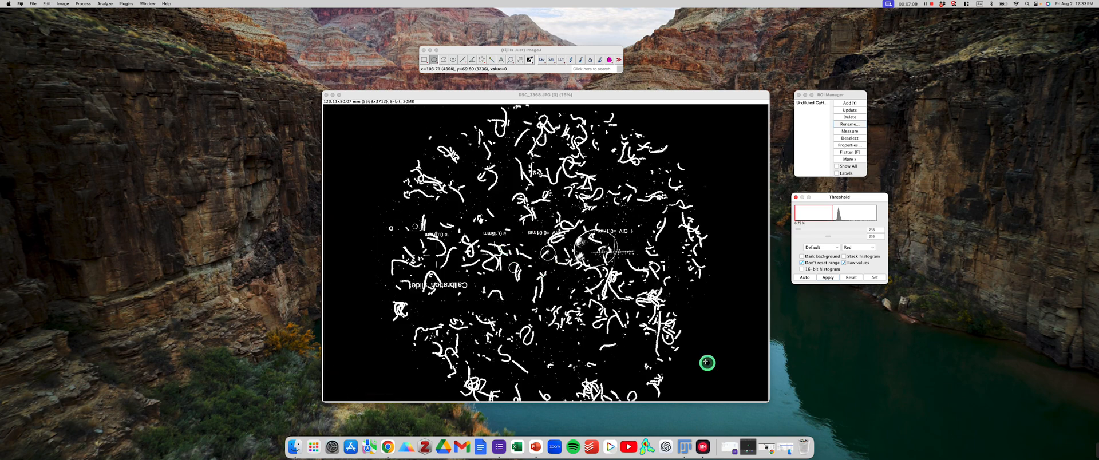
scroll(618, 289, up, 3)
scroll(592, 215, up, 2)
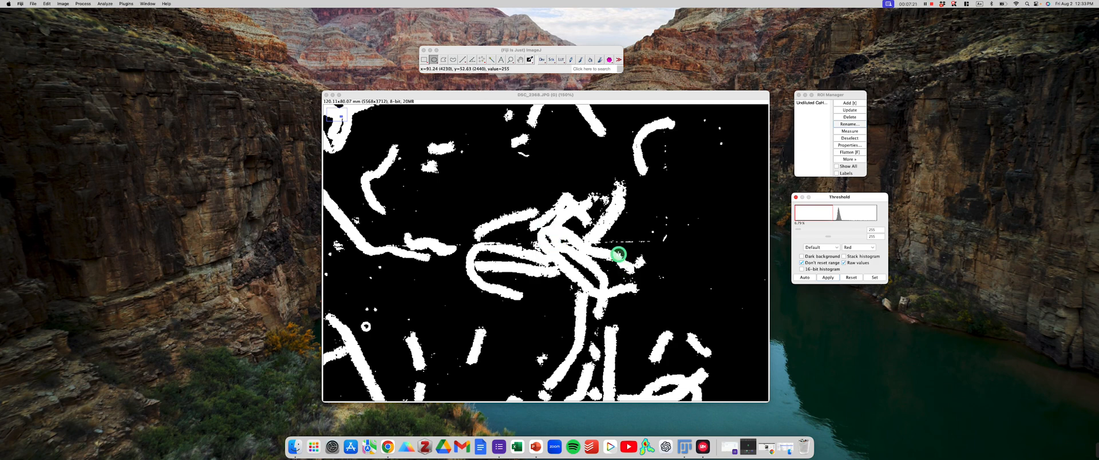
double_click(490, 60)
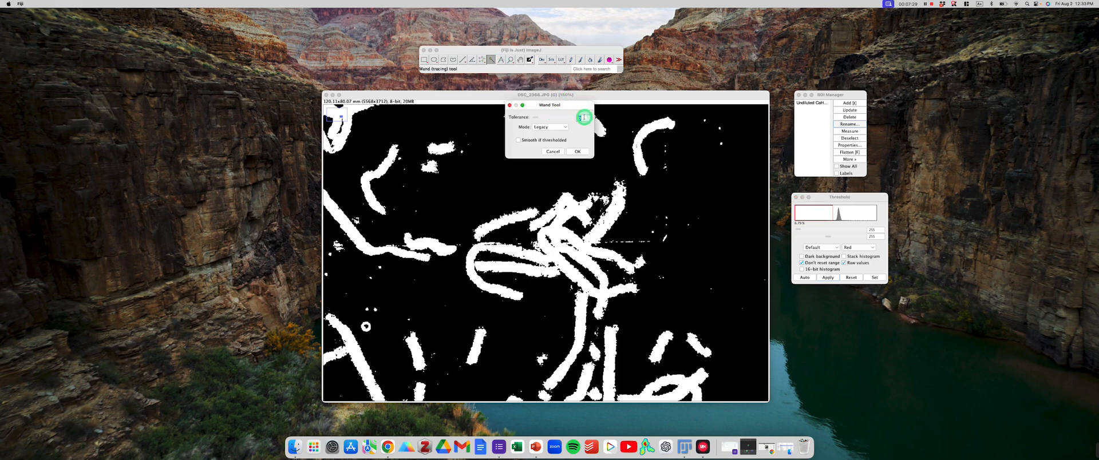
click(578, 149)
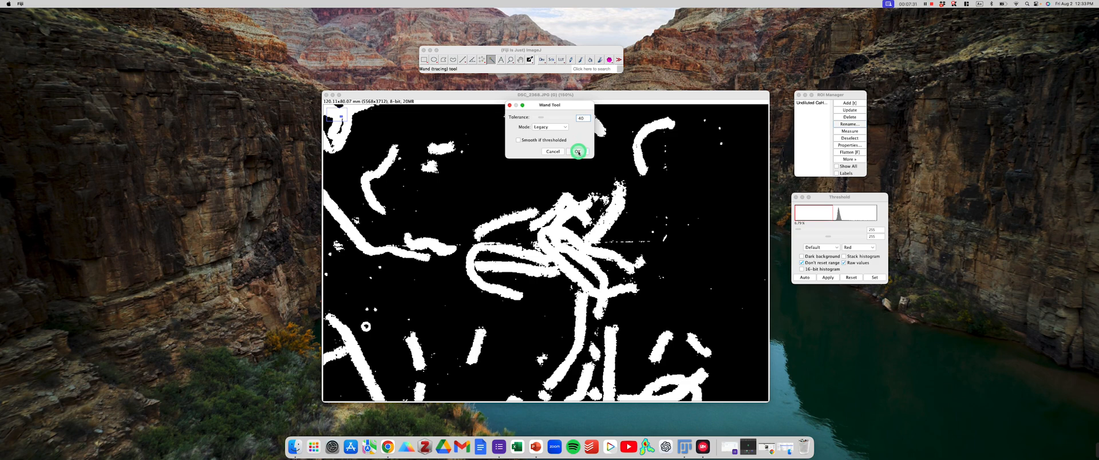
Trace the short curved fibre and the tangled fibre cluster with the Wand tool to compare their outlines, and clear the selection.
click(643, 136)
click(644, 140)
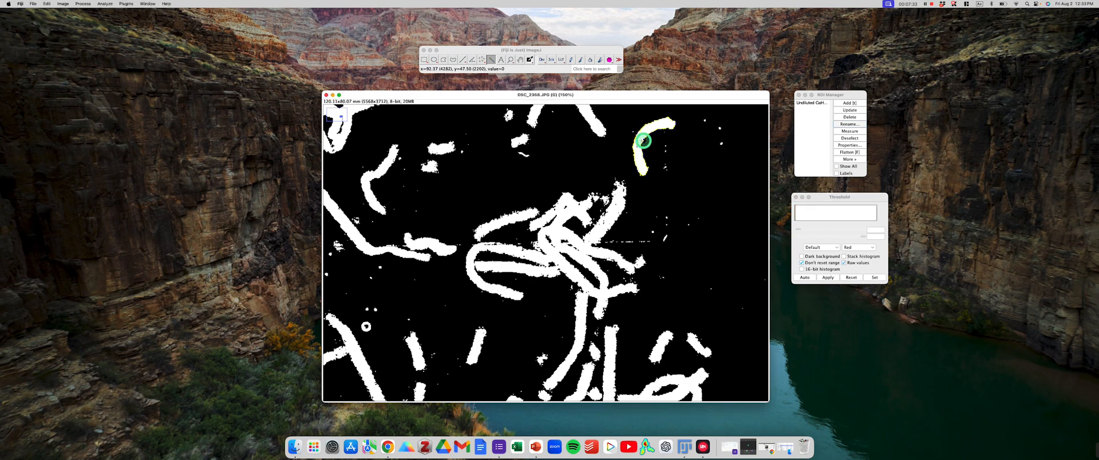
click(572, 209)
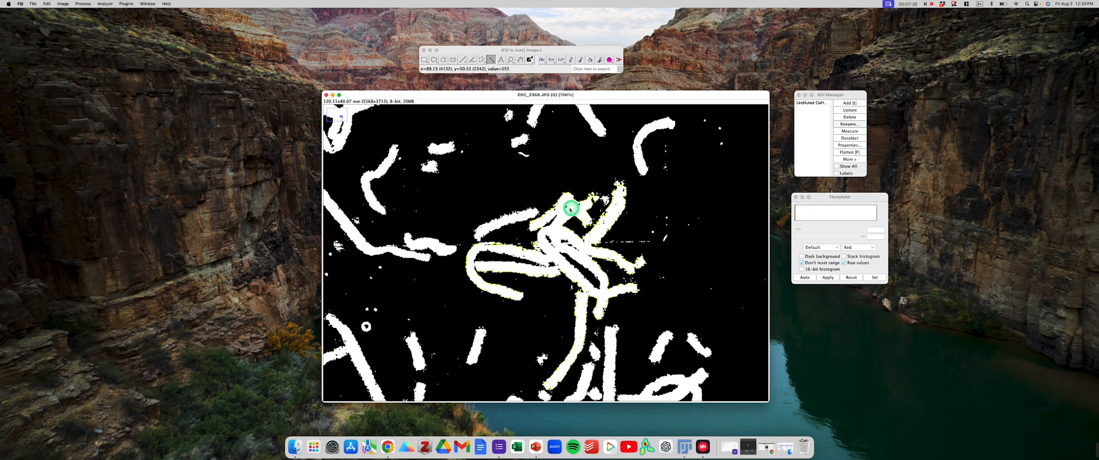
scroll(570, 213, up, 5)
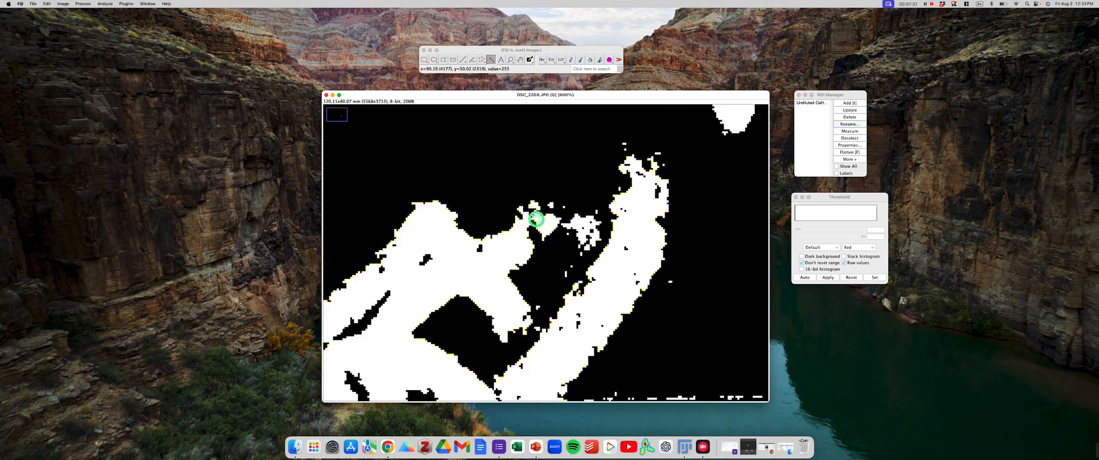
scroll(549, 240, down, 4)
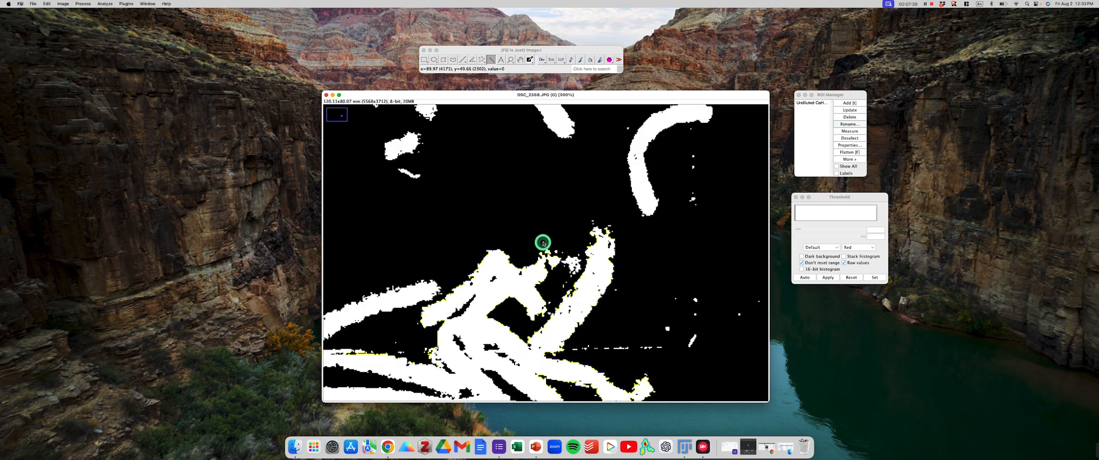
click(610, 215)
scroll(609, 216, down, 1)
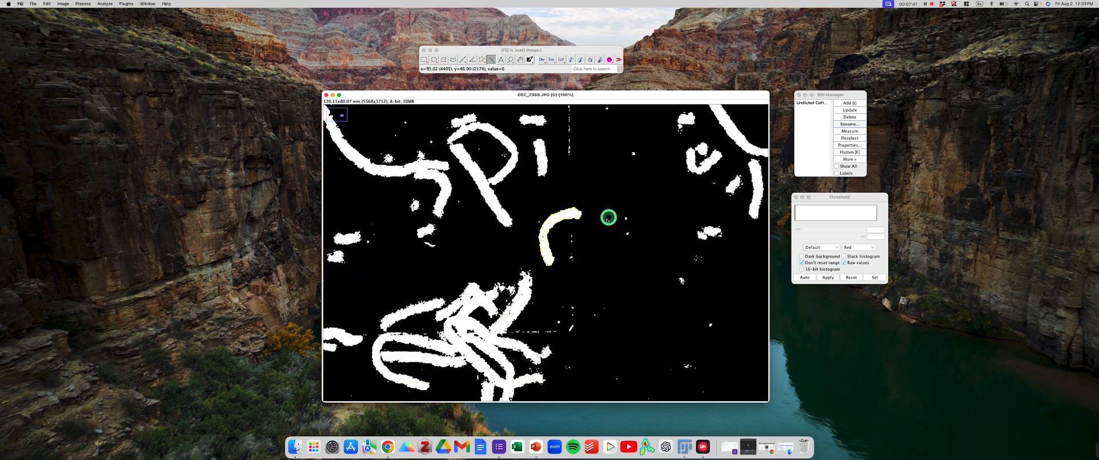
scroll(460, 323, down, 1)
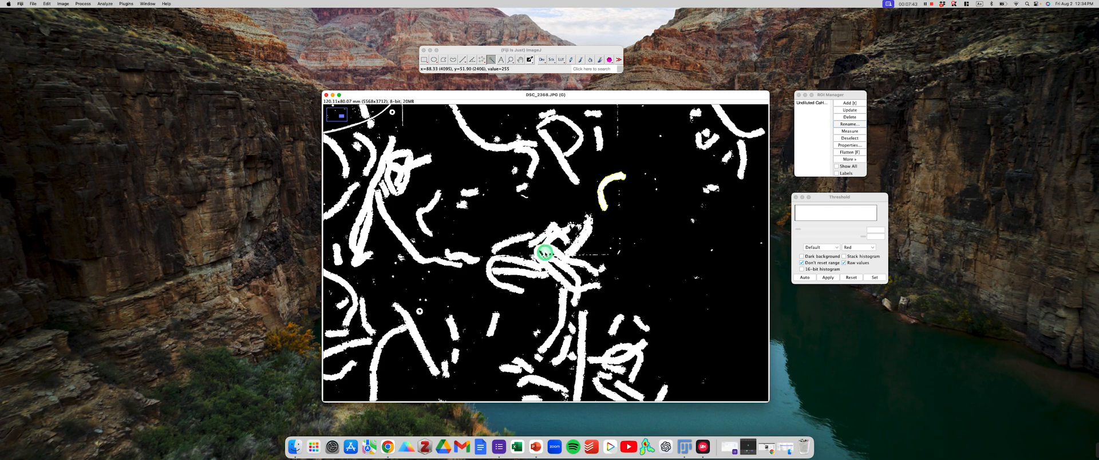
click(547, 251)
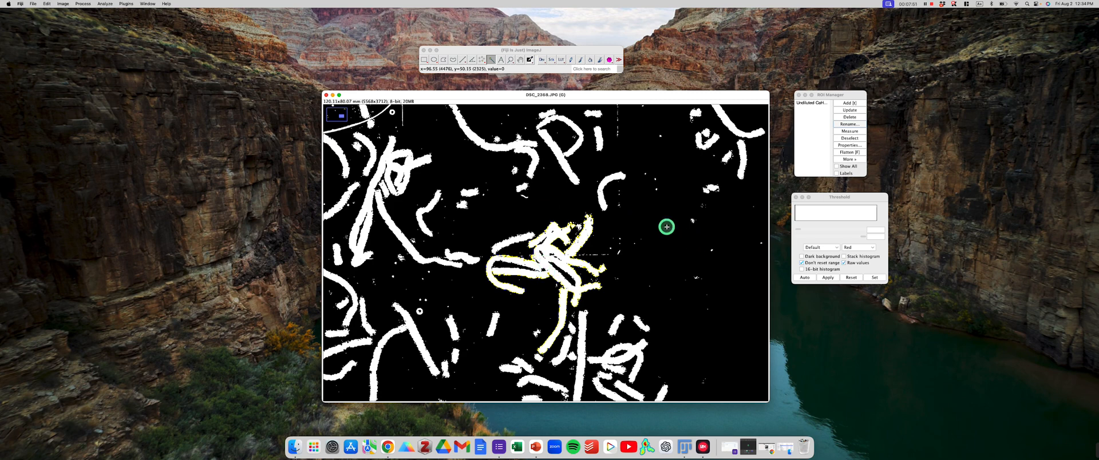
click(666, 227)
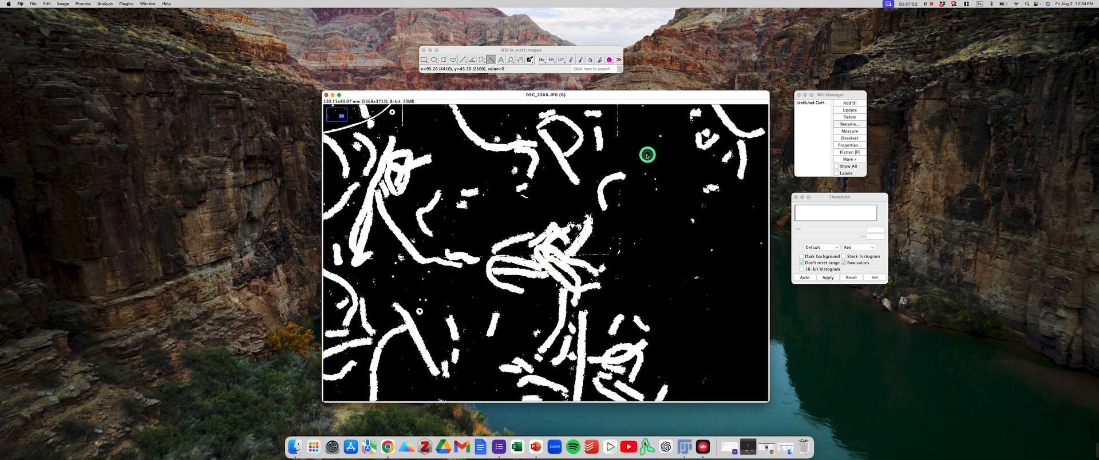
click(562, 51)
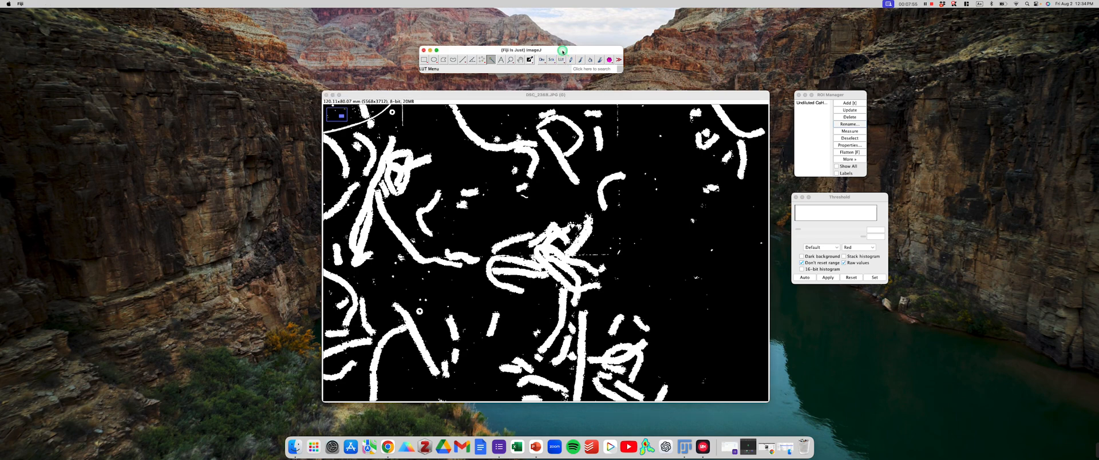
Open Watershed Irregular Features for the binary image and preview the separation with an erosion cycle number of 10, moving the log window aside.
click(608, 60)
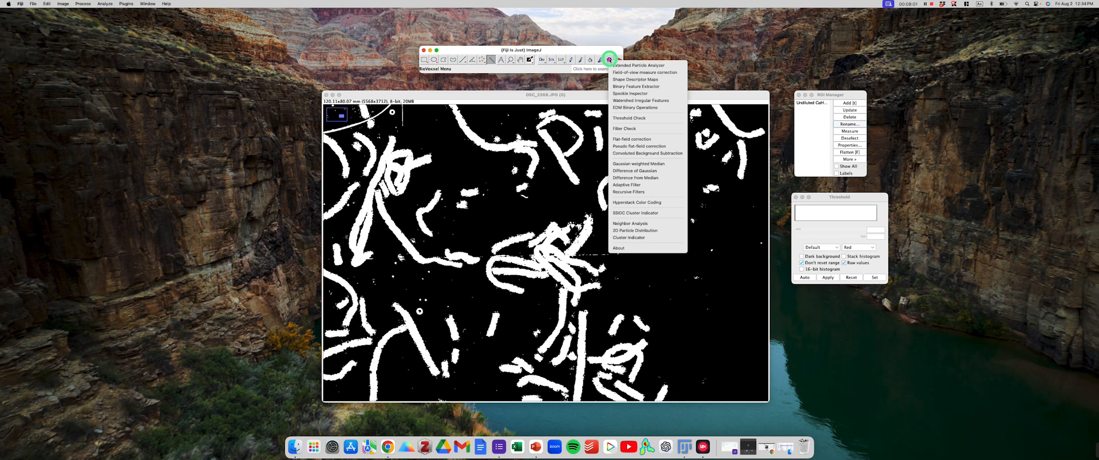
click(627, 100)
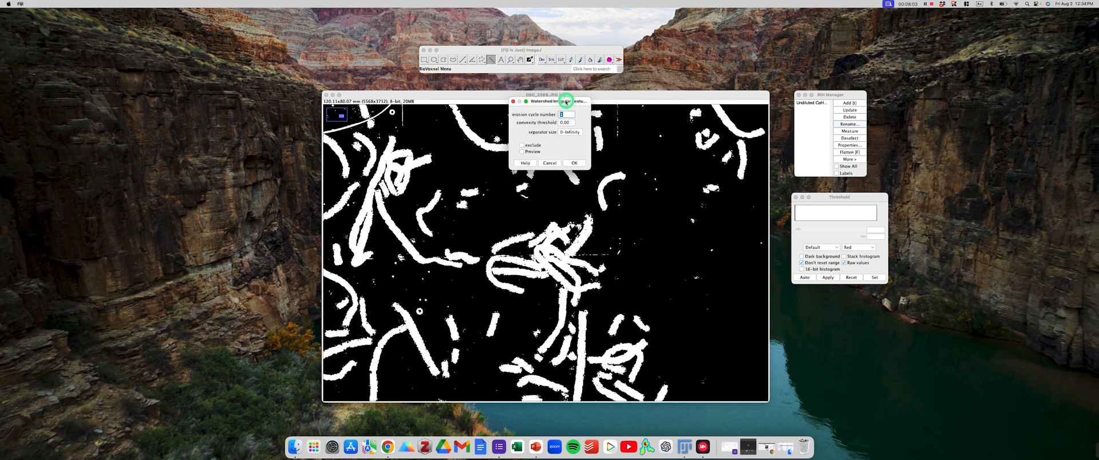
drag(565, 102, 943, 86)
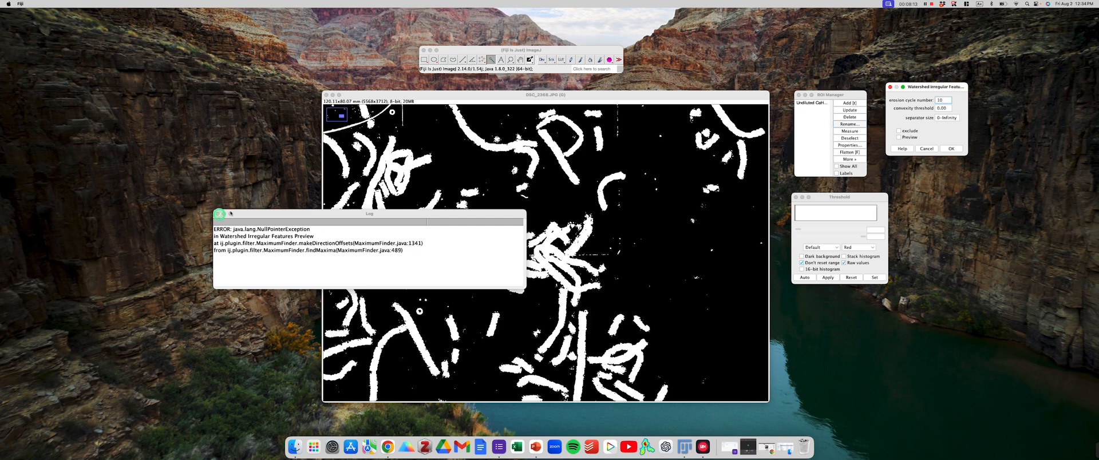
click(907, 138)
drag(397, 211, 169, 151)
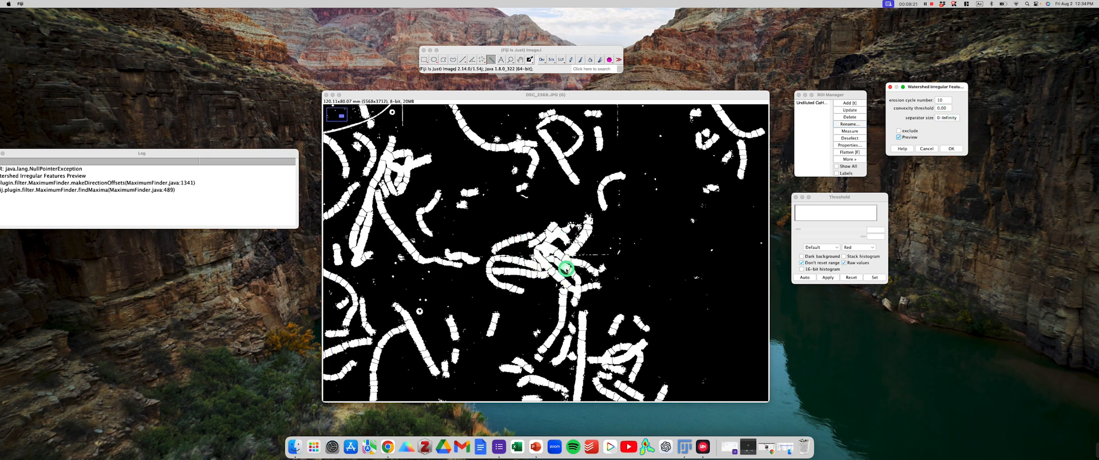
Set the erosion cycle number to 5 with convexity threshold 0.00 and apply the irregular-features watershed.
double_click(940, 99)
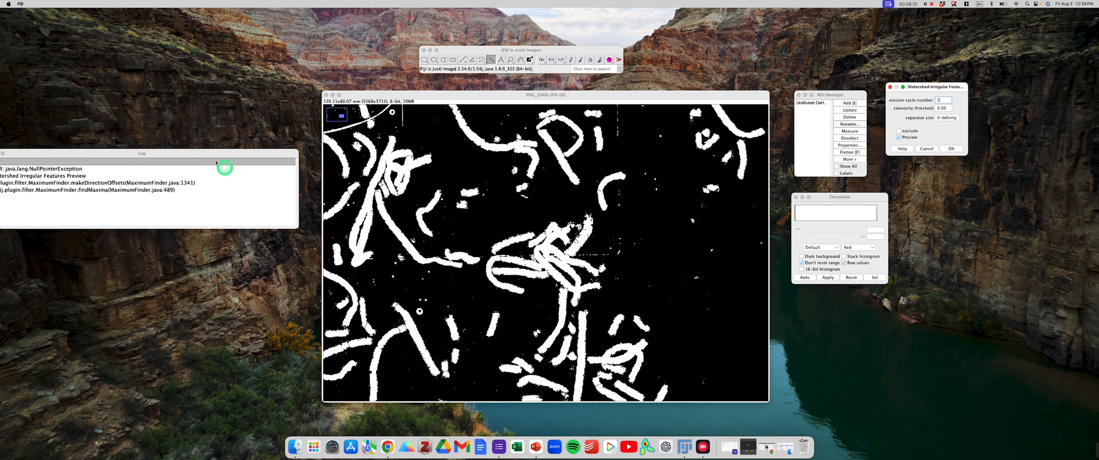
drag(208, 153, 447, 178)
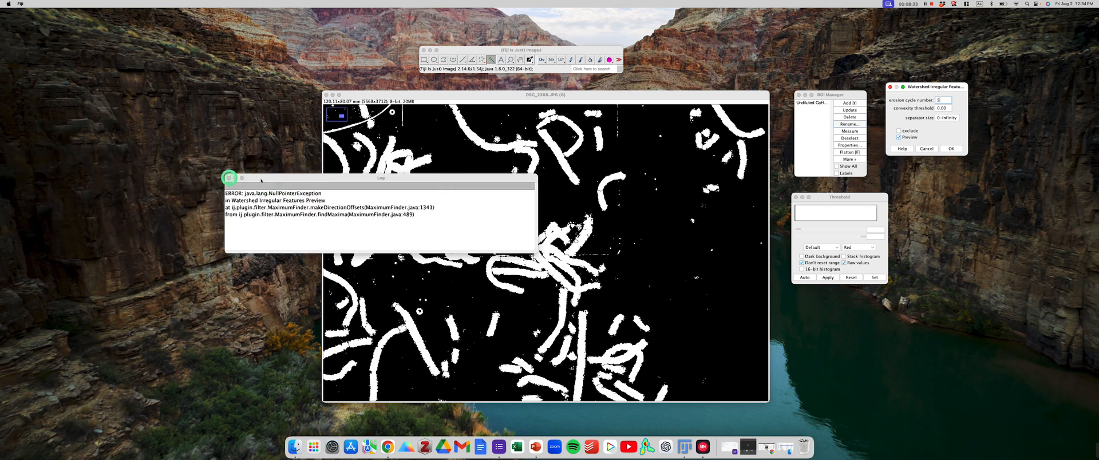
drag(320, 178, 98, 240)
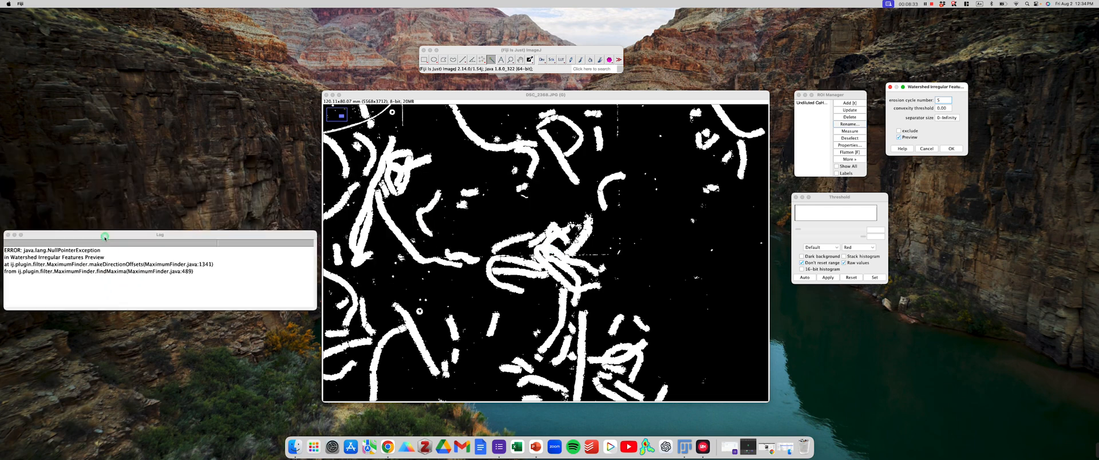
click(950, 148)
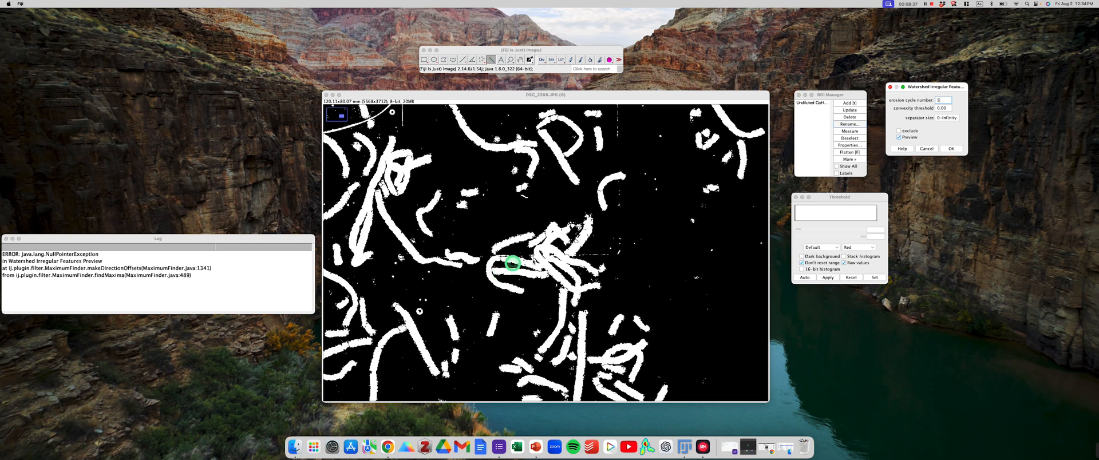
click(952, 149)
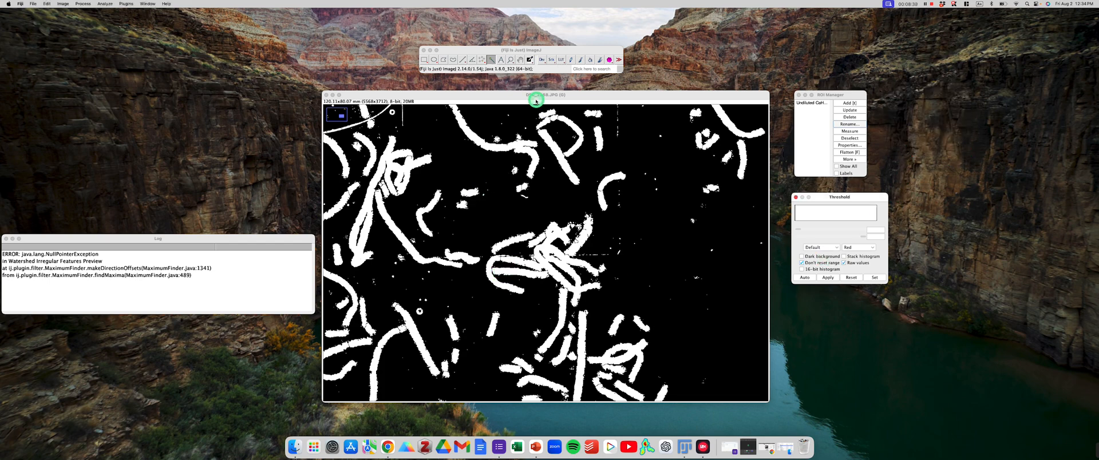
Trace several fibres and tangled clusters with the Wand tool to check how they are separated, and close the log window.
click(552, 257)
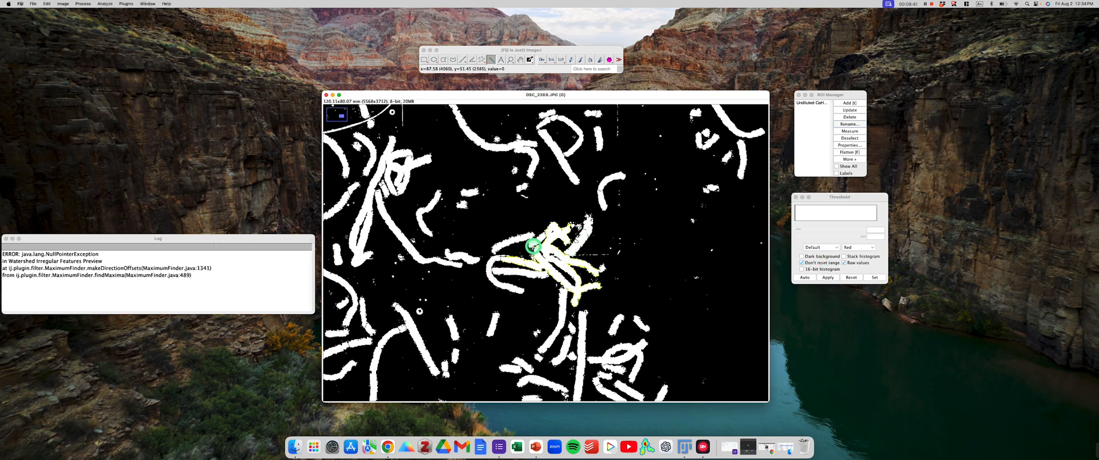
click(509, 272)
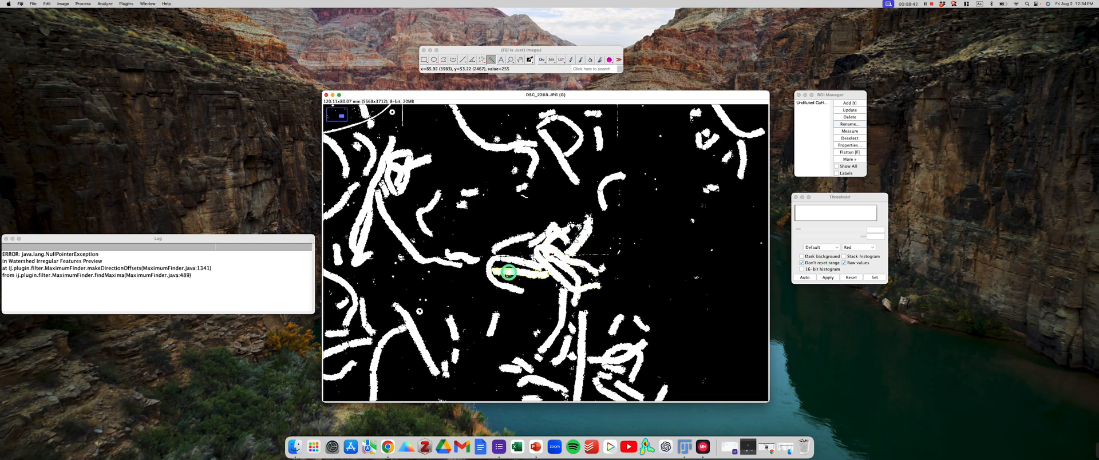
click(396, 236)
click(388, 166)
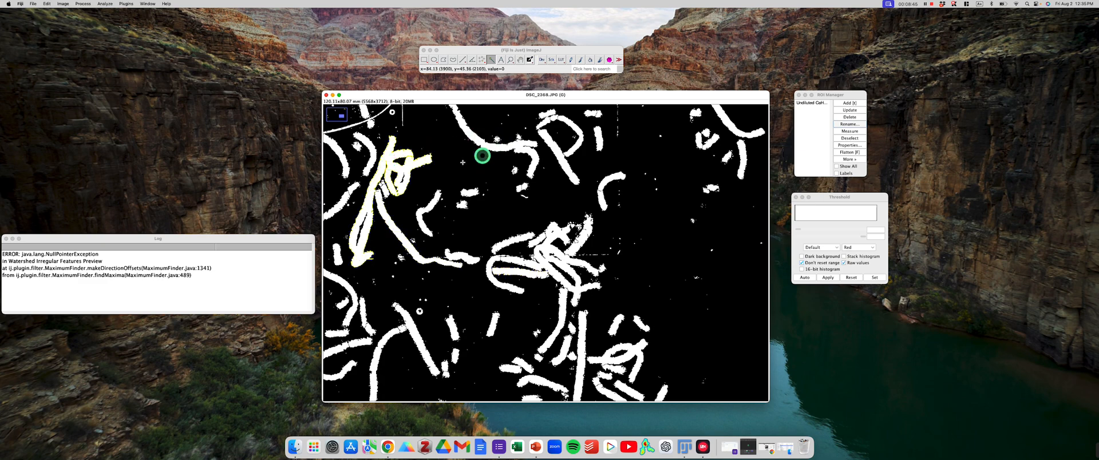
click(394, 331)
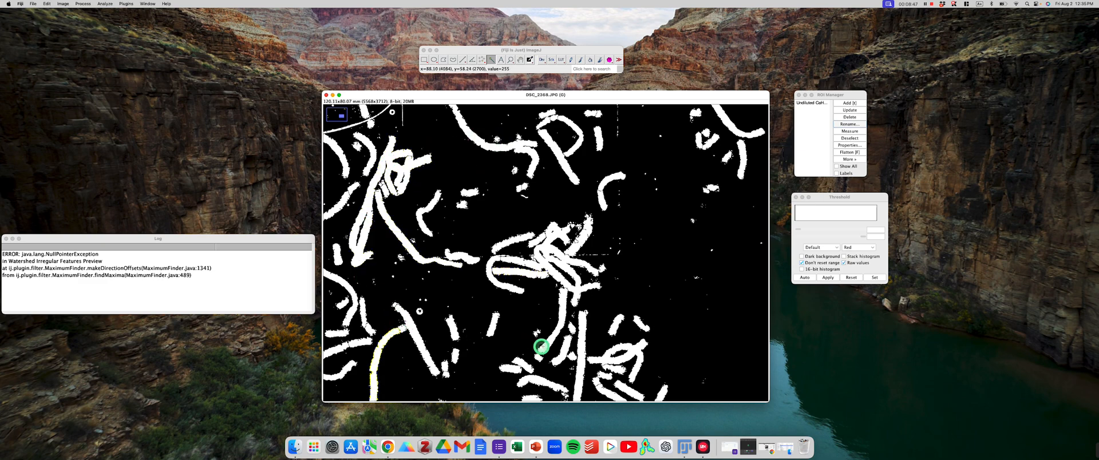
click(578, 342)
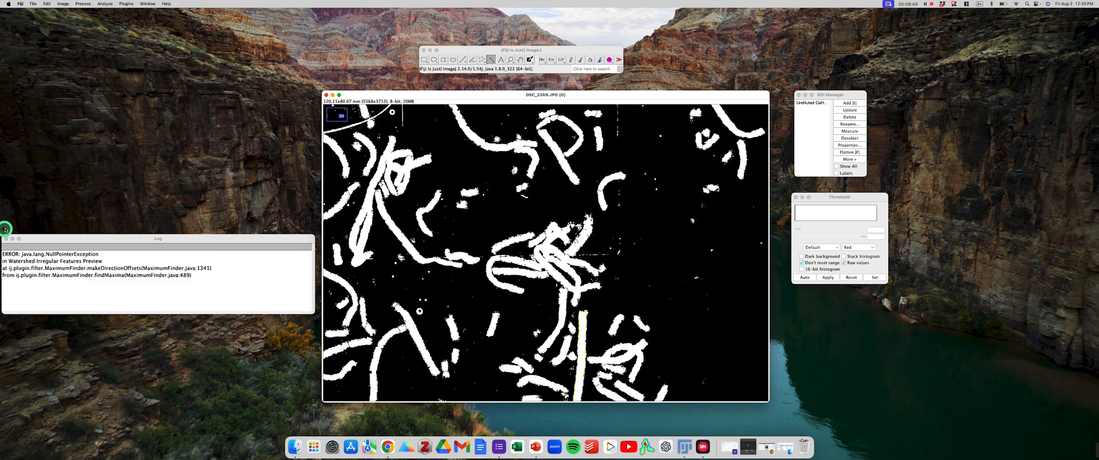
drag(12, 239, 227, 229)
click(220, 229)
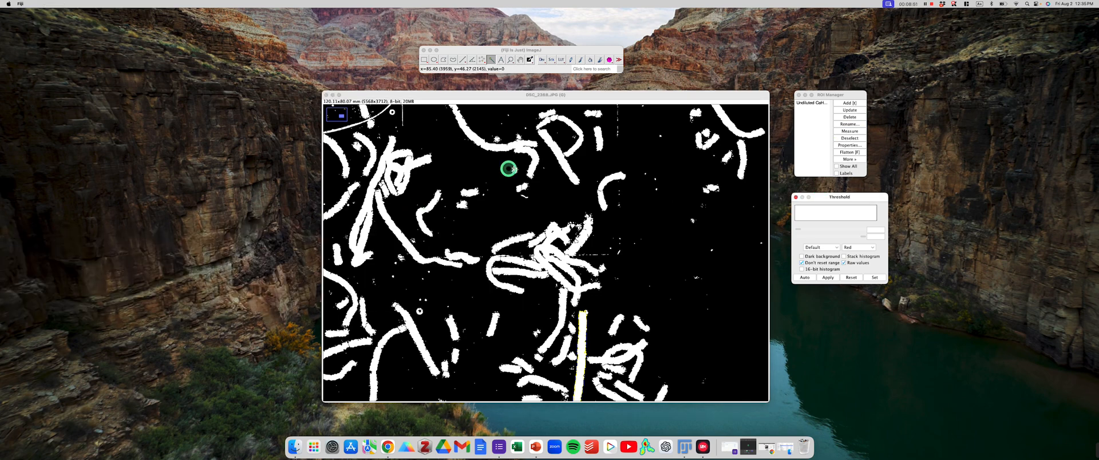
Show the whole dish and restore the saved circular sample region from the ROI Manager on the binary image.
key(minus)
key(minus)
key(minus)
key(minus)
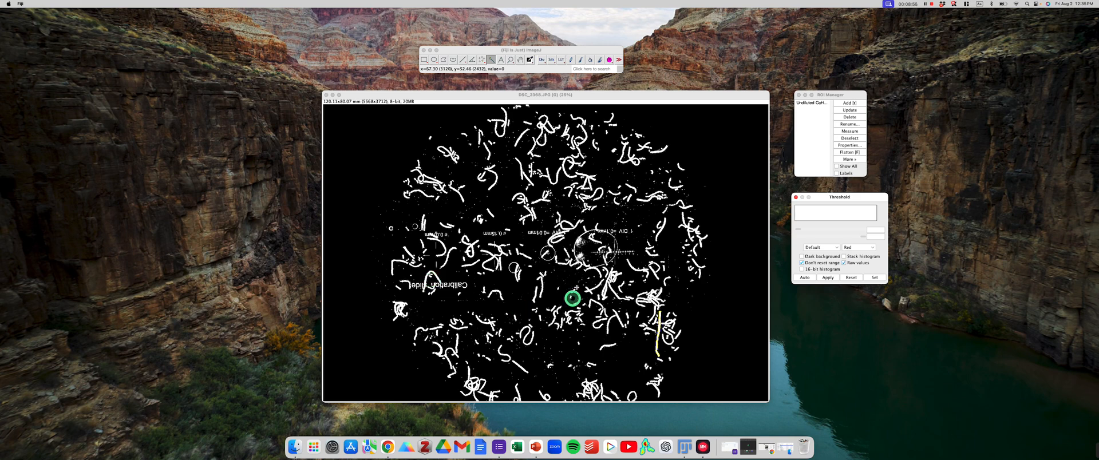
click(808, 105)
click(659, 266)
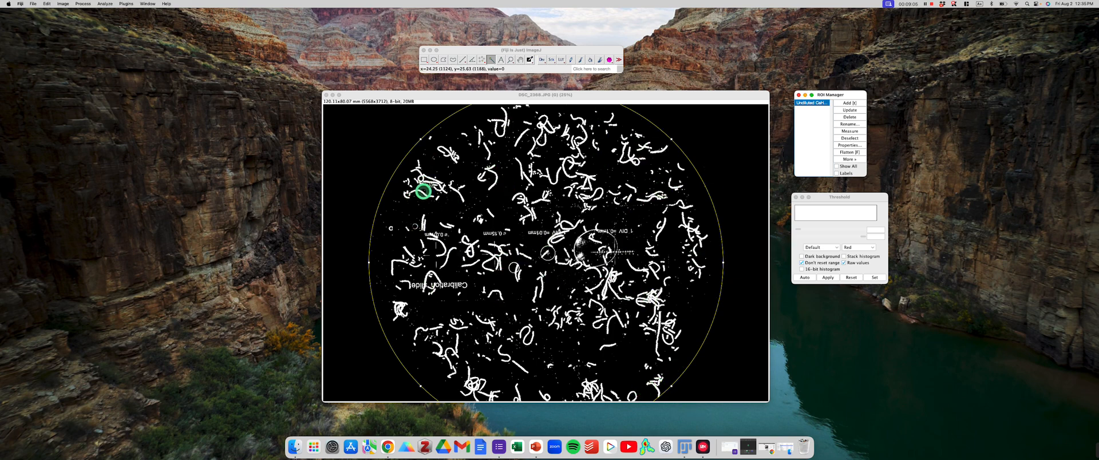
Review and accept the measurement settings, including area, perimeter, shape descriptors, integrated density and area fraction, with 4 decimal places.
click(460, 51)
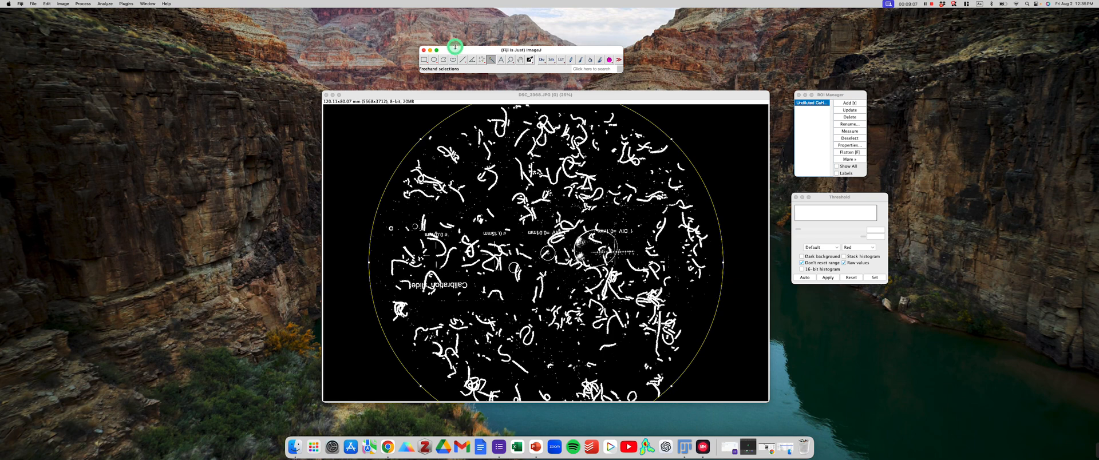
click(101, 4)
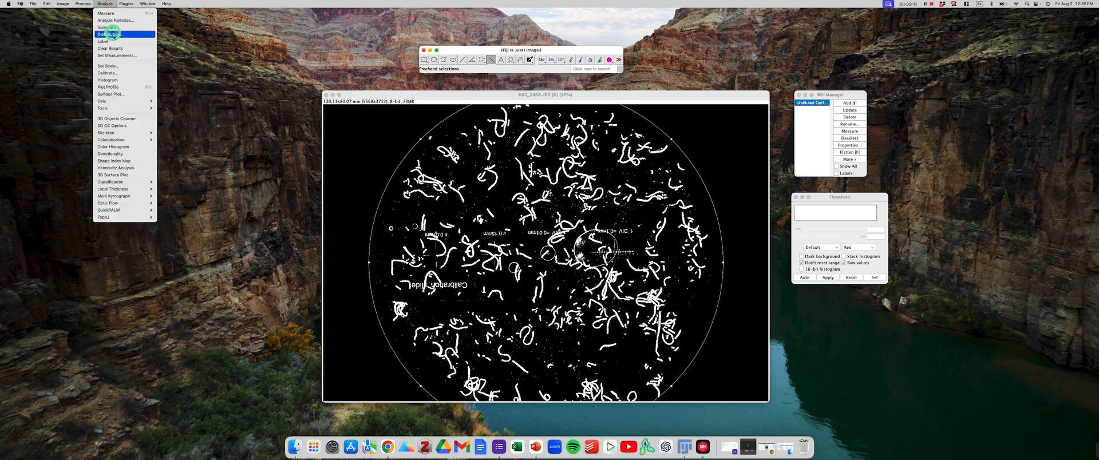
click(120, 55)
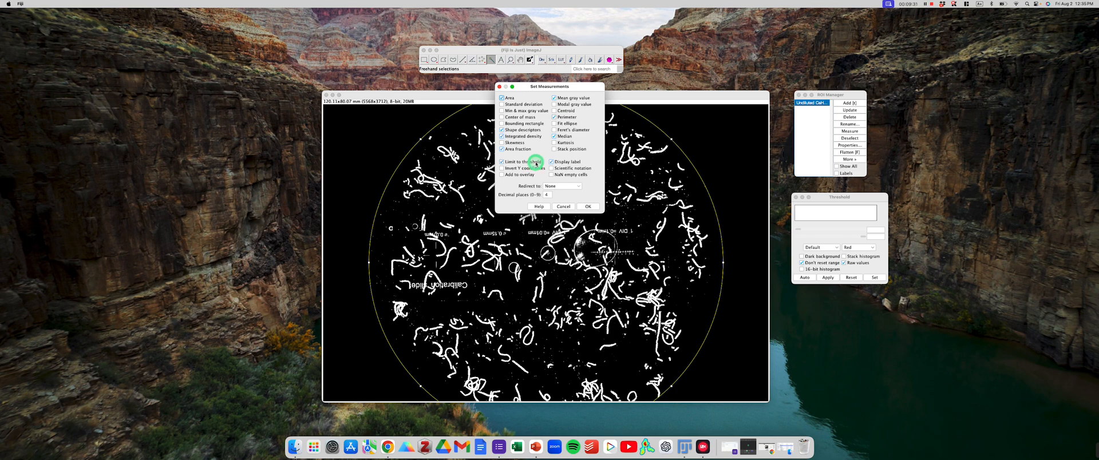
click(583, 207)
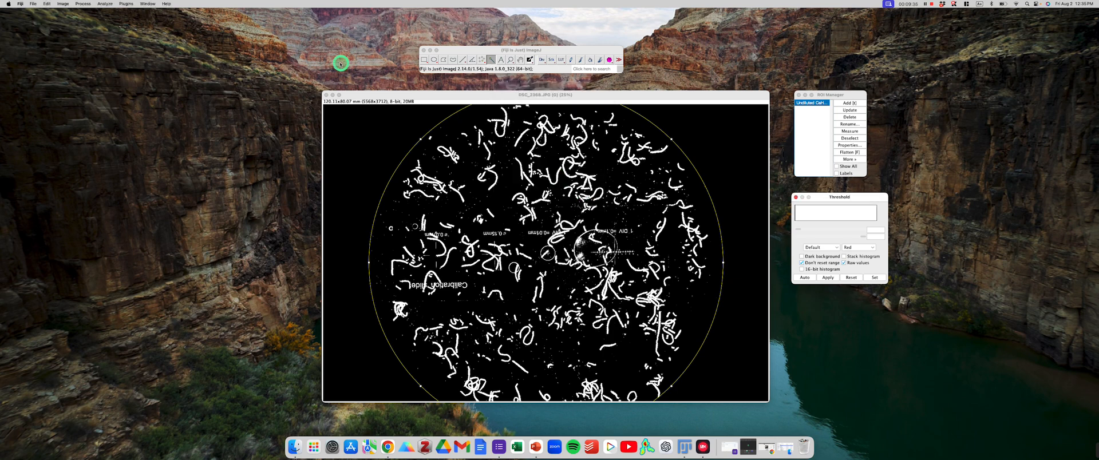
Open Analyze Particles for the circular dish region and set the particle size range to 8-Infinity in pixel units.
click(107, 4)
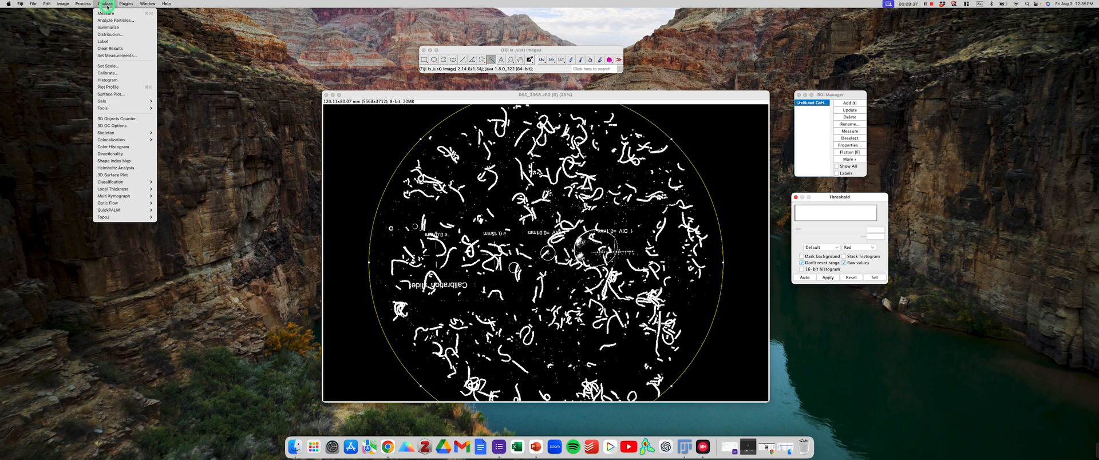
click(115, 20)
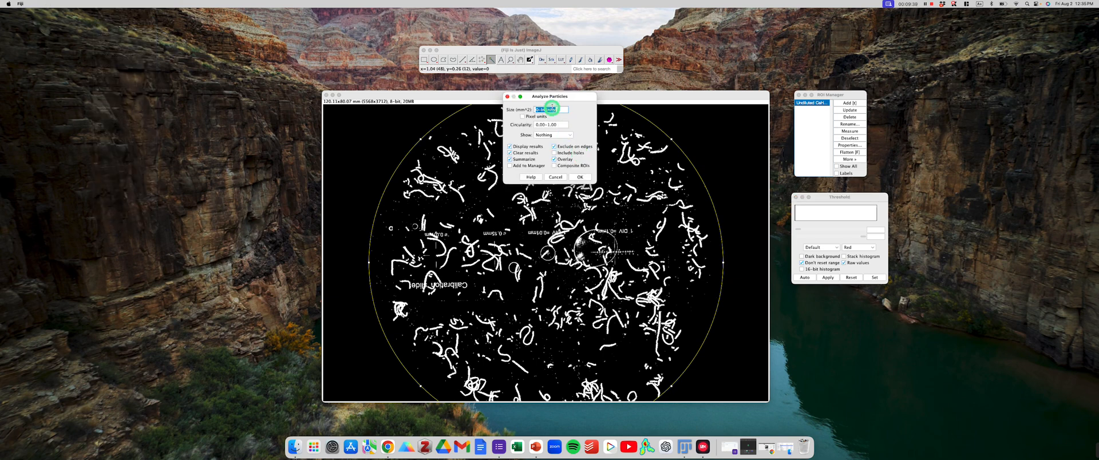
drag(553, 98, 578, 133)
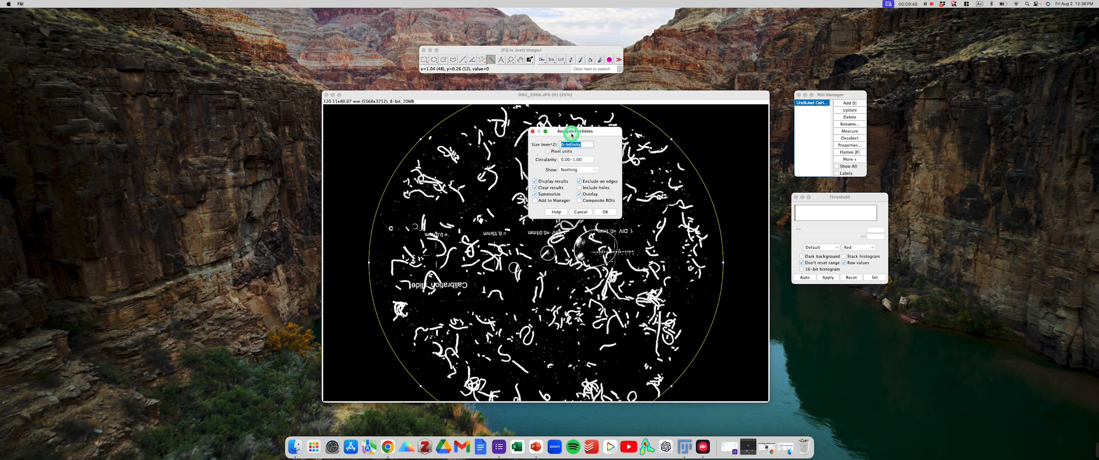
drag(571, 133, 635, 142)
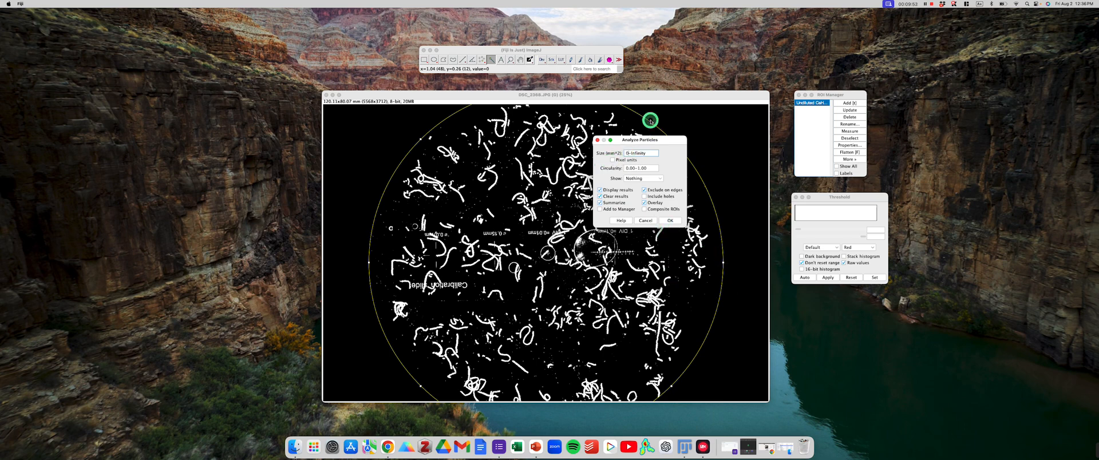
drag(630, 139, 607, 140)
click(604, 151)
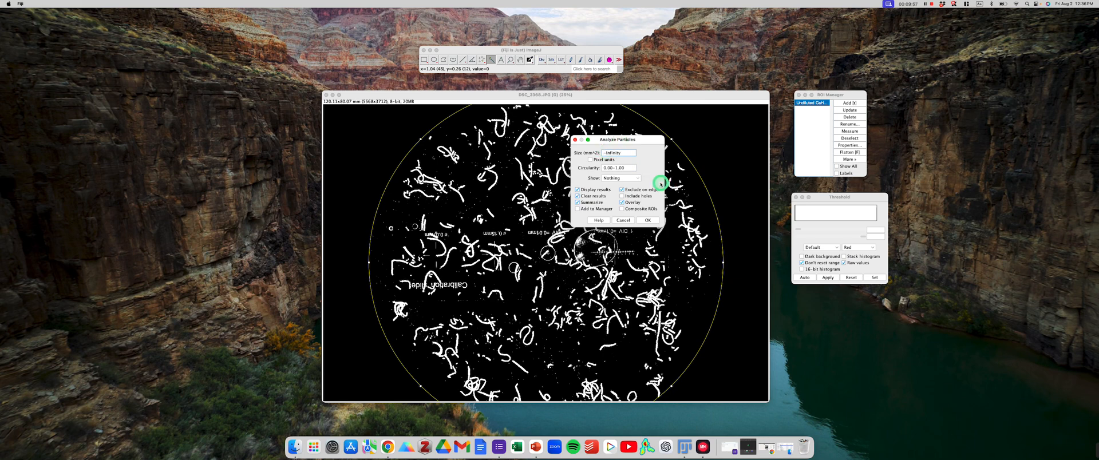
text(6)
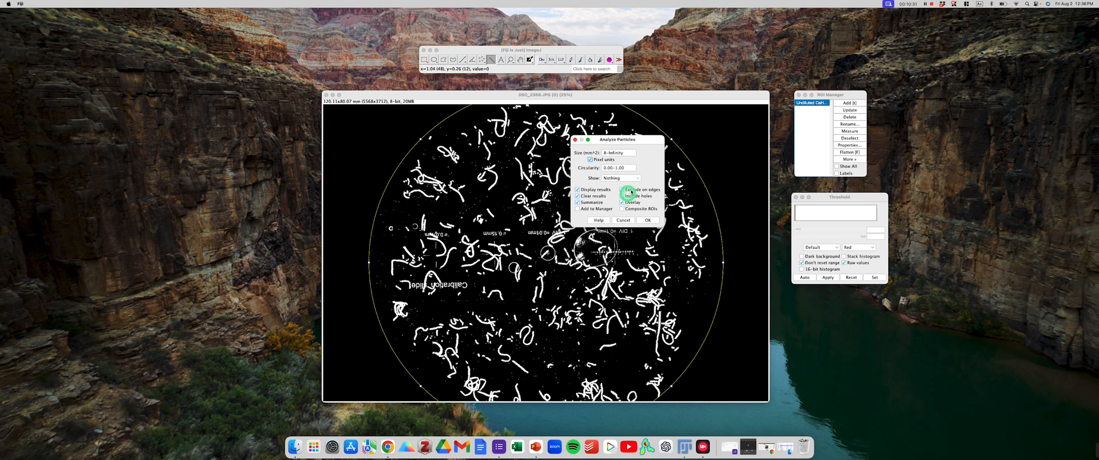
Choose Overlay Masks as the display output of the particle analysis.
click(635, 178)
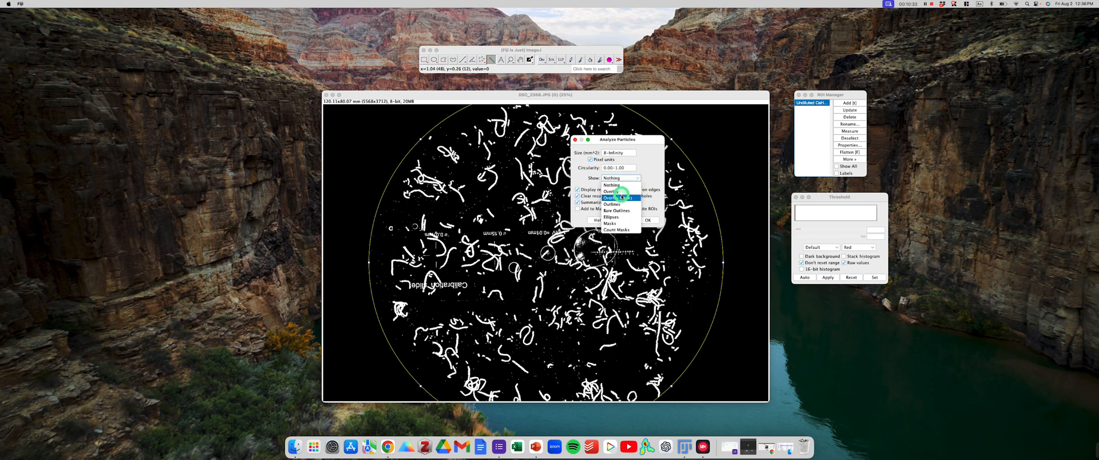
click(622, 198)
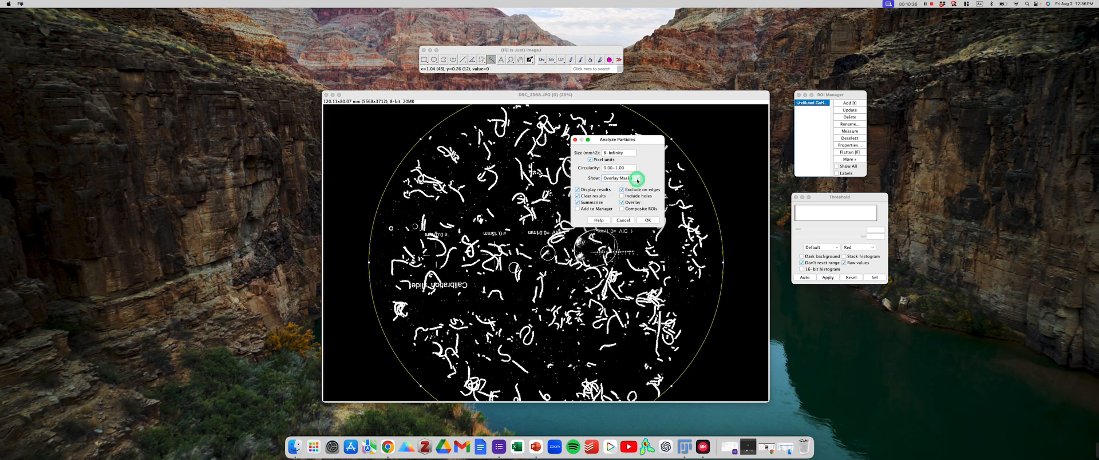
click(635, 178)
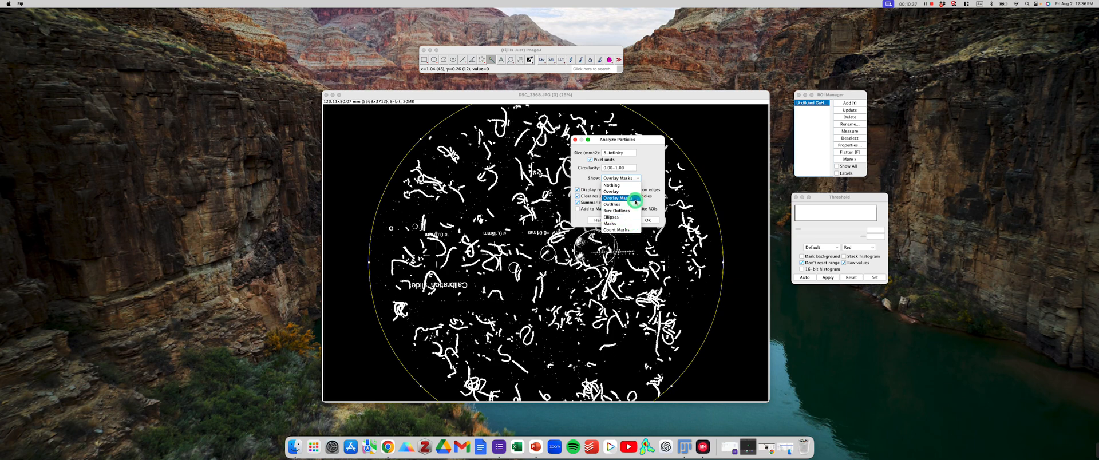
click(632, 197)
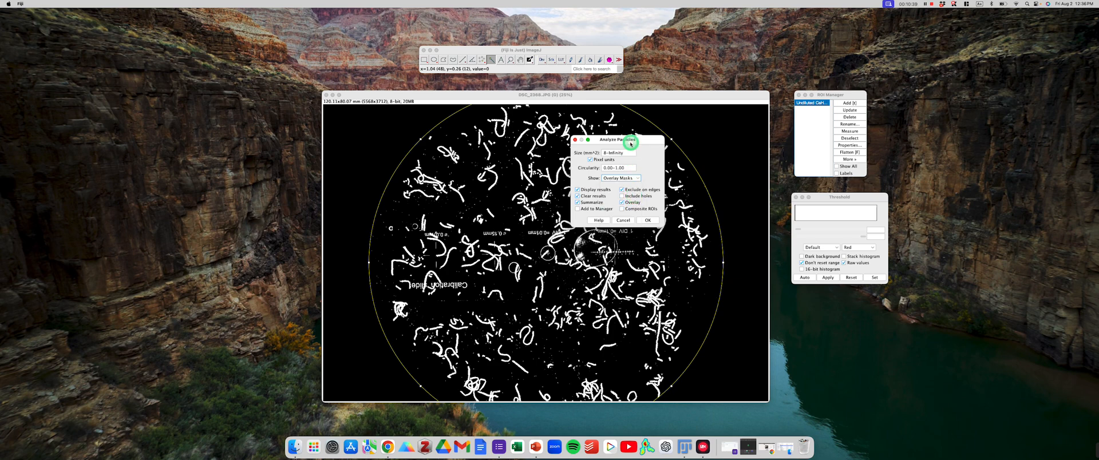
Run the particle analysis and move and widen the Summary window until all its columns show.
drag(630, 139, 942, 82)
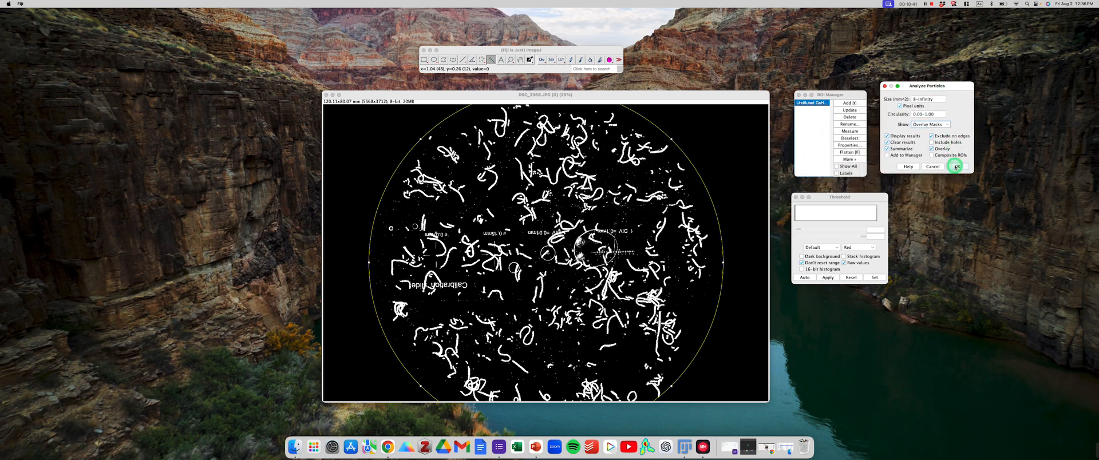
click(956, 166)
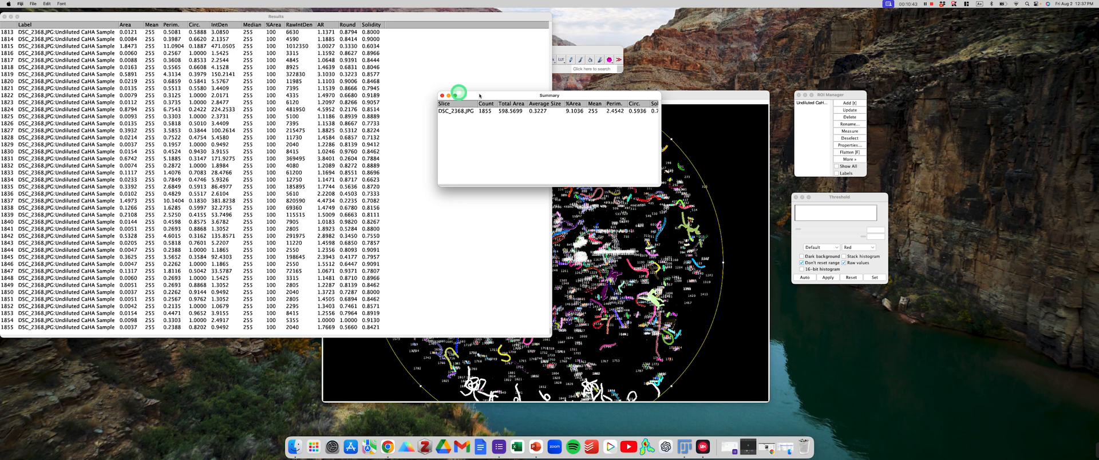
drag(567, 95, 835, 72)
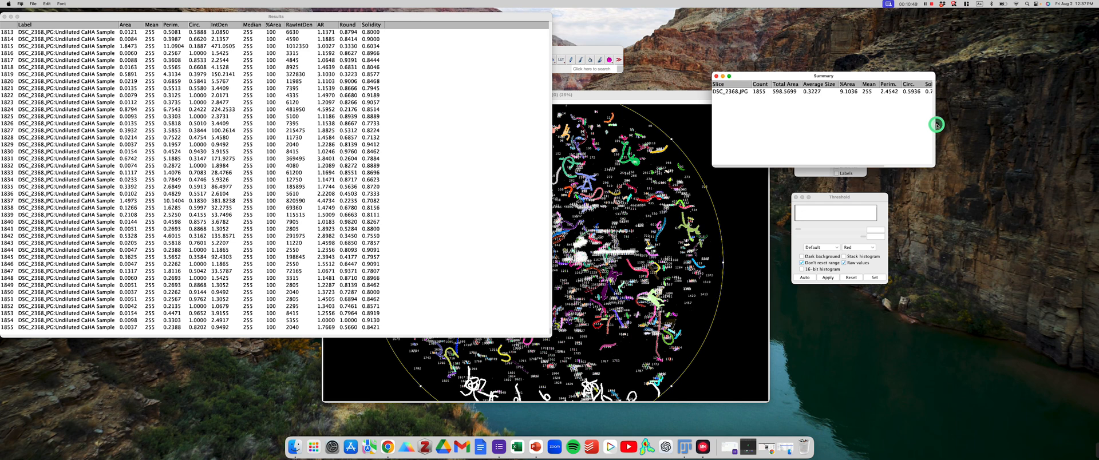
drag(916, 79, 1013, 94)
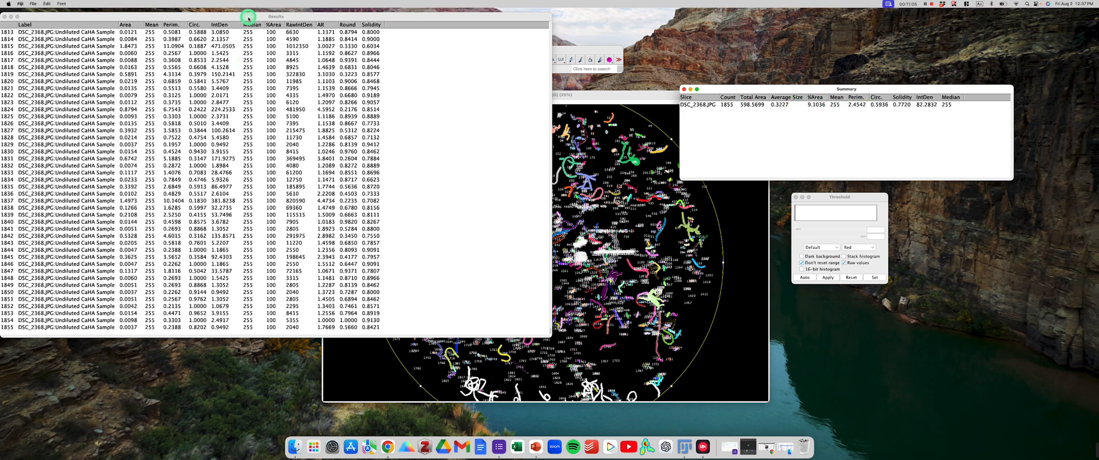
Reposition the Results table and look back through the individual particle rows towards the start of the list.
drag(247, 17, 753, 66)
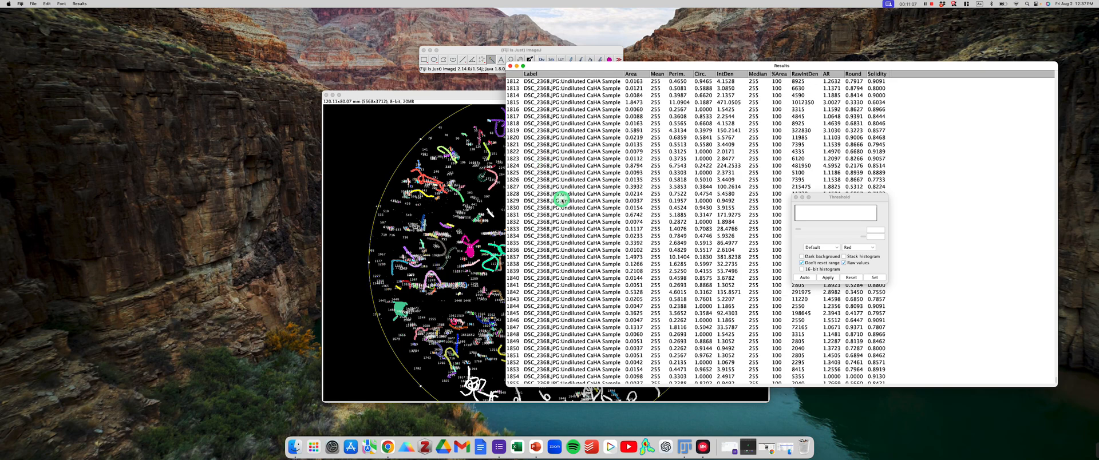
scroll(562, 200, up, 20)
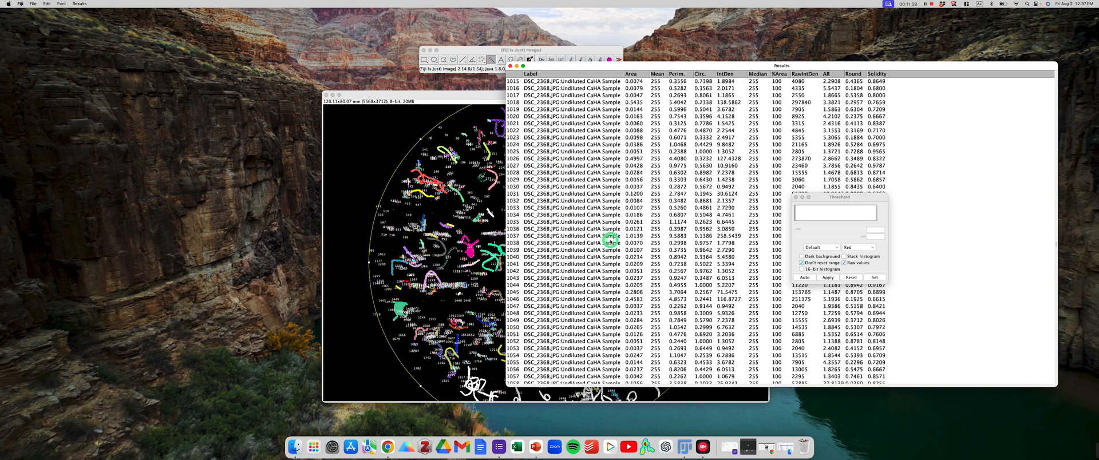
scroll(610, 240, up, 20)
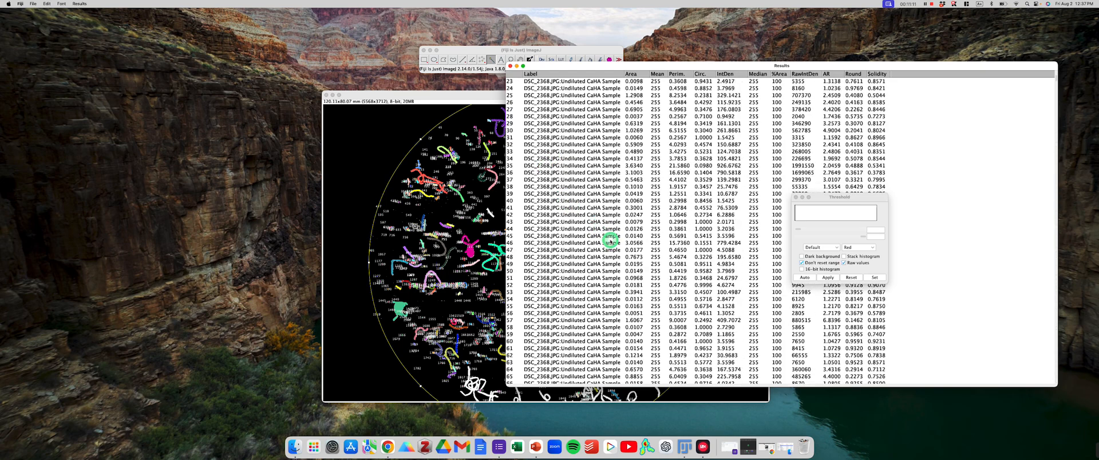
Minimize the Results and Summary windows and bring the image with the overlay masks to the front.
click(516, 66)
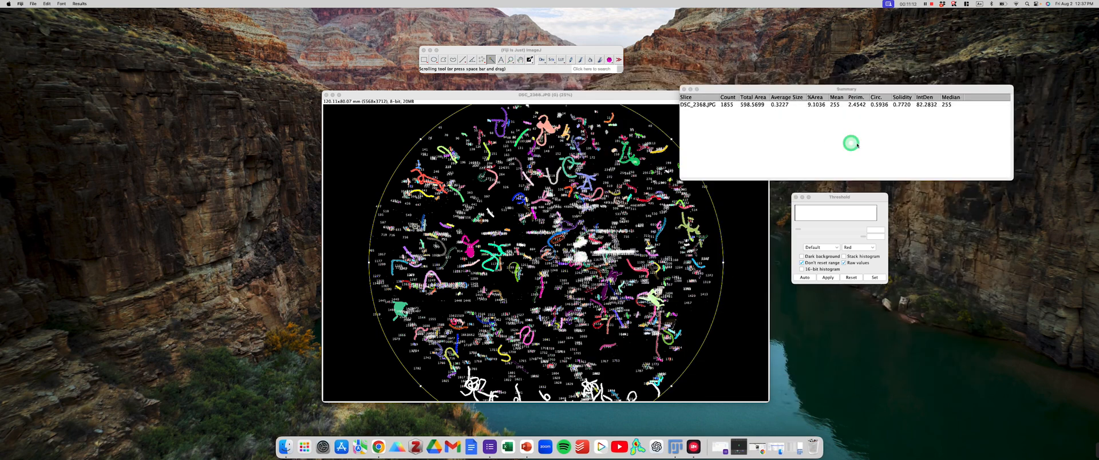
click(691, 89)
click(590, 172)
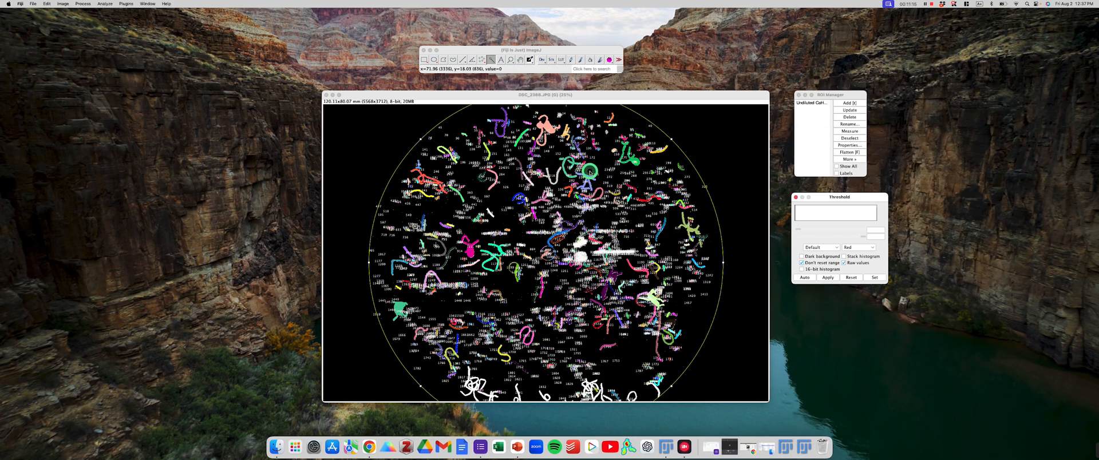
click(590, 172)
Examine the masks and excluded specks near the dish's upper-right area at up to 600% magnification.
key(plus)
key(plus)
key(plus)
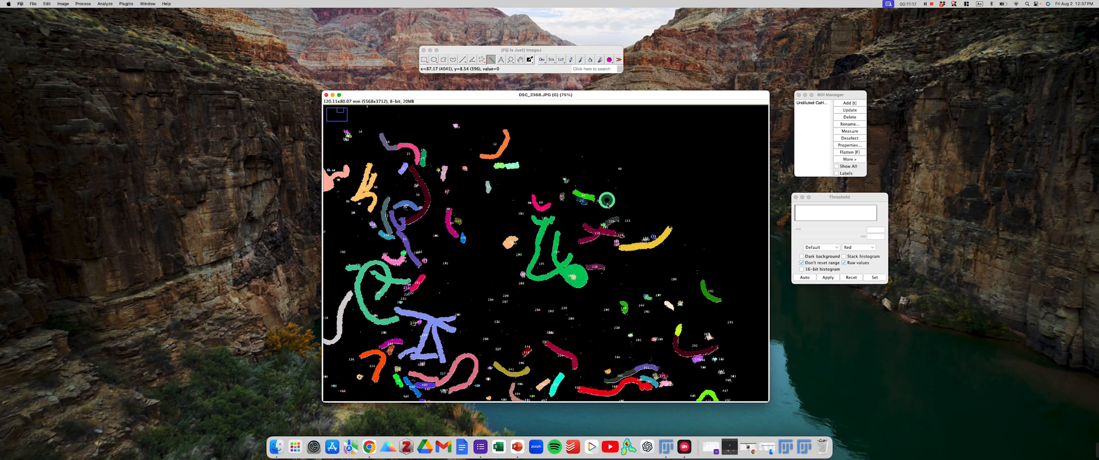
key(plus)
key(plus)
key(plus)
key(plus)
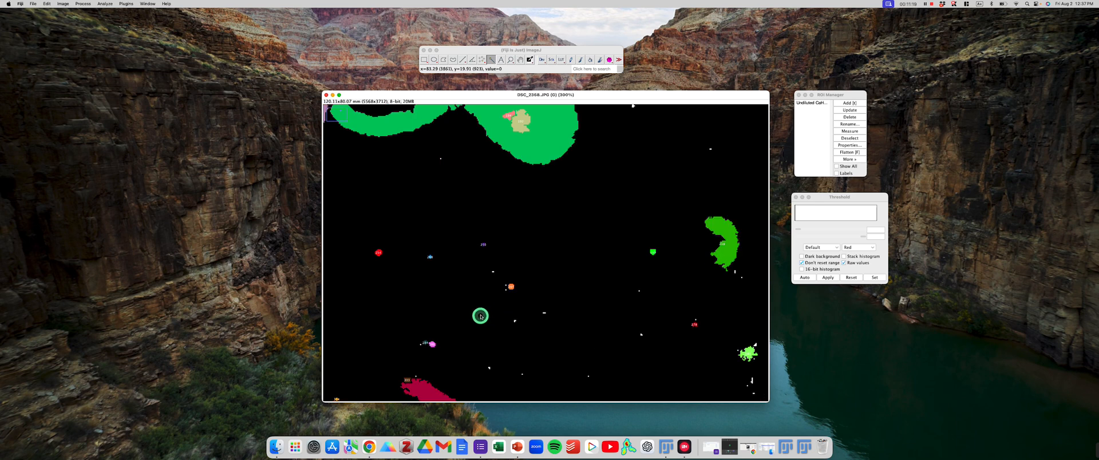
key(plus)
key(plus)
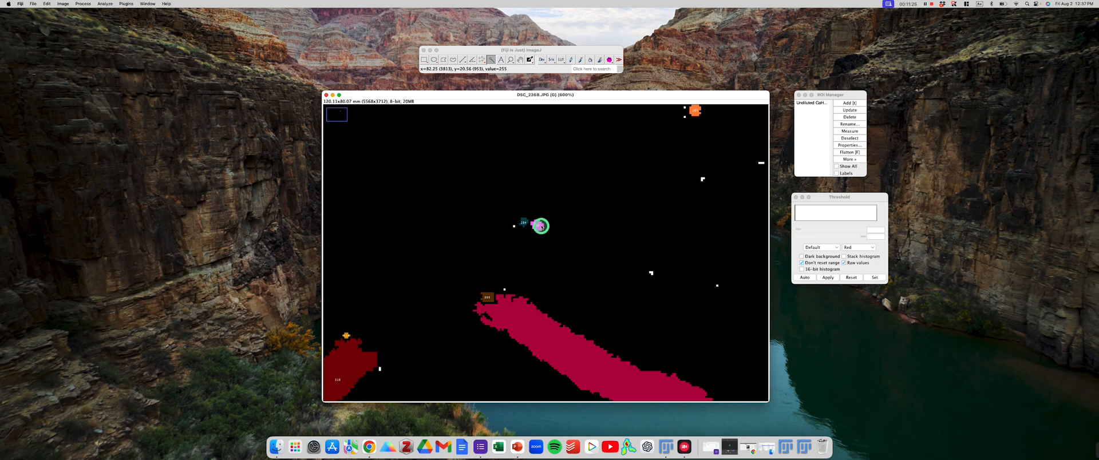
Compare the close-up particles with the overlay masks across the whole dish, including its lower-left area.
key(minus)
key(minus)
key(minus)
key(minus)
key(minus)
key(minus)
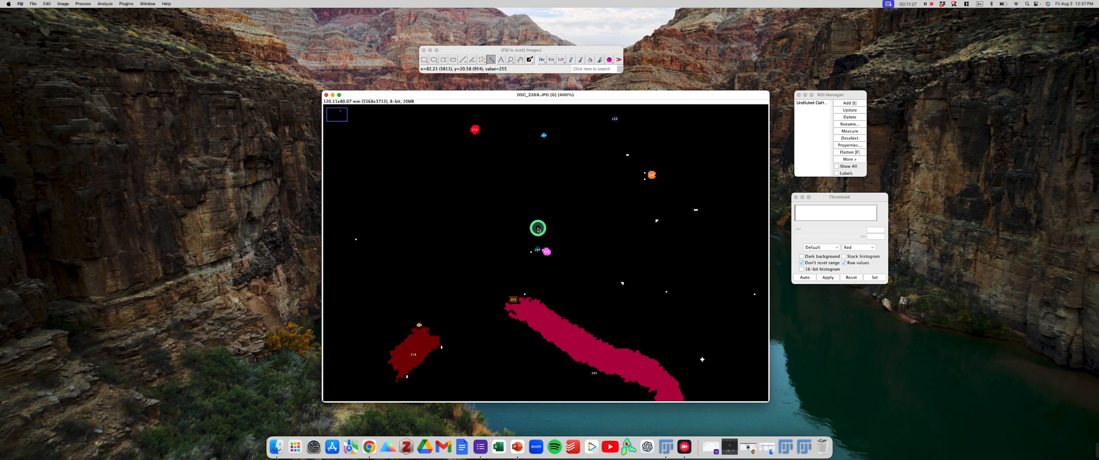
key(minus)
key(minus)
key(minus)
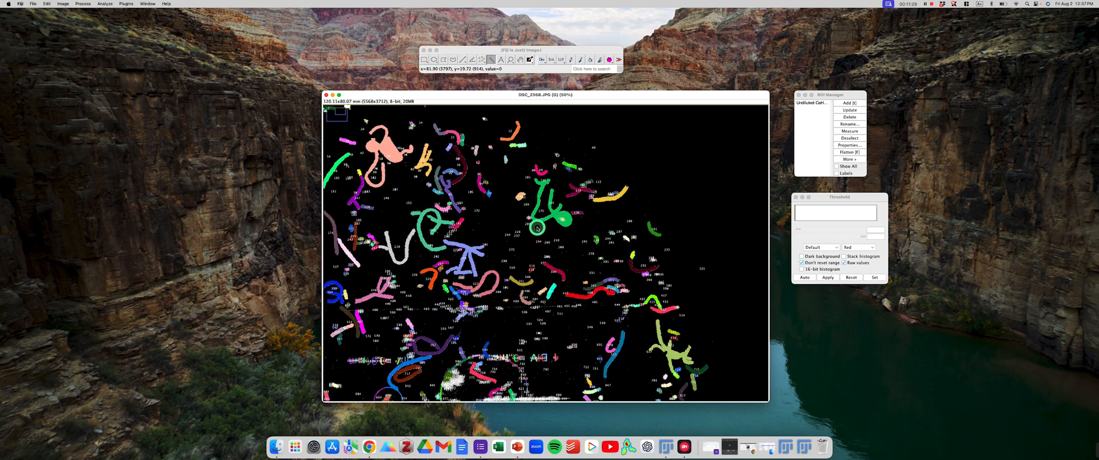
key(plus)
key(plus)
key(plus)
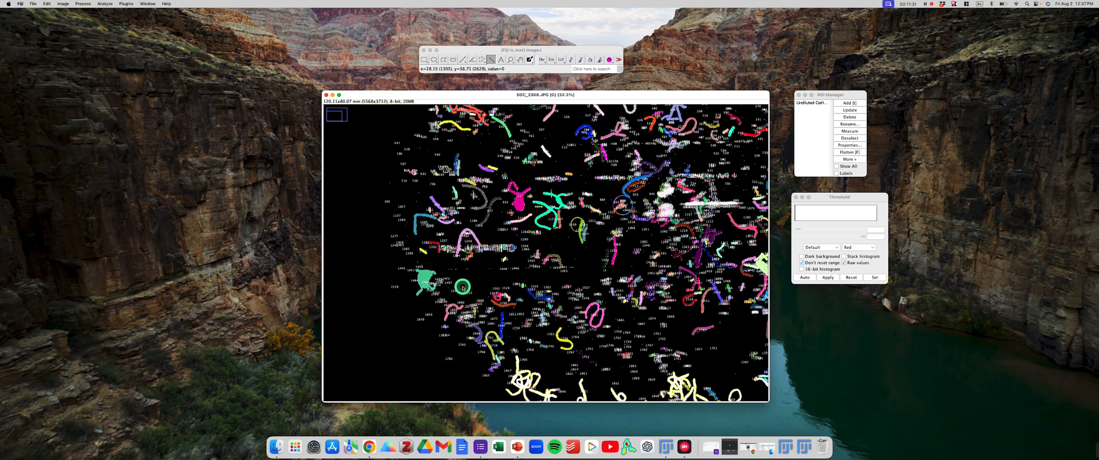
key(minus)
key(minus)
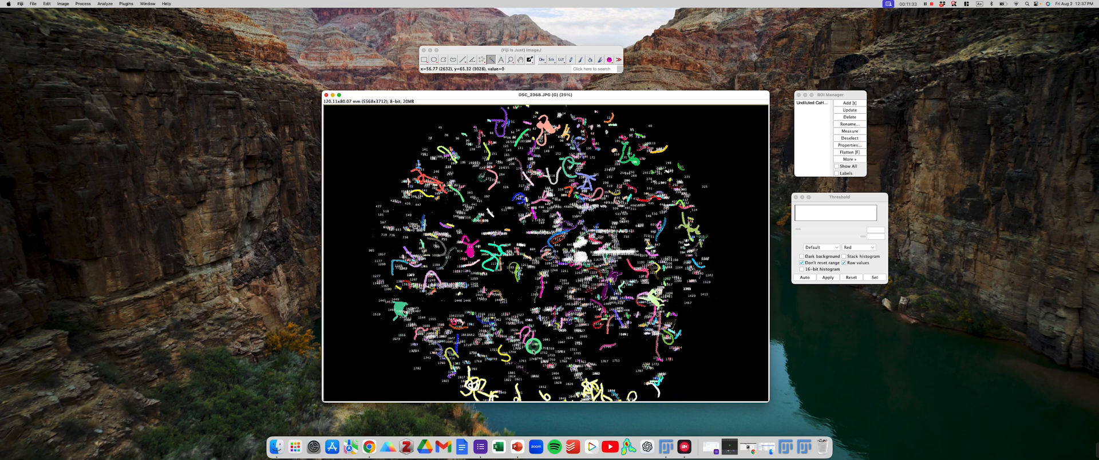
Examine the tangled white fibres at the dish's lower edge up close, and return to the full view.
key(plus)
key(plus)
key(plus)
key(plus)
key(plus)
key(plus)
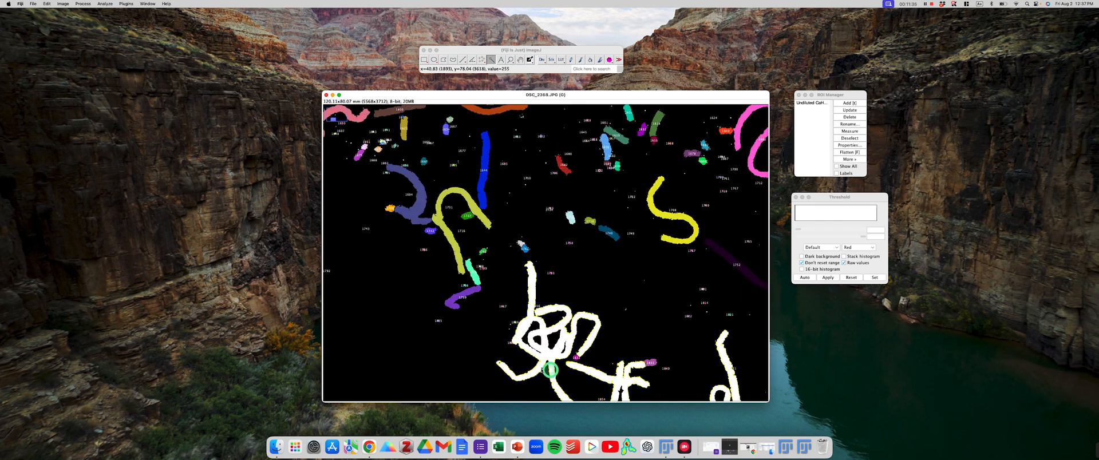
key(minus)
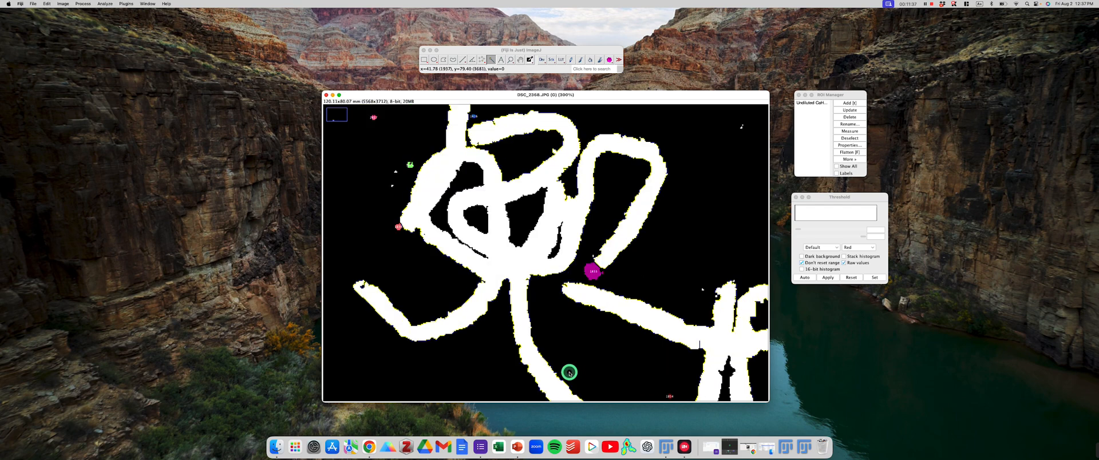
key(minus)
key(minus)
key(minus)
key(minus)
key(minus)
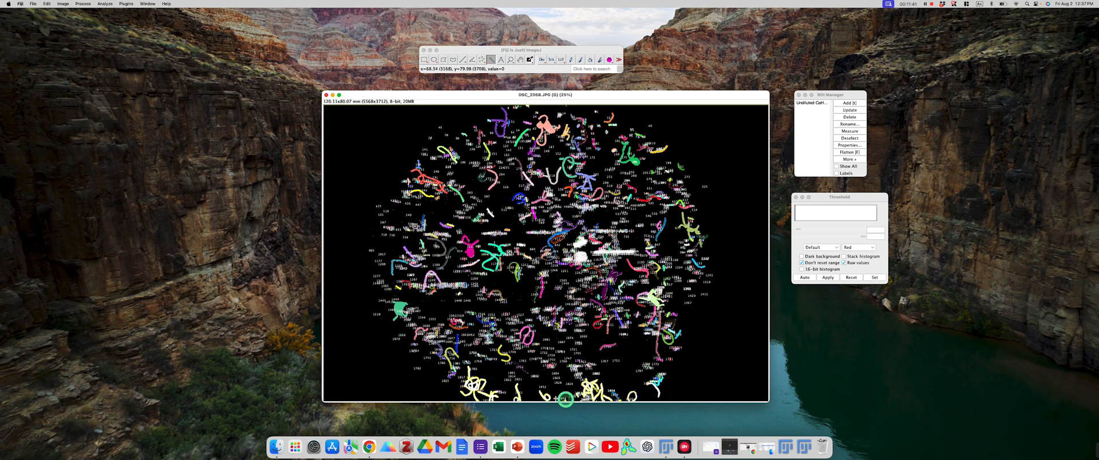
Examine the large green fibre clump near the dish's left edge up close, and return to the full view.
key(plus)
key(plus)
key(plus)
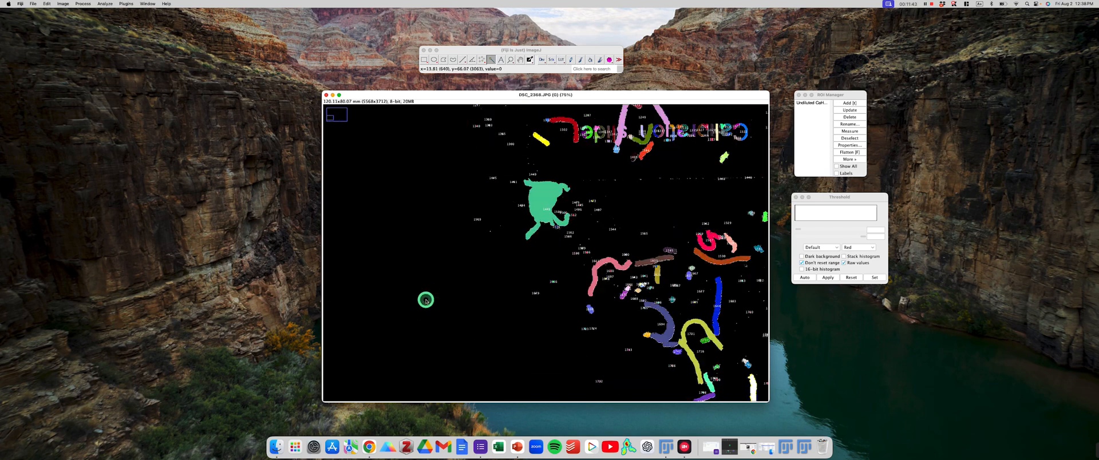
key(plus)
key(plus)
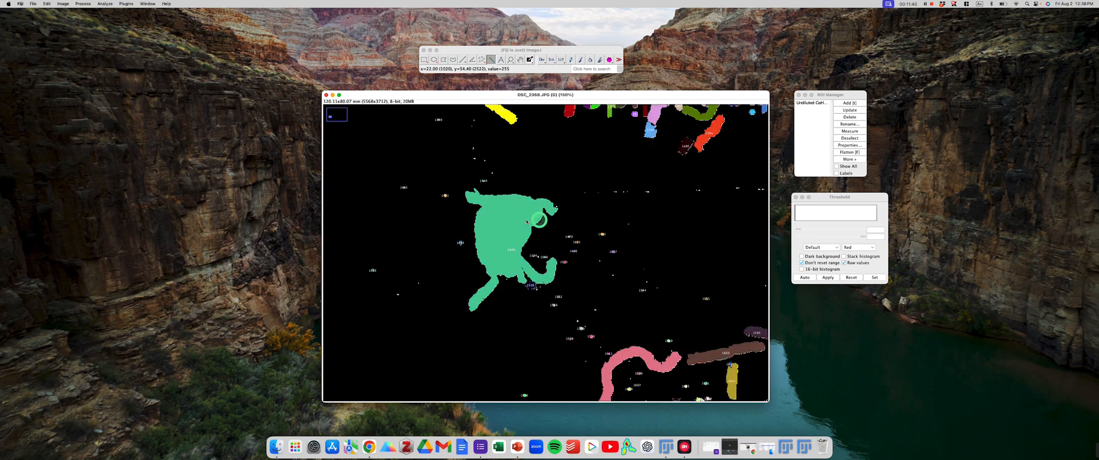
key(minus)
key(minus)
key(minus)
key(minus)
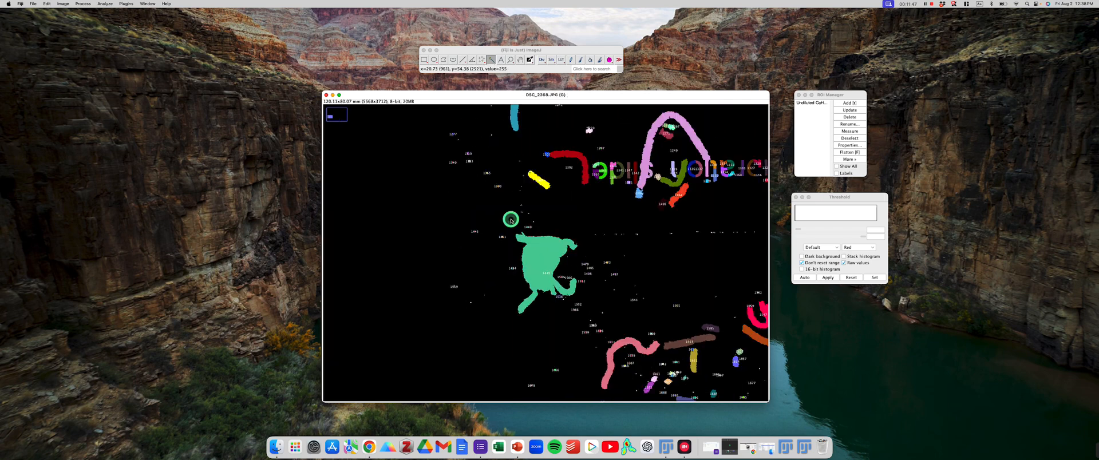
key(minus)
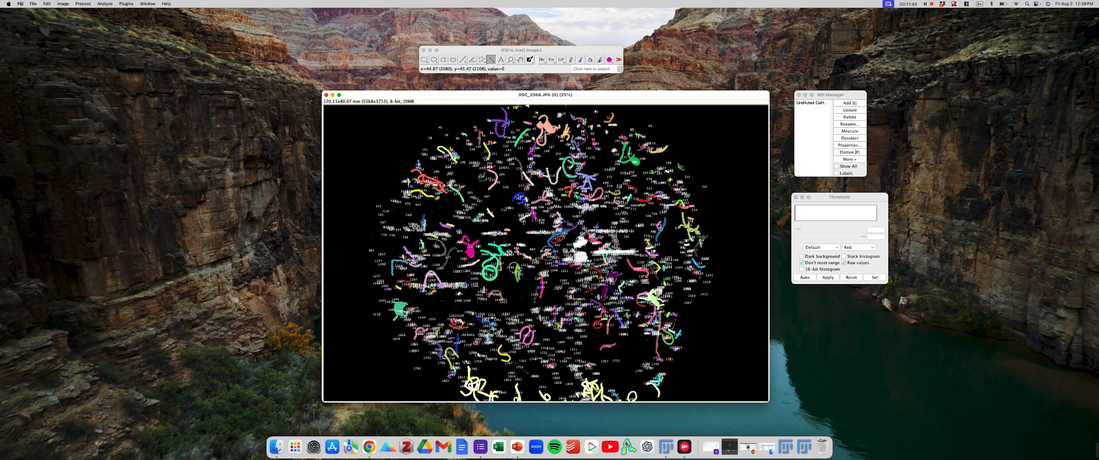
Inspect the fibre clusters in the upper part of the dish and how their masks merge overlapping fibres.
key(plus)
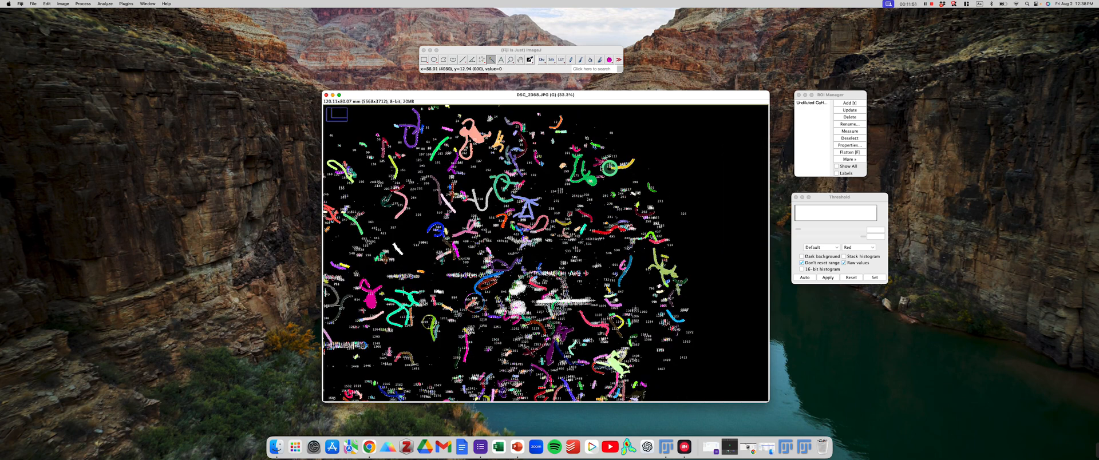
key(plus)
key(plus)
key(minus)
key(minus)
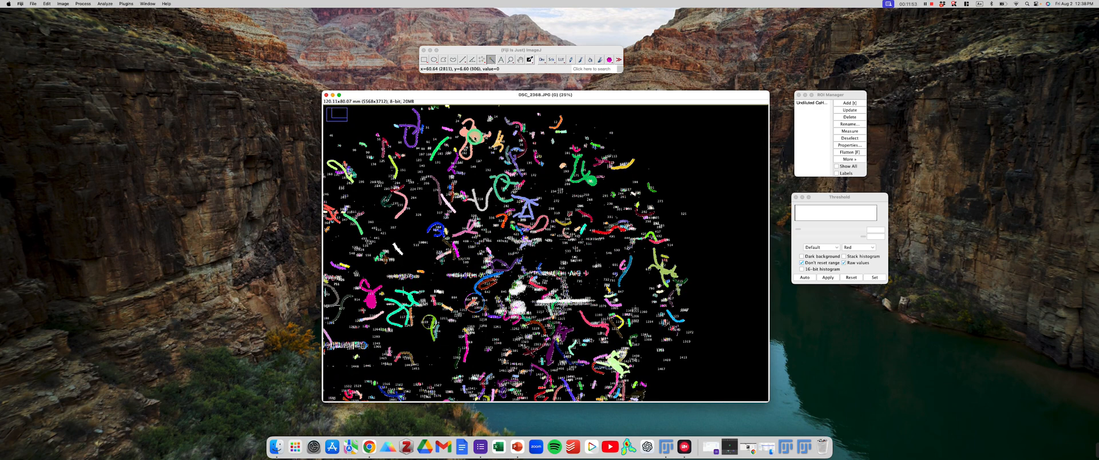
key(minus)
drag(524, 137, 550, 132)
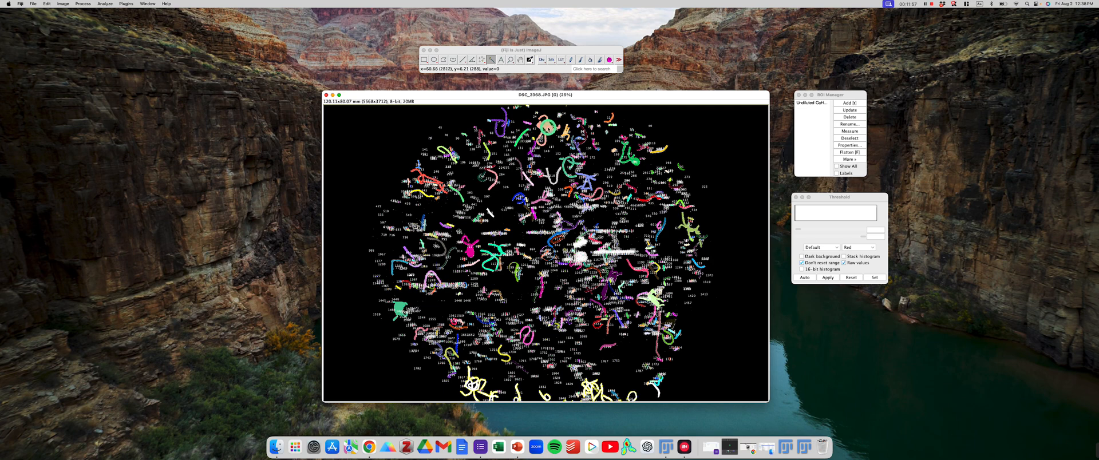
drag(547, 130, 514, 231)
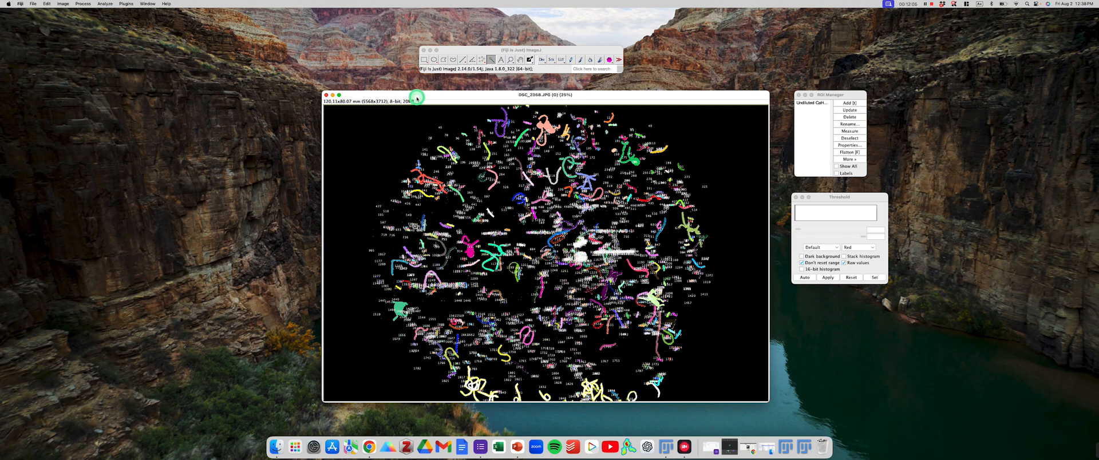
Add Fit ellipse to the measurement settings and accept them.
click(105, 3)
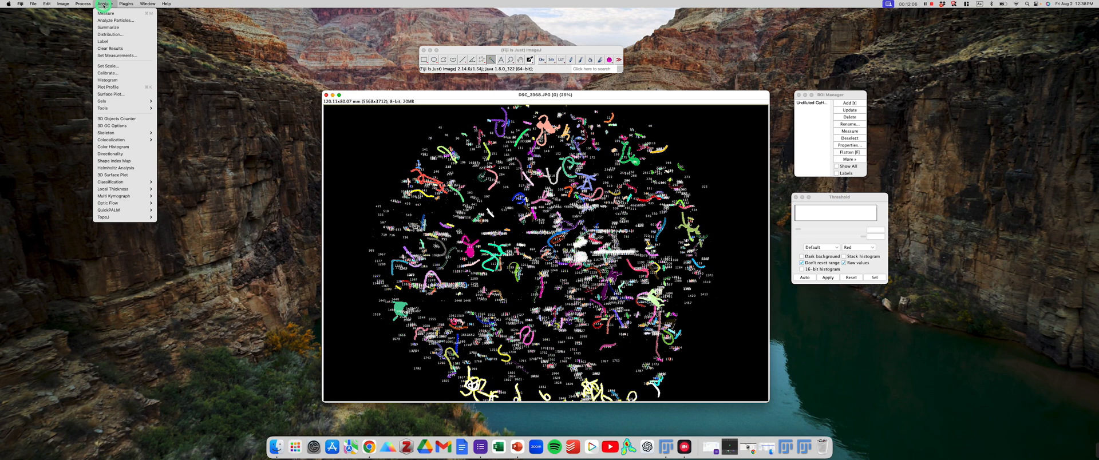
click(116, 56)
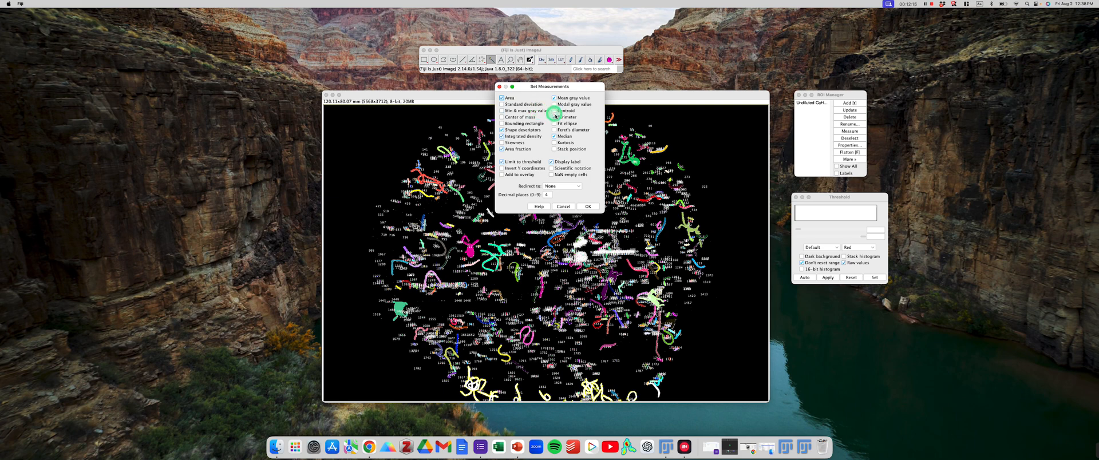
click(554, 117)
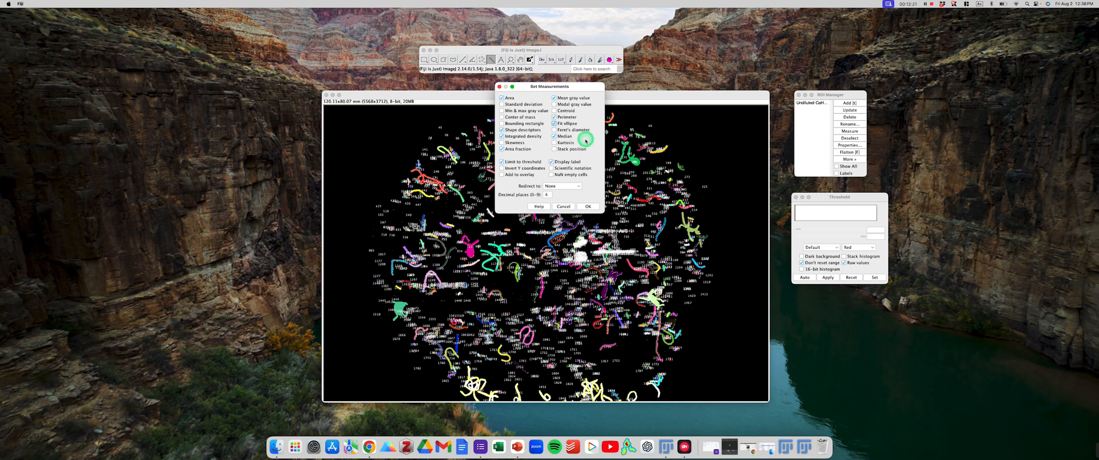
click(598, 207)
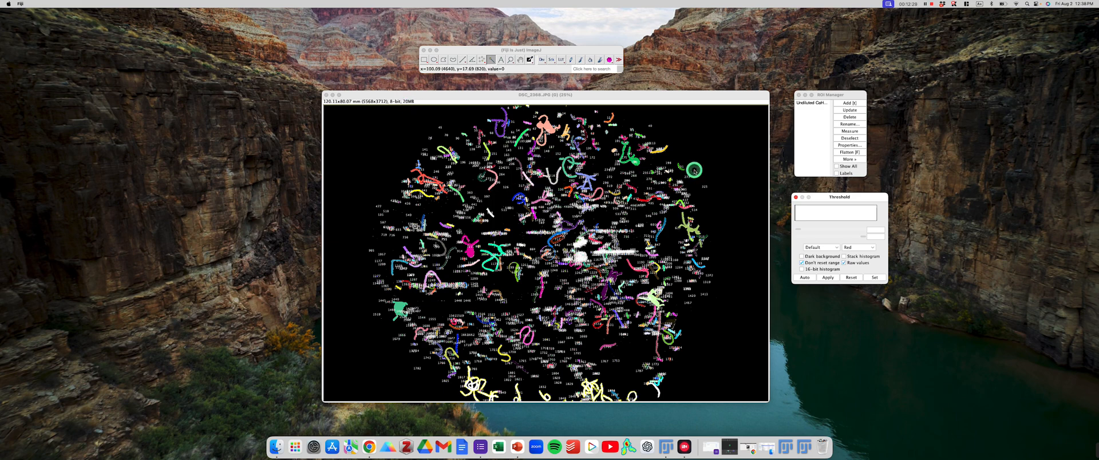
Restore the minimized Results table and move it over the image.
click(786, 451)
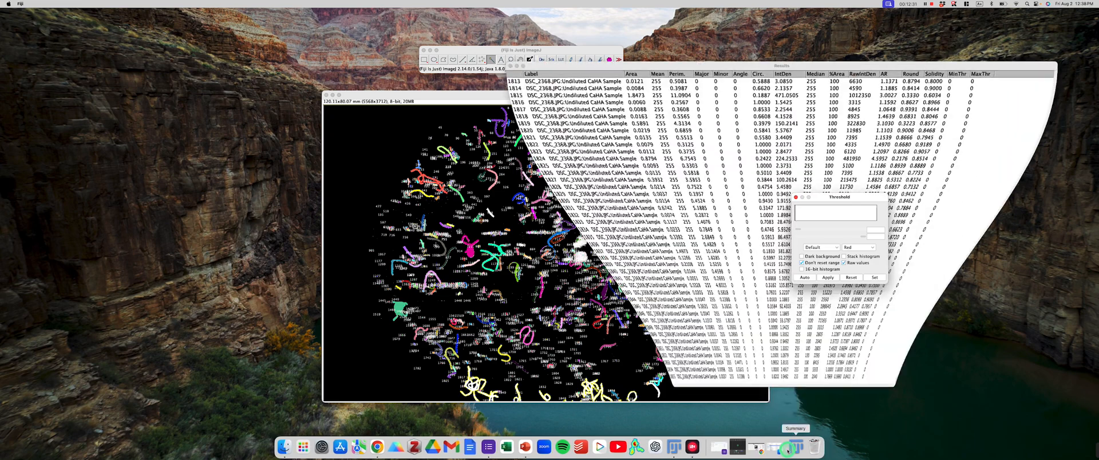
drag(750, 67, 428, 83)
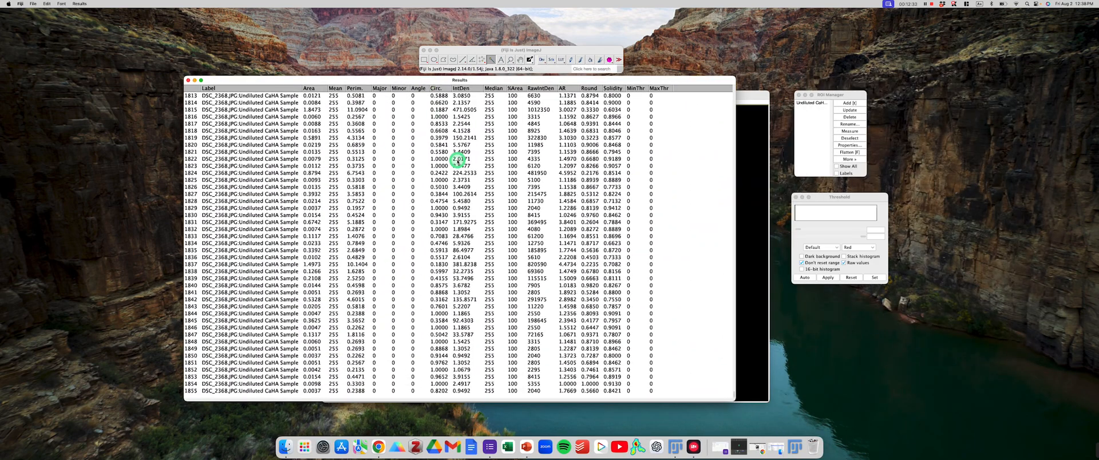
right_click(459, 162)
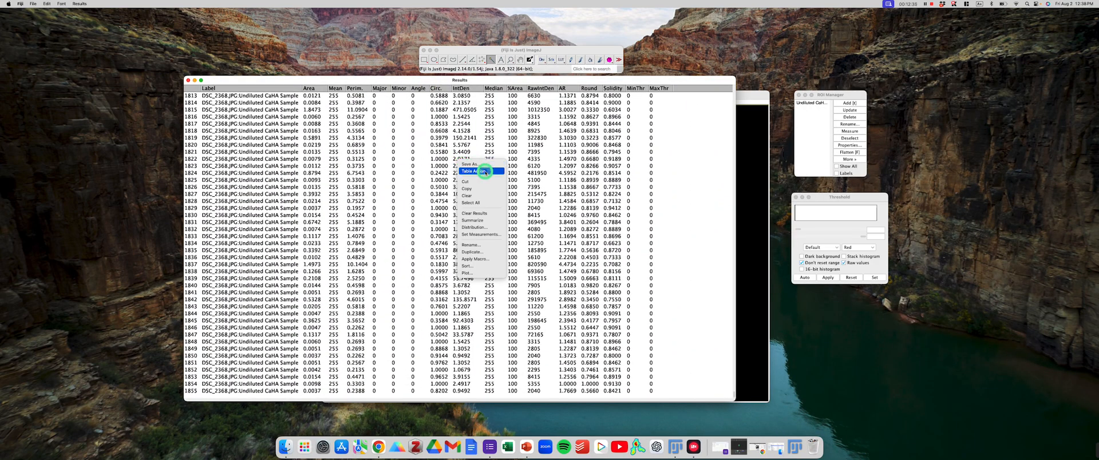
click(482, 166)
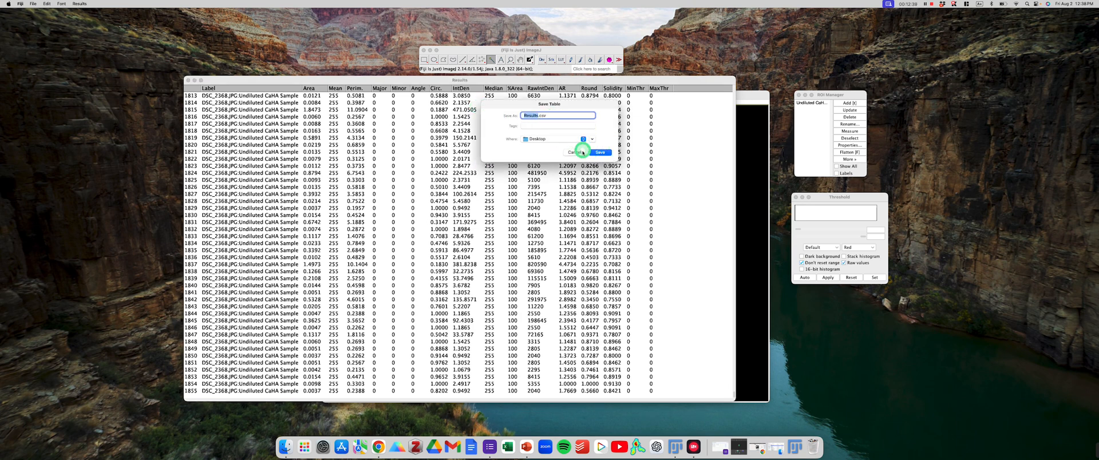
click(578, 154)
Summarize the Results table and highlight its Mean, SD, Min and Max rows one after another.
right_click(391, 156)
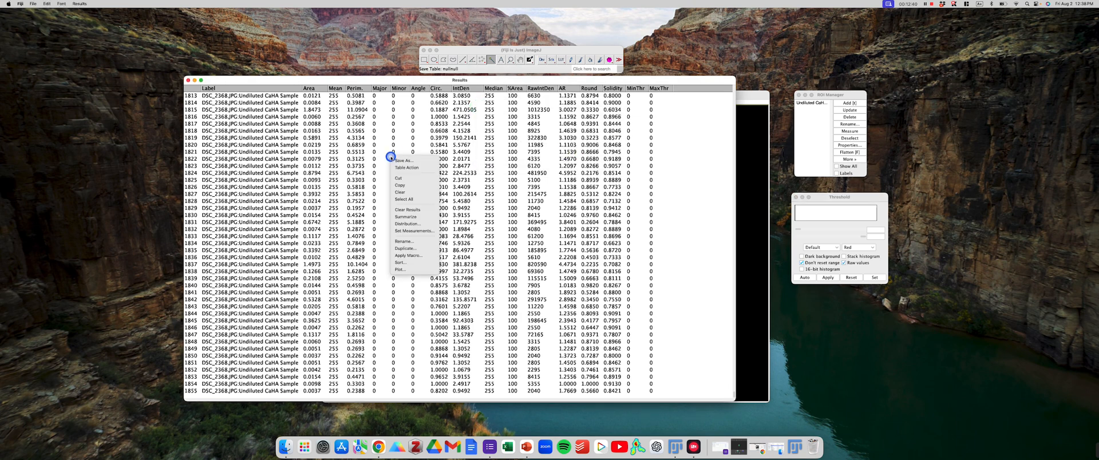
click(430, 217)
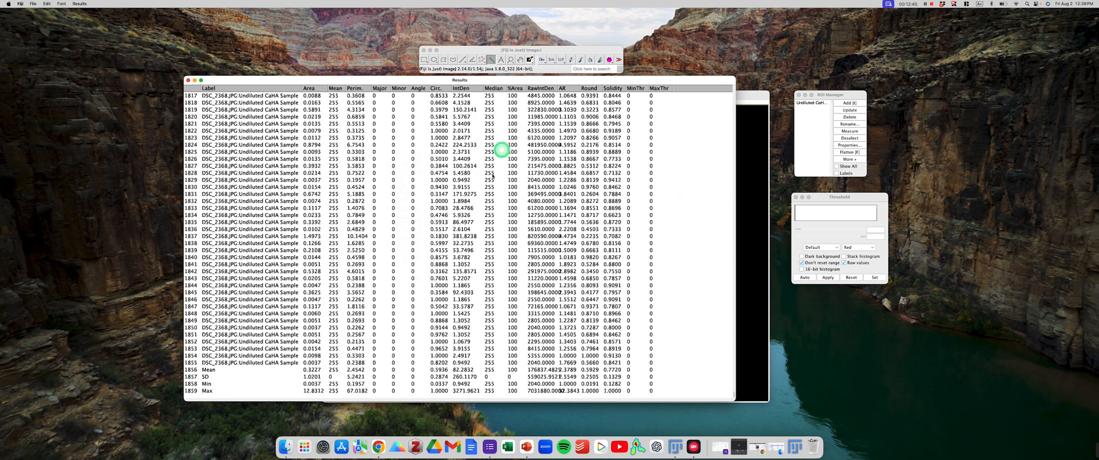
click(207, 369)
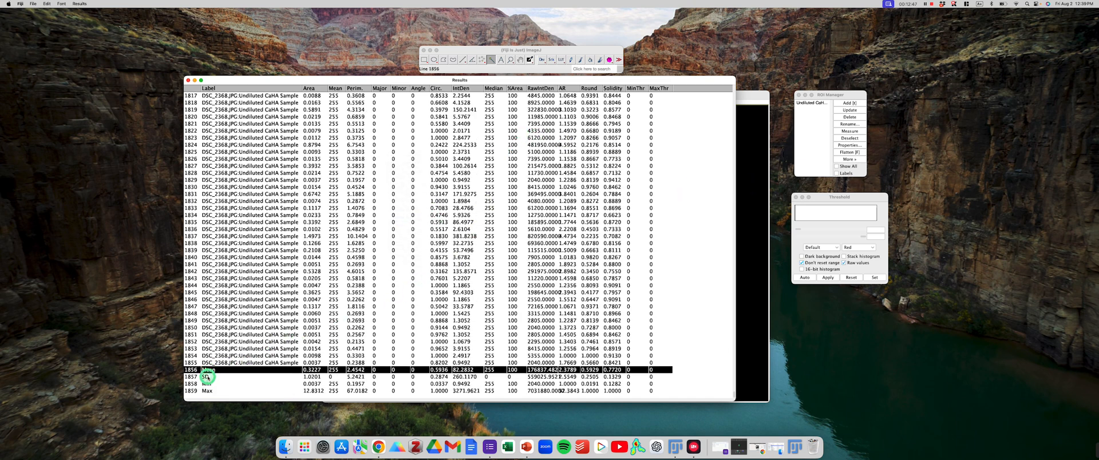
click(209, 377)
click(210, 384)
click(211, 391)
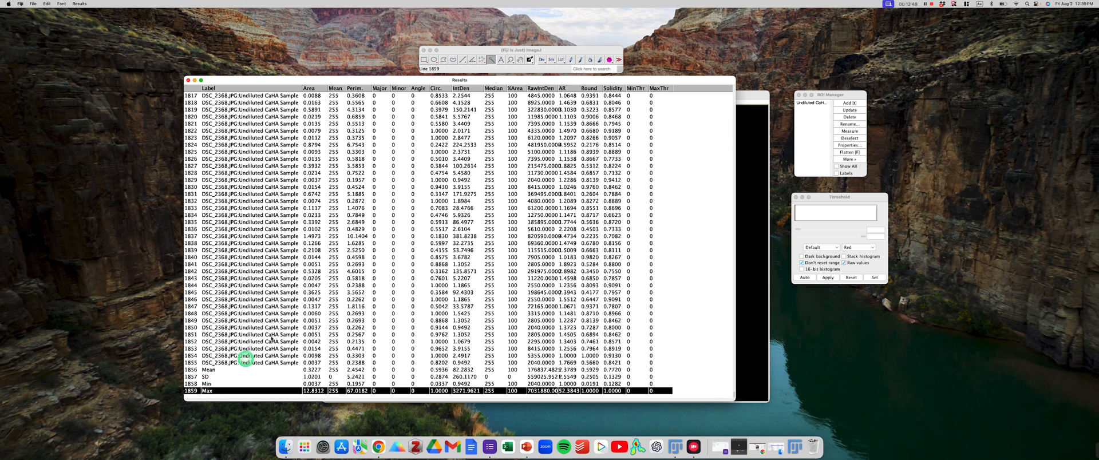
Preview a plot of IntDen against Area from the Results table and dismiss it.
right_click(382, 113)
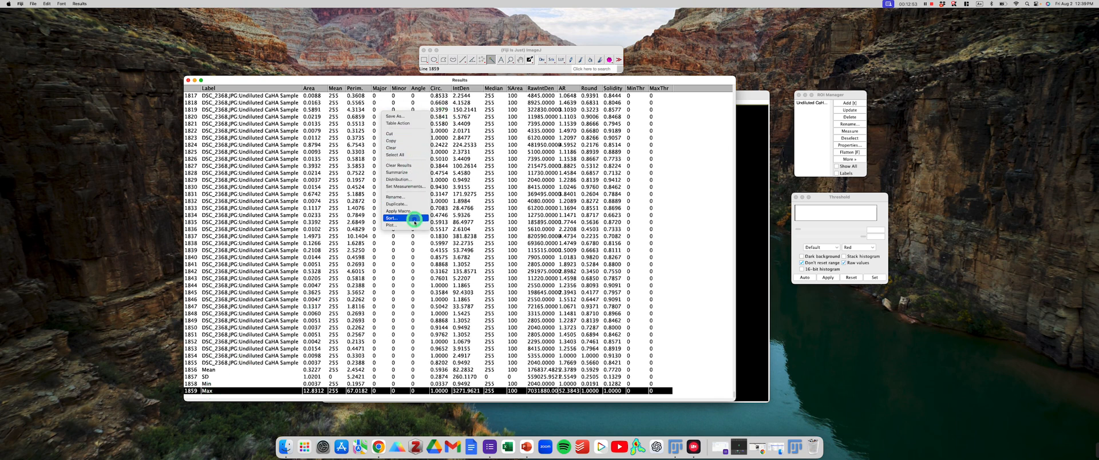
click(408, 225)
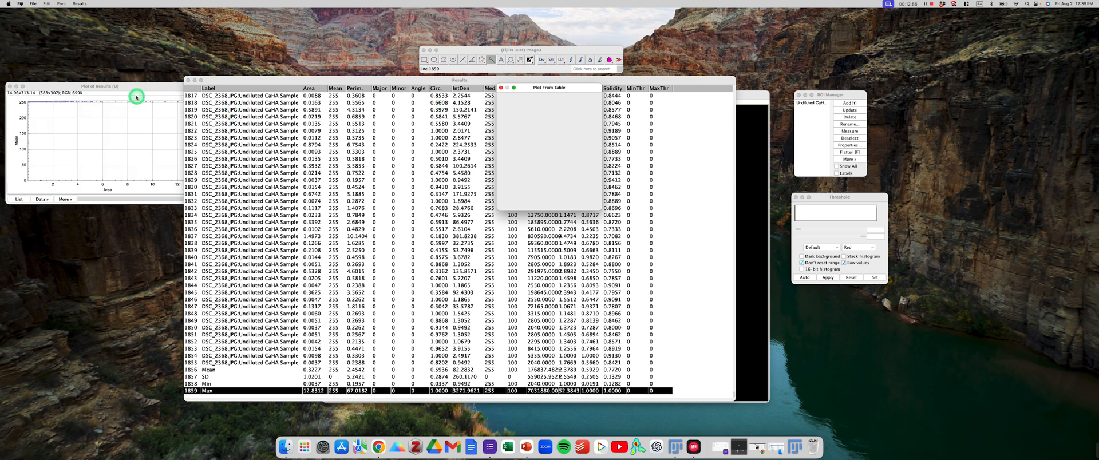
mouse_move(135, 93)
mouse_down()
mouse_move(213, 112)
mouse_move(772, 162)
mouse_move(937, 76)
mouse_move(935, 67)
mouse_up()
click(569, 110)
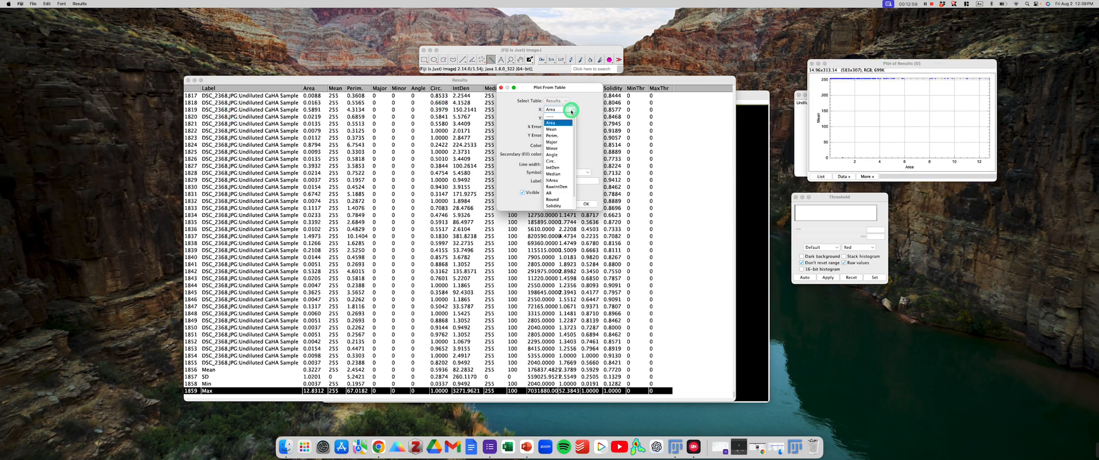
click(568, 124)
click(572, 119)
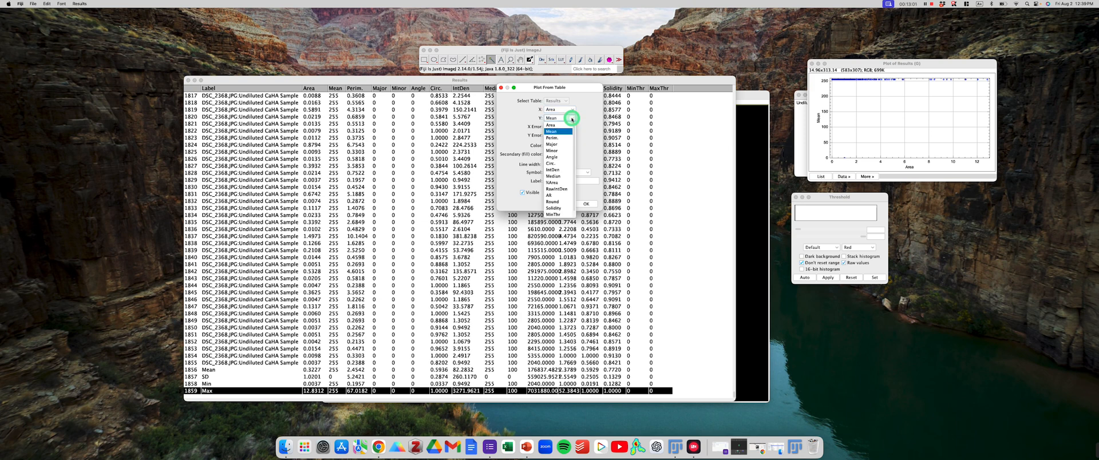
click(565, 170)
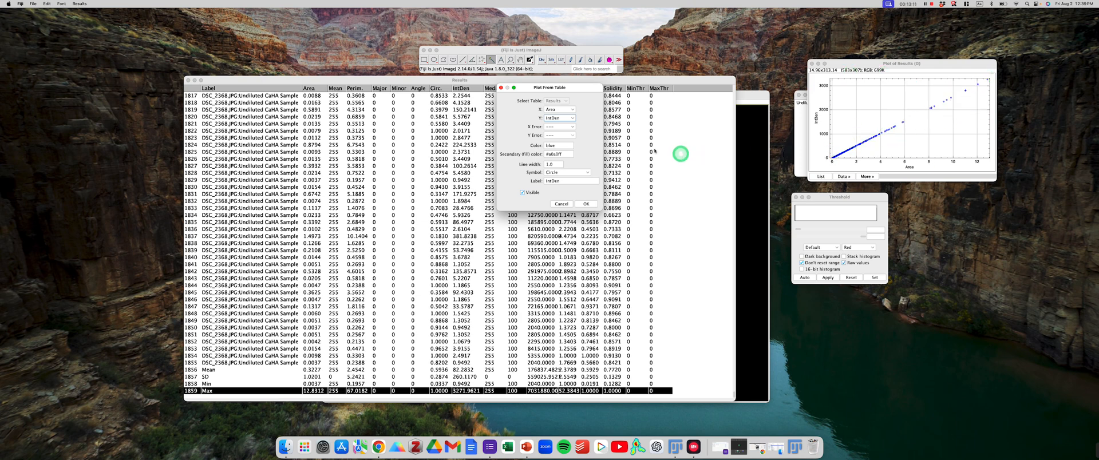
click(501, 87)
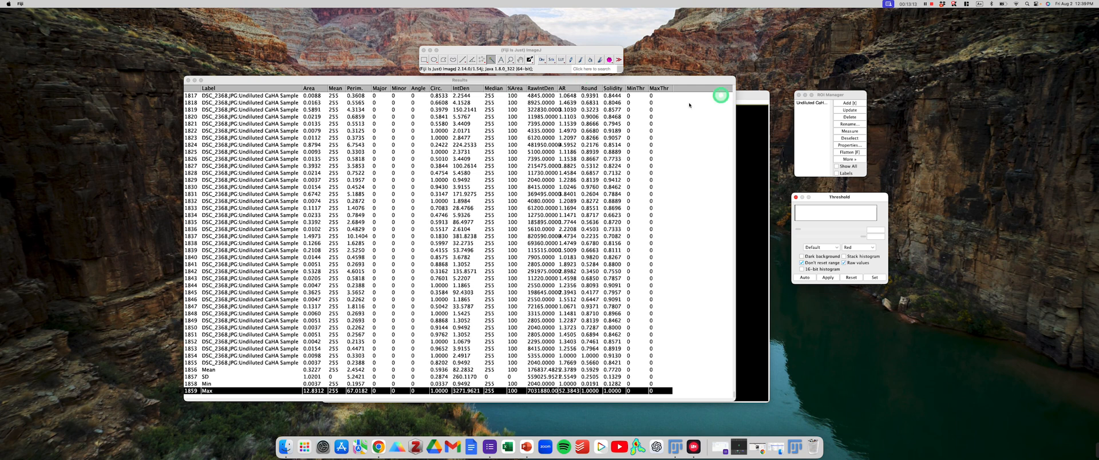
View the Area distribution of the Results table as a histogram with automatic binning and close it.
right_click(500, 161)
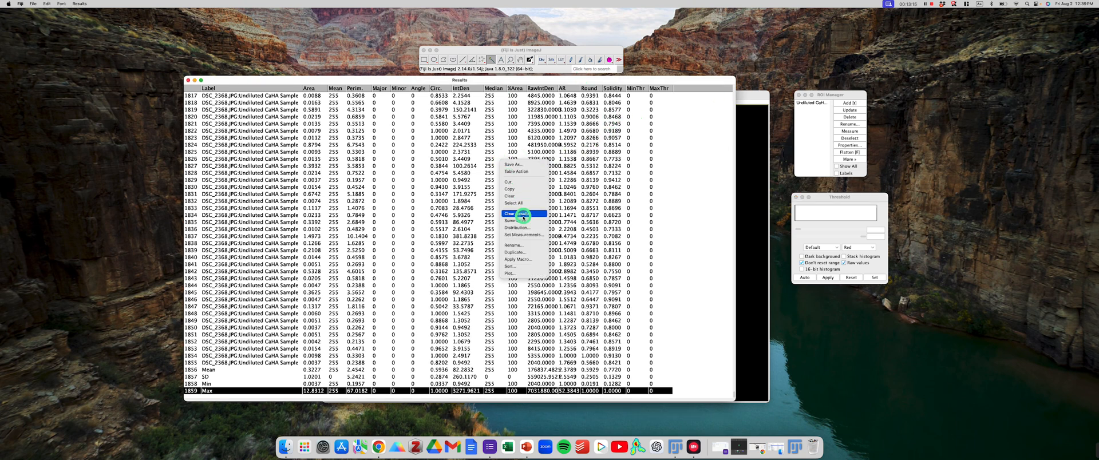
click(535, 230)
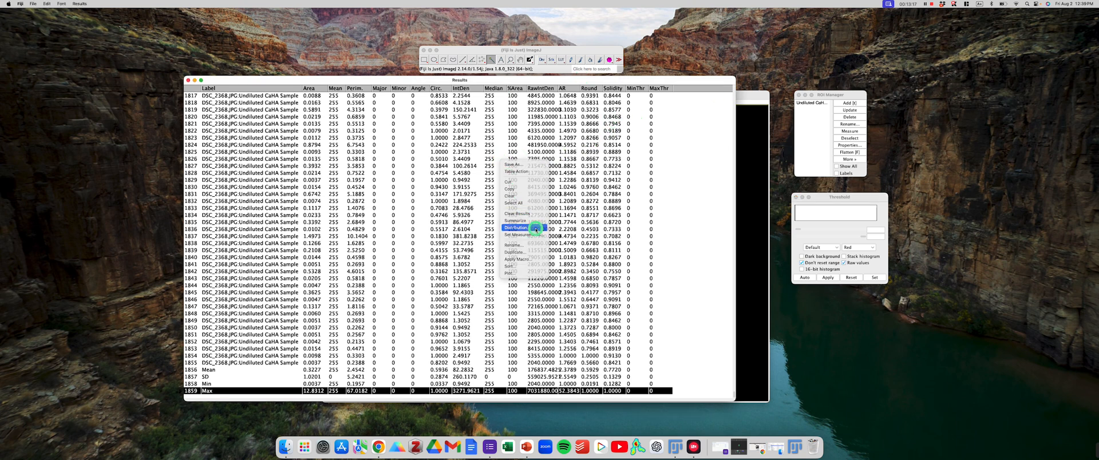
drag(549, 102, 646, 97)
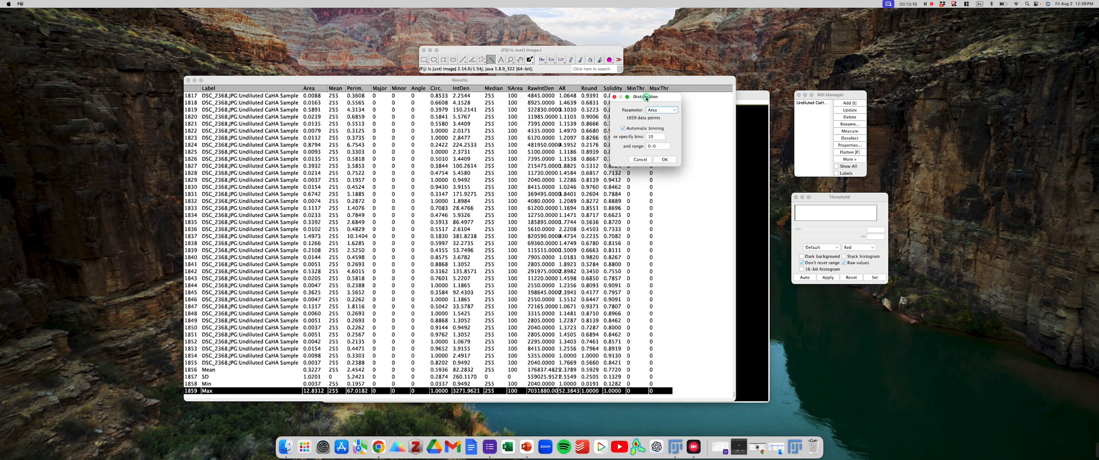
click(668, 109)
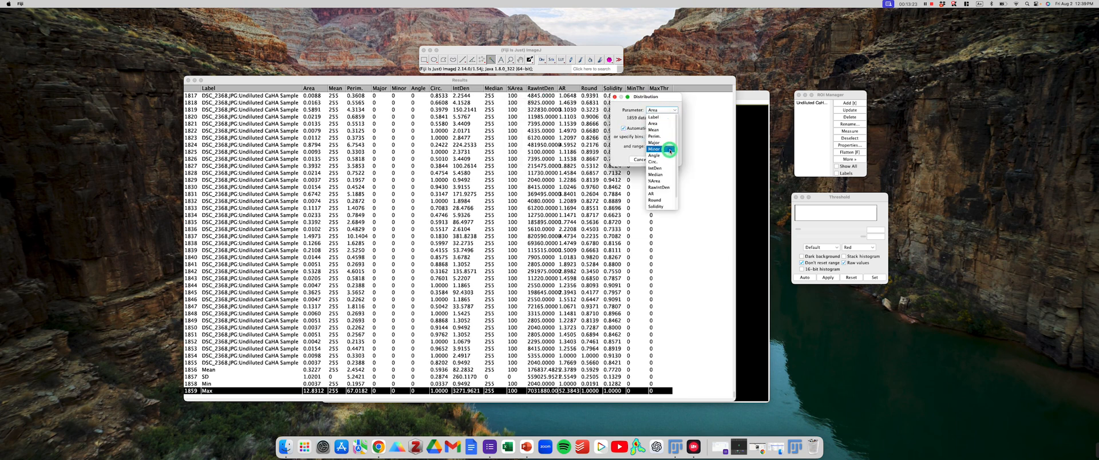
click(667, 124)
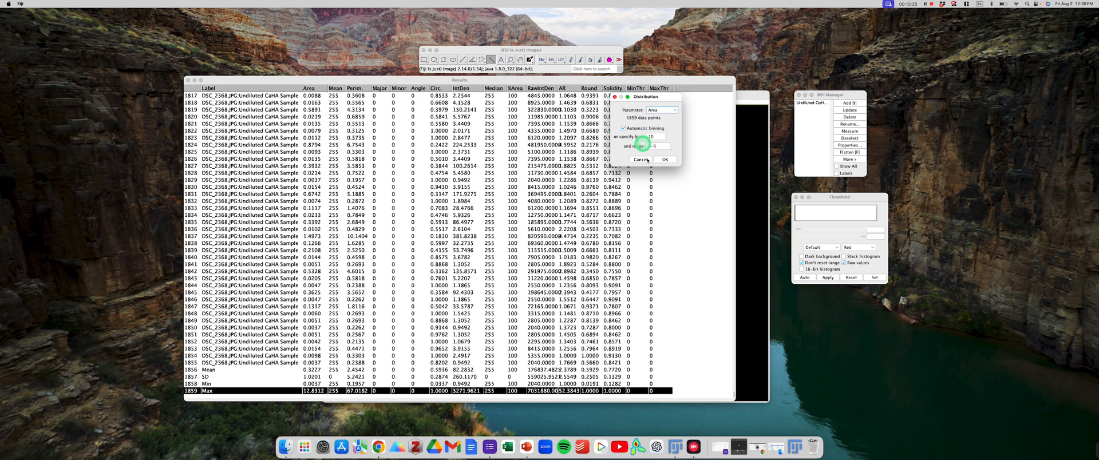
click(656, 138)
click(664, 159)
drag(866, 60, 536, 129)
drag(752, 179, 635, 182)
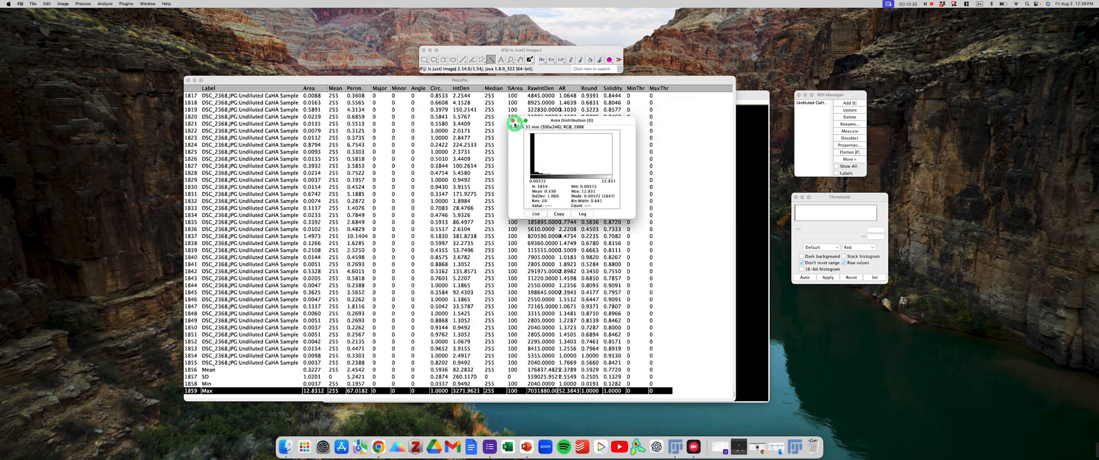
click(512, 121)
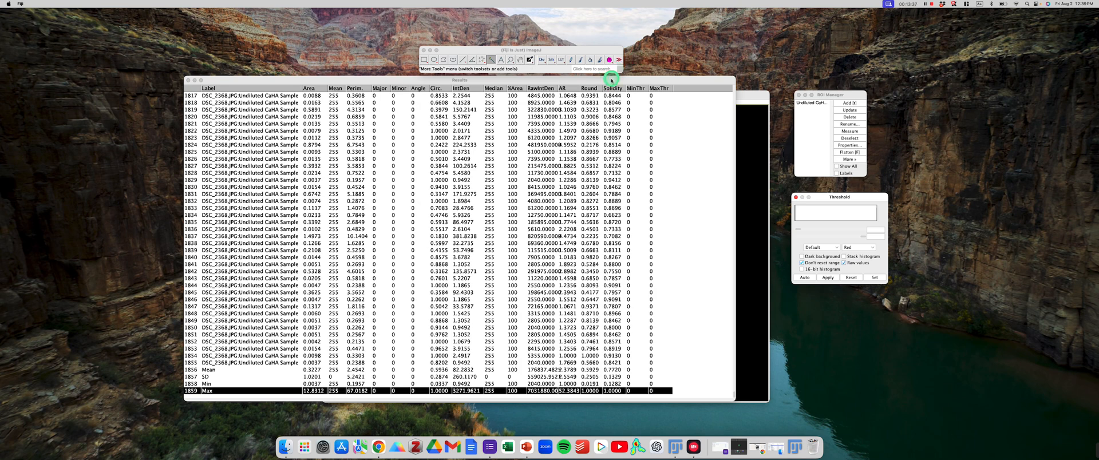
Close the Results table, the analysed dish image and the Threshold window without saving changes, keeping the ROI Manager open.
drag(609, 81, 762, 93)
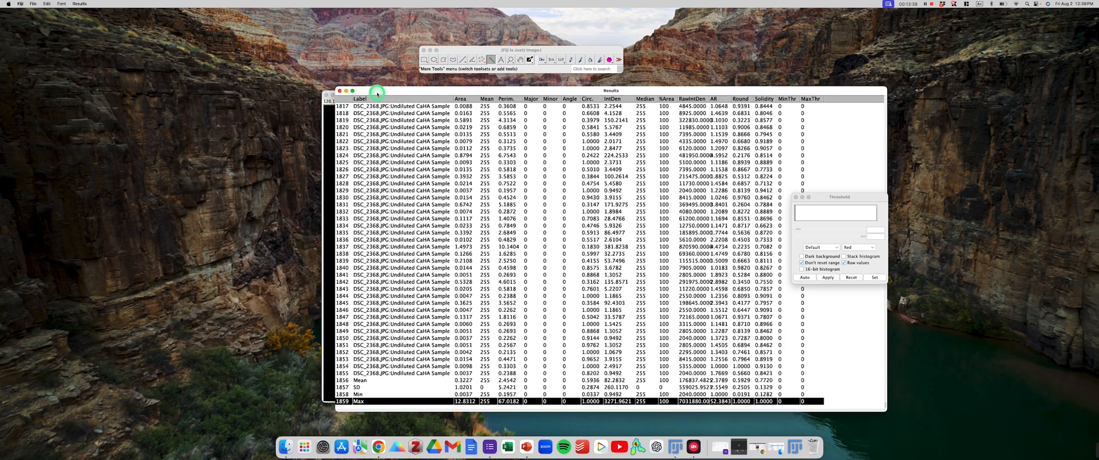
drag(377, 93, 431, 94)
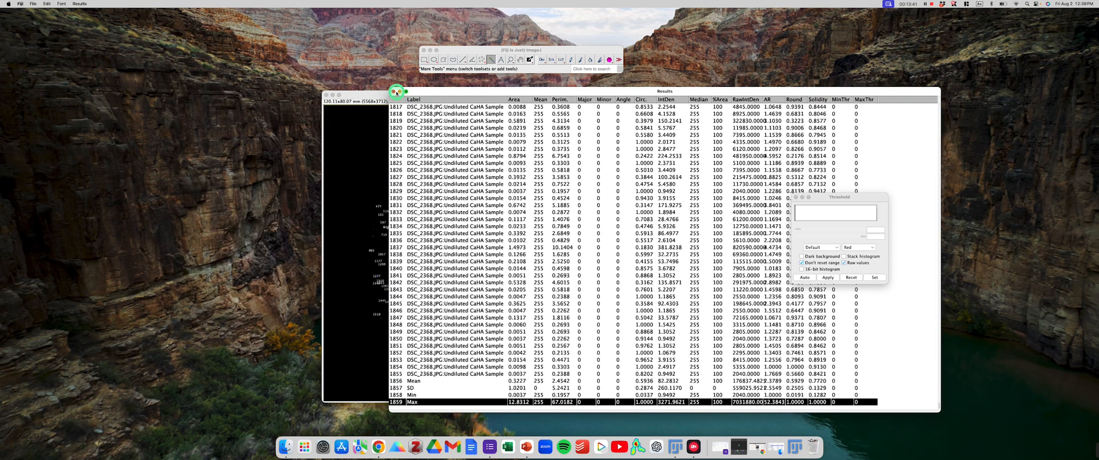
click(394, 92)
click(537, 139)
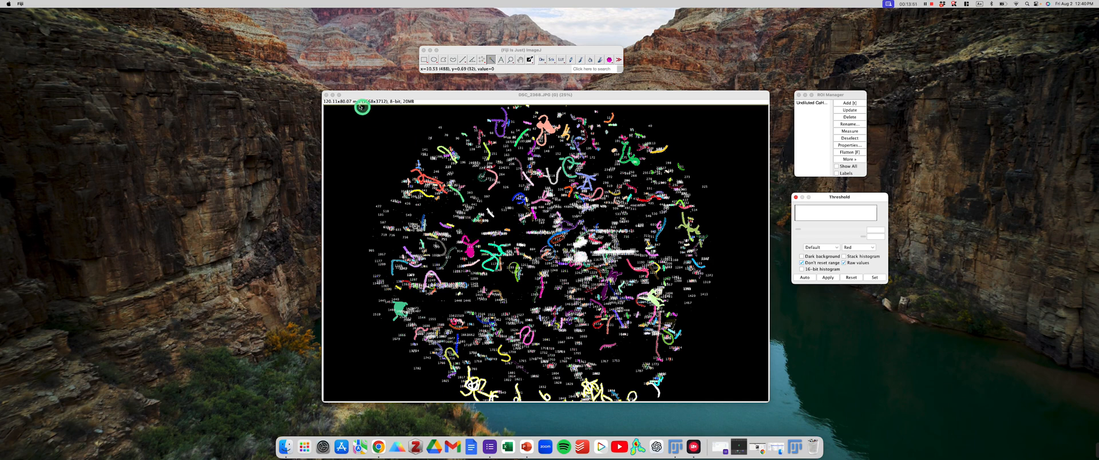
click(326, 96)
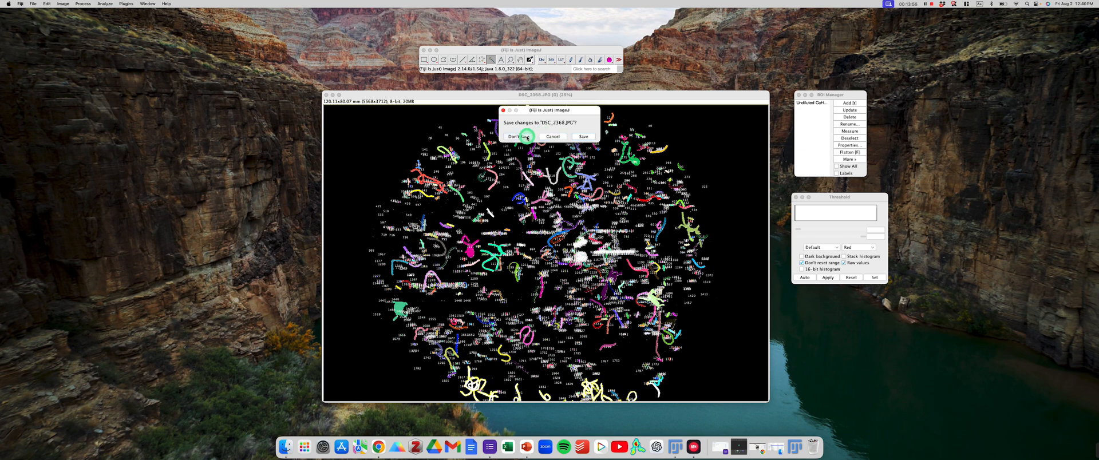
click(528, 137)
click(796, 197)
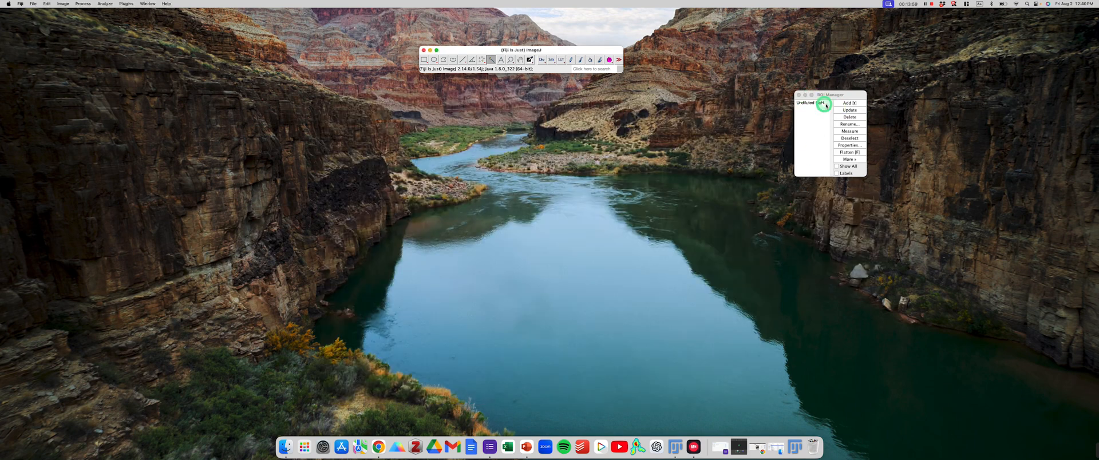
drag(840, 96, 835, 60)
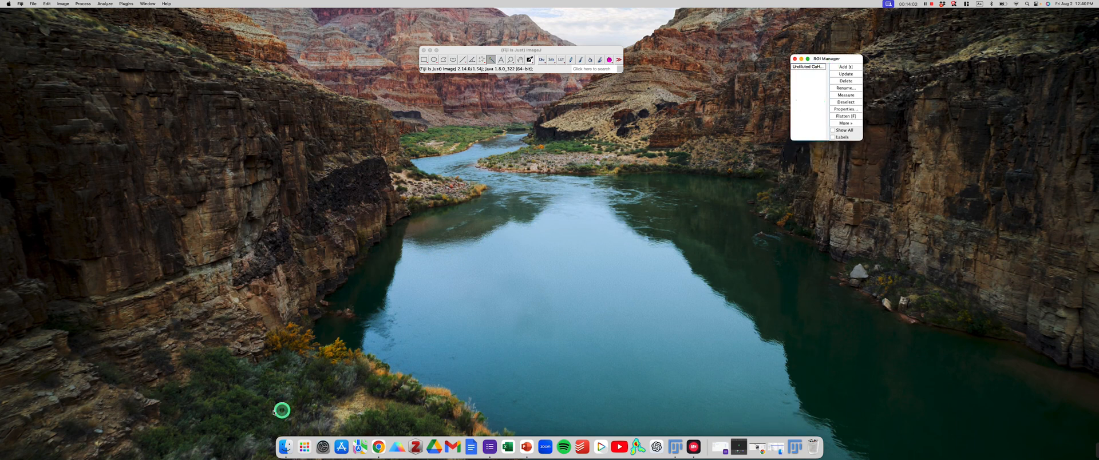
Open DSC_2395 (1).JPG from the Desktop folder in Fiji and minimize the Finder window.
click(286, 445)
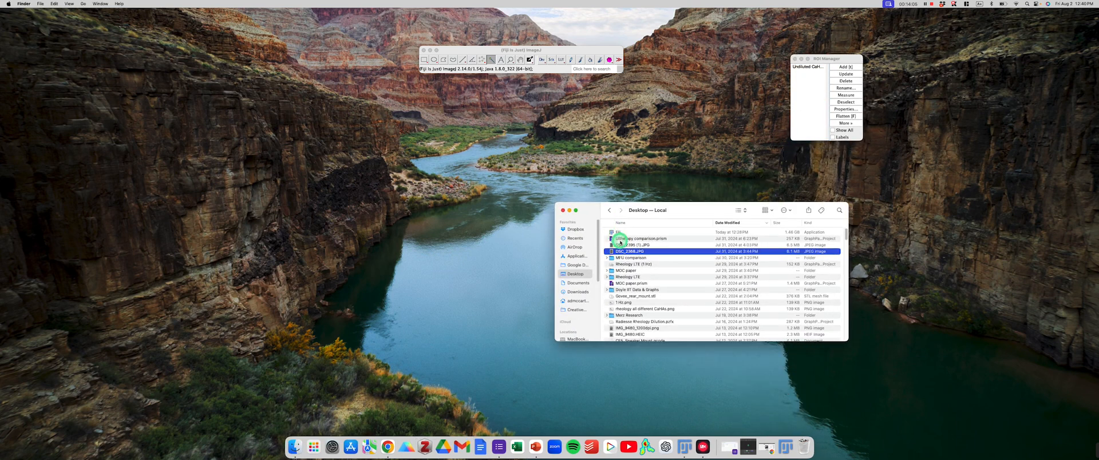
click(629, 245)
drag(632, 245, 479, 66)
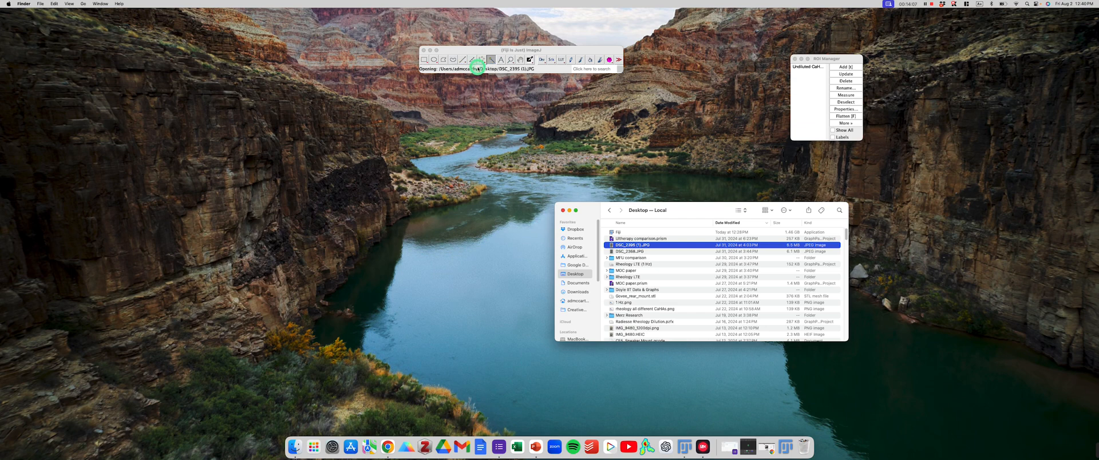
click(569, 210)
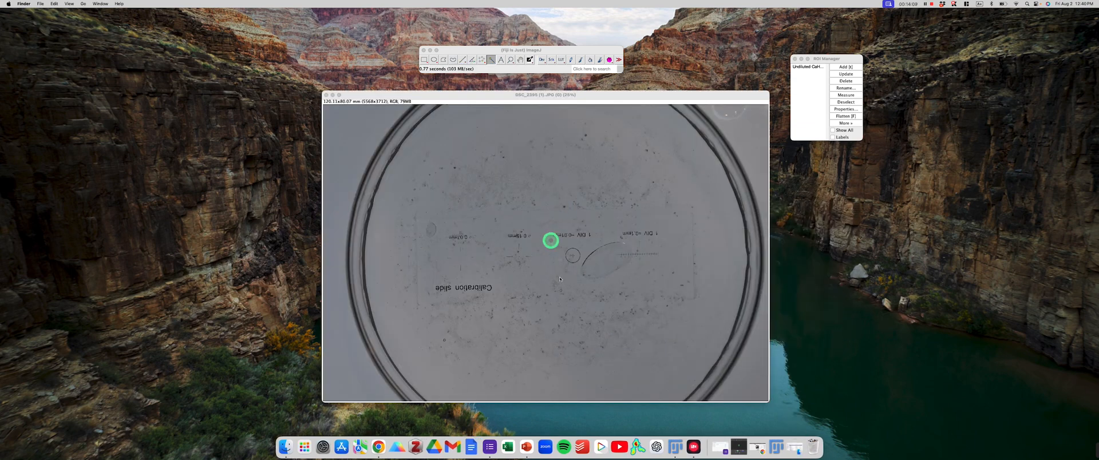
Try outlining the dish interior with the saved region and the Wand tool, and clear the selection.
click(800, 67)
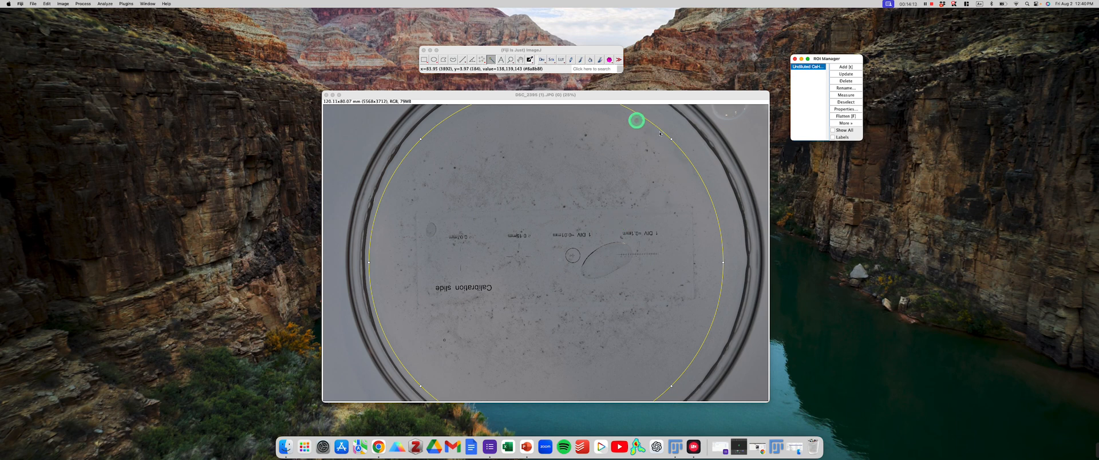
click(654, 187)
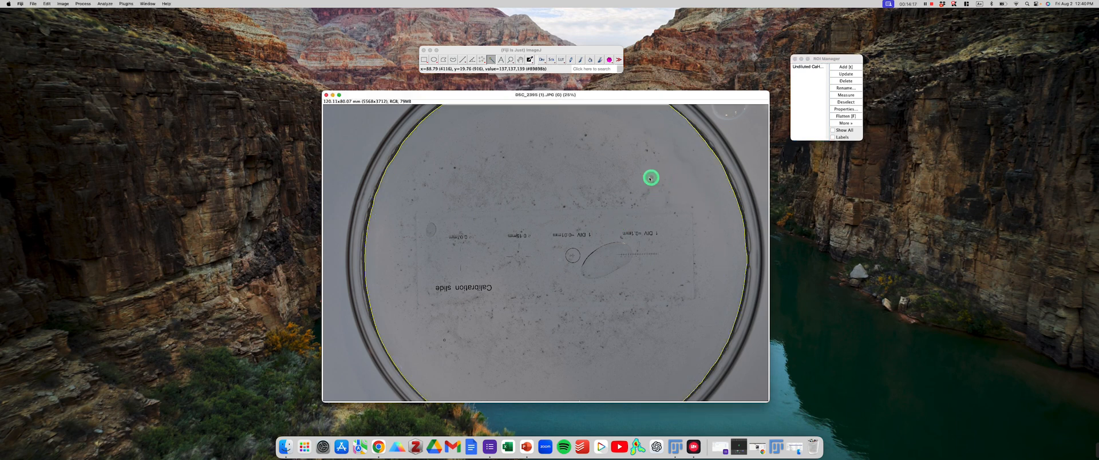
click(434, 60)
click(747, 128)
click(744, 117)
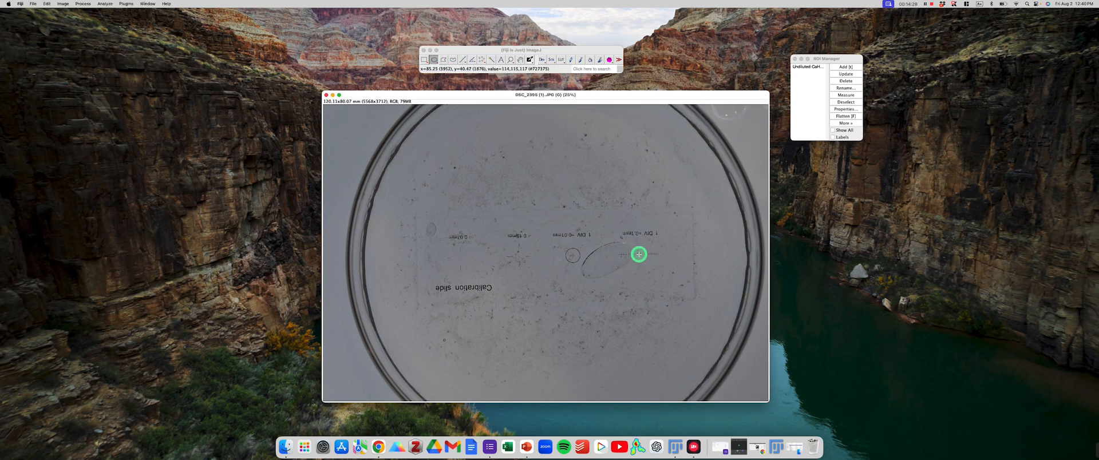
Draw a straight line about 464 pixels long on the calibration slide's ruler from the 10 mark to the 0 mark.
scroll(639, 255, up, 6)
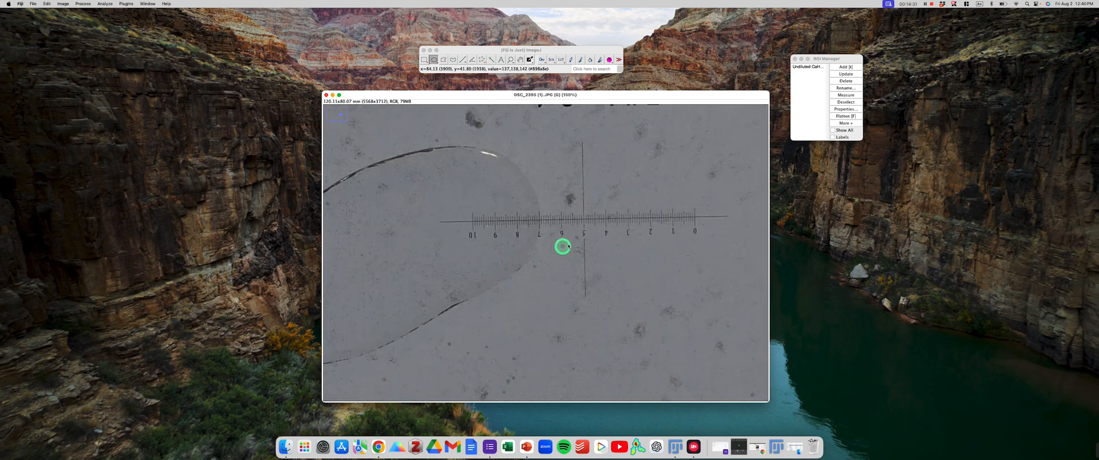
scroll(580, 225, up, 1)
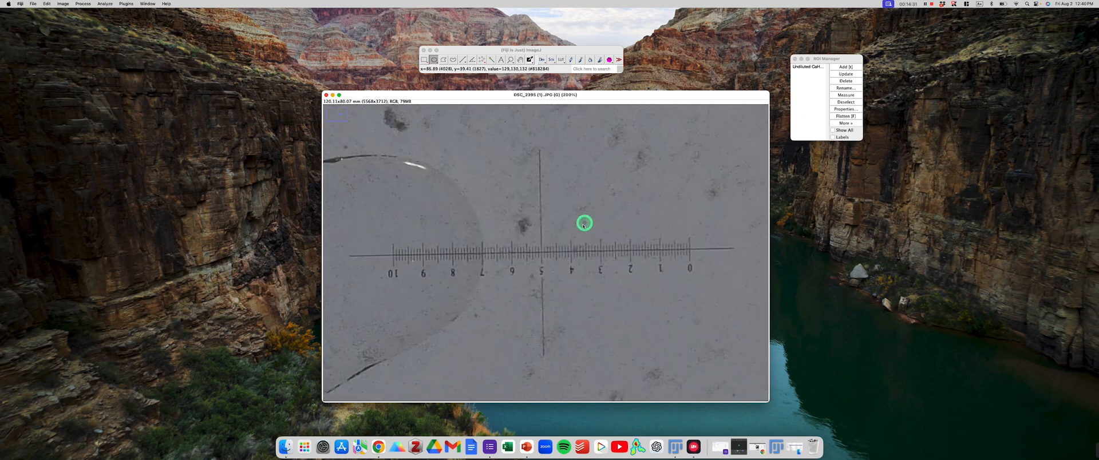
click(462, 60)
mouse_move(393, 256)
mouse_down()
mouse_move(472, 233)
mouse_move(667, 238)
mouse_move(689, 249)
mouse_up()
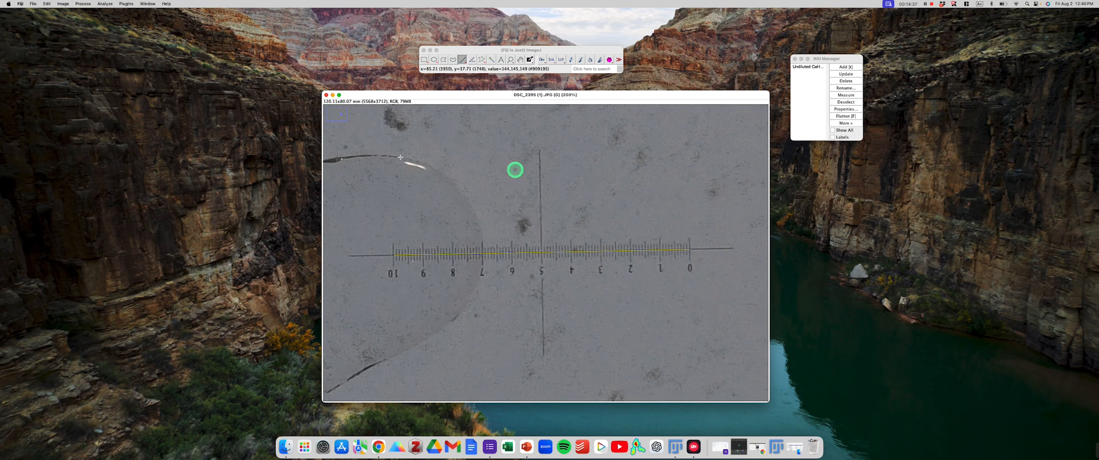
Set the global scale from the ruler line with a known distance of 10.0 mm.
click(108, 7)
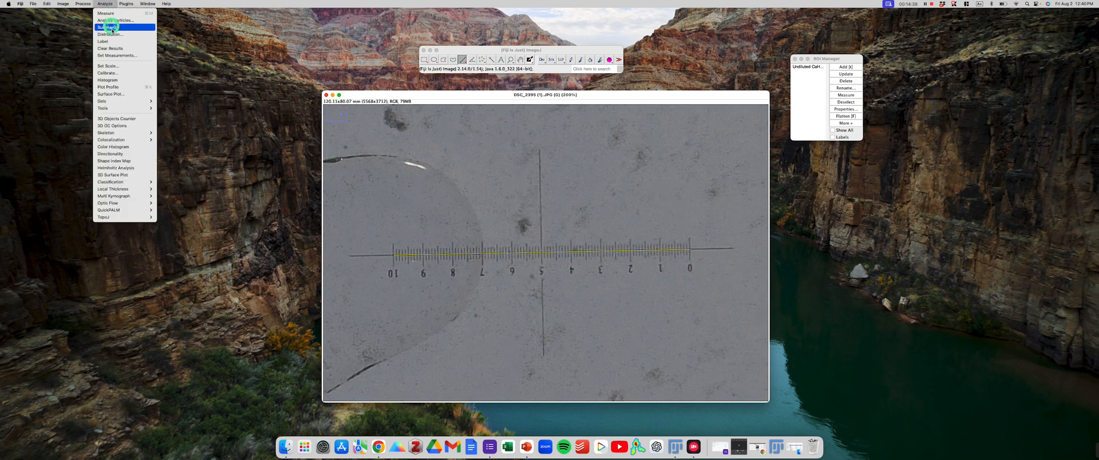
click(119, 66)
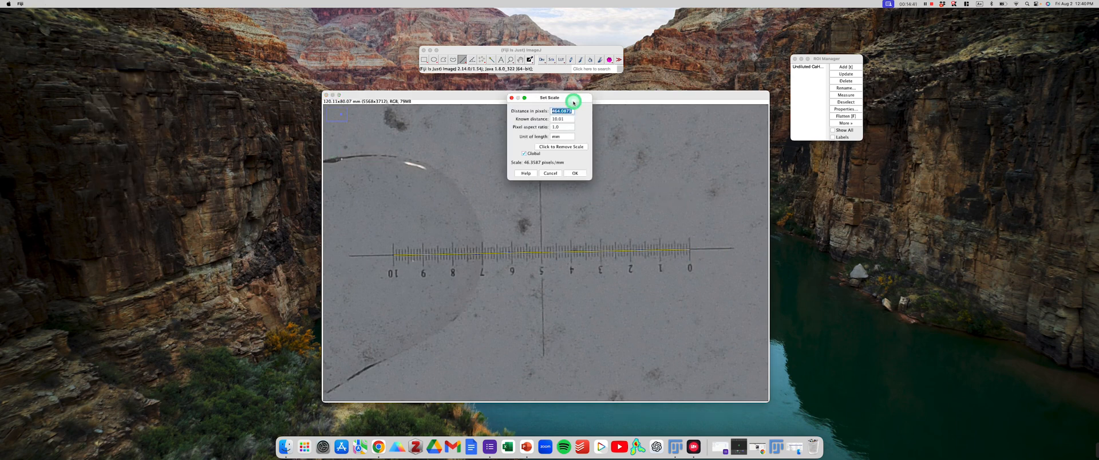
double_click(564, 119)
key(BackSpace)
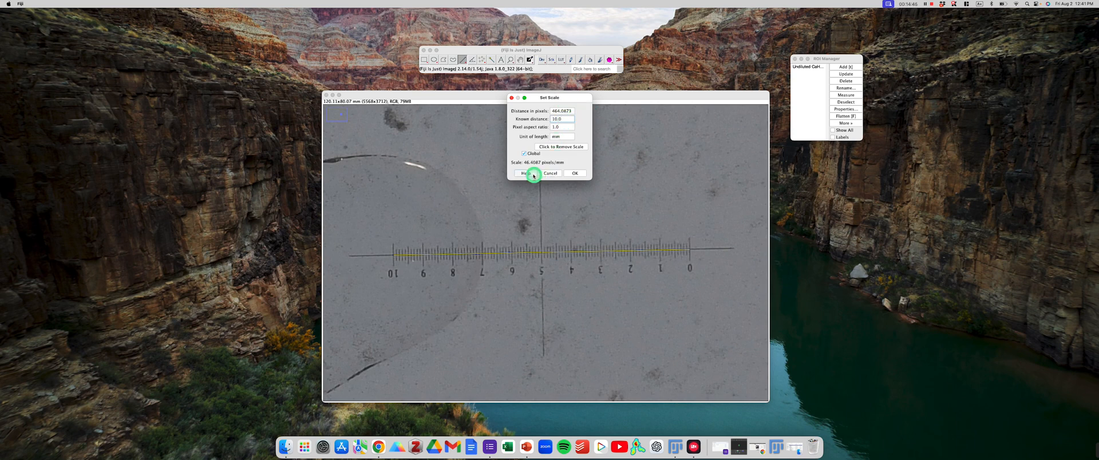
click(573, 174)
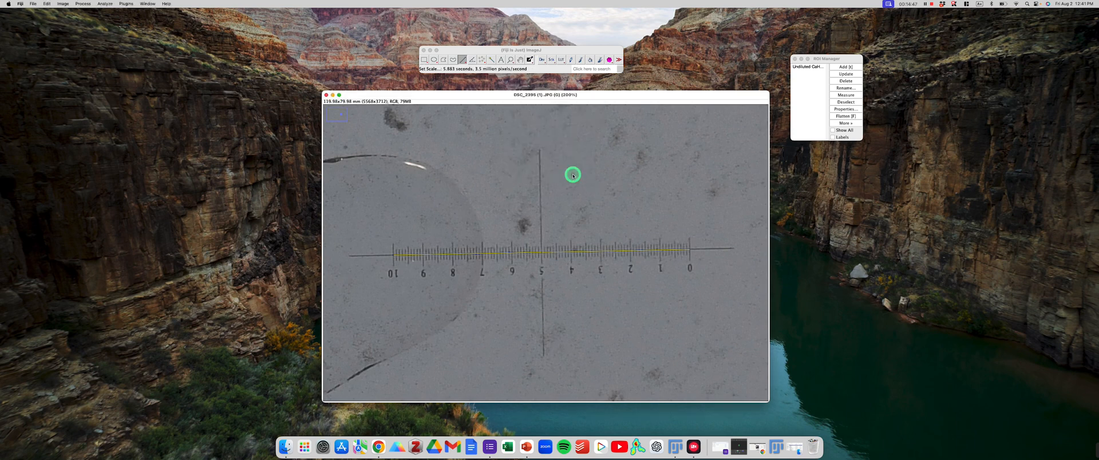
Select the saved Undiluted CaHA Sample region in the ROI Manager for the calibration image.
key(minus)
key(minus)
key(minus)
key(minus)
key(minus)
key(minus)
key(minus)
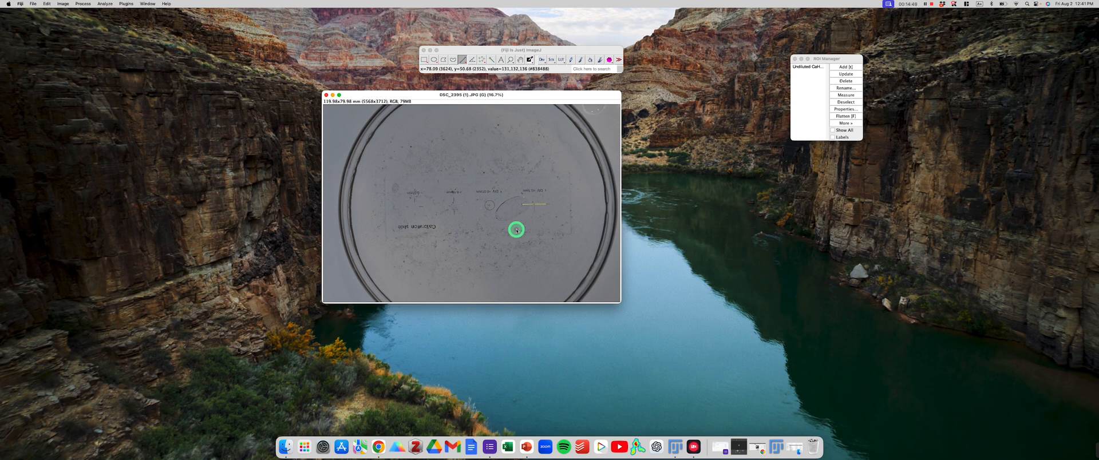
key(plus)
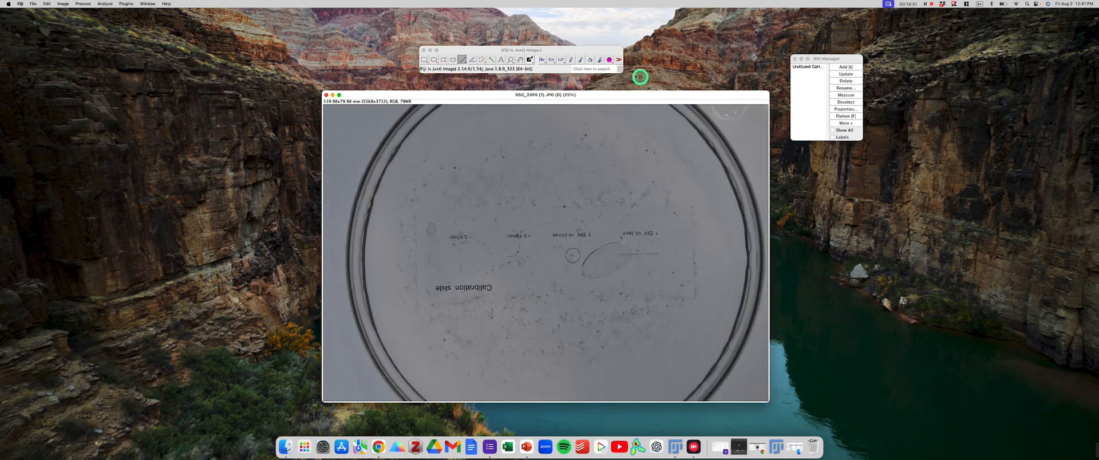
click(819, 67)
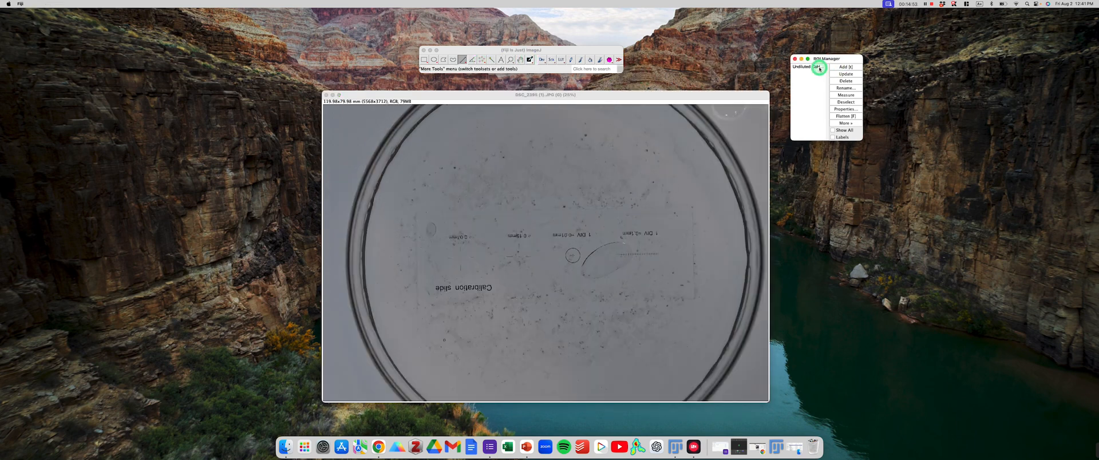
Outline the dish interior with the Wand tool in Legacy mode and clear everything outside the selection.
click(491, 59)
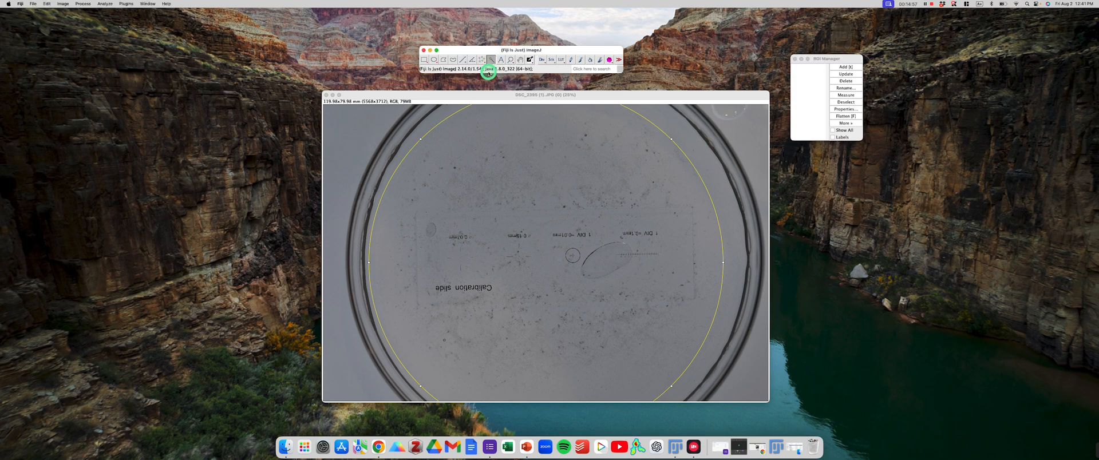
double_click(491, 60)
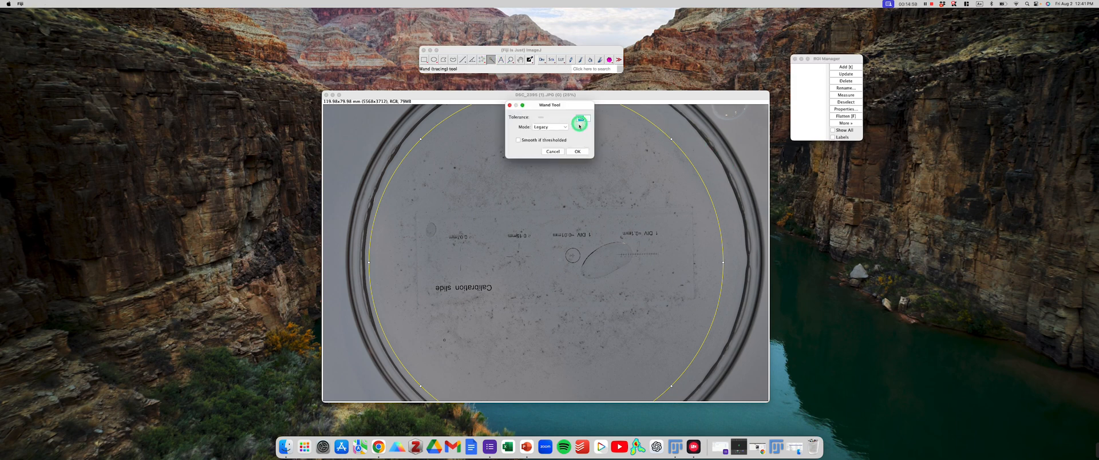
click(578, 151)
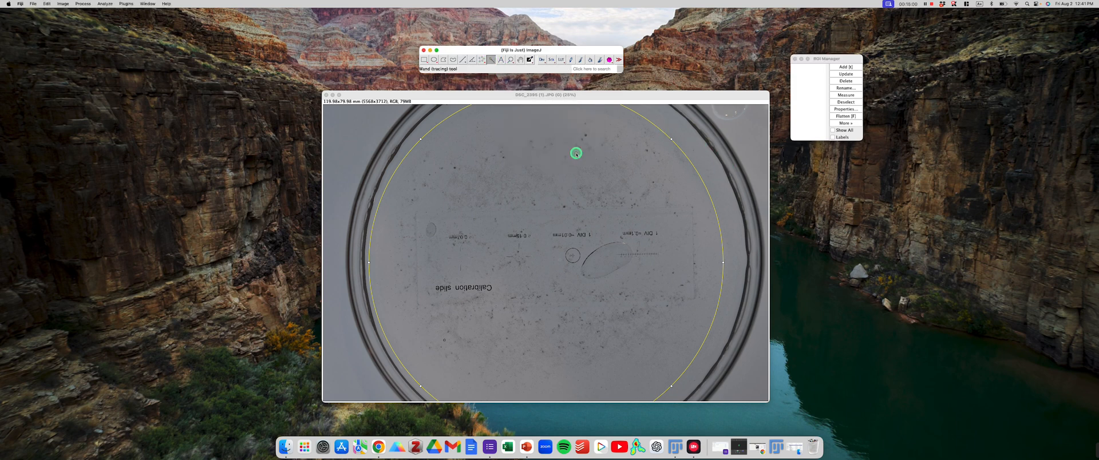
click(716, 173)
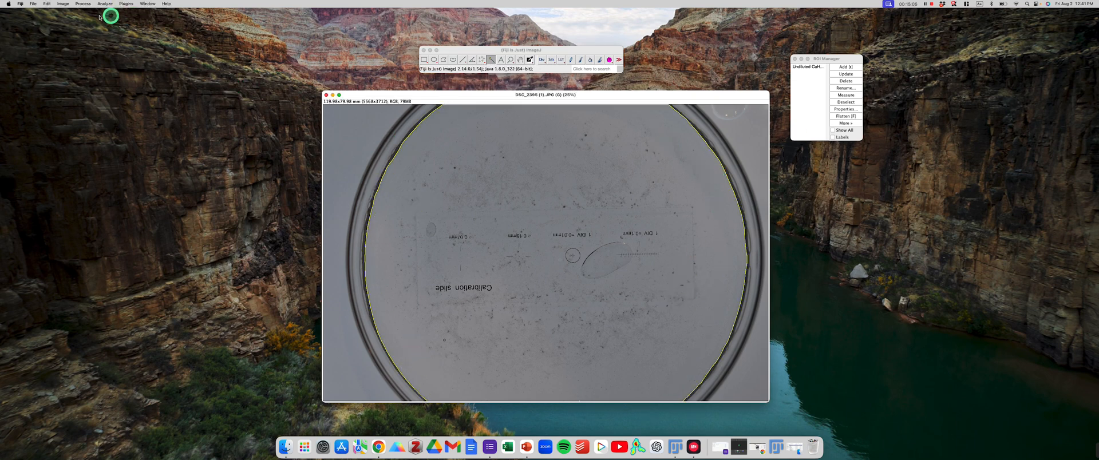
click(49, 4)
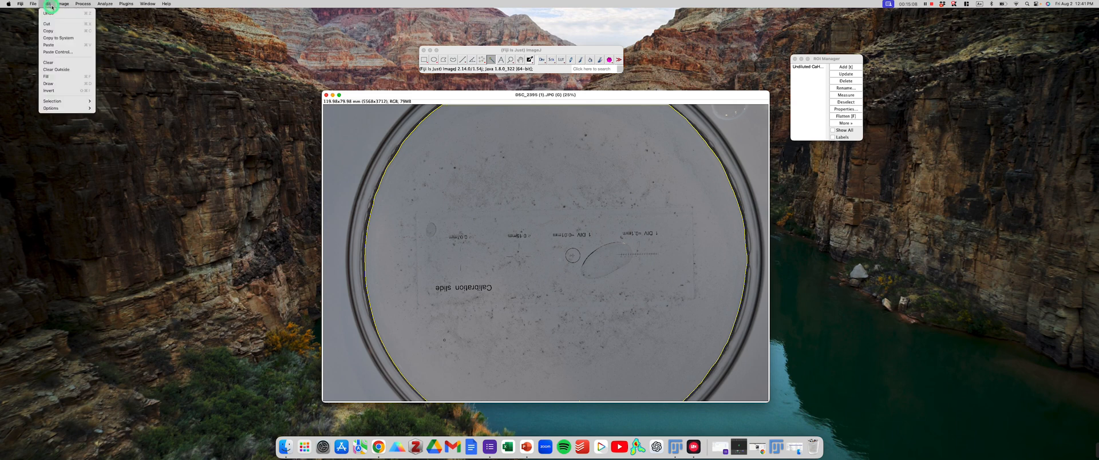
click(61, 74)
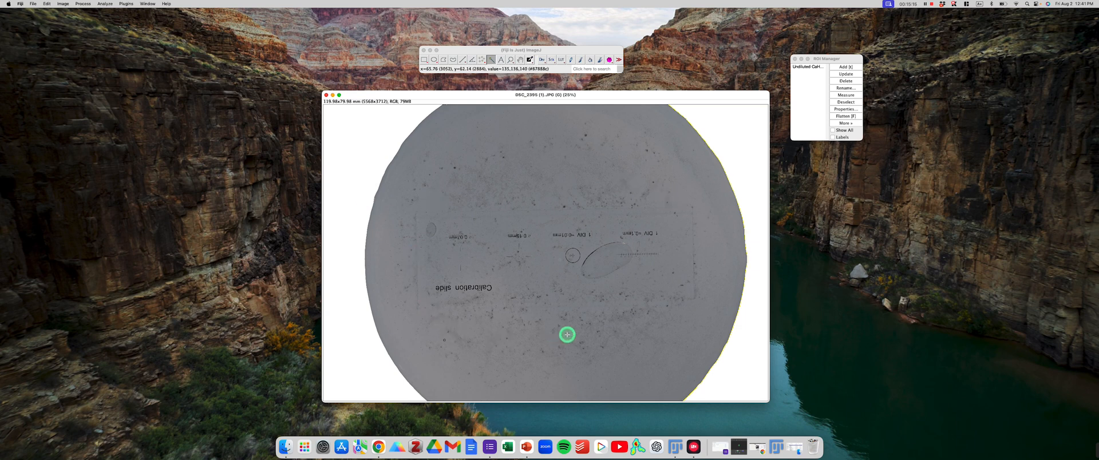
Try to open the threshold adjustment for the RGB dish image.
scroll(567, 335, up, 7)
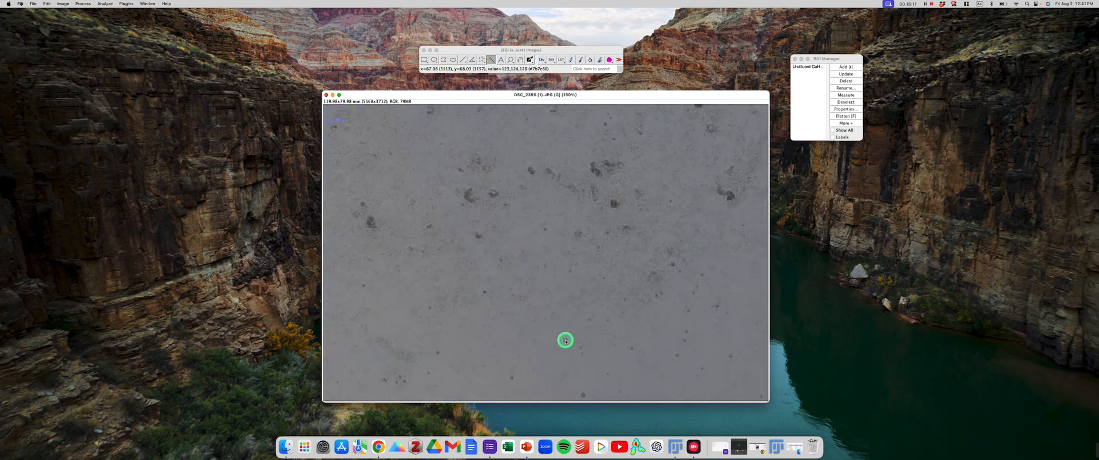
scroll(558, 332, up, 1)
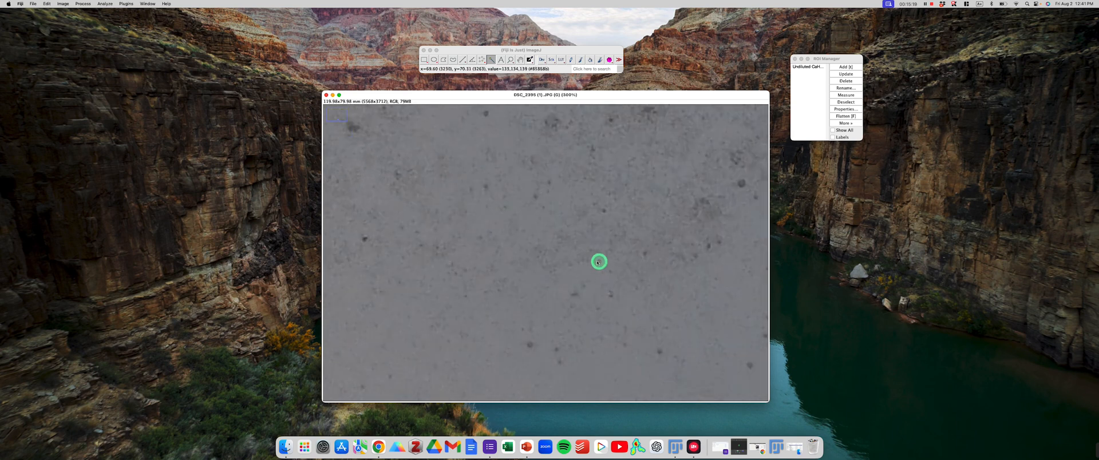
scroll(586, 232, down, 3)
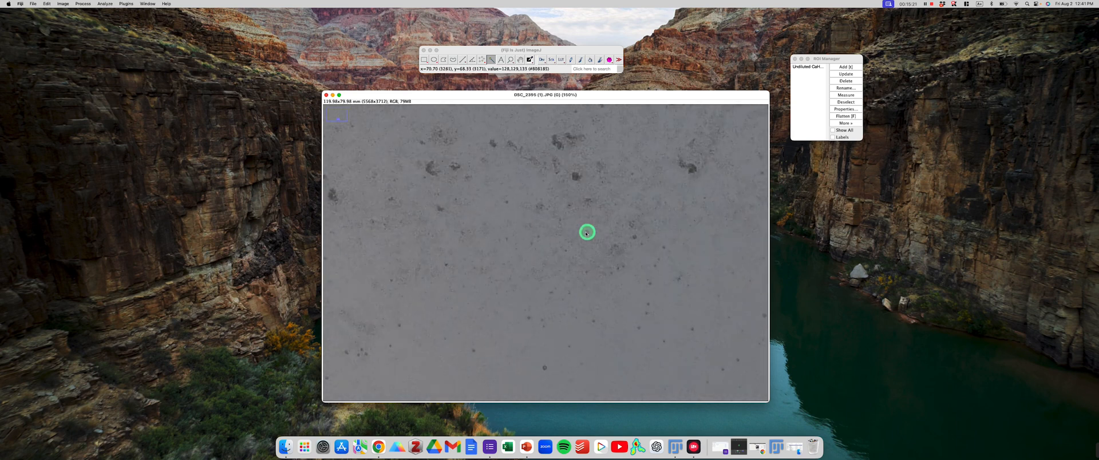
scroll(583, 234, up, 3)
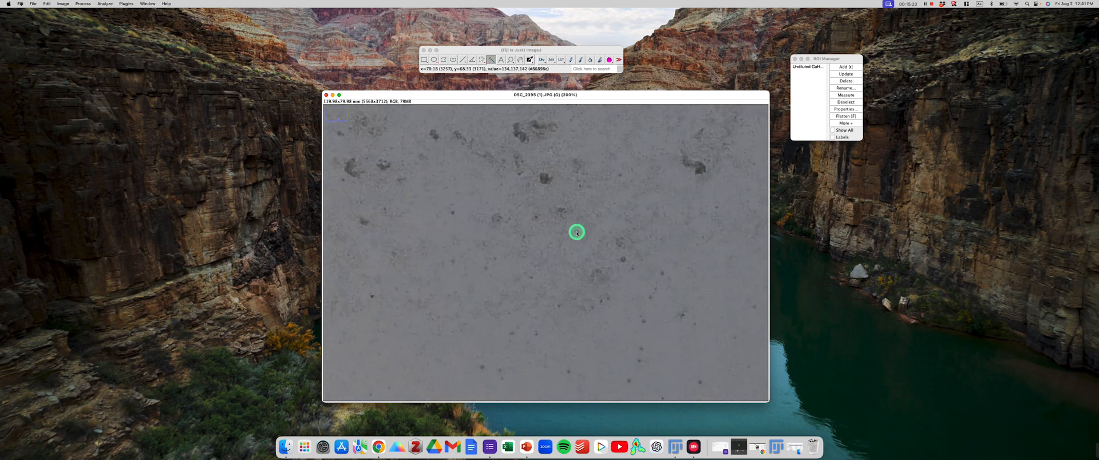
click(64, 4)
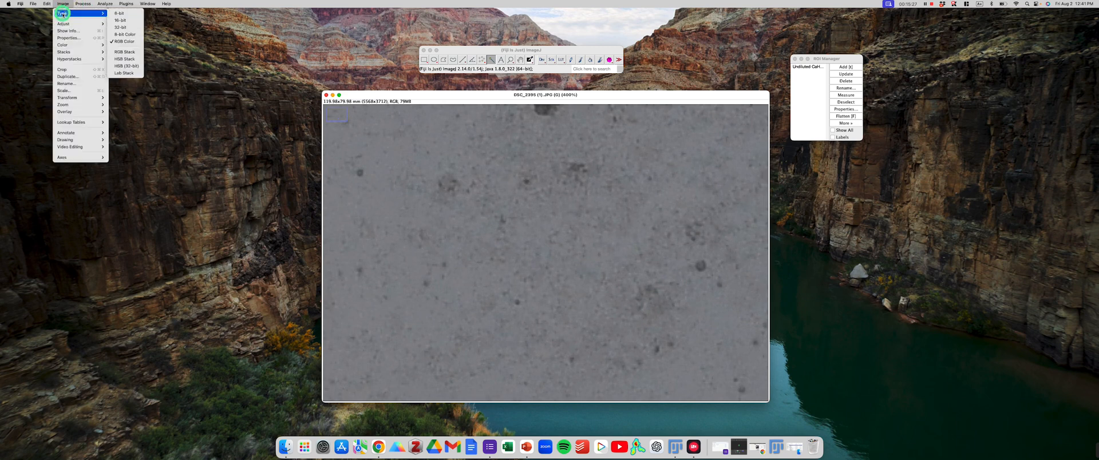
mouse_move(80, 23)
click(137, 44)
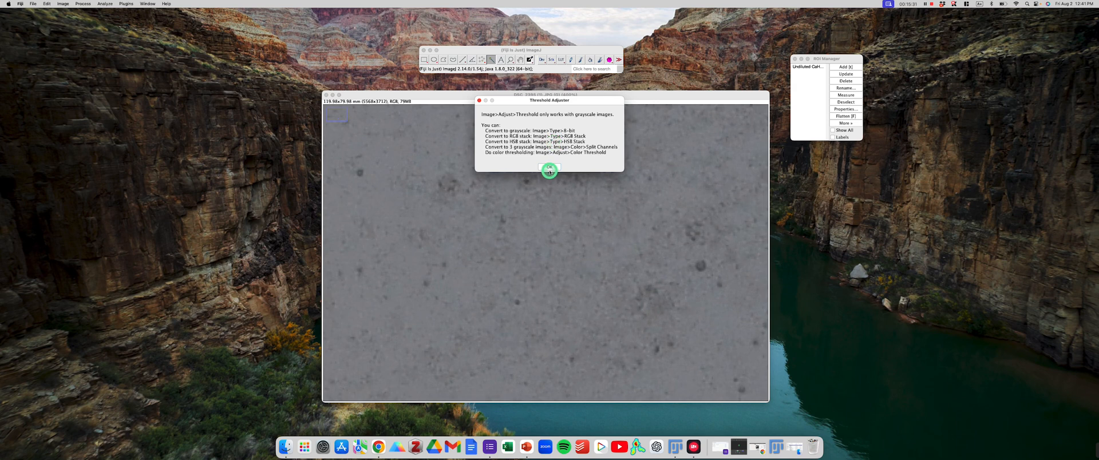
click(548, 167)
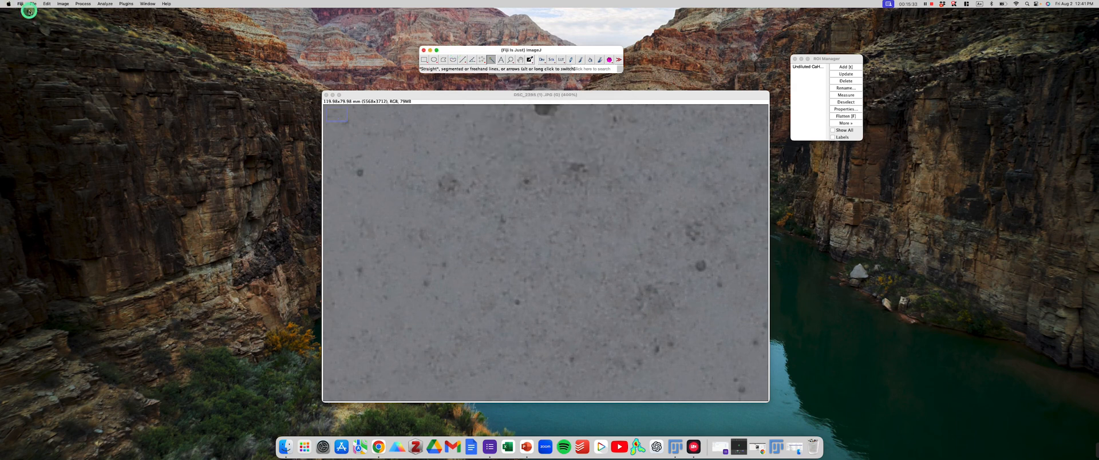
Convert the cleared dish image to 8-bit.
click(59, 7)
mouse_move(80, 14)
click(122, 13)
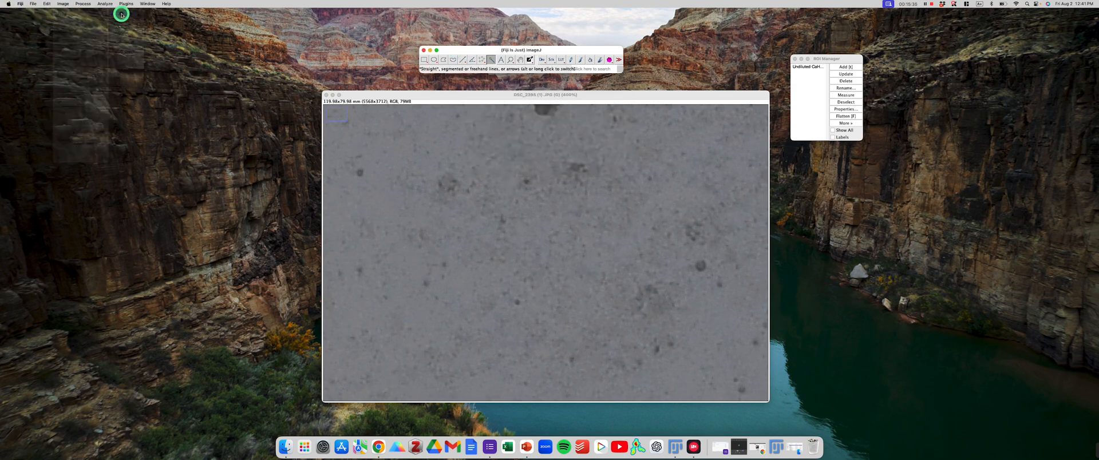
Open the threshold adjustment for the 8-bit image and lower the upper level so only the darkest particles are highlighted in red.
click(63, 4)
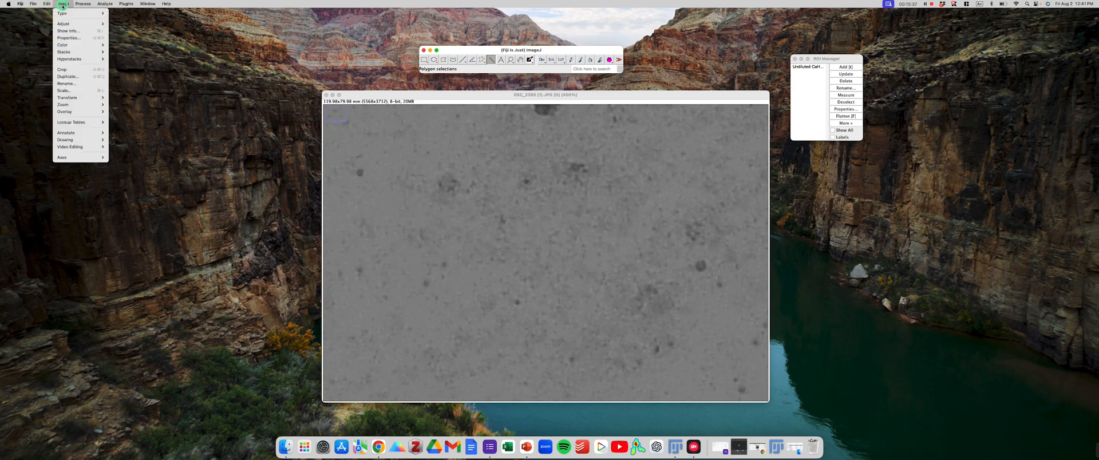
mouse_move(67, 24)
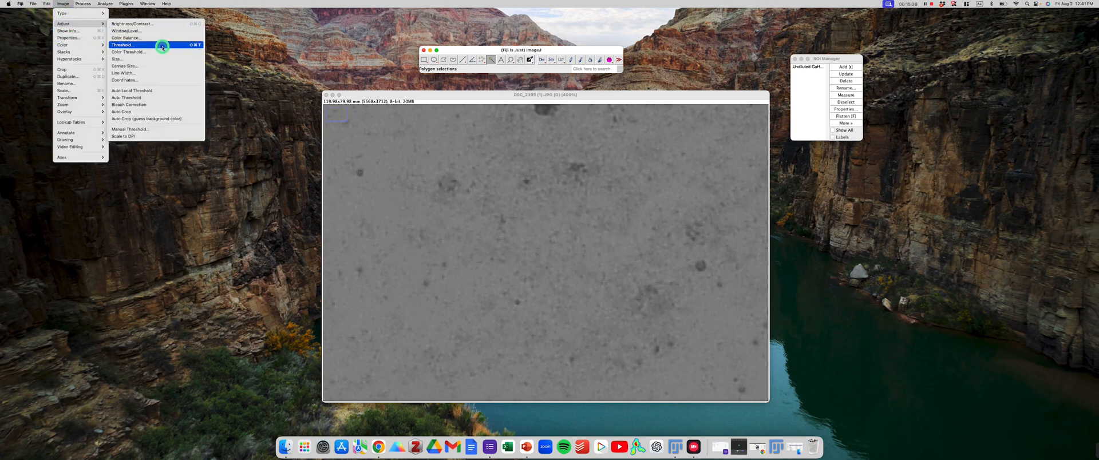
click(159, 39)
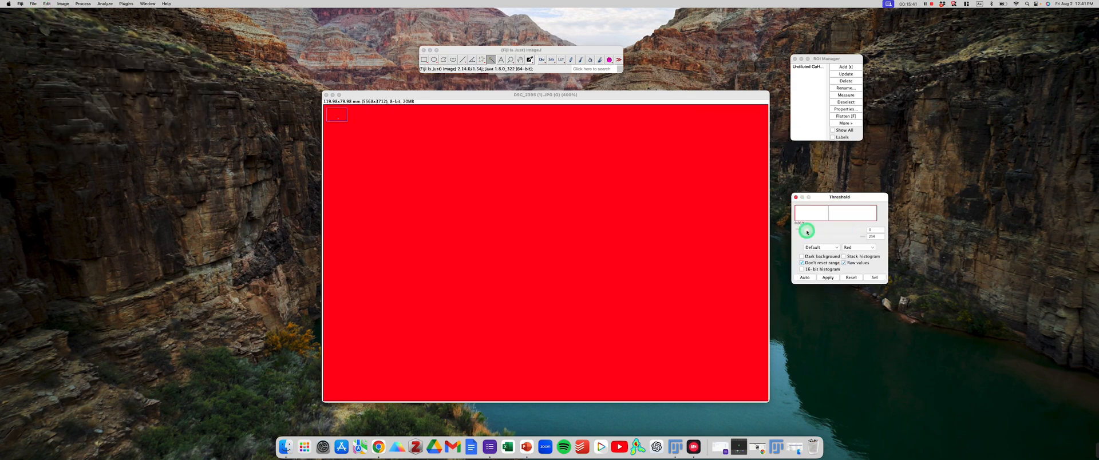
scroll(679, 209, down, 2)
drag(865, 236, 824, 237)
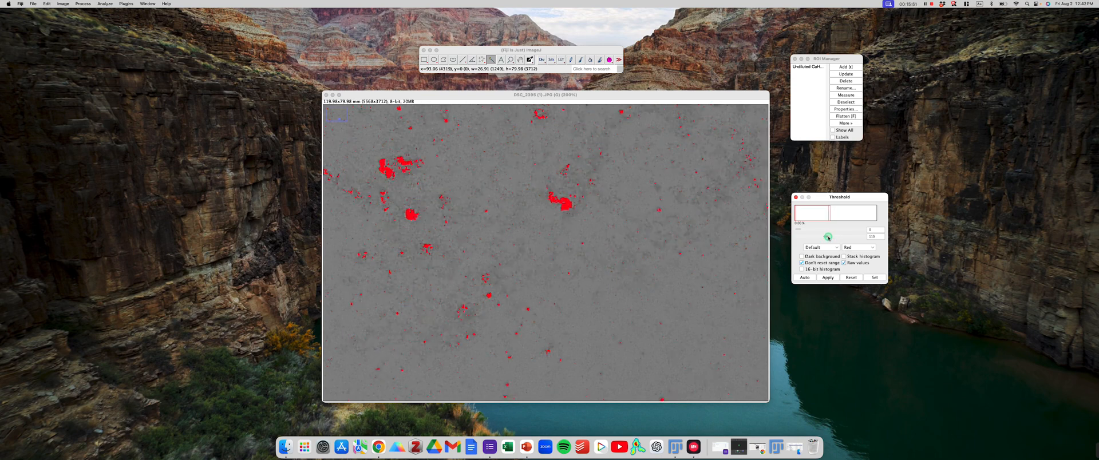
Check the highlighted particles and raise the upper threshold level slightly to include fainter ones.
scroll(542, 217, up, 3)
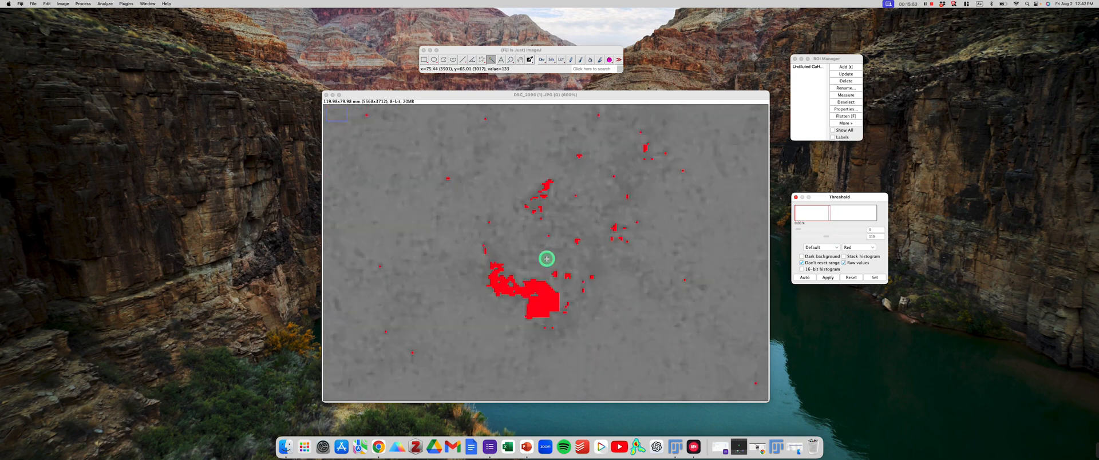
scroll(449, 275, down, 6)
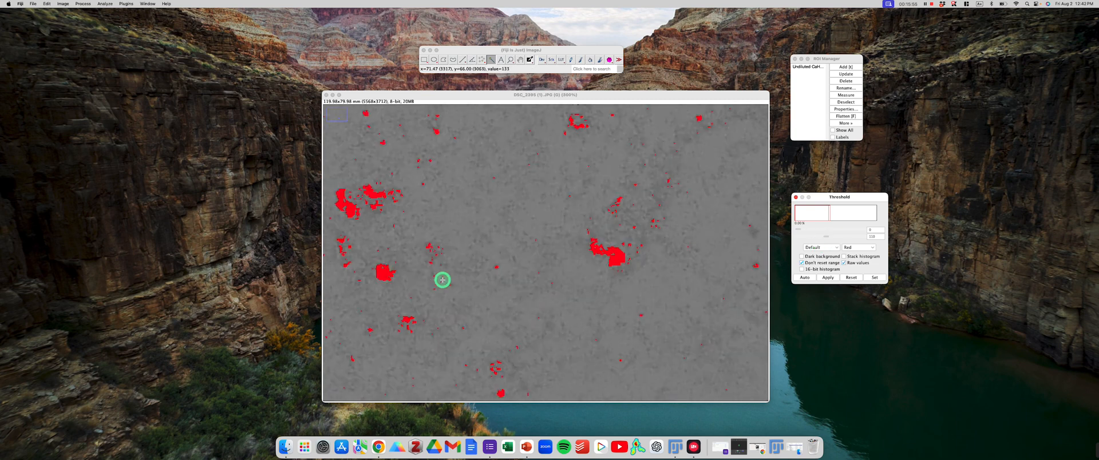
scroll(452, 273, down, 3)
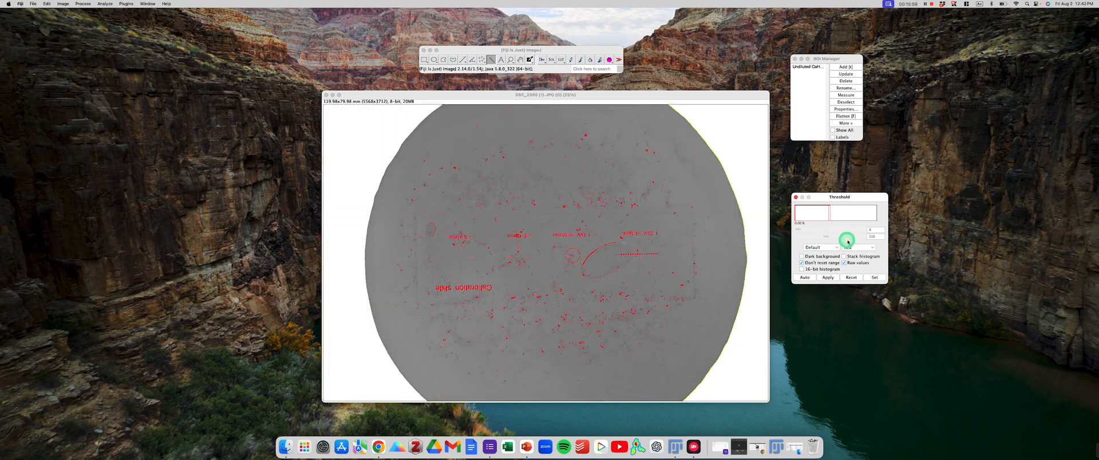
drag(828, 236, 829, 237)
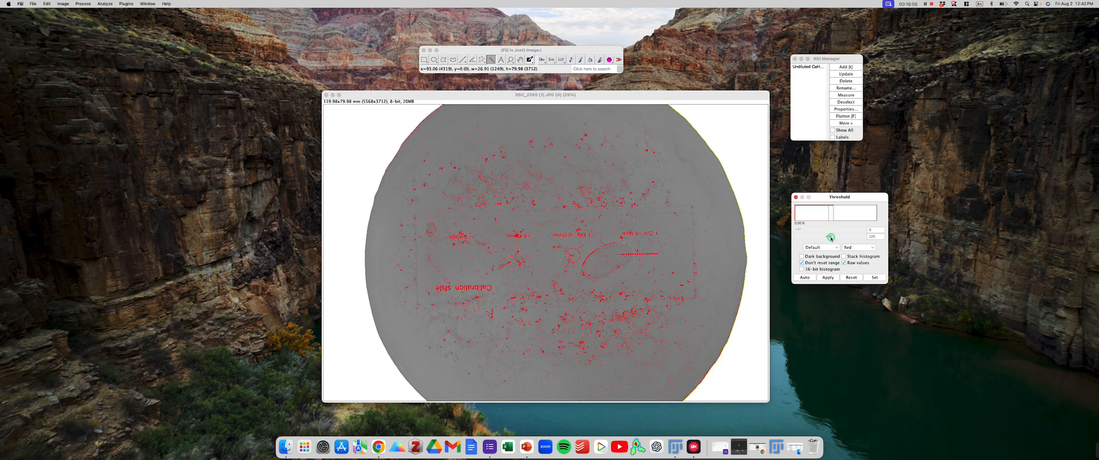
scroll(623, 332, up, 7)
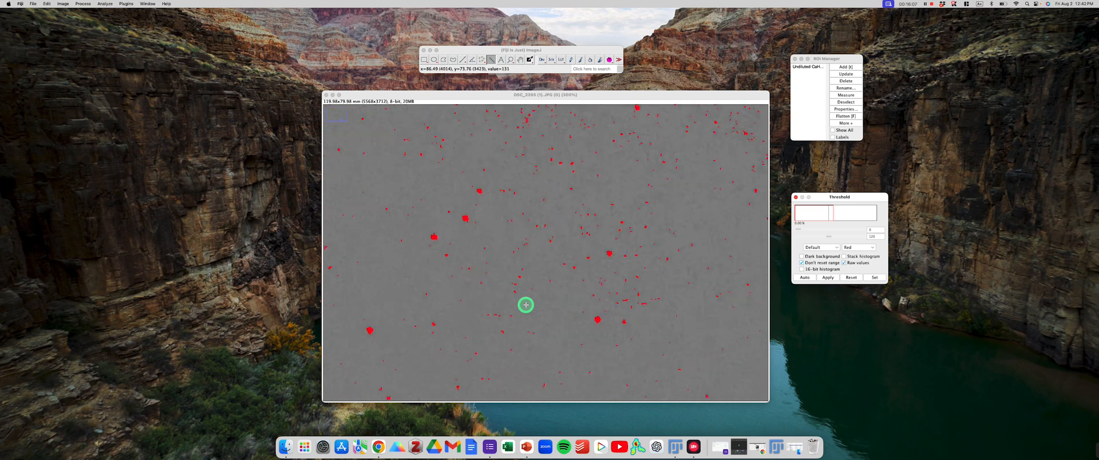
scroll(521, 269, up, 1)
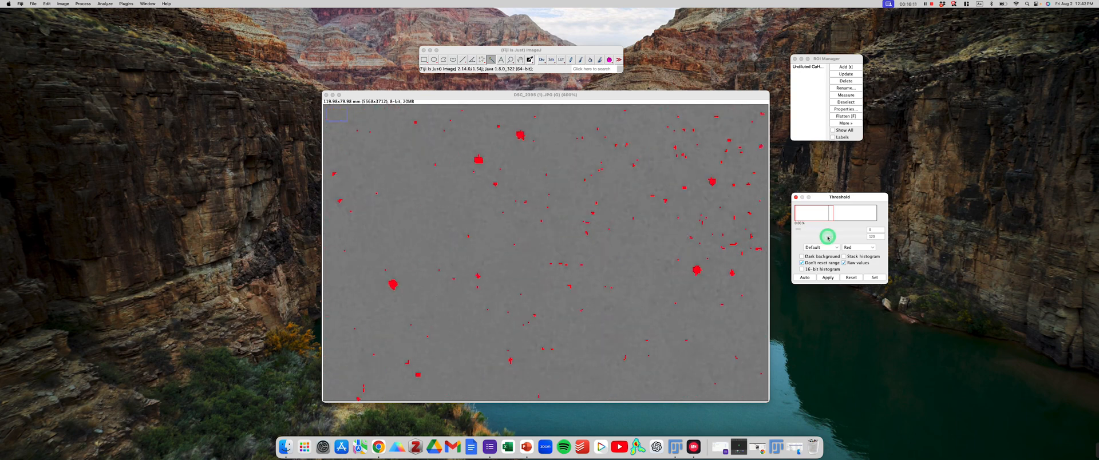
click(827, 237)
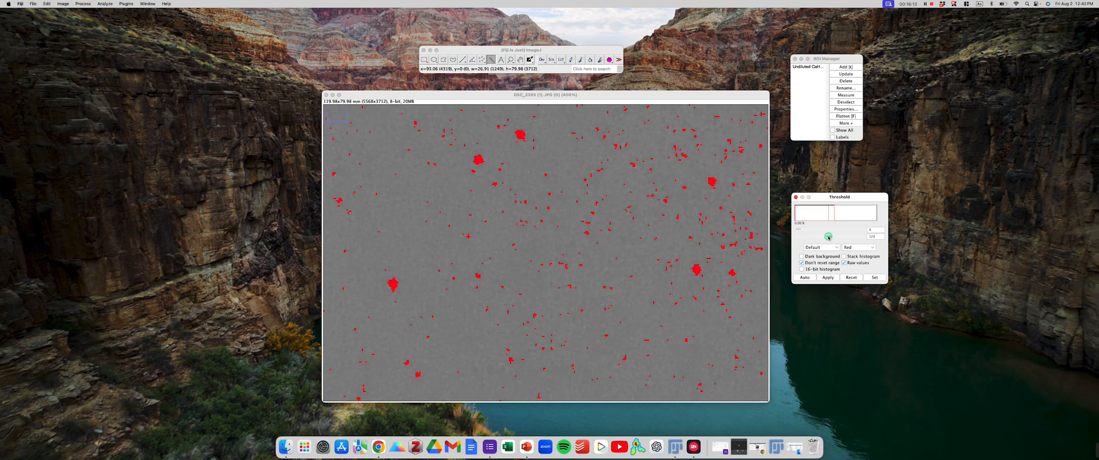
Review the threshold coverage across the dish and apply it to make the image binary.
scroll(544, 235, down, 5)
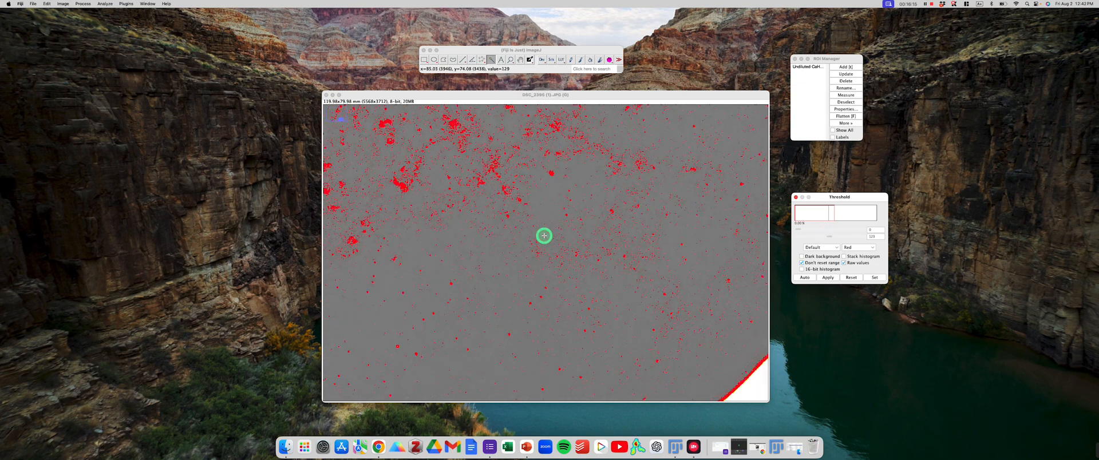
scroll(481, 205, up, 7)
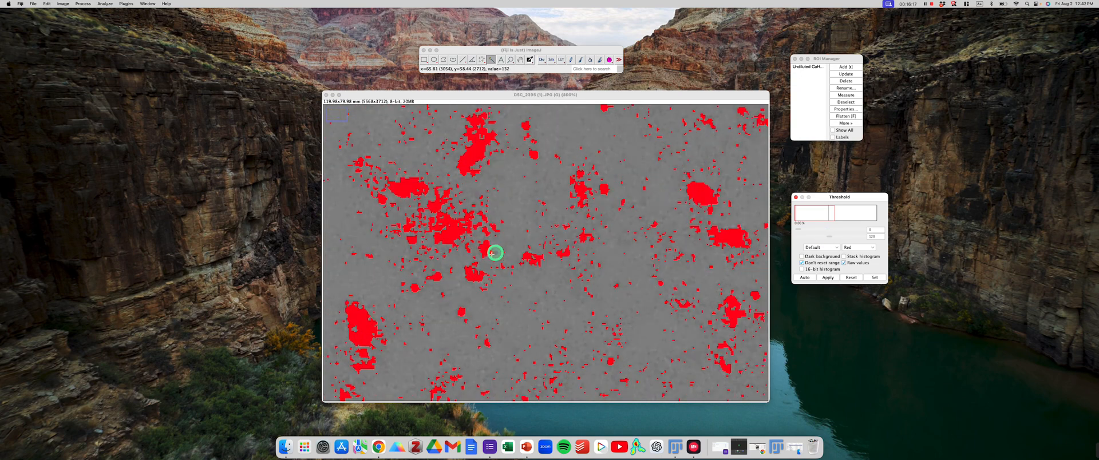
scroll(476, 254, down, 7)
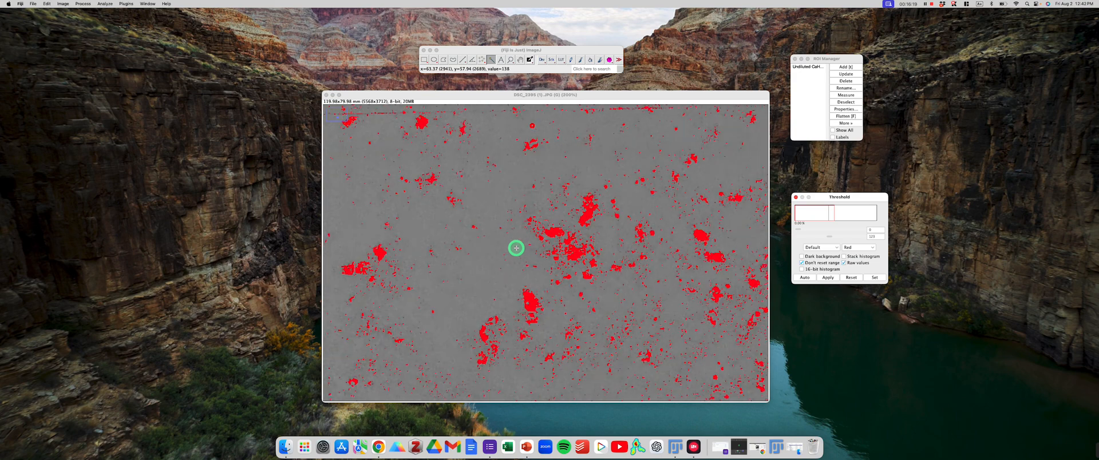
scroll(515, 248, down, 3)
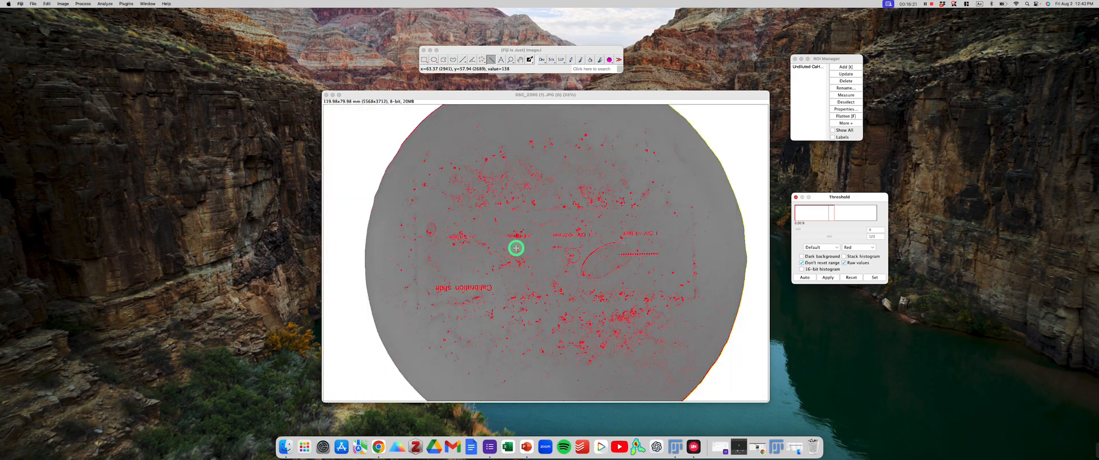
click(826, 278)
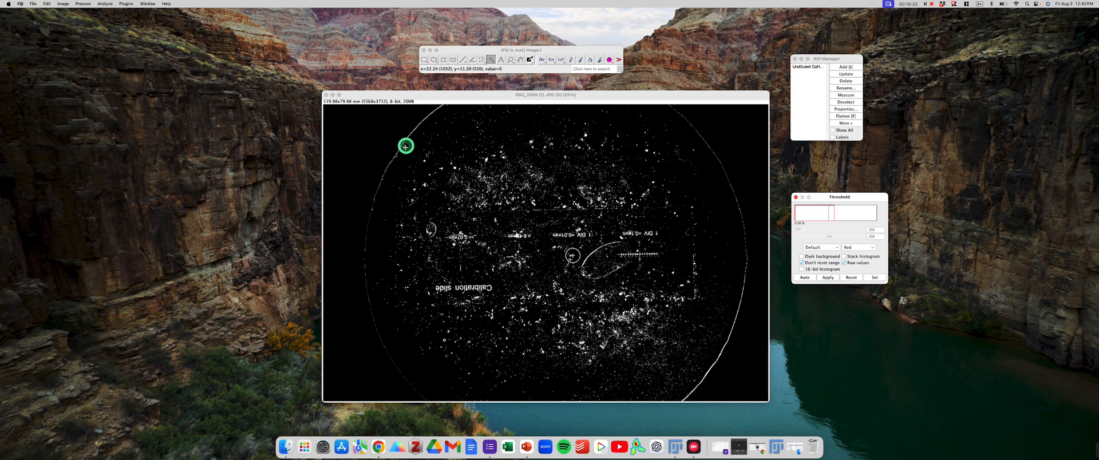
Draw an elliptical selection around the particles and stretch its edges outward to fit just inside the dish rim.
click(435, 57)
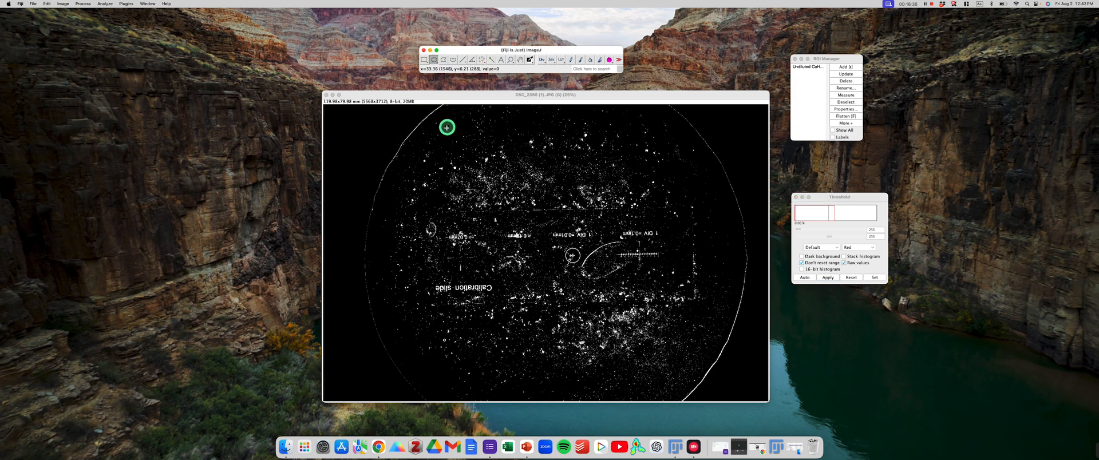
drag(426, 125, 724, 423)
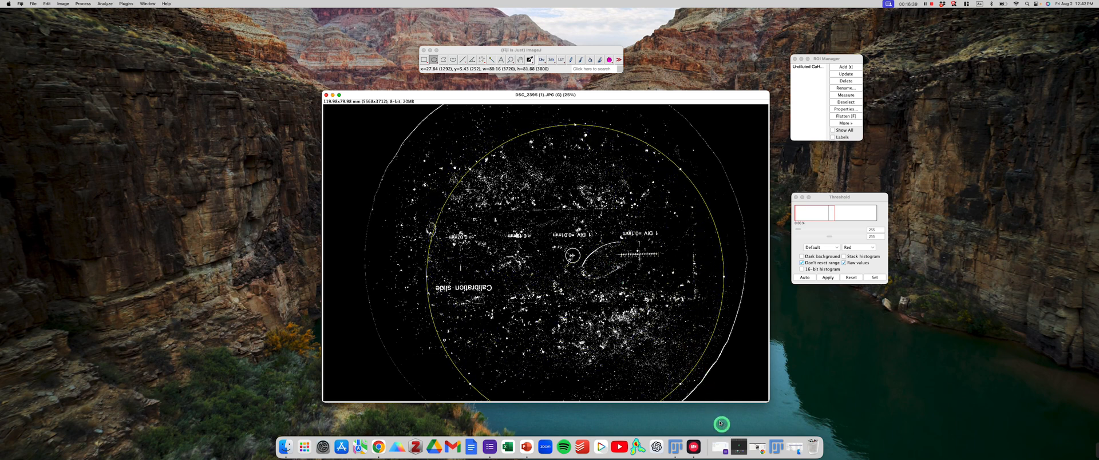
drag(427, 277, 377, 248)
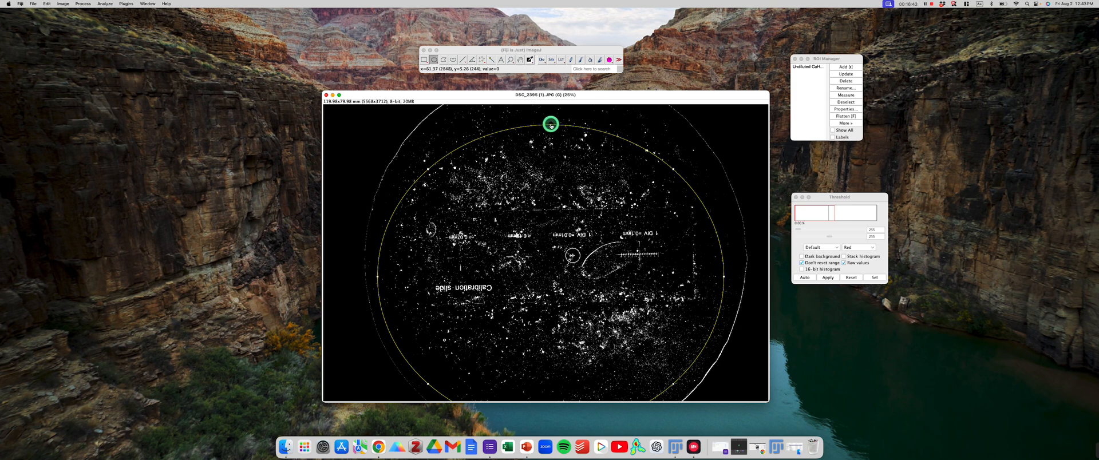
drag(550, 125, 554, 83)
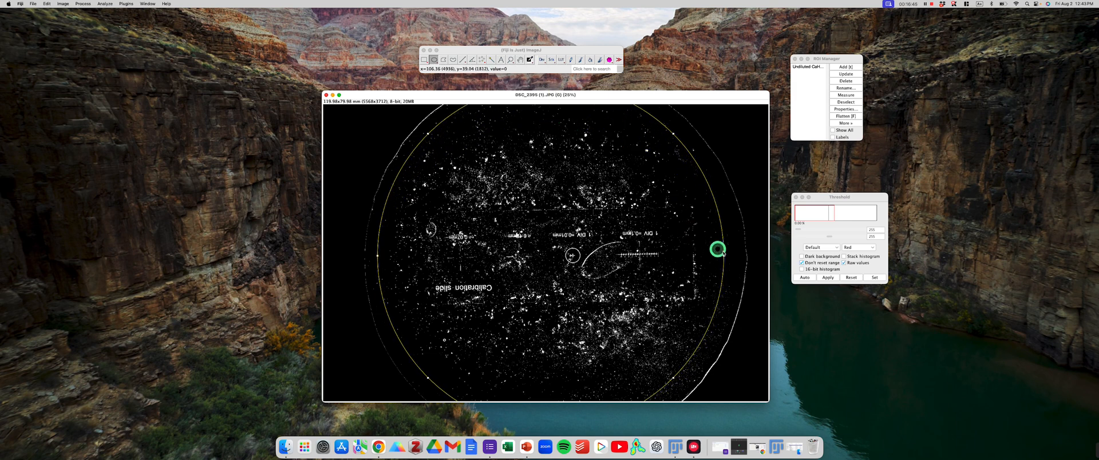
drag(733, 257, 739, 256)
Store the dish selection in the ROI Manager as "Hyperdiluted CaHA" and clear everything outside it.
right_click(709, 224)
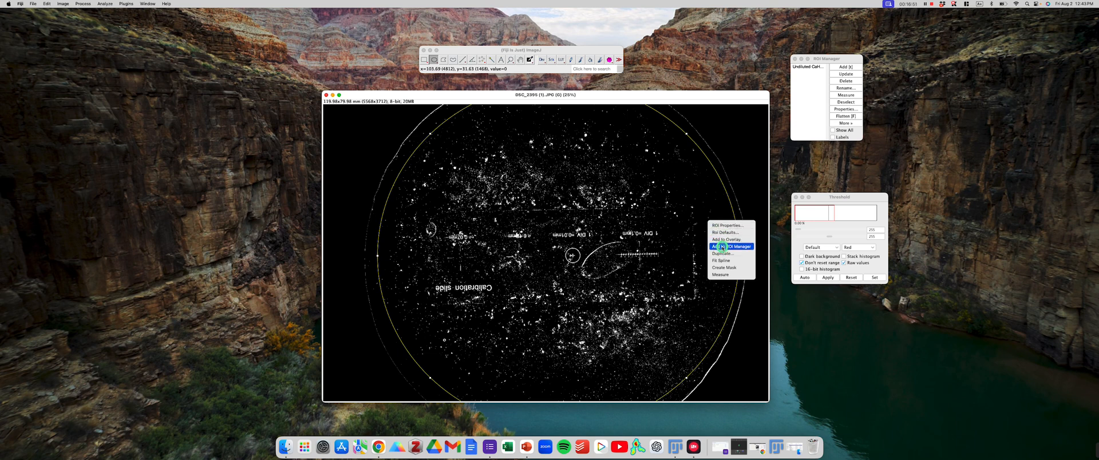
click(721, 246)
click(801, 80)
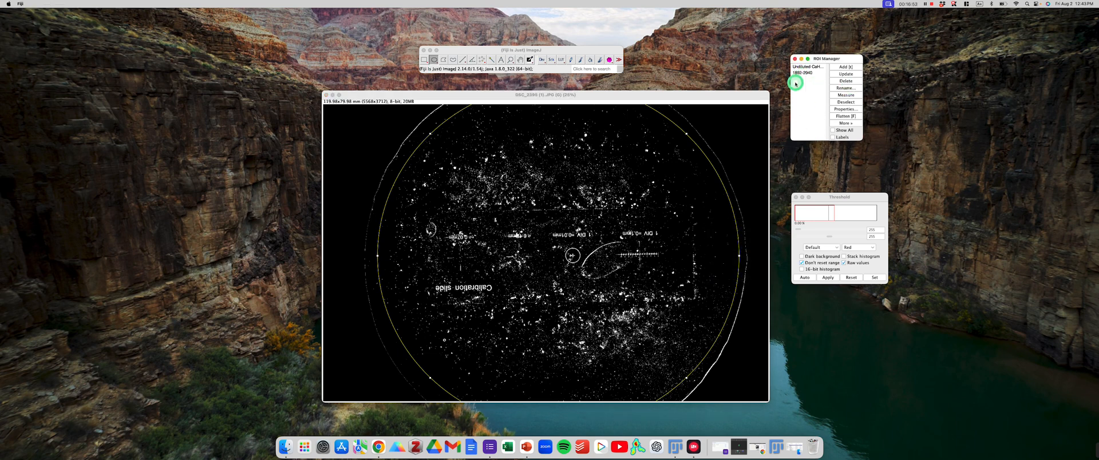
click(803, 73)
click(844, 88)
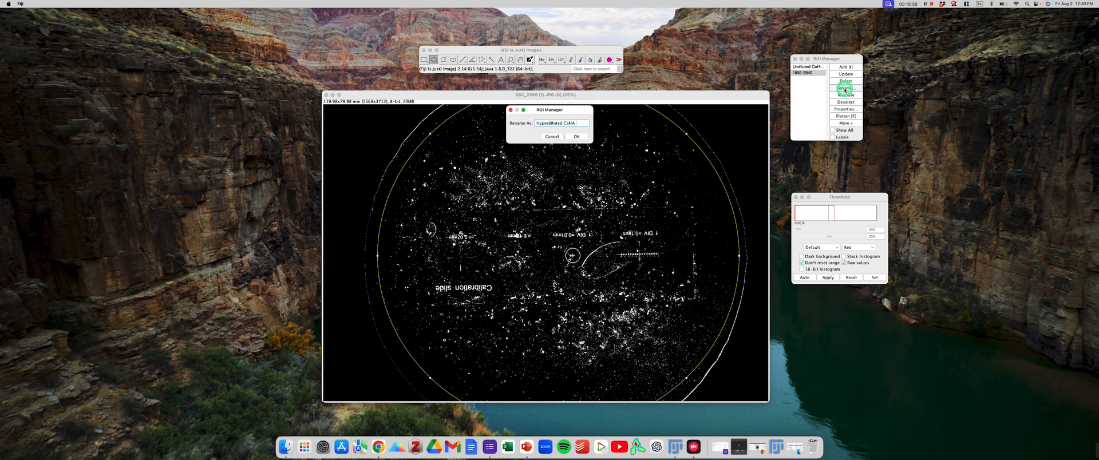
key(Return)
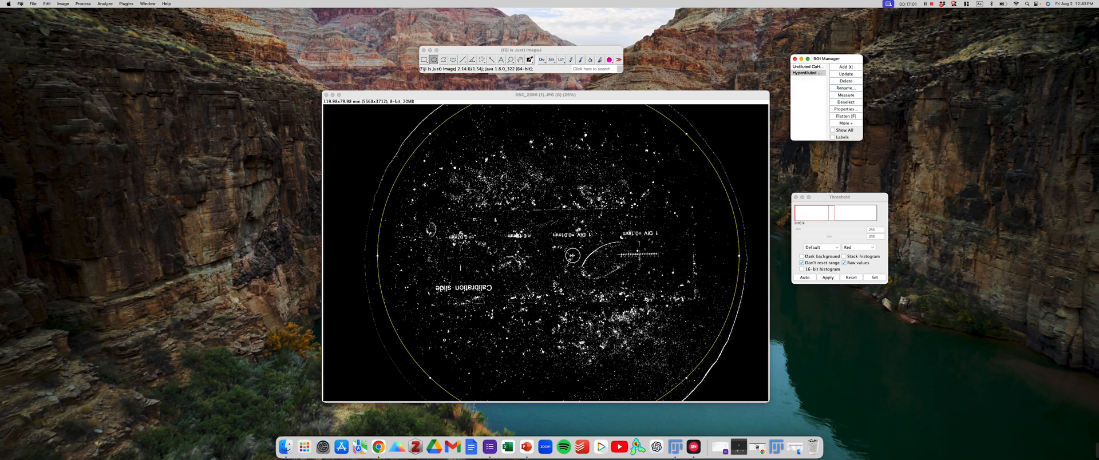
click(47, 3)
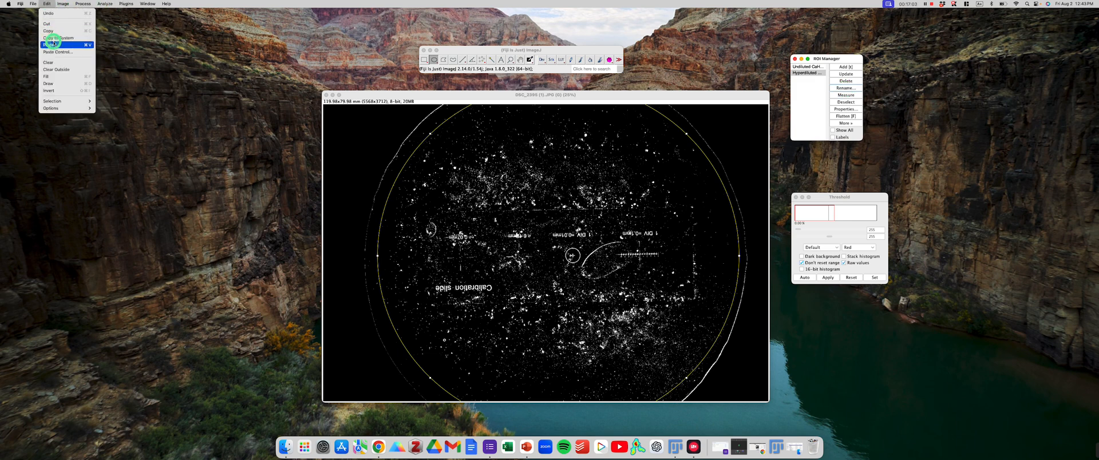
click(57, 69)
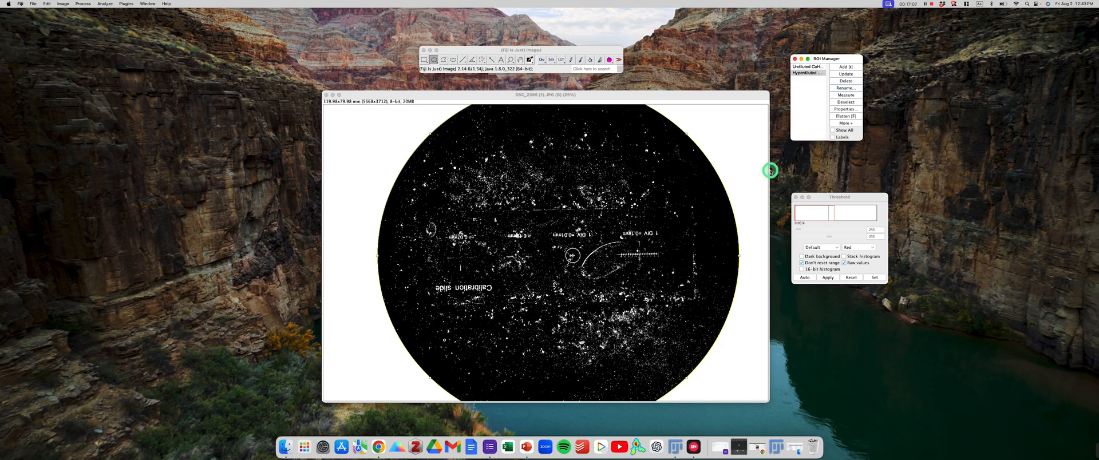
Try an automatic threshold on the cleared binary image, then reset it and close the threshold settings.
click(807, 278)
click(808, 278)
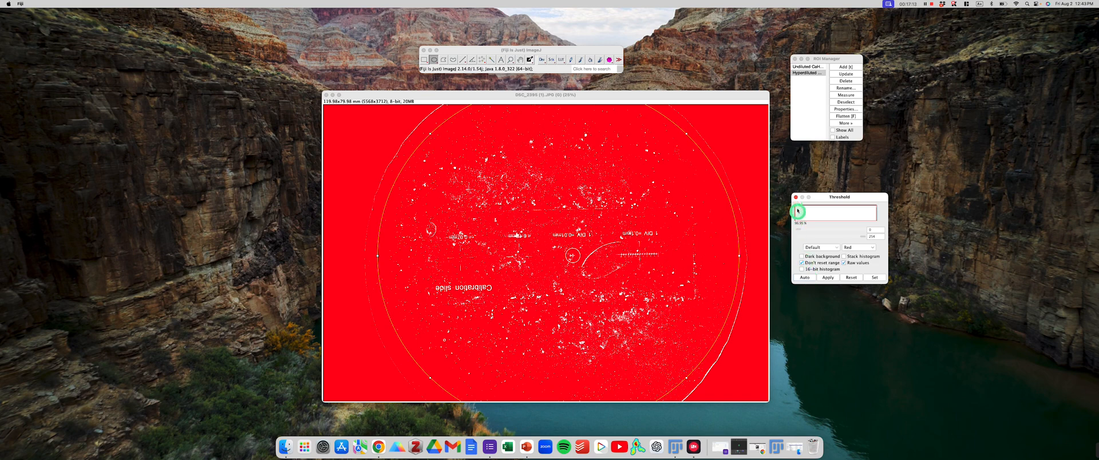
key(super+z)
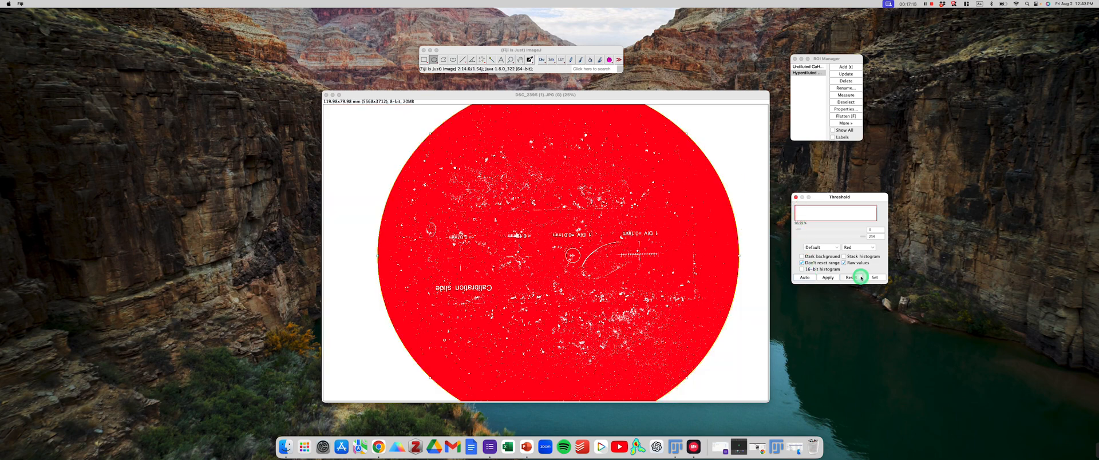
click(857, 277)
click(796, 197)
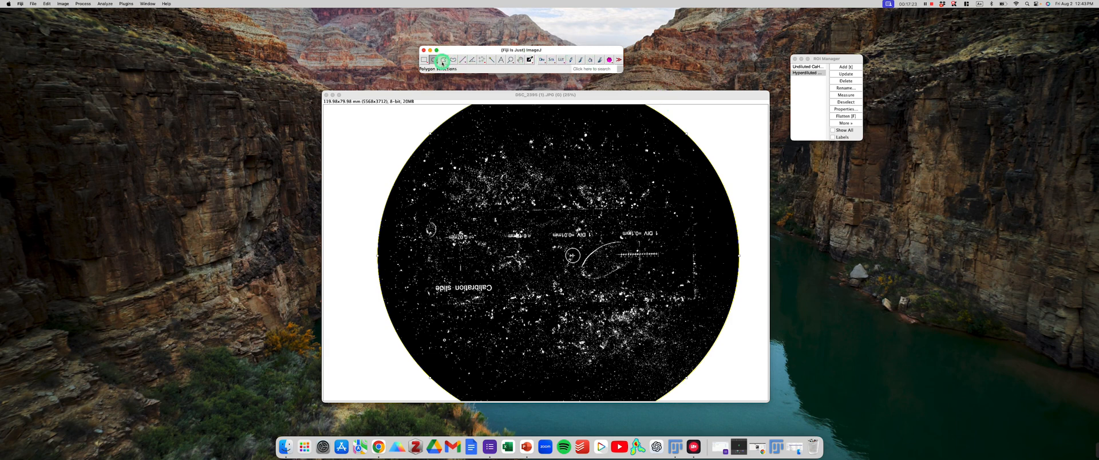
click(735, 144)
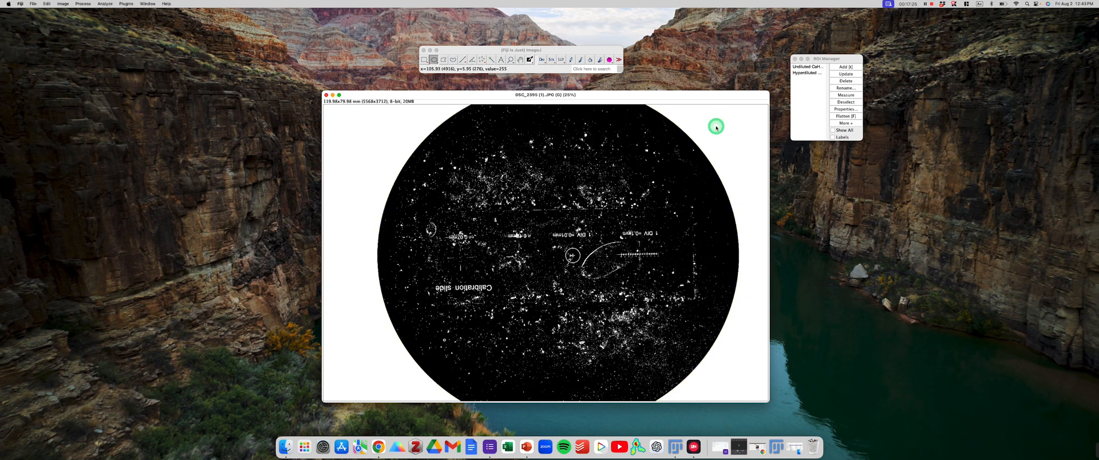
click(720, 129)
click(611, 61)
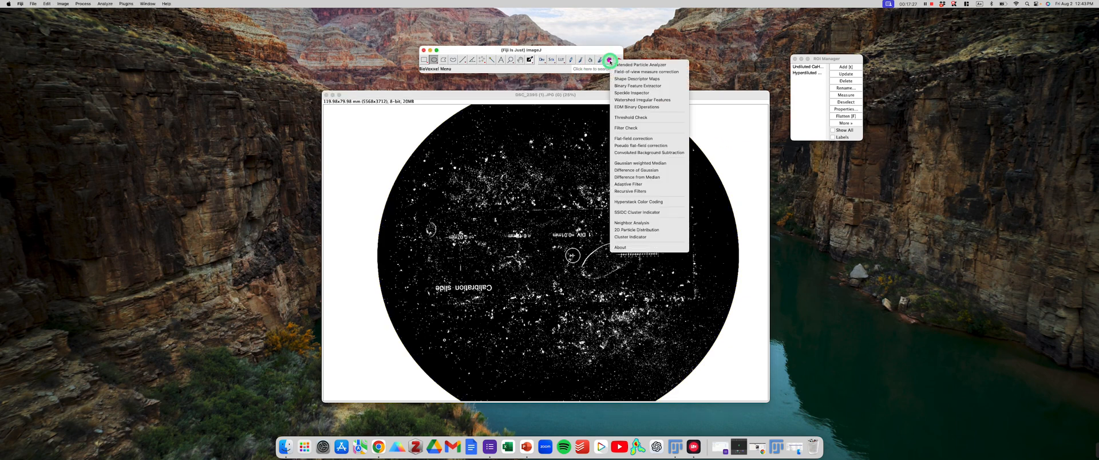
click(623, 101)
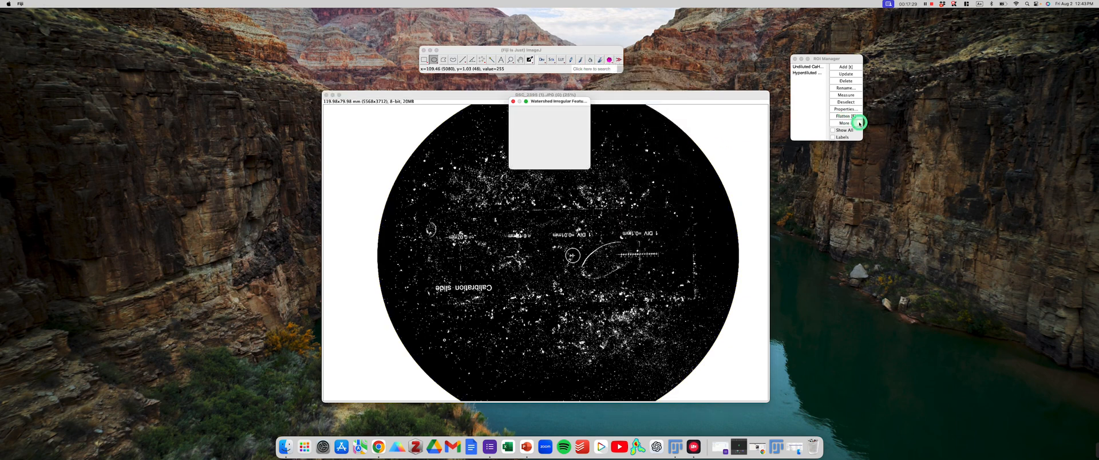
drag(555, 100, 815, 153)
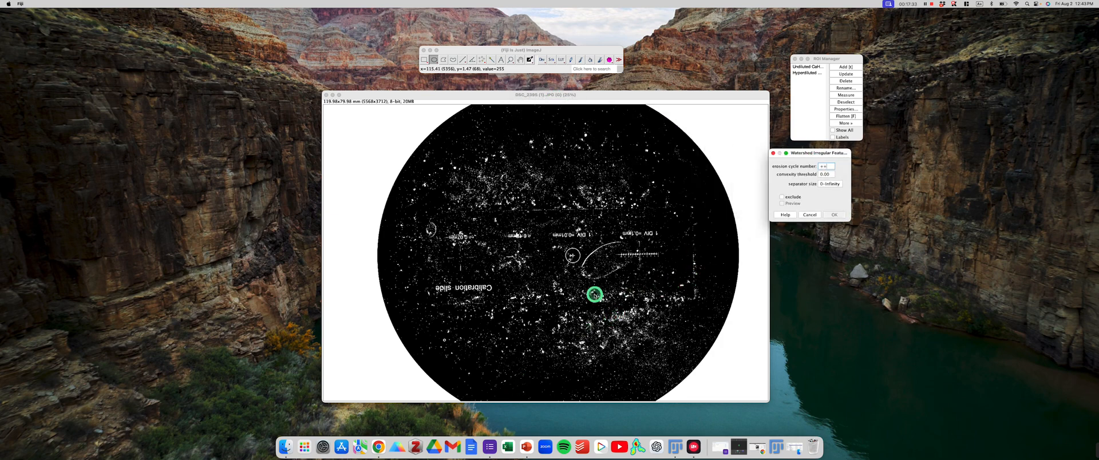
click(810, 215)
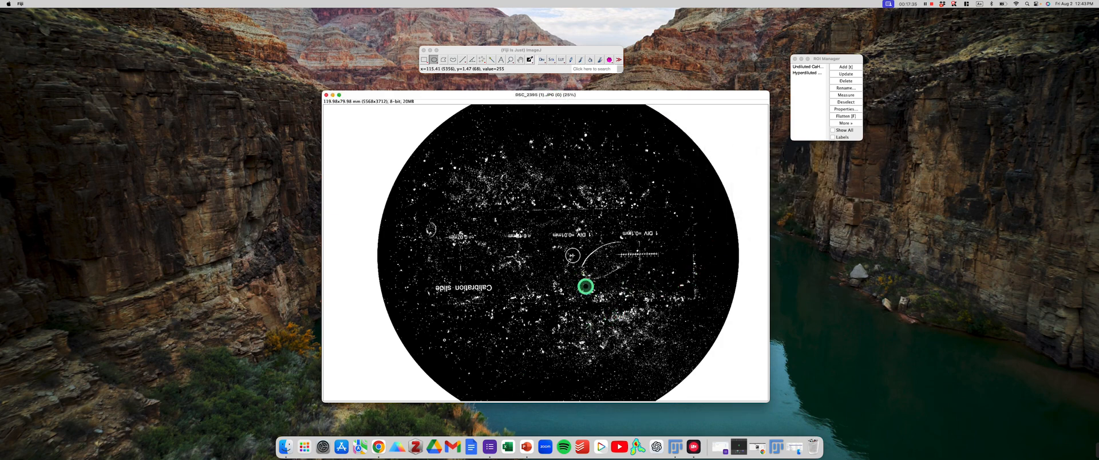
Examine the dense particle clusters by outlining several with the Wand tool to check which touching particles count as one.
scroll(593, 307, up, 6)
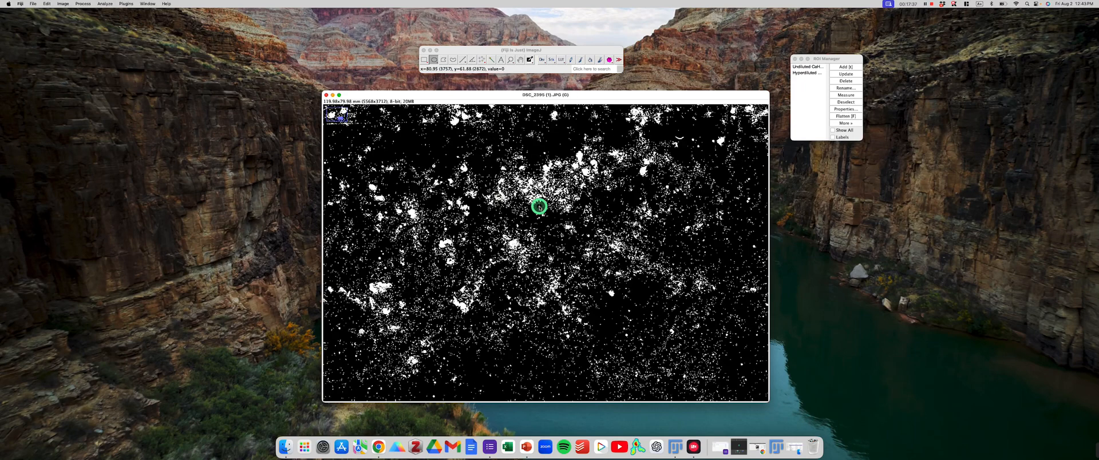
scroll(529, 195, up, 2)
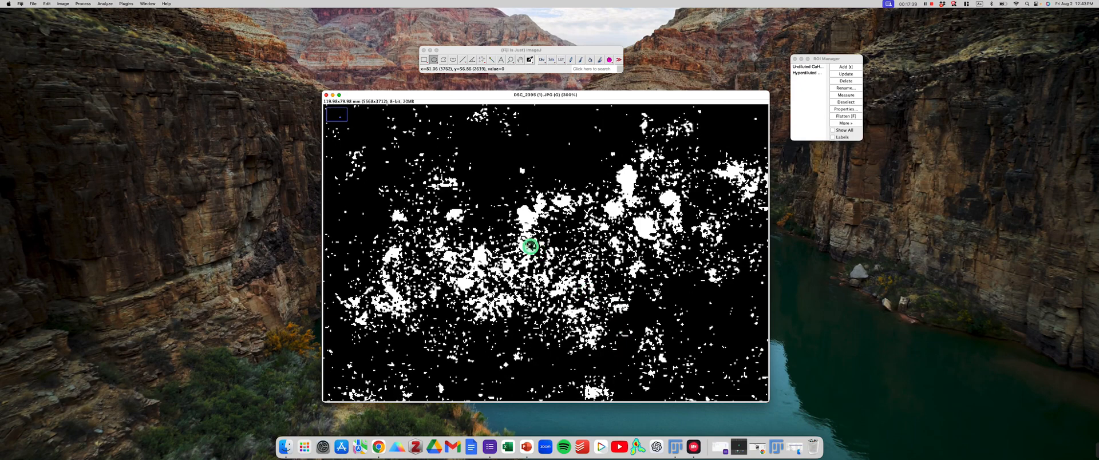
click(493, 61)
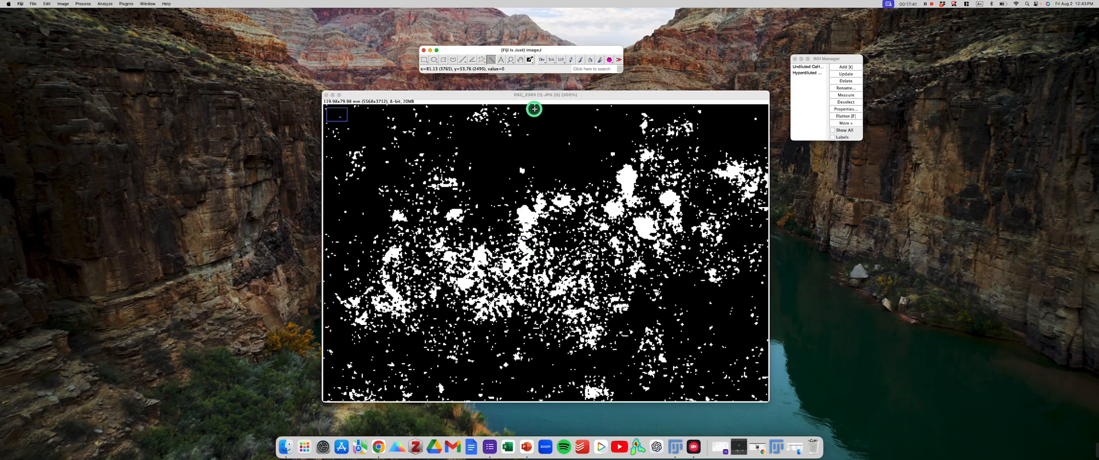
click(625, 173)
click(625, 174)
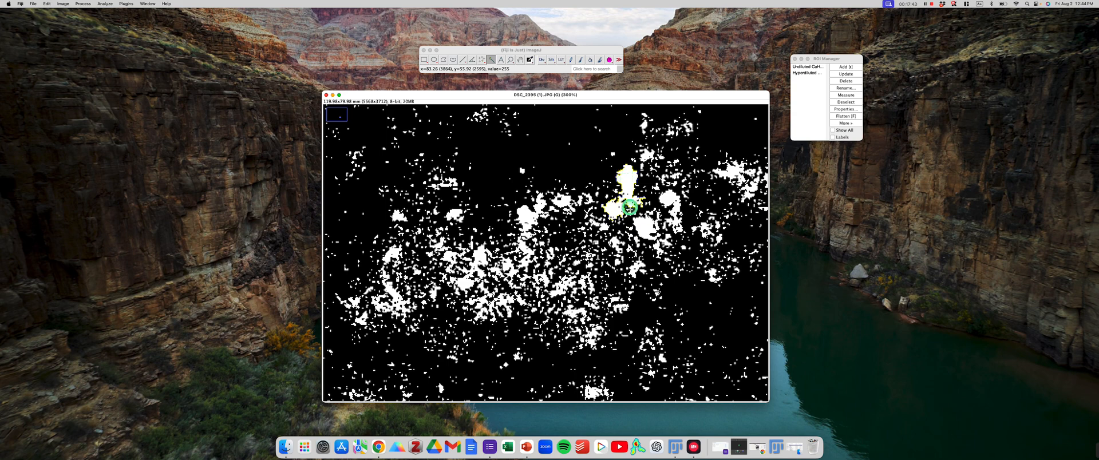
click(519, 265)
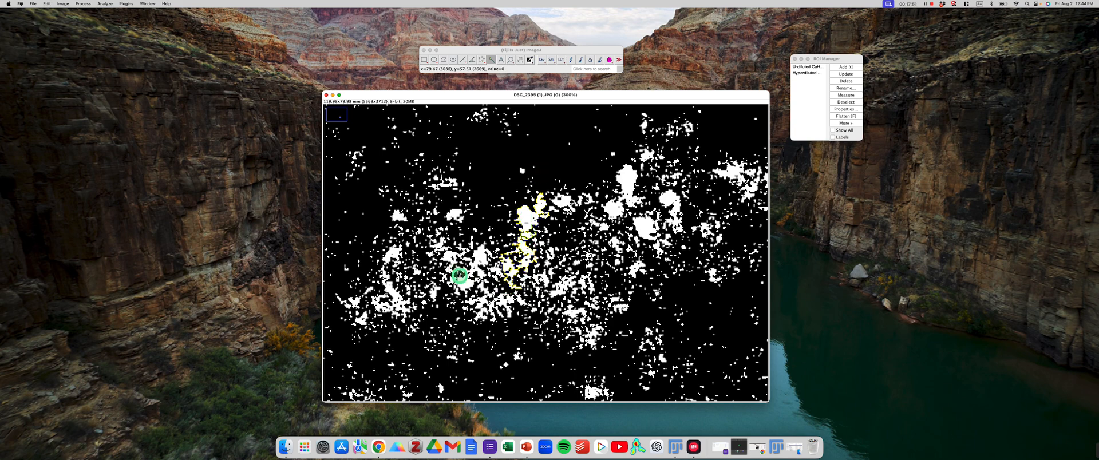
click(462, 282)
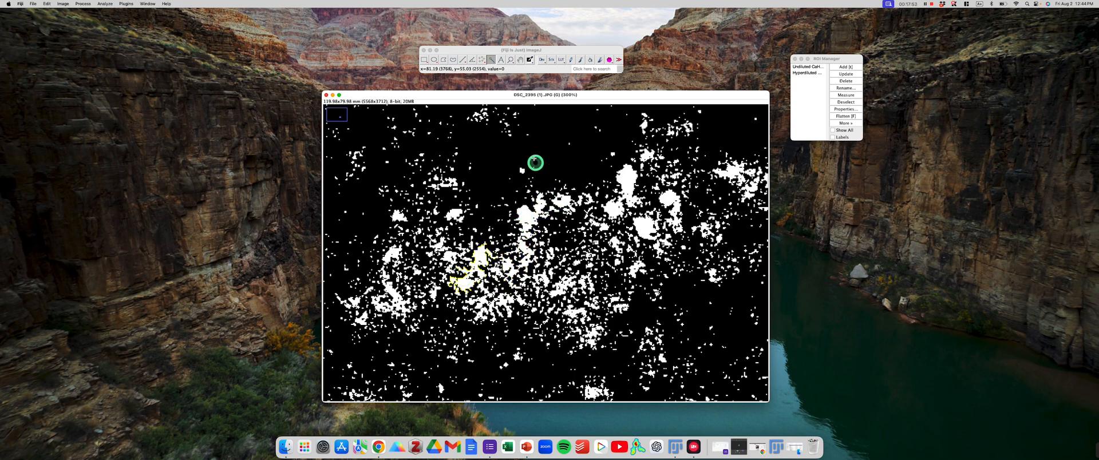
click(553, 165)
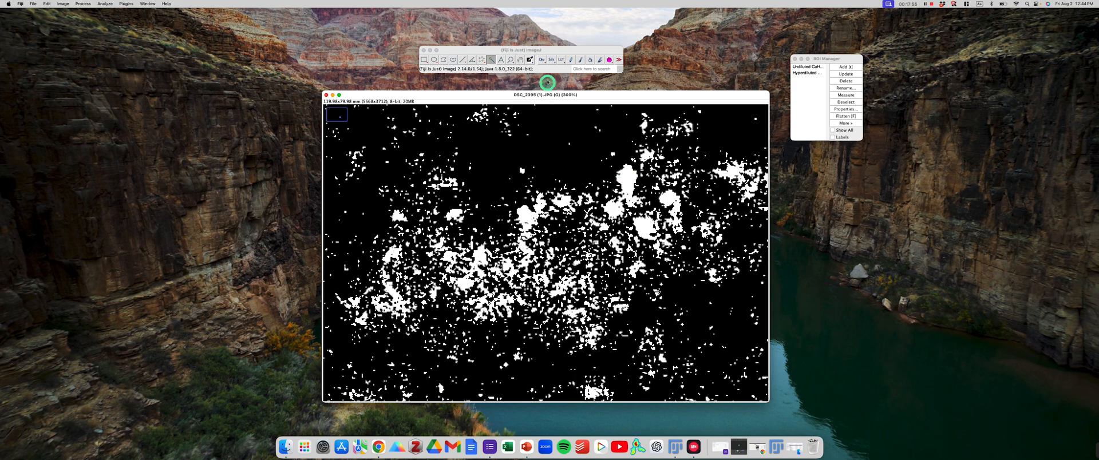
Separate touching particles with Watershed Irregular Features, using 20 erosion cycles, a convexity threshold of 0.00 and separator size 0-Infinity.
click(609, 60)
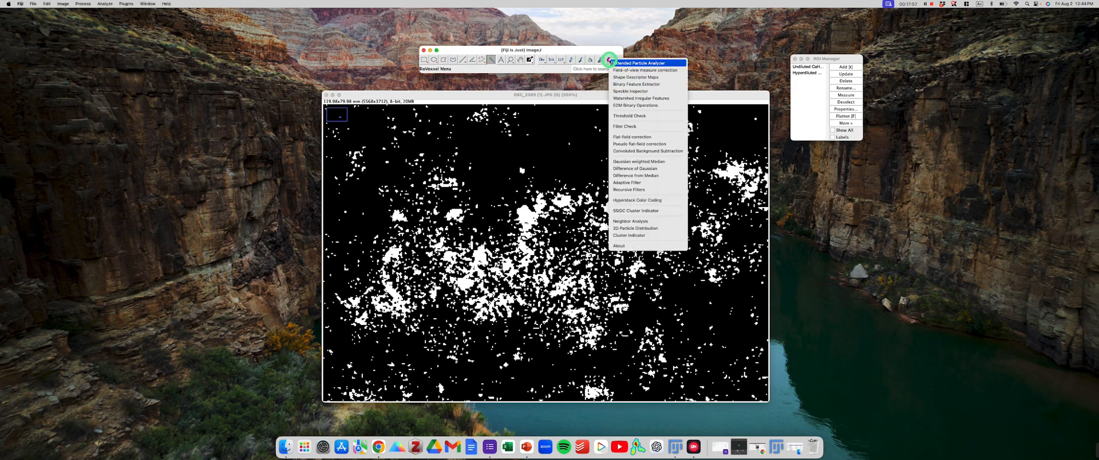
click(641, 98)
mouse_move(569, 102)
mouse_down()
mouse_move(873, 150)
mouse_move(854, 165)
mouse_up()
click(850, 178)
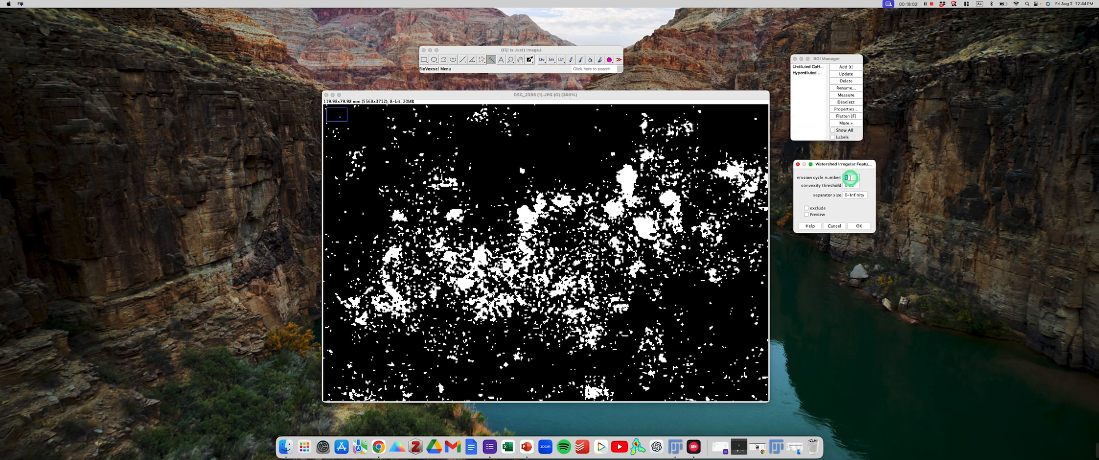
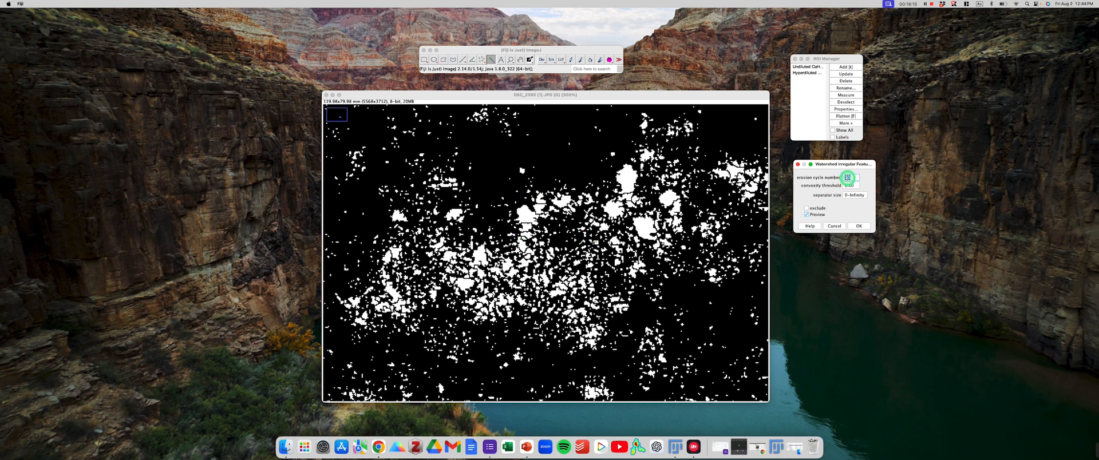
text(20)
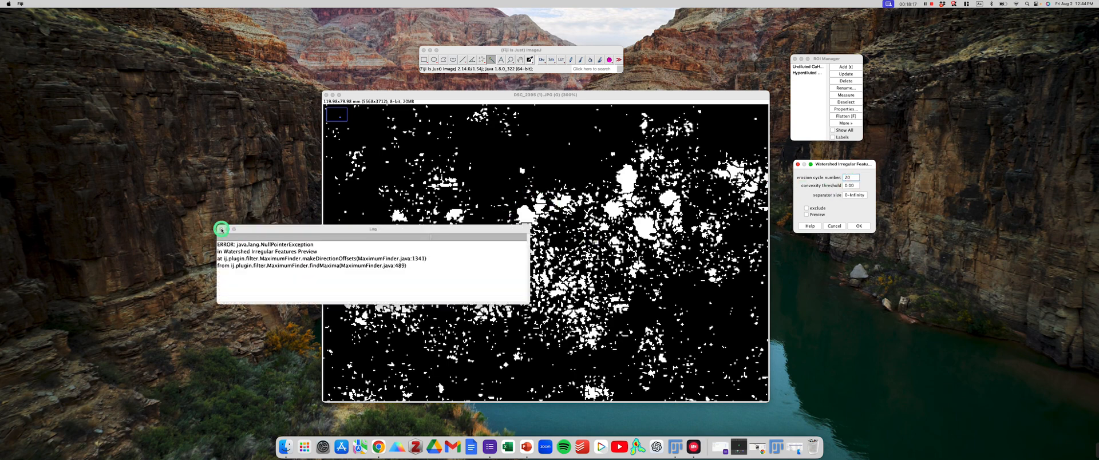
drag(486, 230, 263, 248)
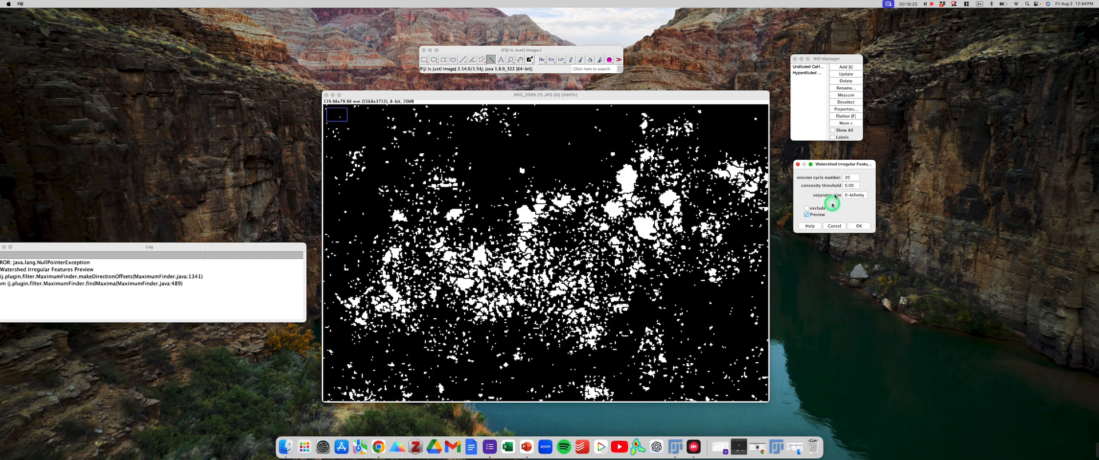
click(858, 226)
drag(228, 250, 743, 239)
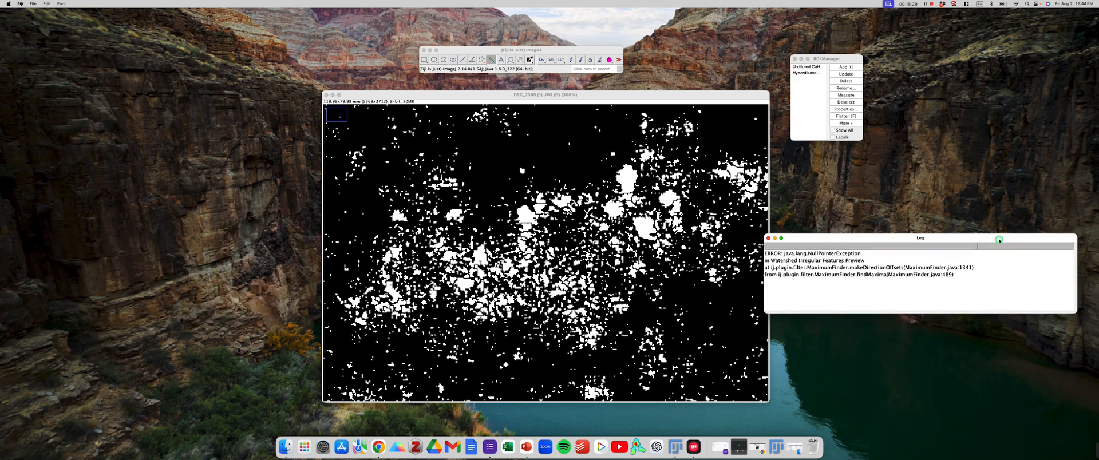
click(644, 232)
scroll(644, 232, down, 7)
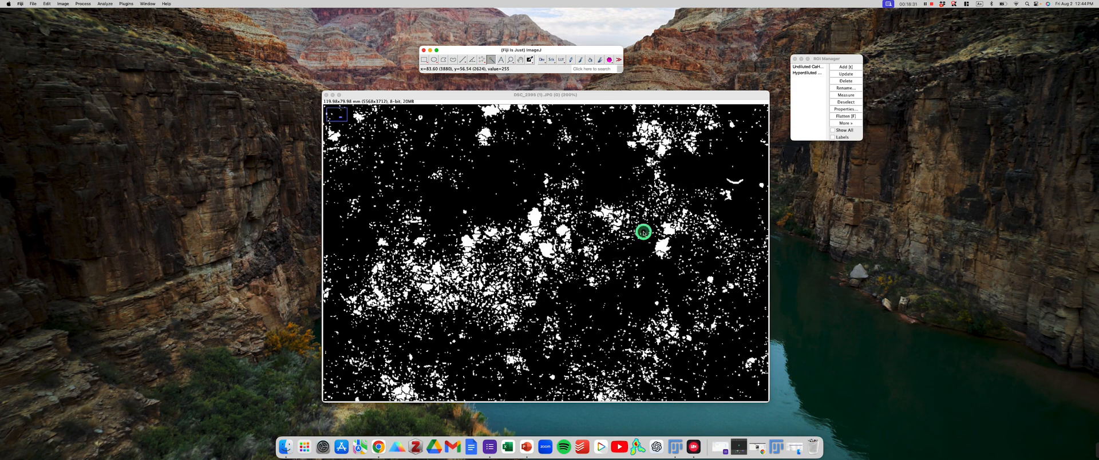
scroll(548, 238, down, 1)
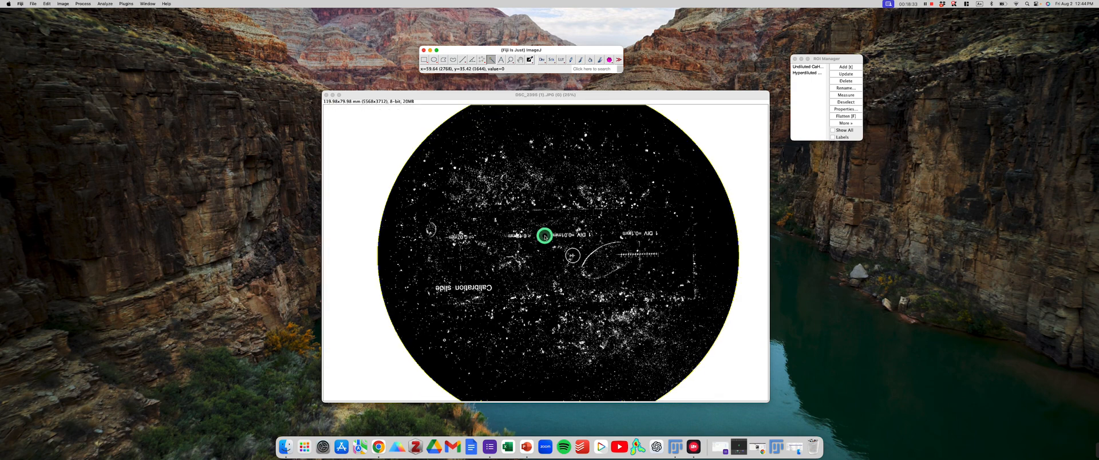
click(106, 4)
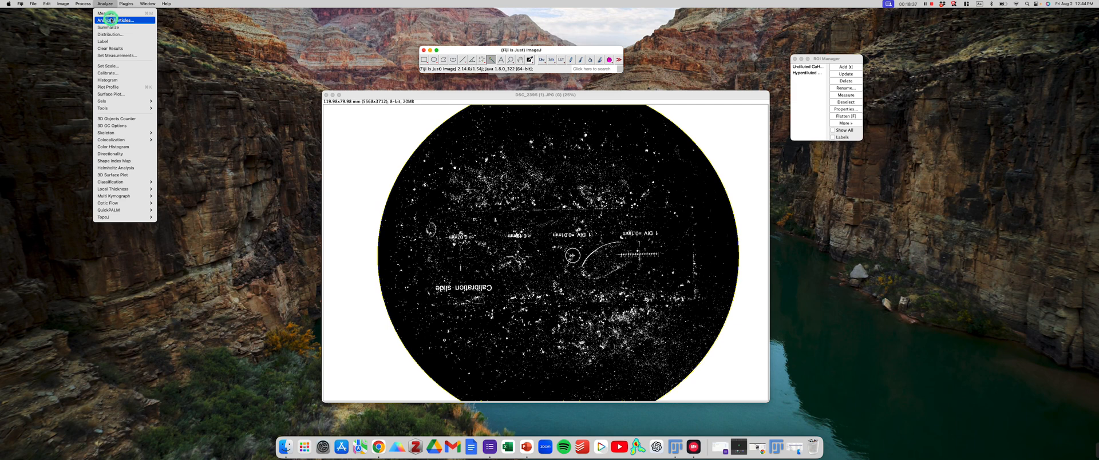
click(110, 20)
drag(559, 97, 862, 172)
click(841, 182)
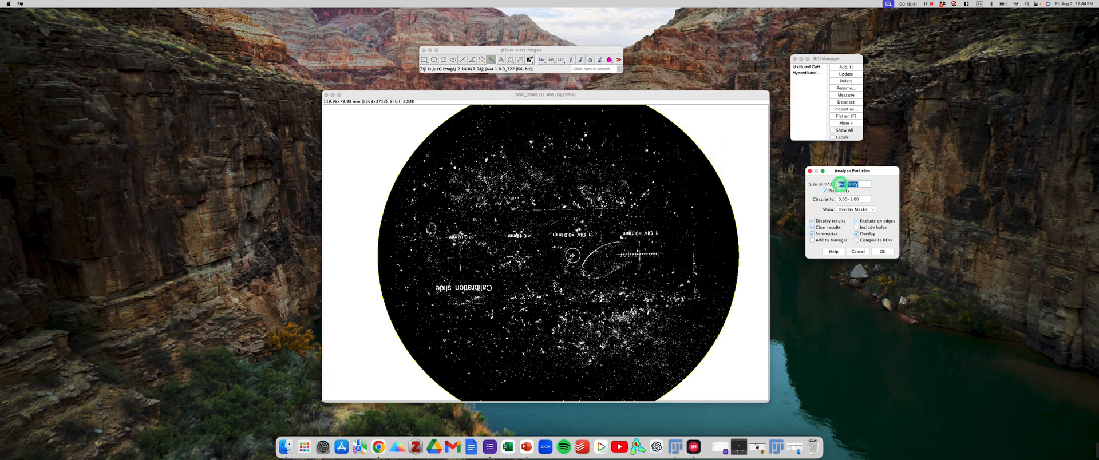
click(855, 184)
drag(847, 171, 843, 167)
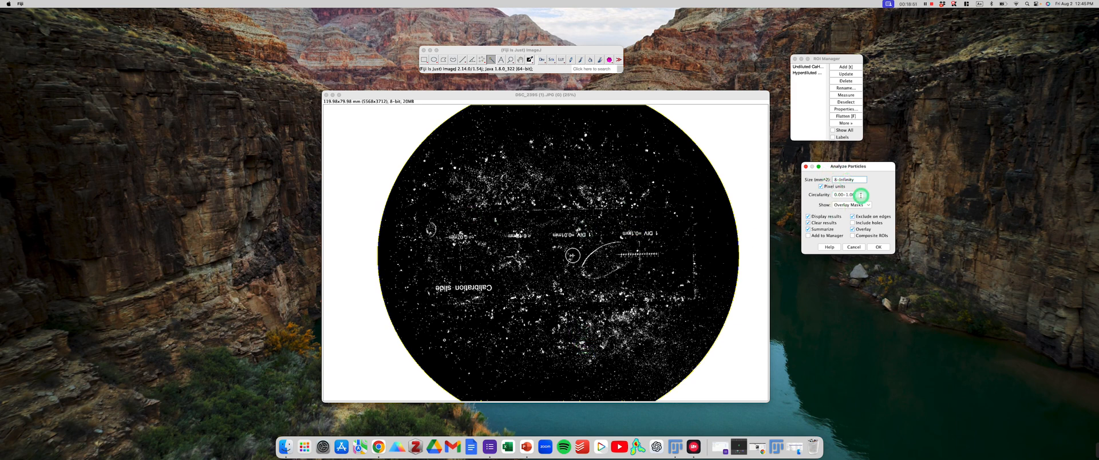
click(806, 167)
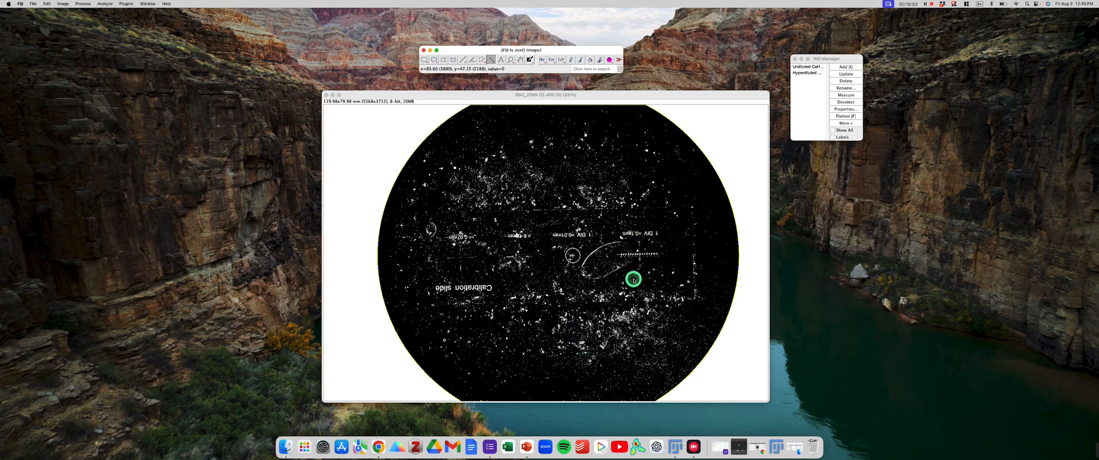
Outline the large separated particle in the lower cluster with the Wand tool, measure it, and close the results.
scroll(611, 284, up, 5)
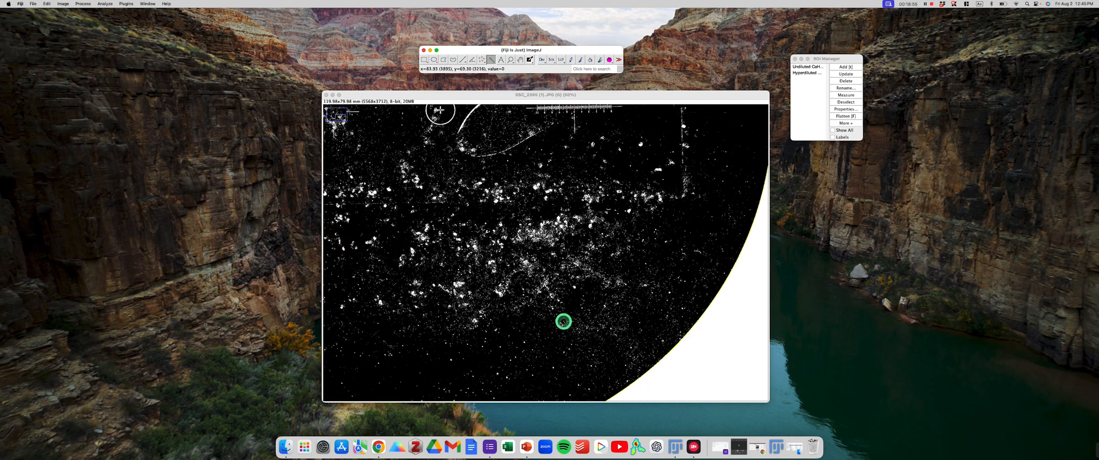
scroll(529, 270, up, 2)
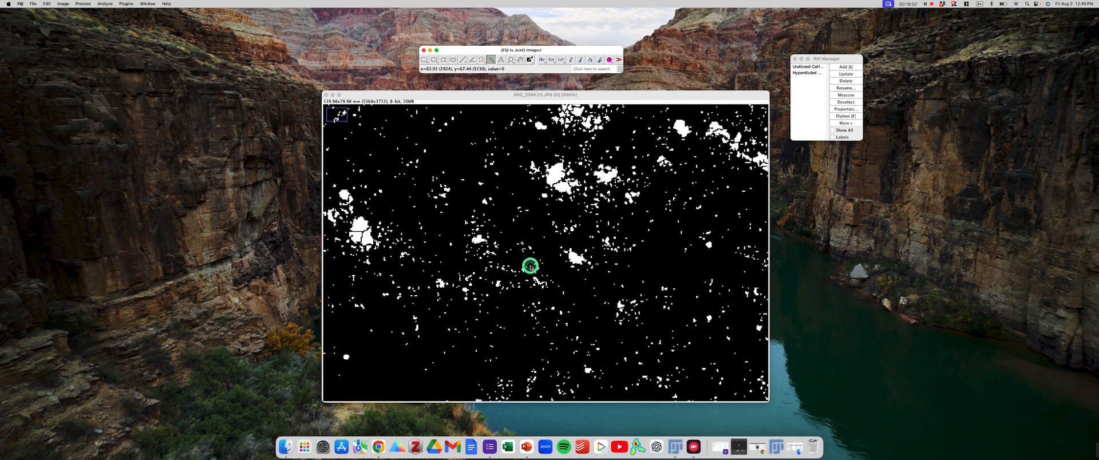
scroll(517, 239, up, 3)
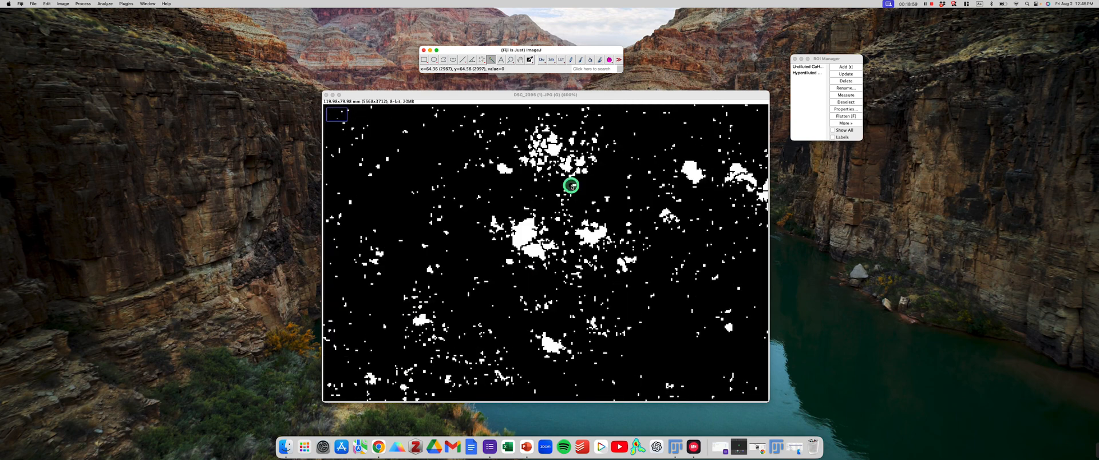
scroll(529, 263, up, 1)
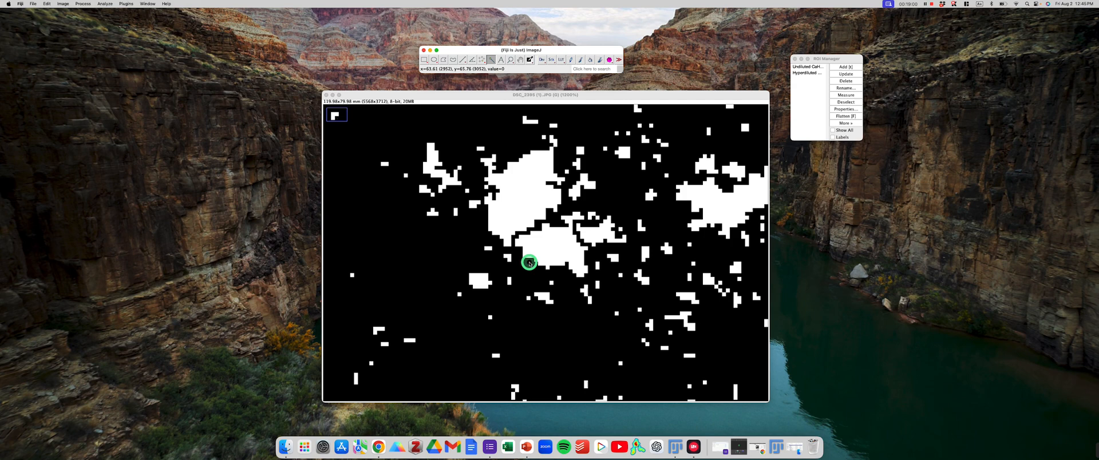
click(558, 250)
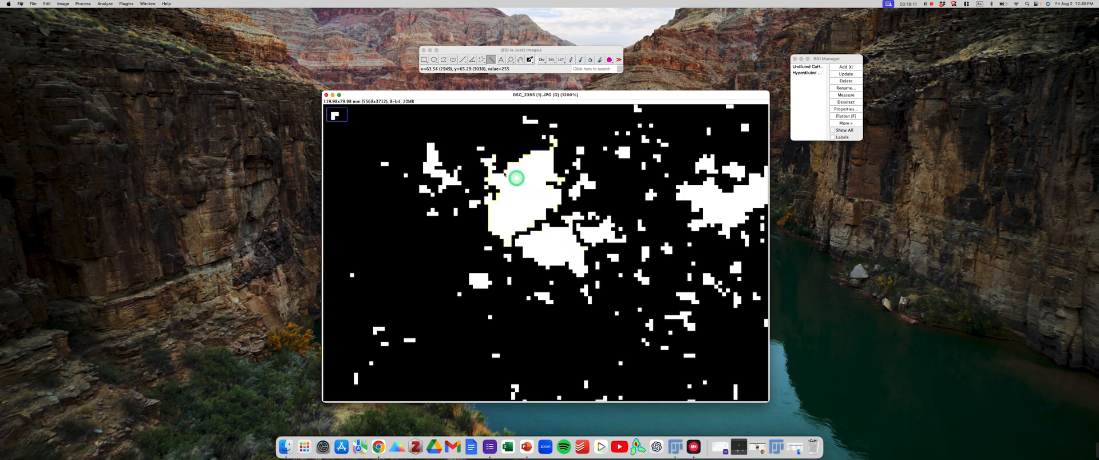
click(517, 206)
key(m)
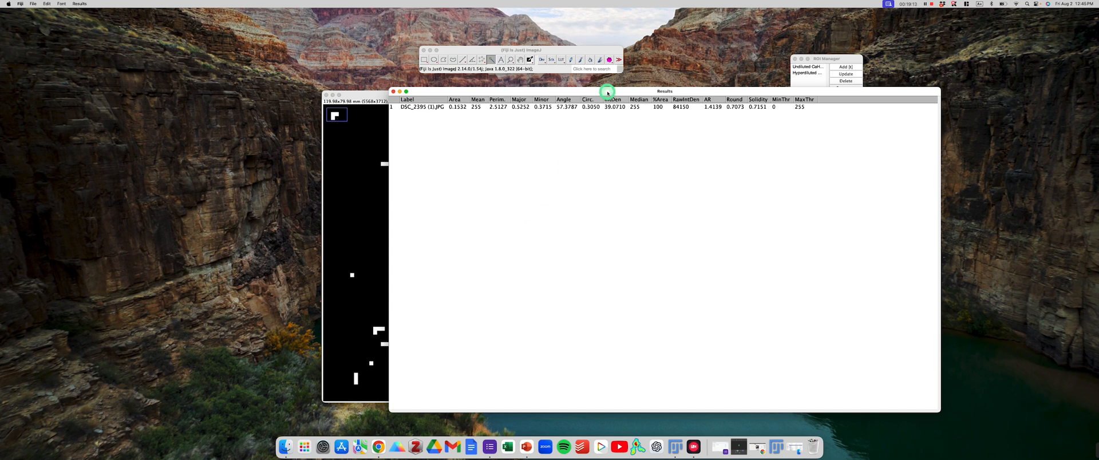
drag(608, 92, 552, 106)
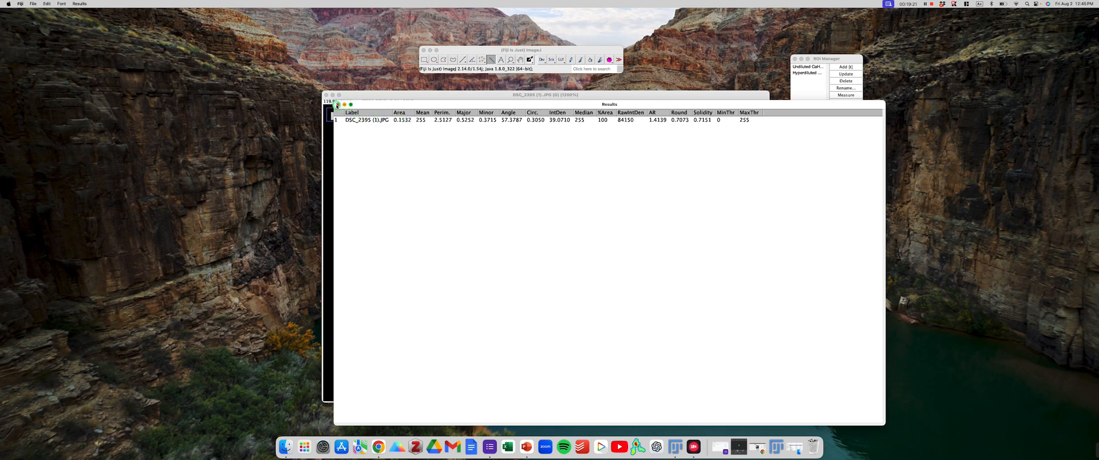
click(336, 105)
click(527, 136)
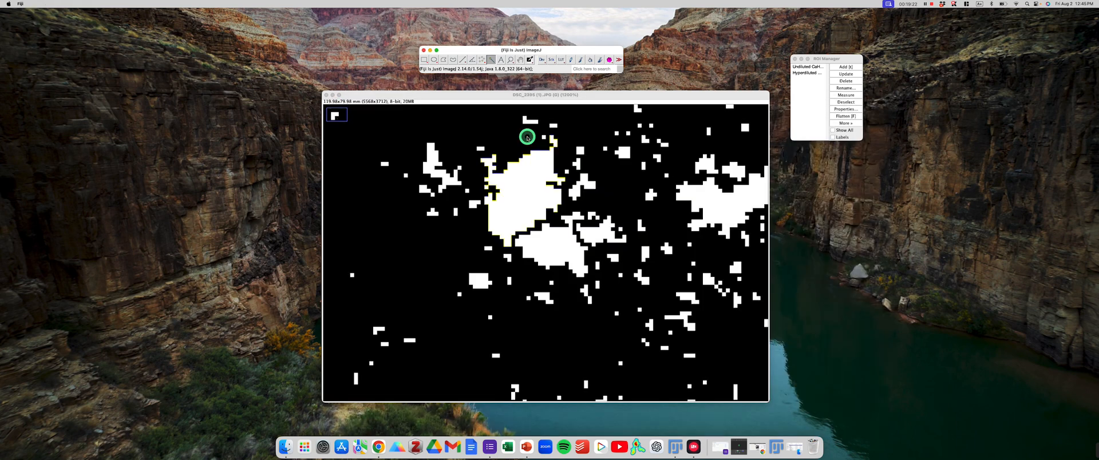
Analyze particles inside the dish selection with size .0005-.15 mm^2, pixel units off, circularity 0.00-1.00 and Overlay Masks.
click(523, 96)
key(minus)
key(minus)
key(minus)
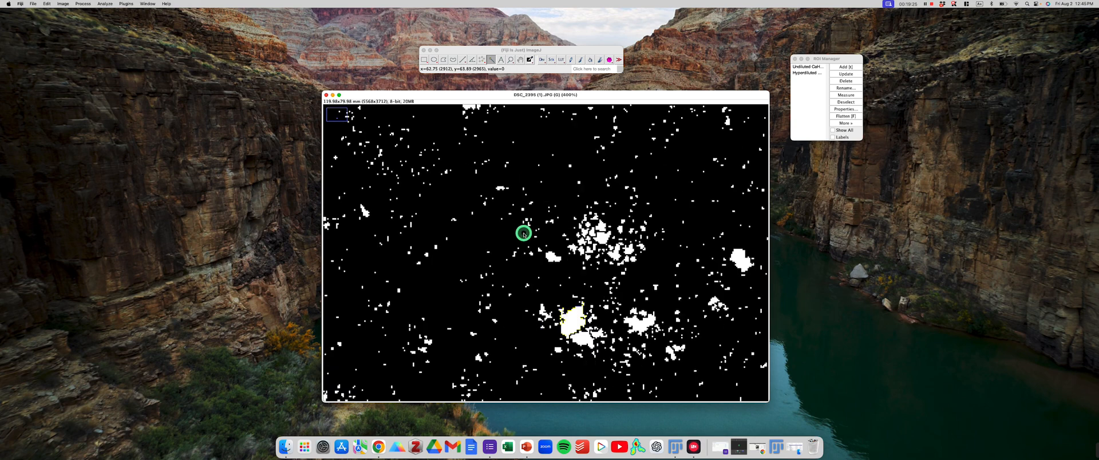
key(minus)
key(minus)
key(minus)
key(minus)
key(minus)
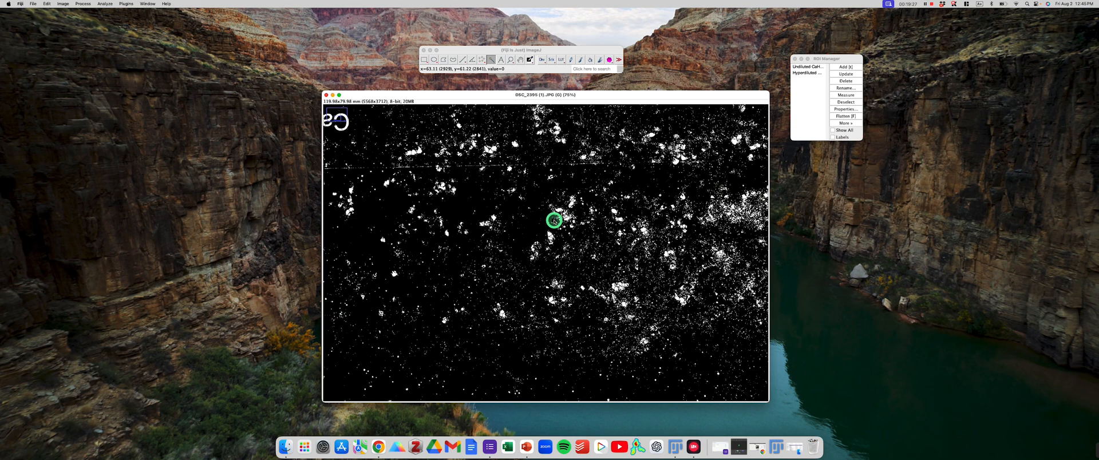
key(minus)
key(minus)
key(minus)
key(minus)
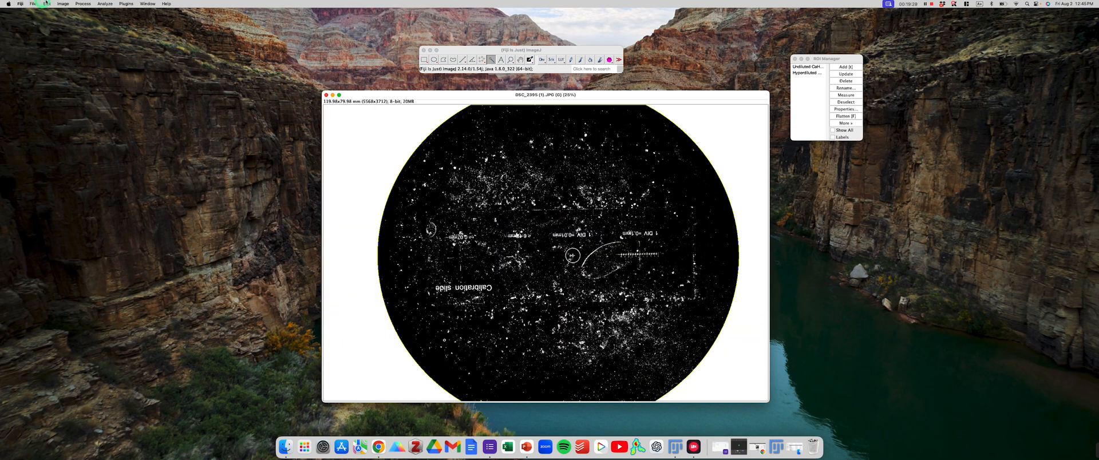
click(102, 4)
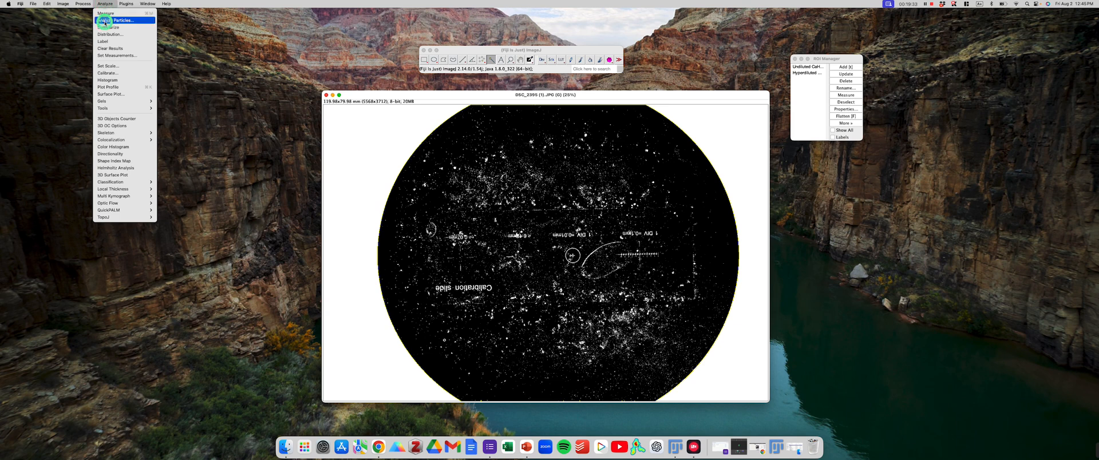
click(114, 20)
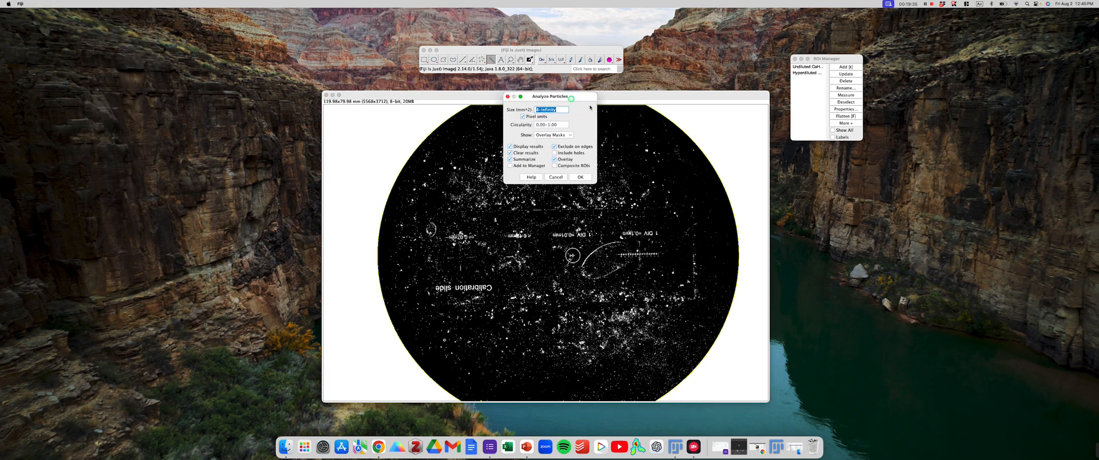
drag(573, 98, 873, 187)
click(823, 205)
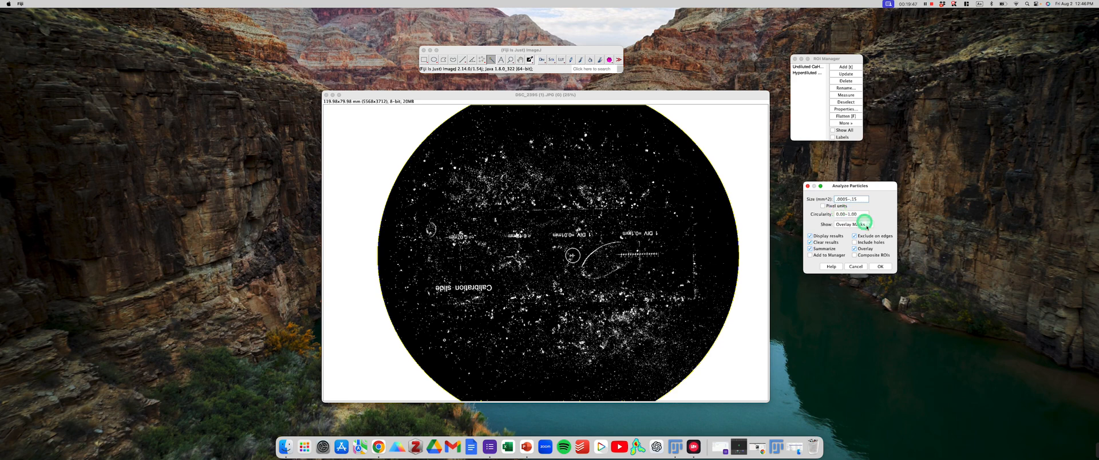
click(874, 266)
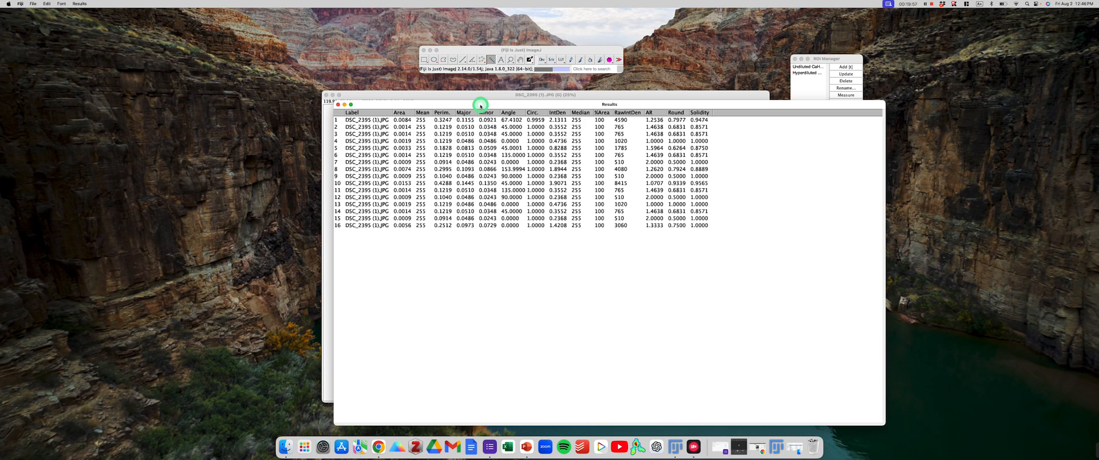
Move the particle results aside, then minimize the Summary and Results windows to uncover the image.
drag(480, 105, 710, 122)
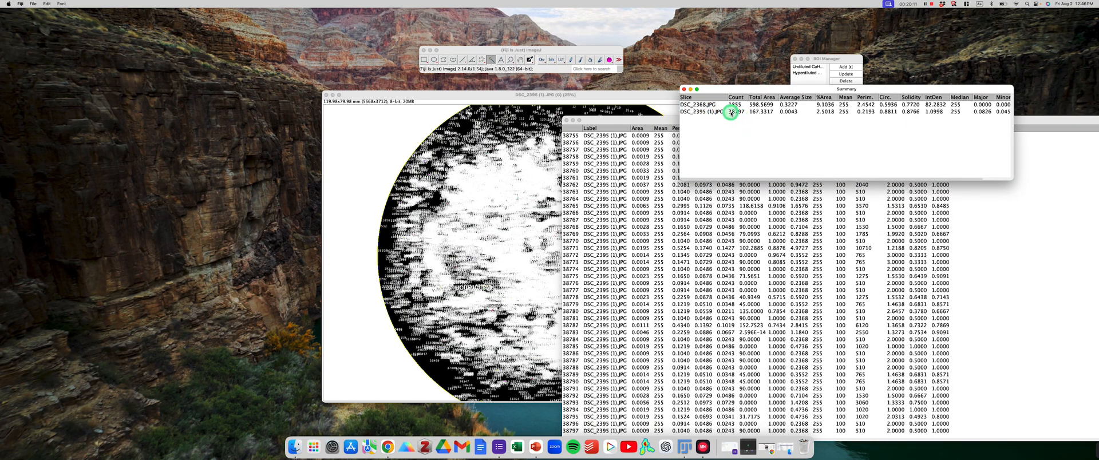
click(688, 89)
click(571, 121)
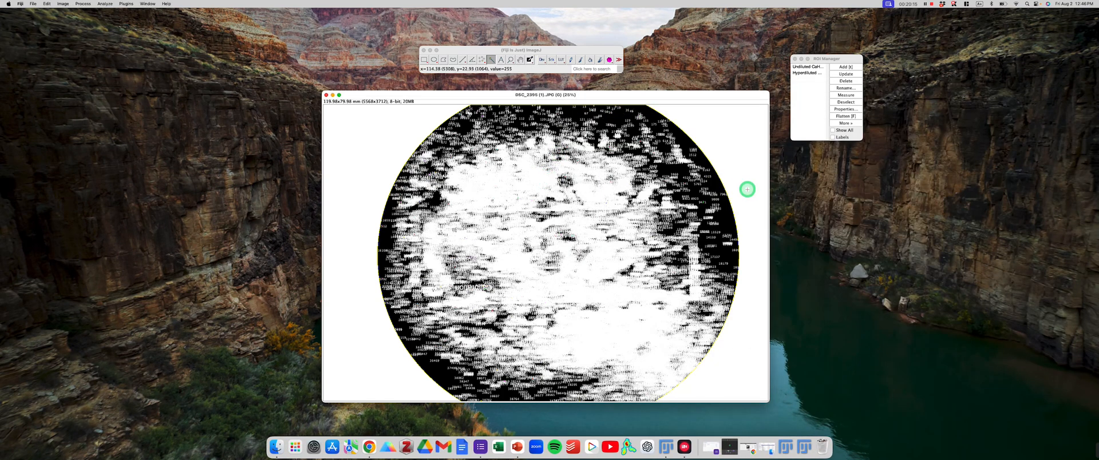
Examine the coloured overlay masks at several magnifications to check which particles were counted and which were excluded.
key(plus)
key(plus)
key(plus)
key(plus)
key(plus)
key(plus)
key(plus)
key(plus)
key(plus)
key(plus)
key(plus)
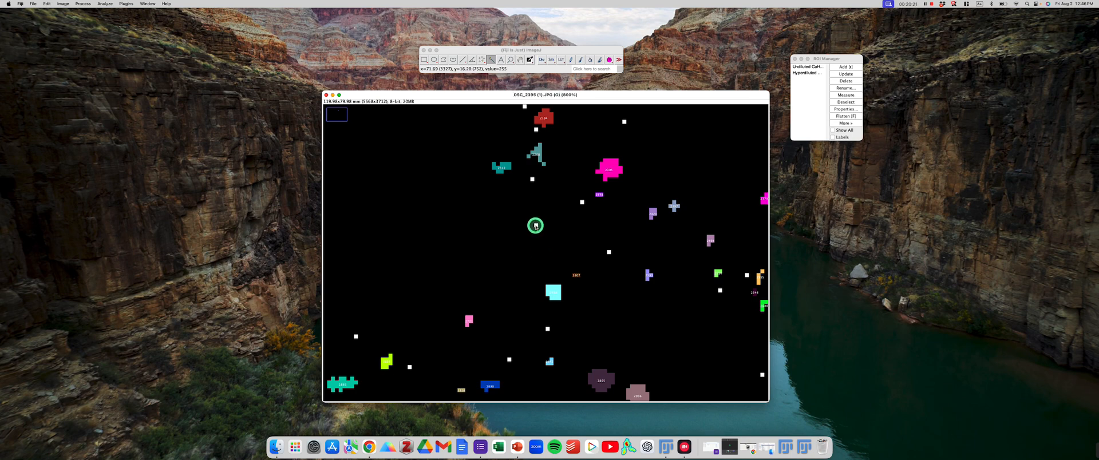
key(minus)
key(minus)
key(minus)
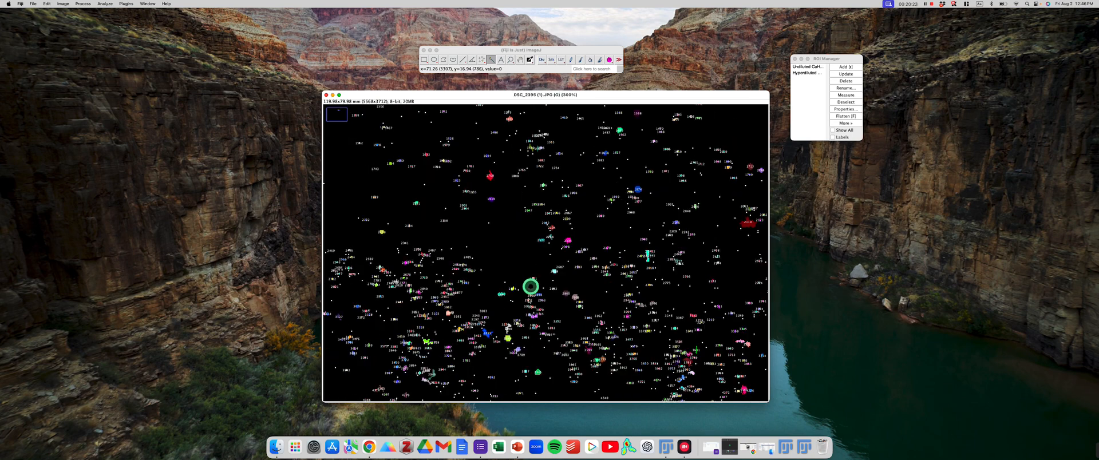
key(plus)
key(plus)
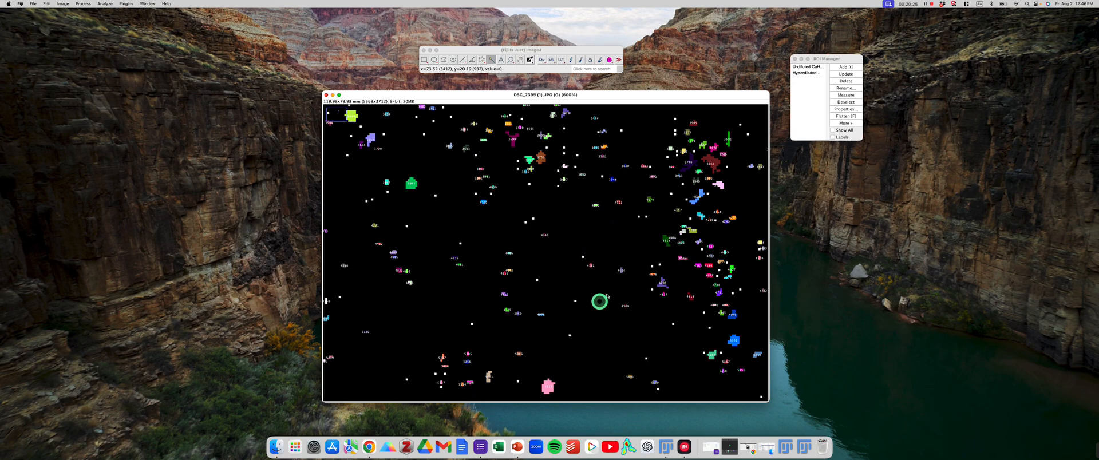
key(minus)
key(minus)
key(minus)
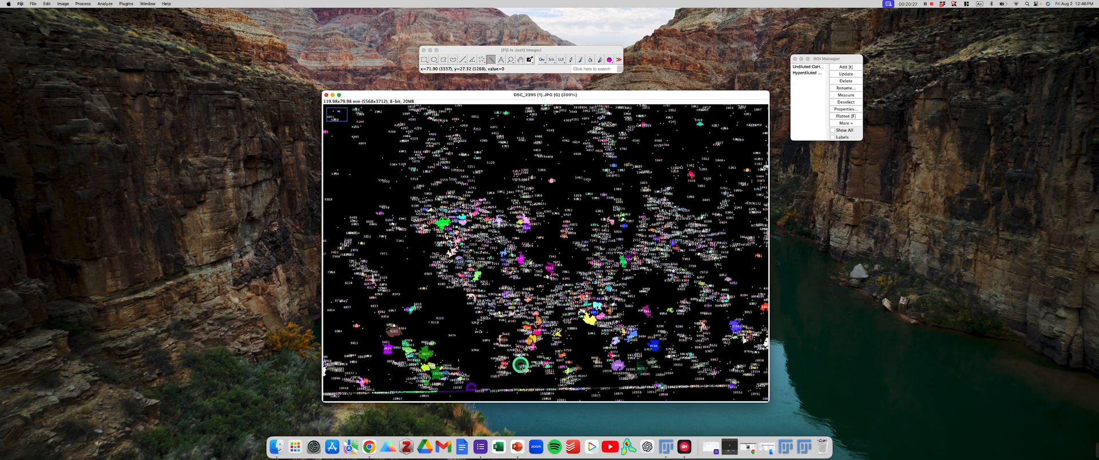
key(minus)
key(minus)
key(minus)
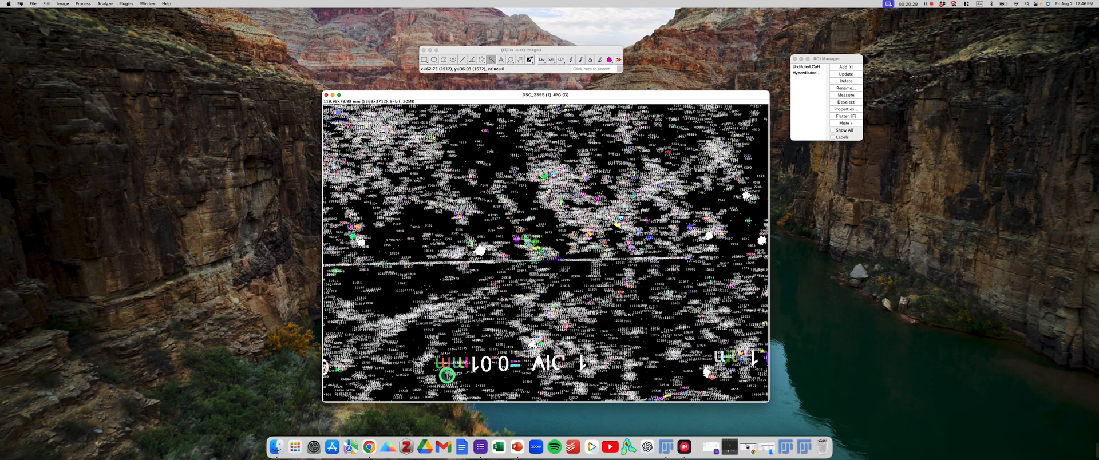
Examine the overlay masks on the 0.01 mm calibration lettering to check whether slide markings were counted as particles.
key(plus)
key(plus)
key(plus)
key(plus)
key(plus)
key(plus)
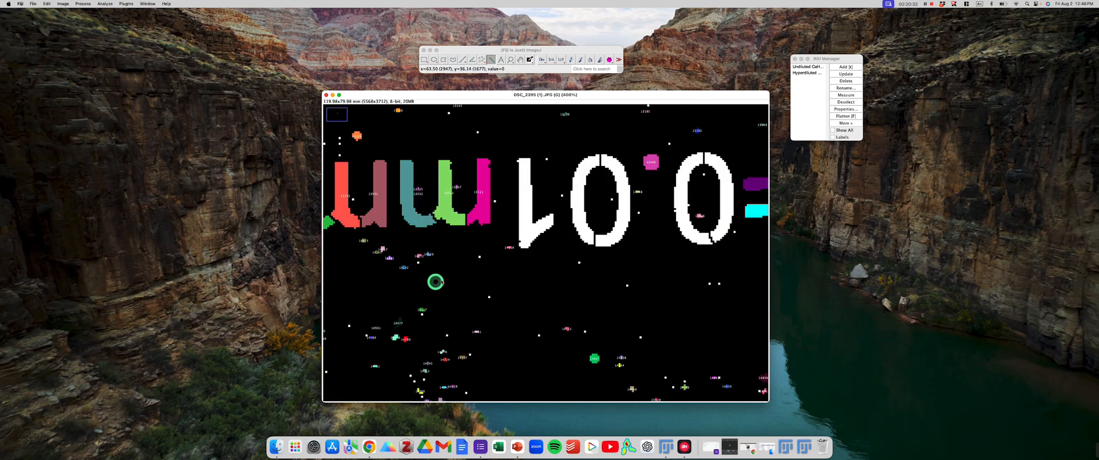
key(minus)
key(minus)
key(minus)
key(minus)
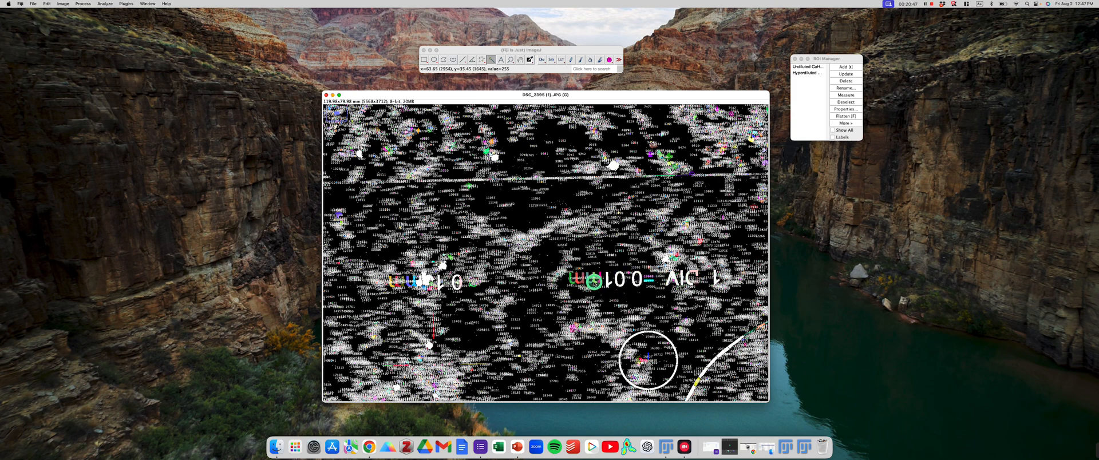
Close the analyzed image DSC_2395 (1).JPG without saving its changes.
drag(579, 98, 599, 105)
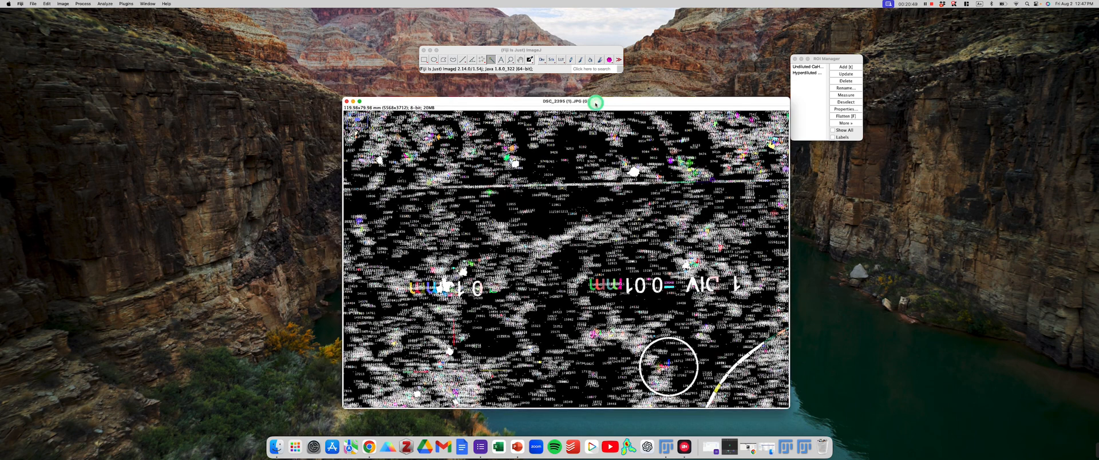
click(346, 102)
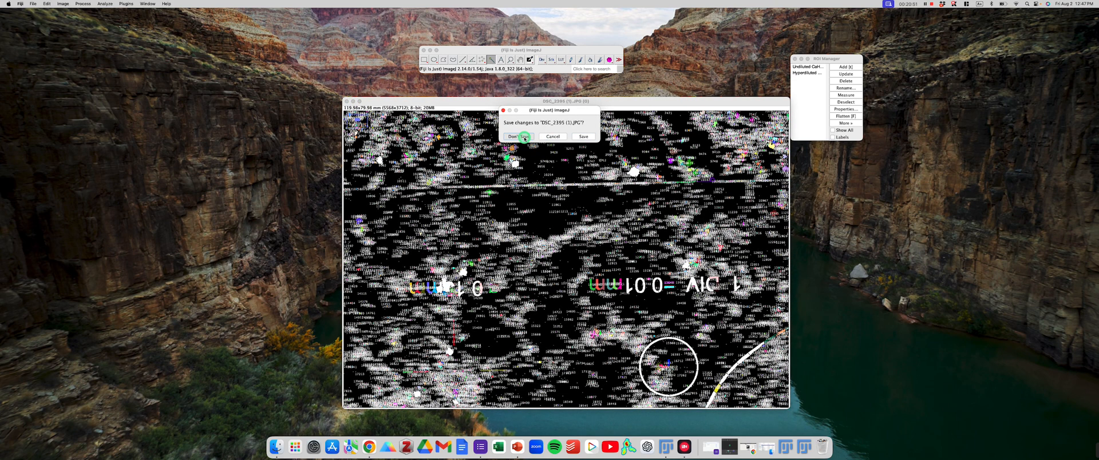
click(534, 137)
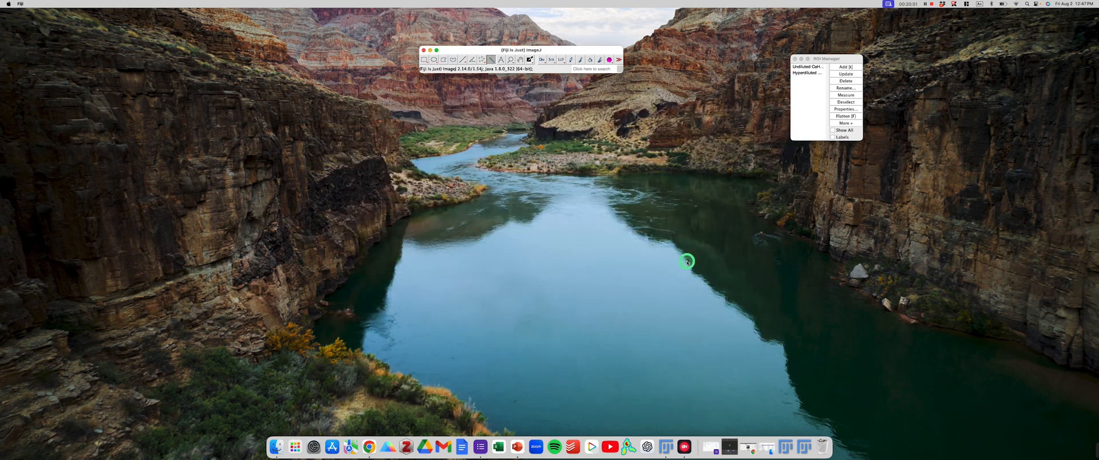
Open the original DSC_2395 (1).JPG from the Desktop folder in Fiji again and dismiss the Finder window.
click(282, 448)
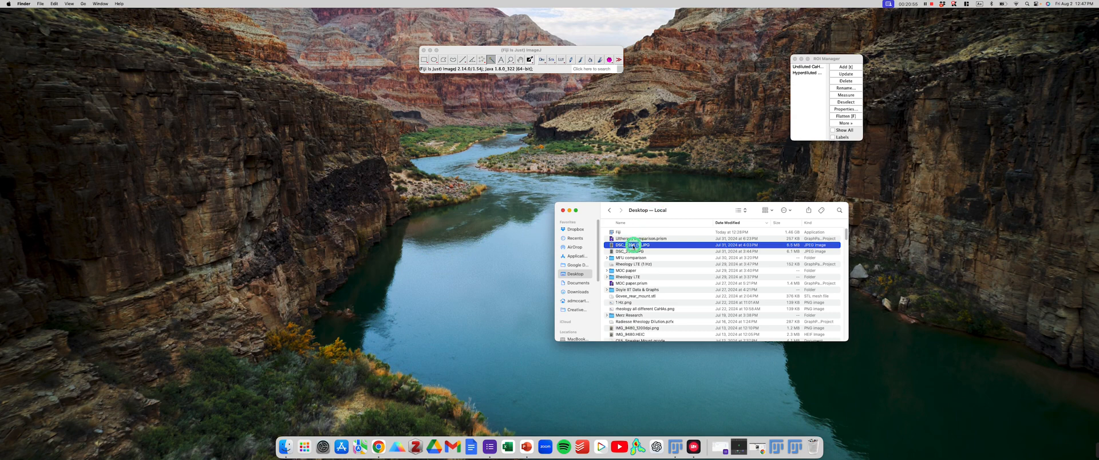
drag(508, 68, 507, 68)
click(564, 211)
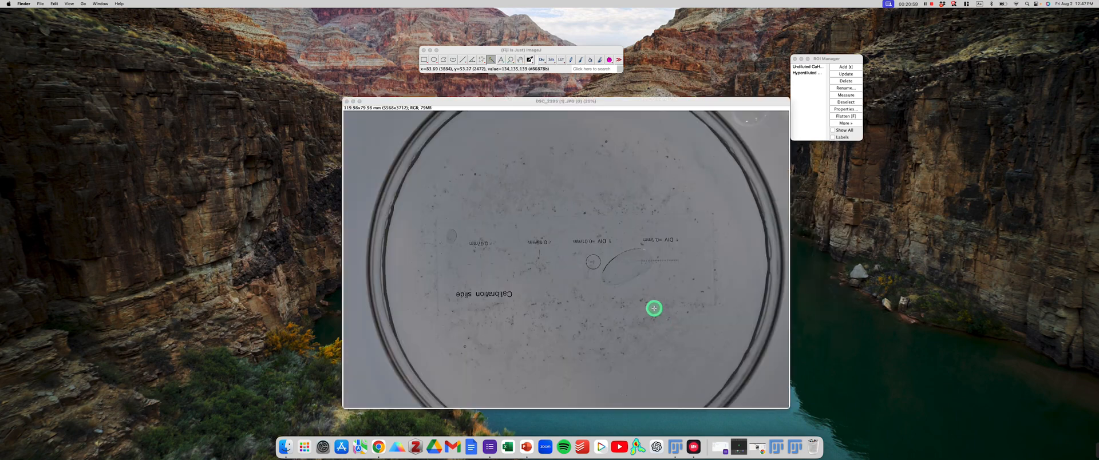
Draw a straight line along the full 1 DIV = 0.1 mm calibration scale, from mark 10 to mark 0.
click(656, 261)
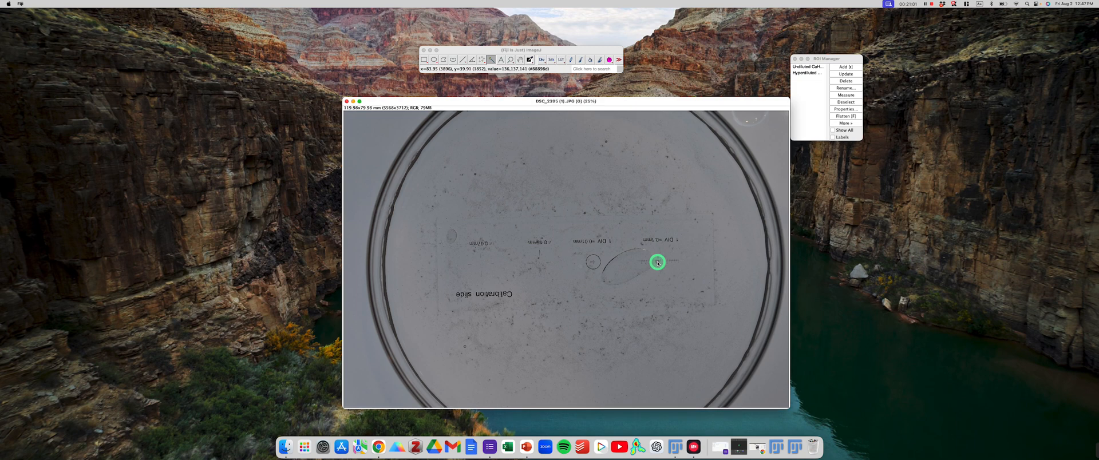
key(plus)
key(plus)
key(plus)
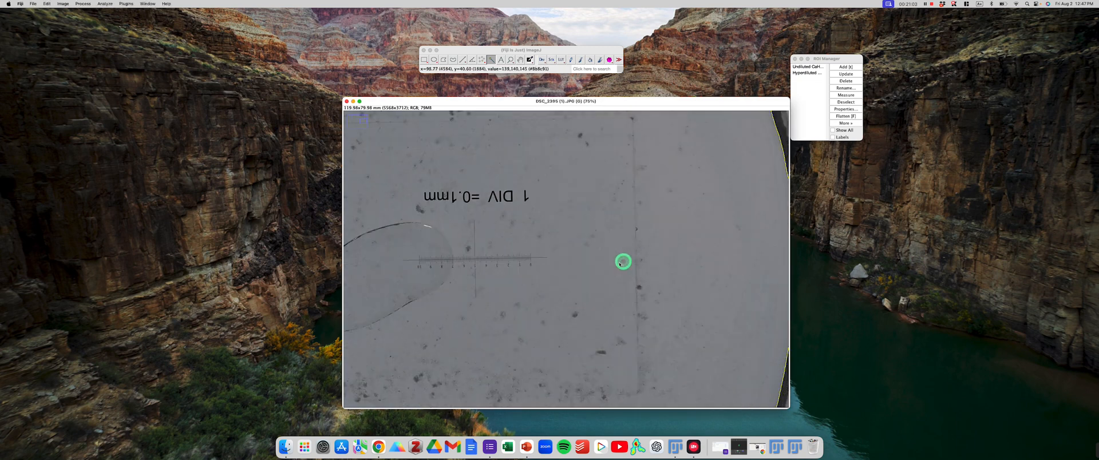
click(464, 61)
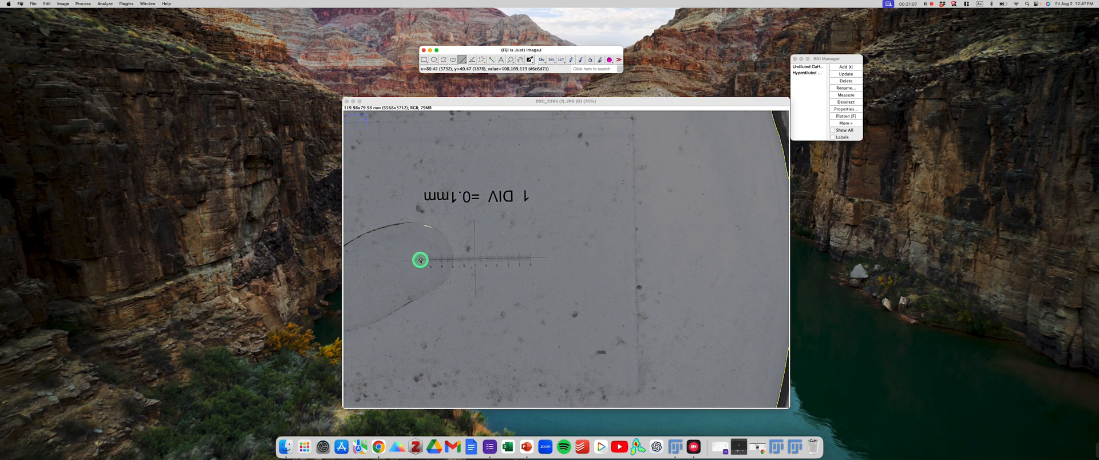
click(420, 261)
click(534, 253)
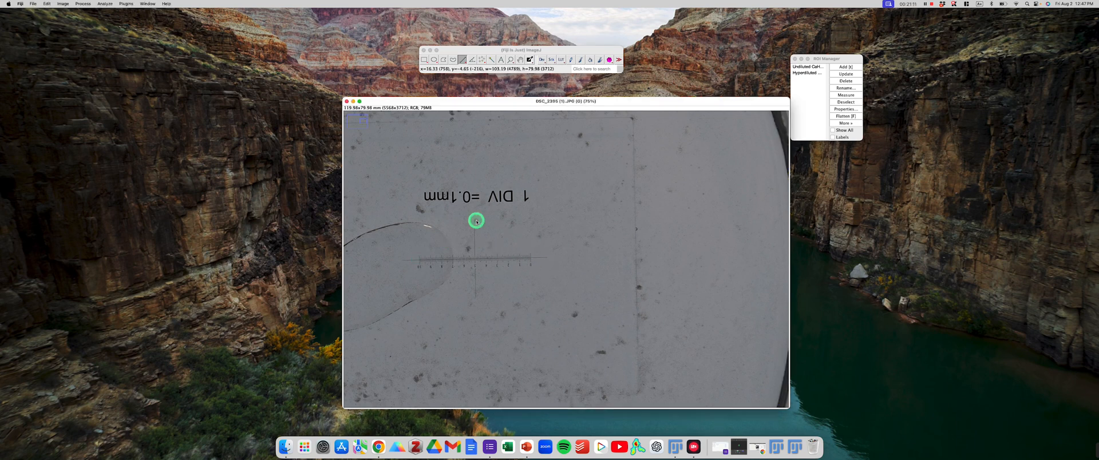
key(minus)
key(minus)
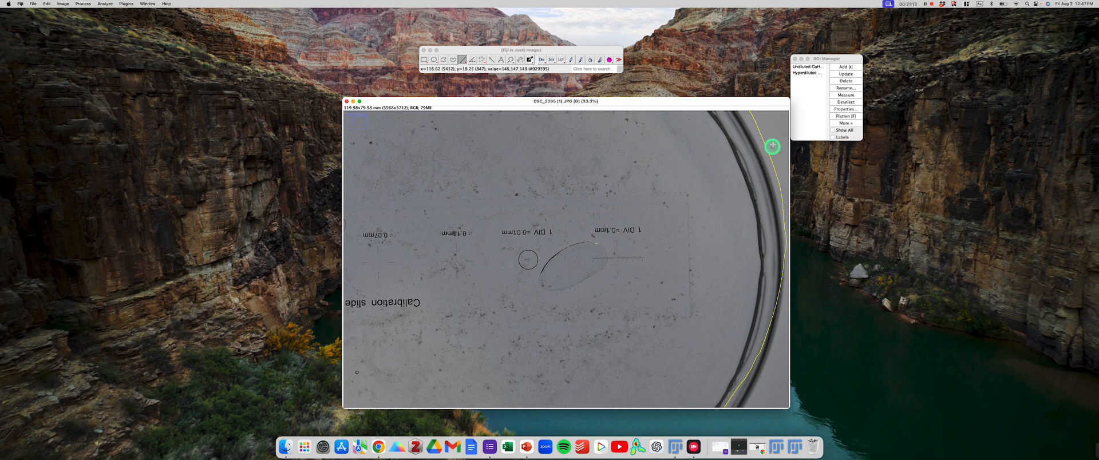
key(plus)
key(plus)
key(plus)
key(plus)
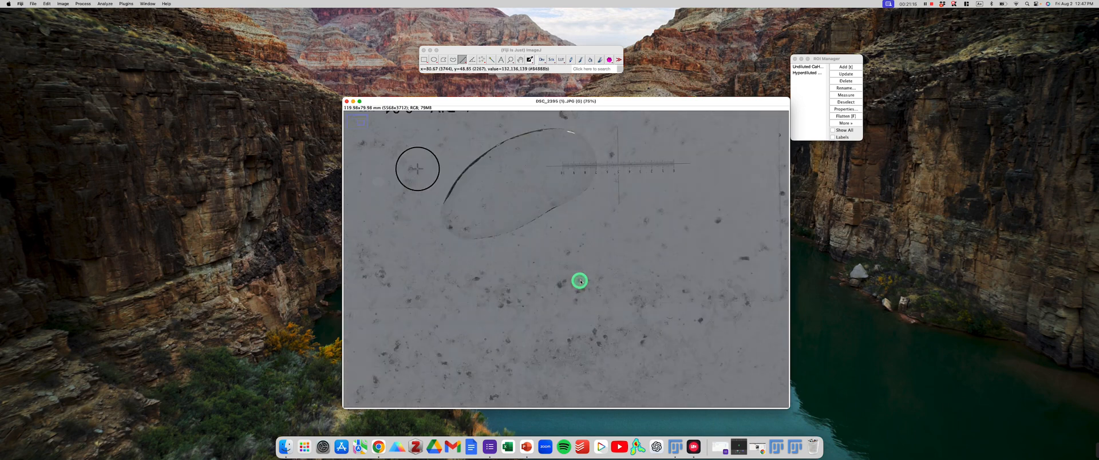
key(plus)
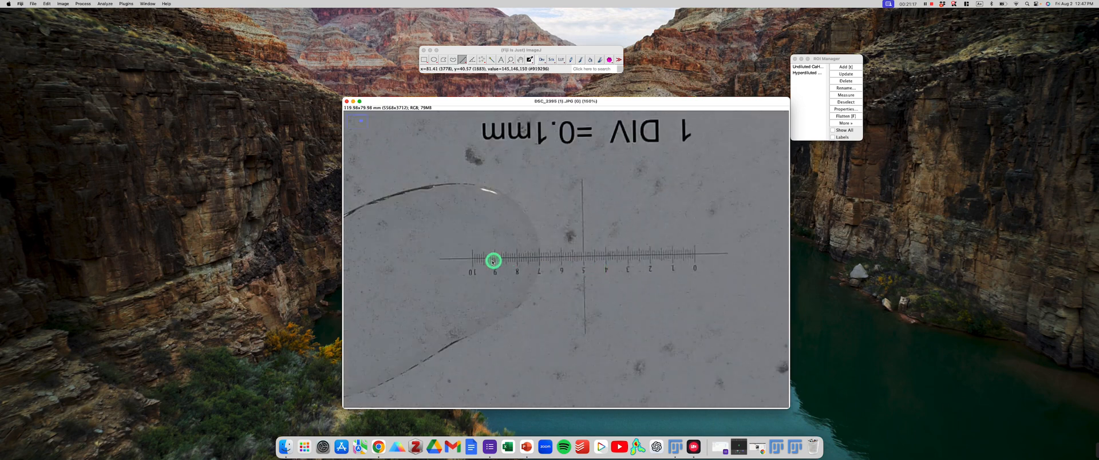
drag(473, 258, 700, 254)
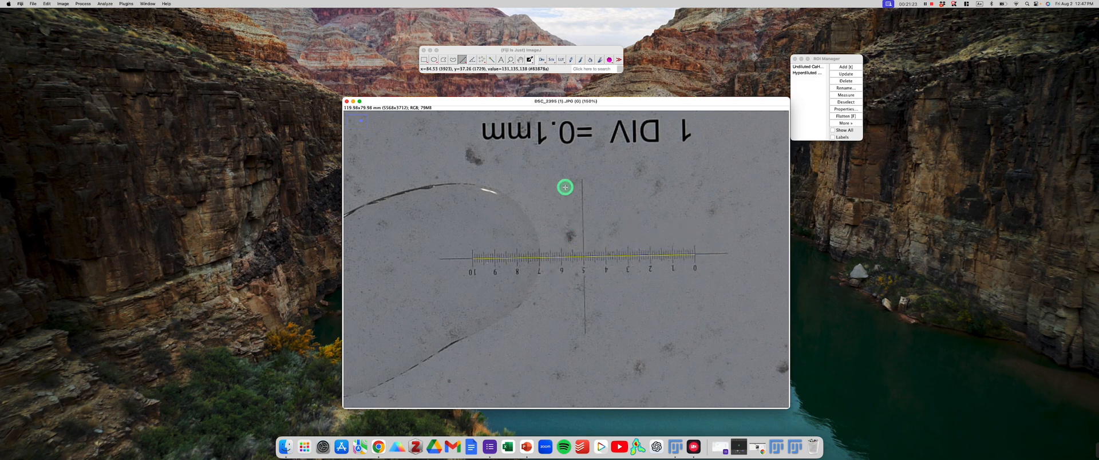
Discard the accumulated particle measurements without saving them and close the Summary table.
click(796, 450)
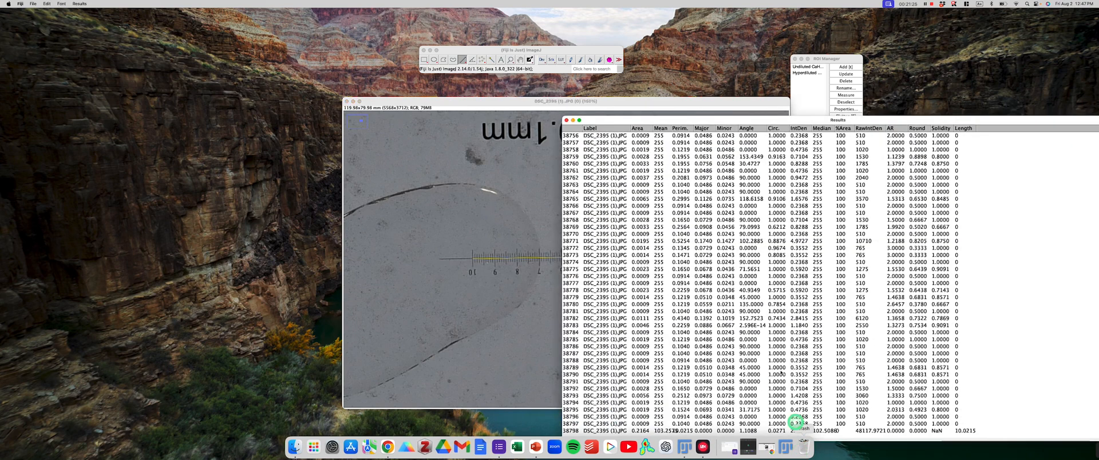
click(566, 121)
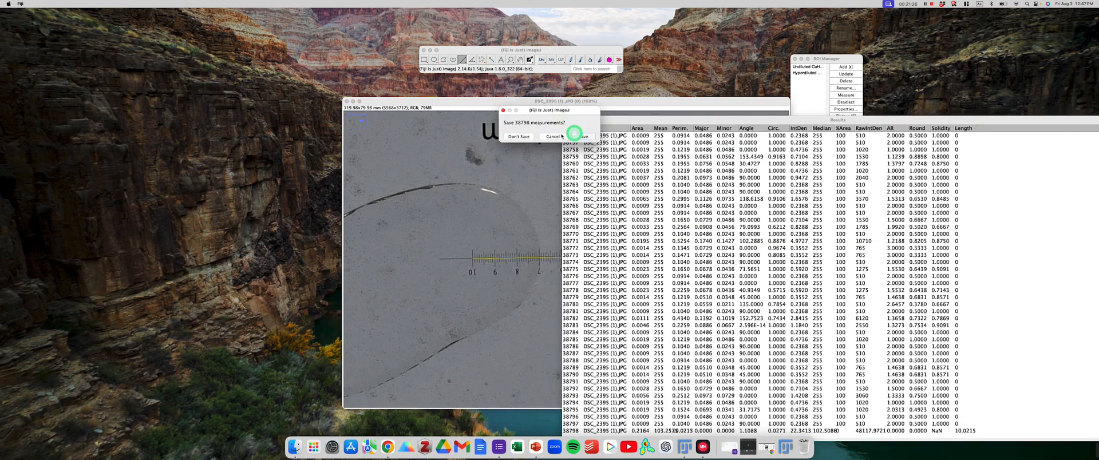
click(525, 136)
click(786, 445)
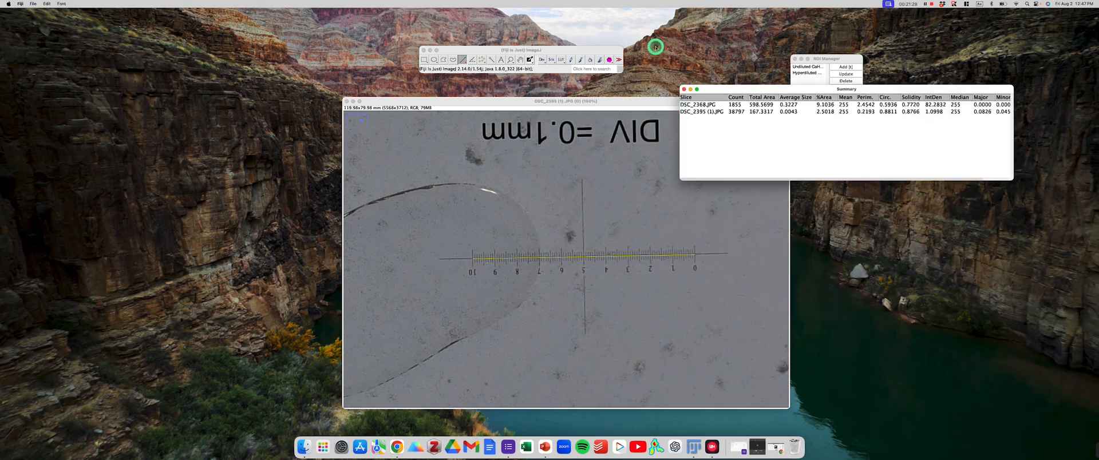
click(682, 89)
Measure the scale line's length and close the new Results table without saving.
key(super+m)
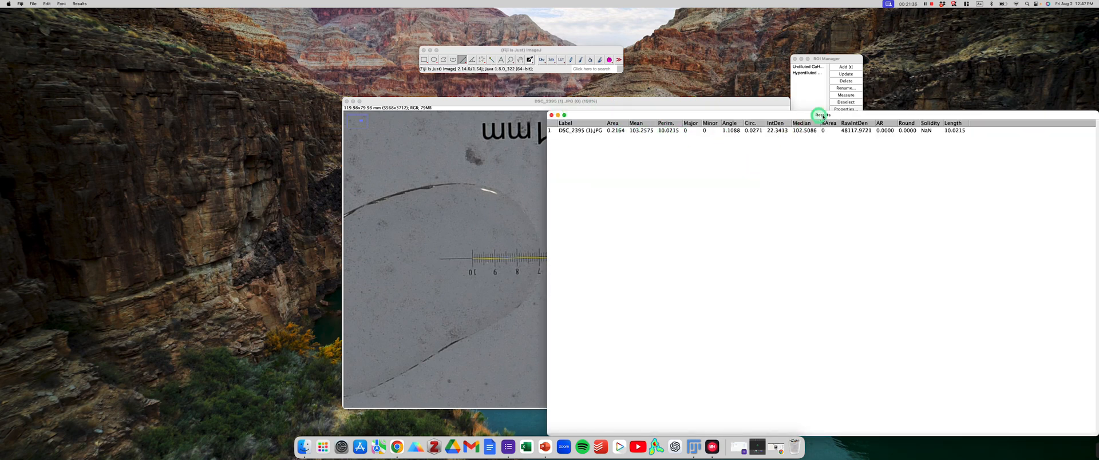
drag(832, 114, 715, 100)
click(836, 129)
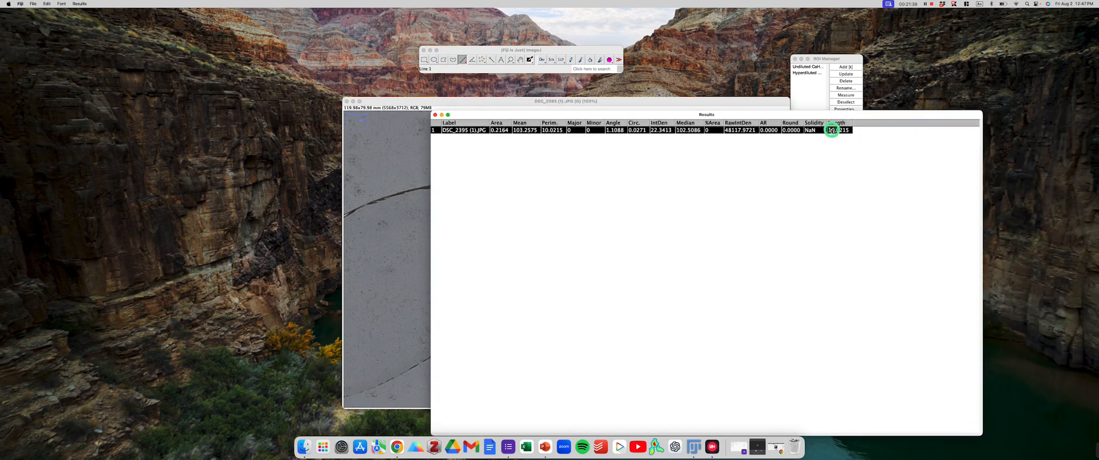
click(436, 115)
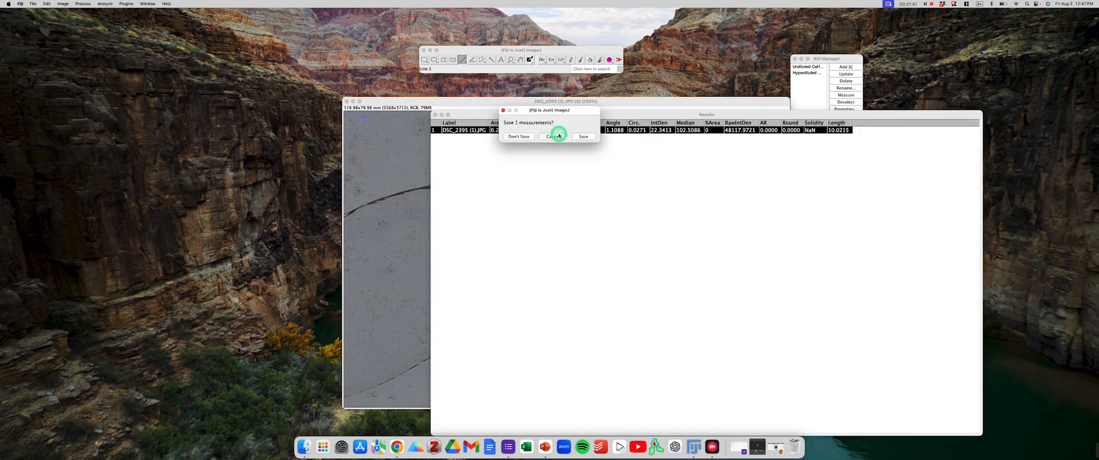
click(527, 137)
Apply the stored hyperdiluted dish ROI to the image and clear everything outside it.
key(minus)
key(minus)
key(minus)
key(minus)
key(minus)
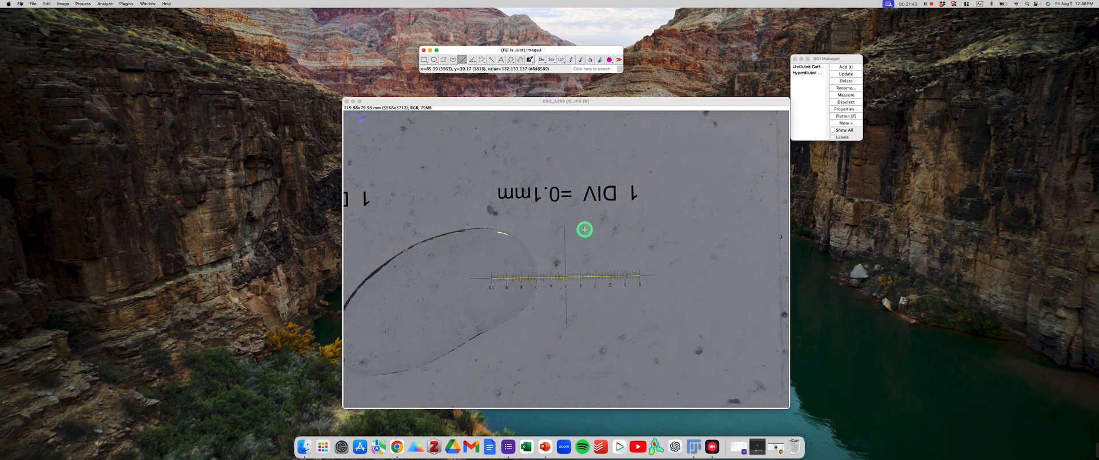
key(minus)
key(minus)
key(plus)
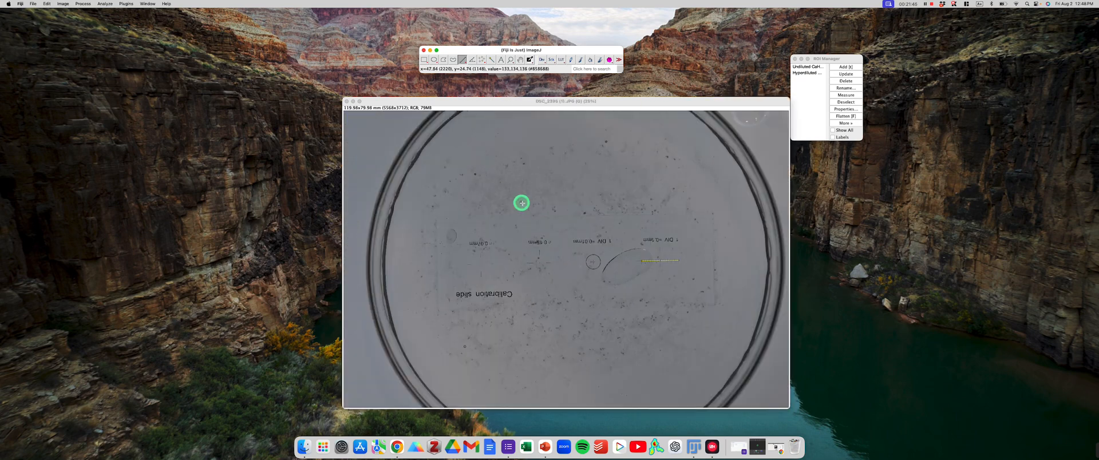
click(641, 206)
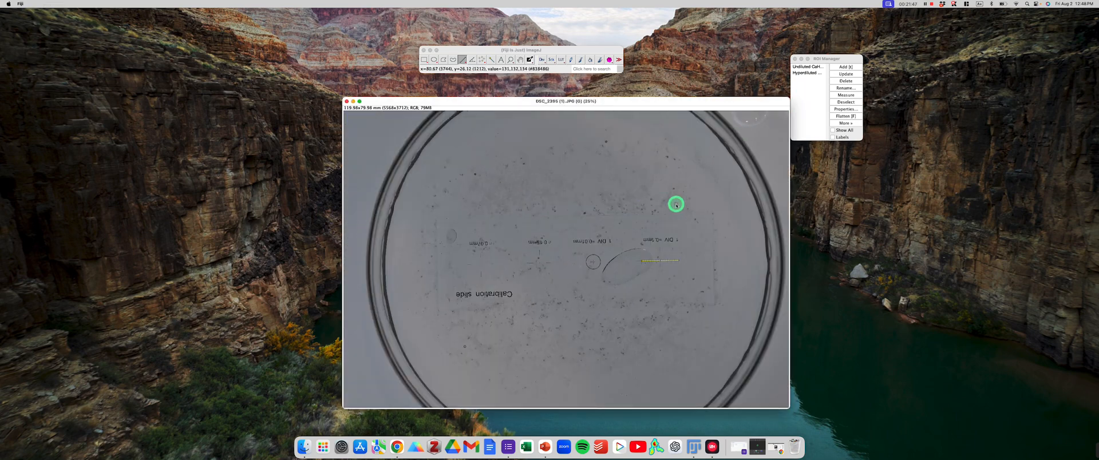
click(808, 72)
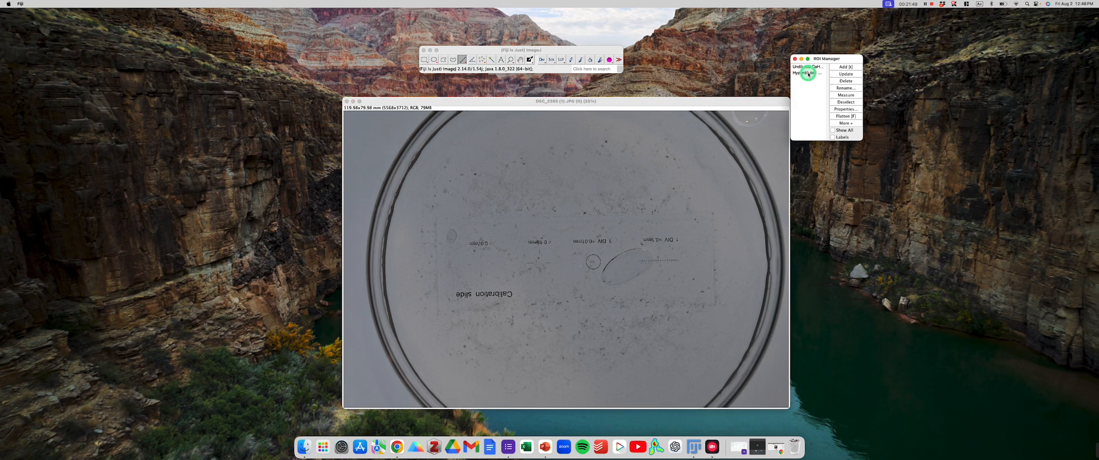
click(805, 72)
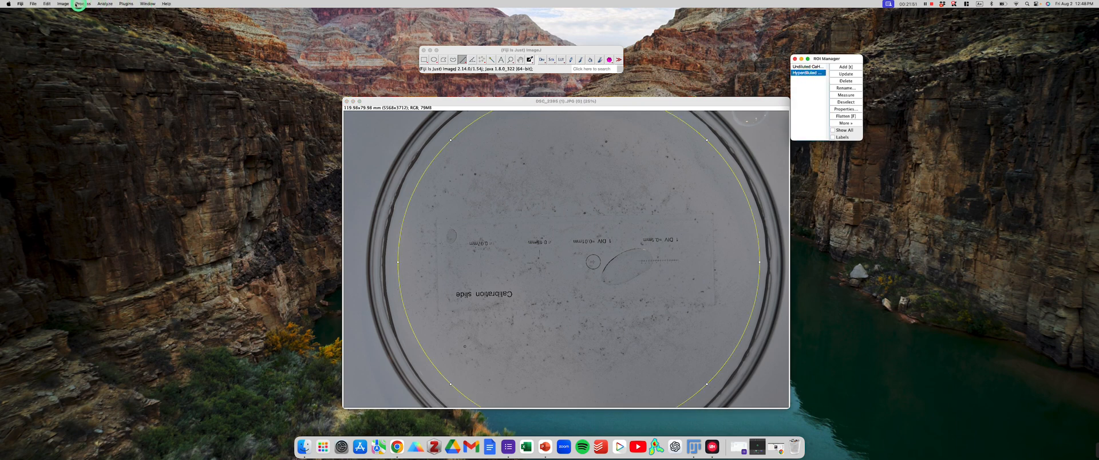
click(47, 4)
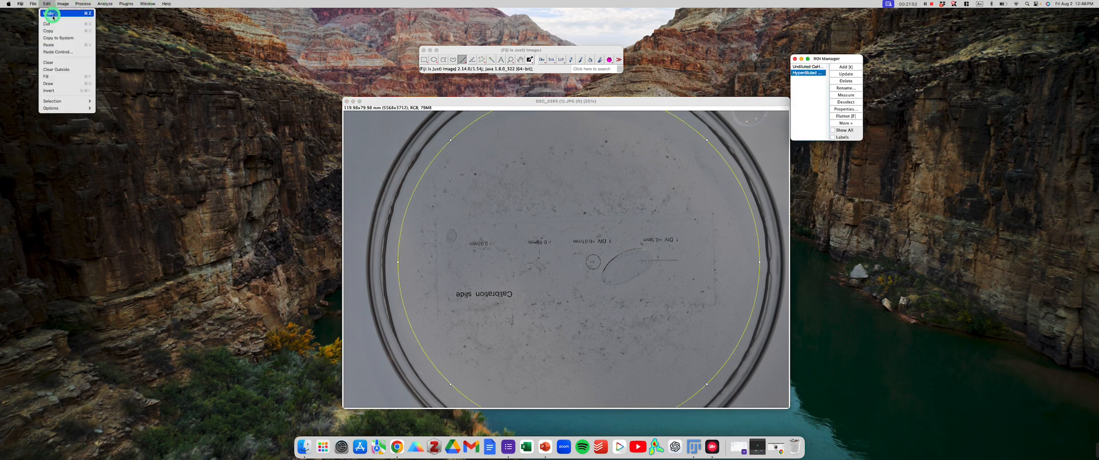
click(61, 69)
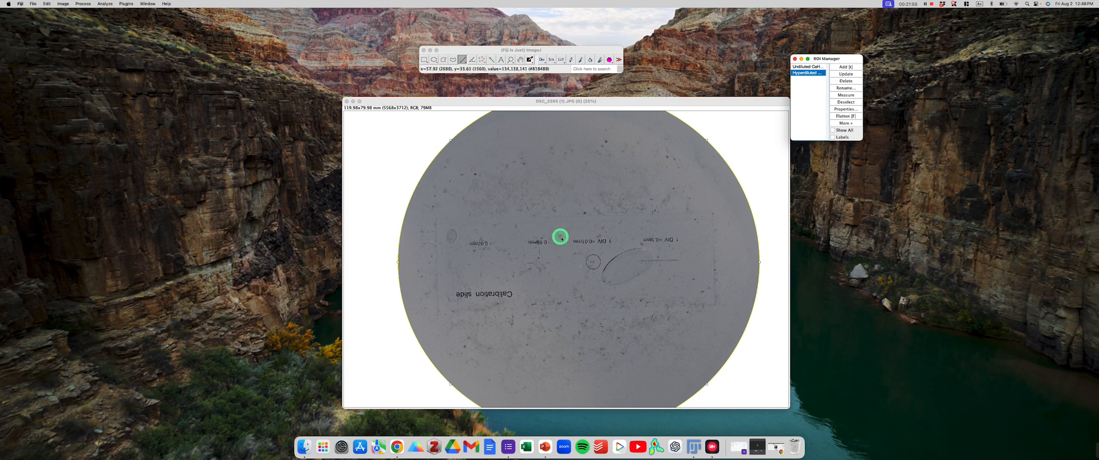
click(606, 258)
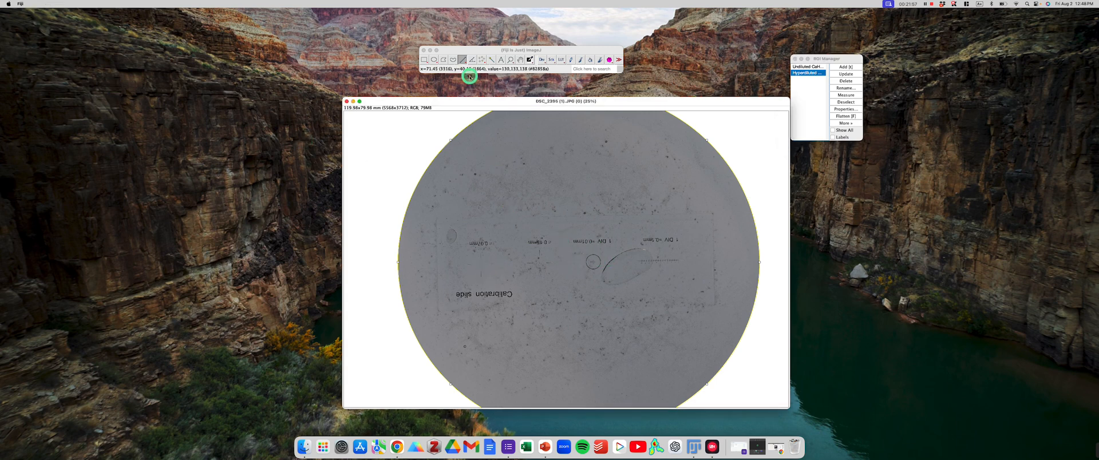
click(426, 61)
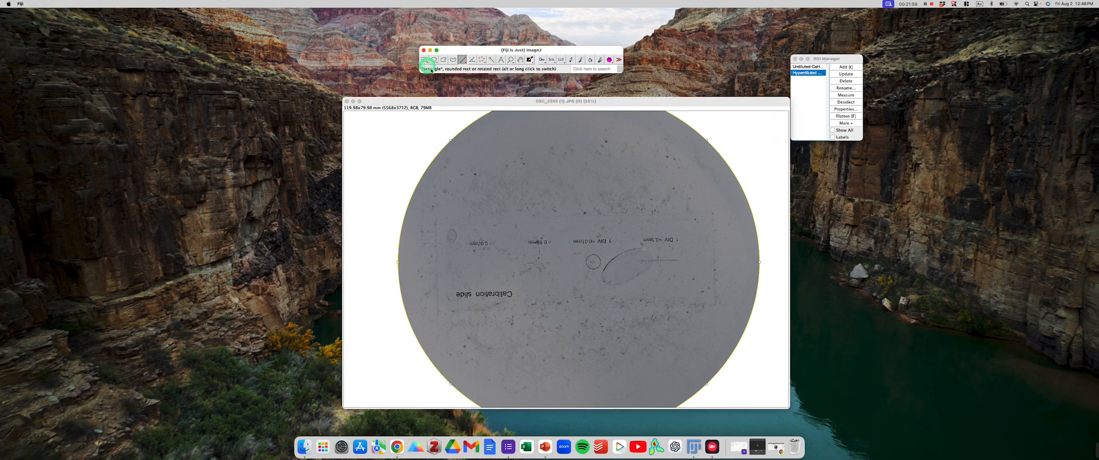
click(425, 60)
click(457, 303)
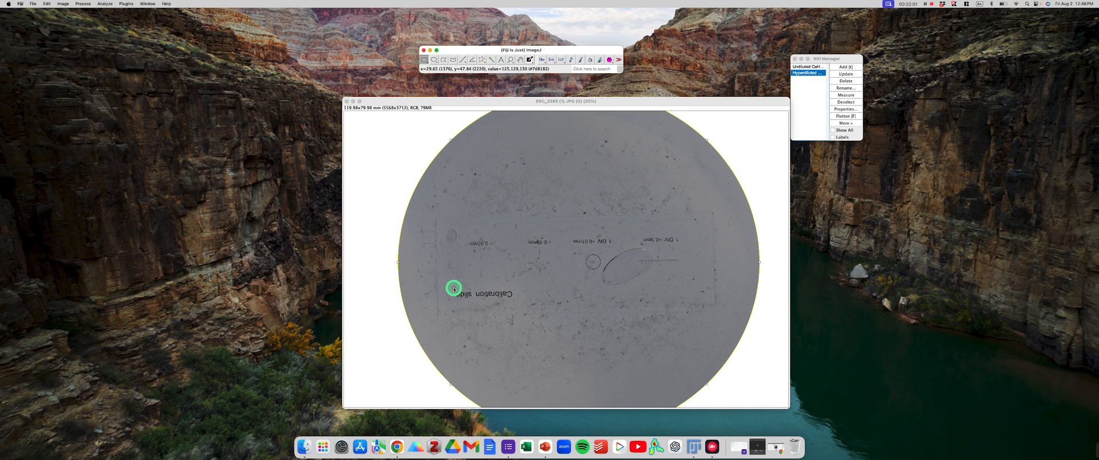
click(503, 302)
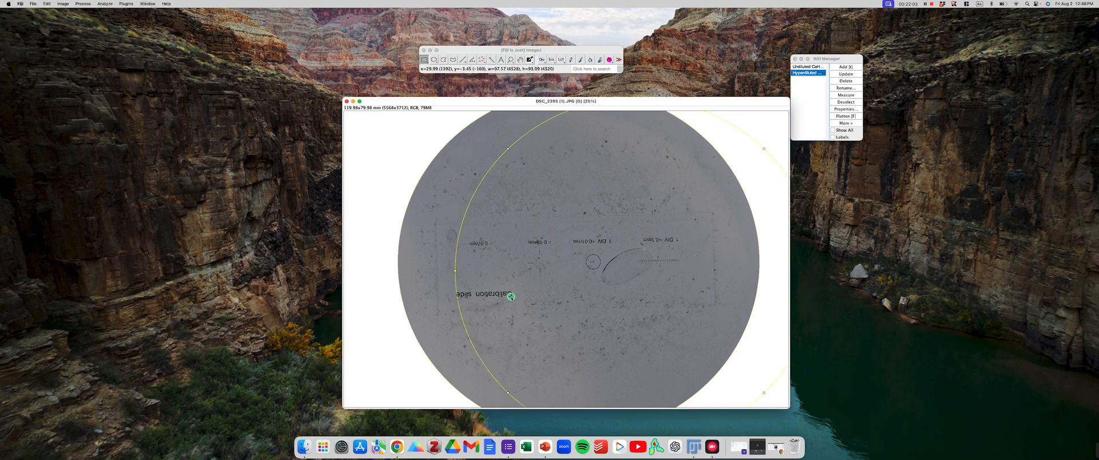
click(441, 220)
Select the "Calibration slide" lettering with a tight rectangle and clear it from the image.
click(424, 59)
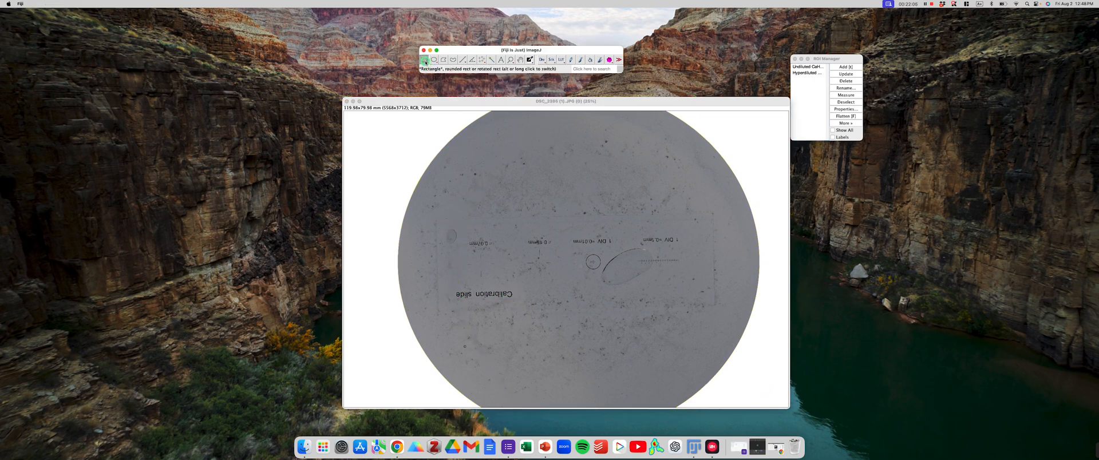
click(465, 295)
click(490, 300)
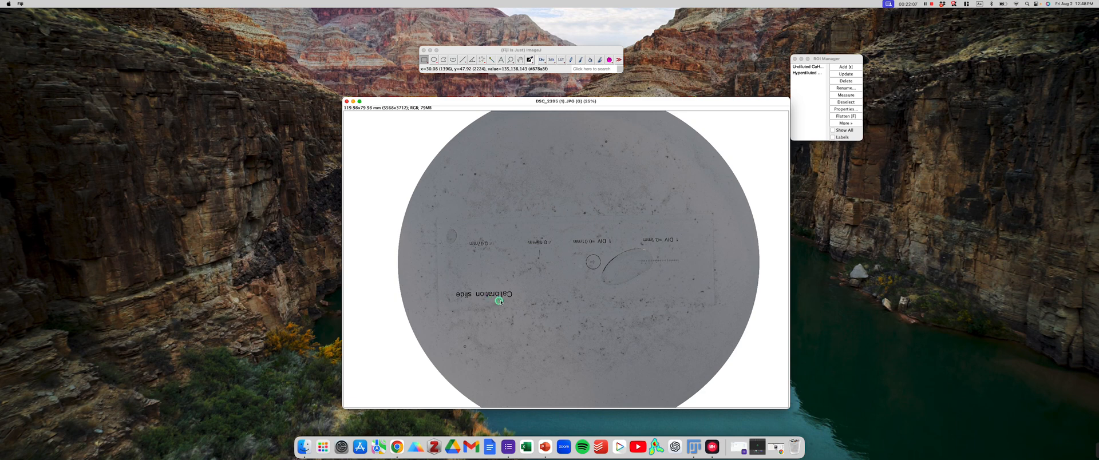
drag(502, 301, 455, 288)
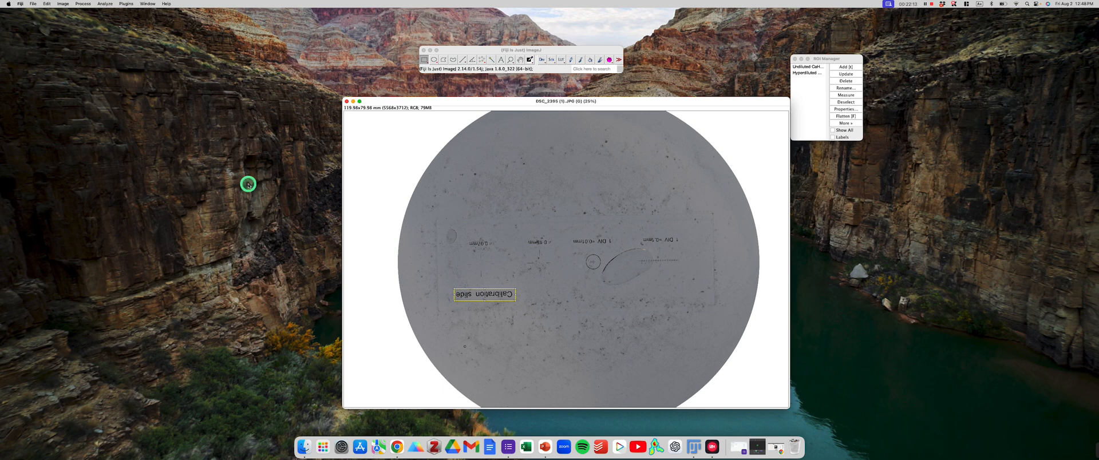
click(47, 5)
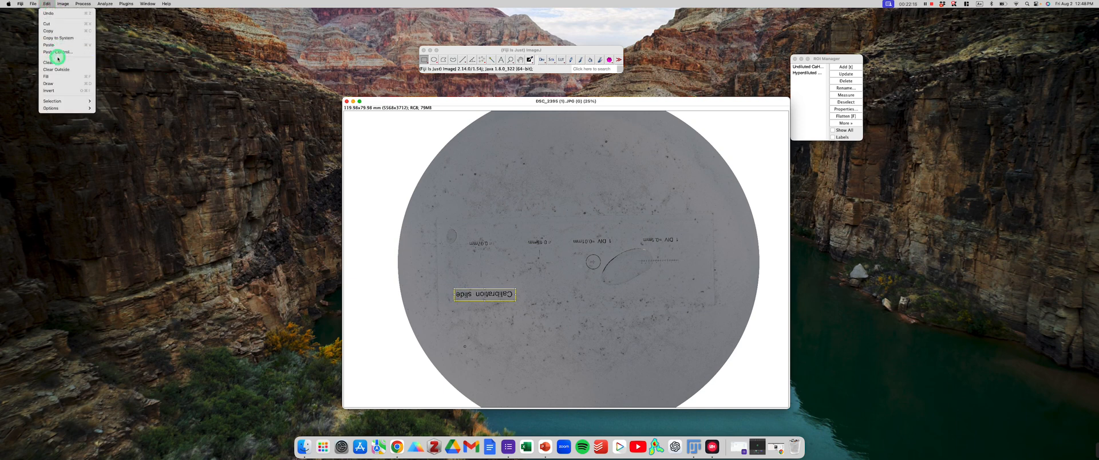
click(57, 60)
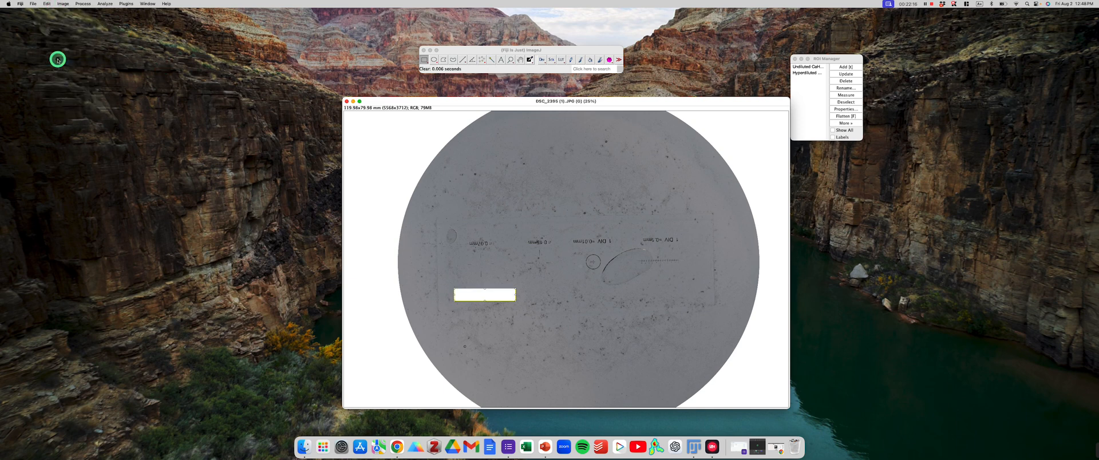
Select the row of scale labels ending at 1 DIV = 0.1 mm with one long rectangle and clear it.
click(611, 283)
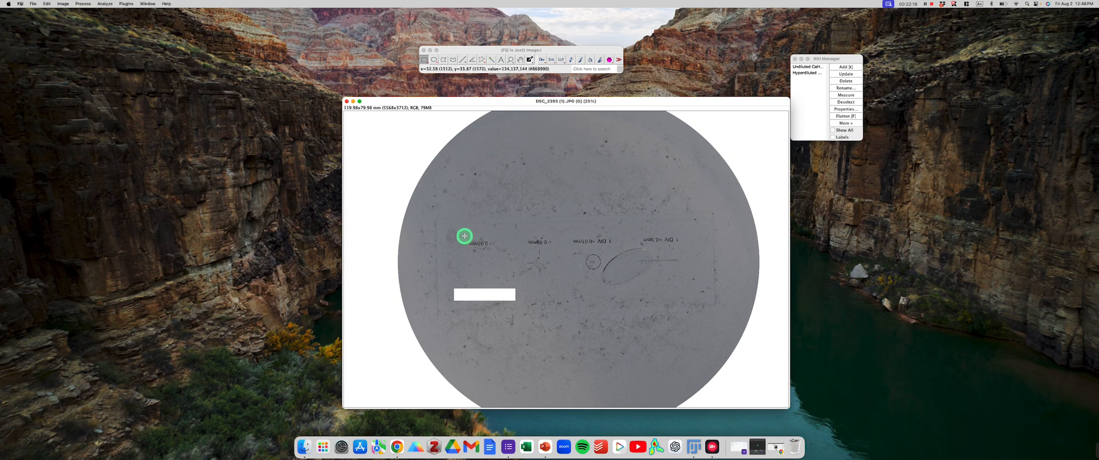
drag(483, 239, 681, 246)
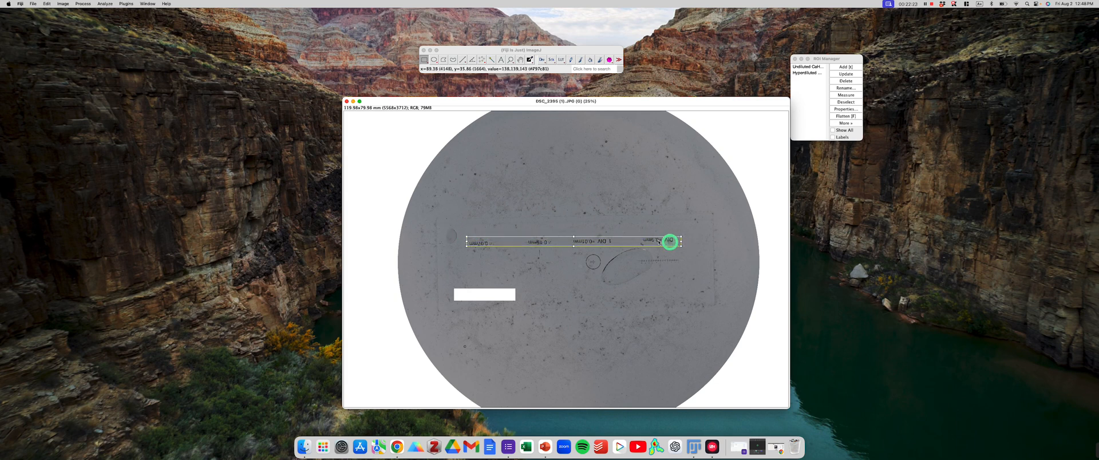
click(49, 4)
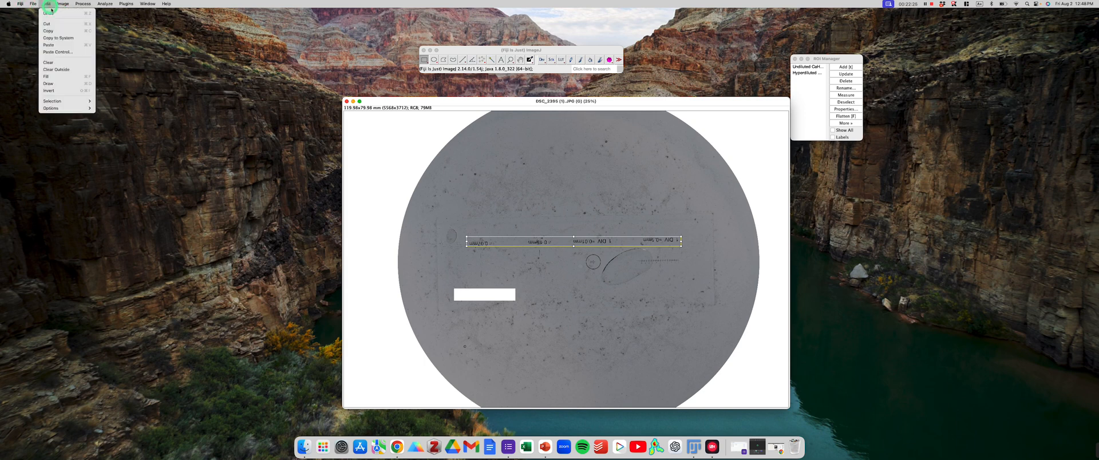
click(61, 63)
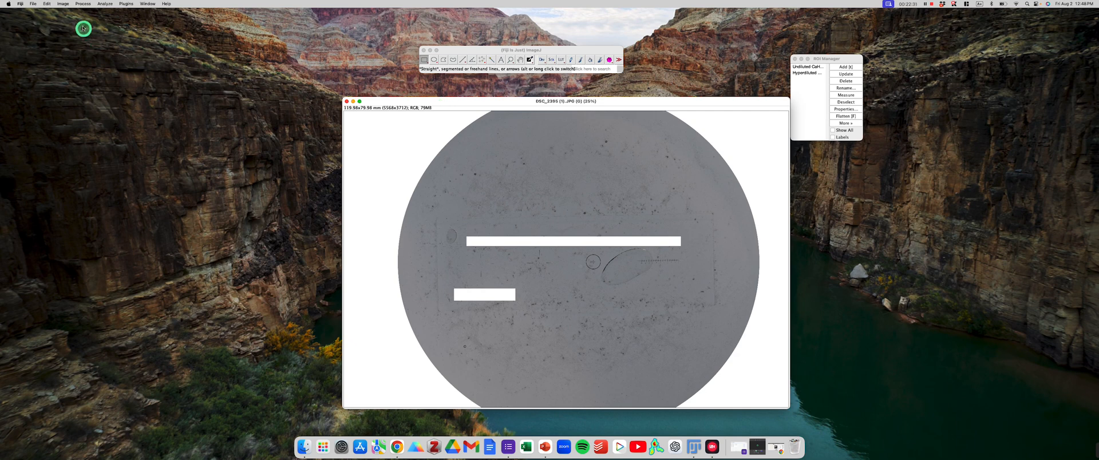
Convert the cleared hyperdiluted image to 8-bit and open the Threshold adjustment for it.
click(62, 3)
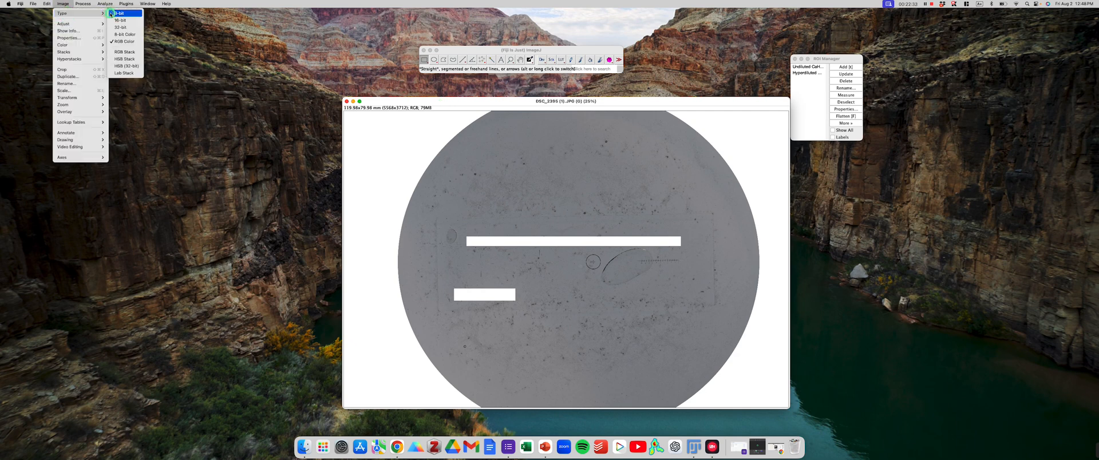
click(110, 13)
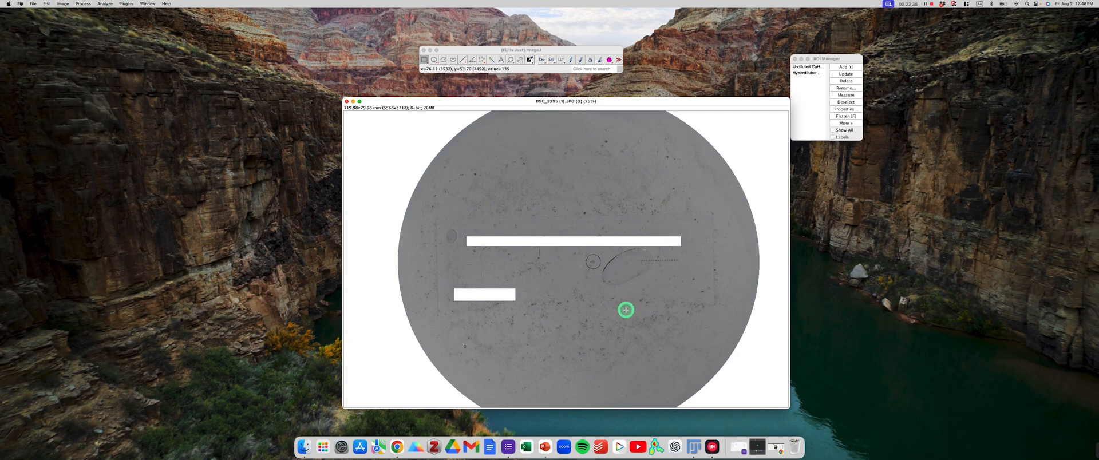
key(plus)
key(plus)
key(plus)
key(plus)
key(plus)
key(plus)
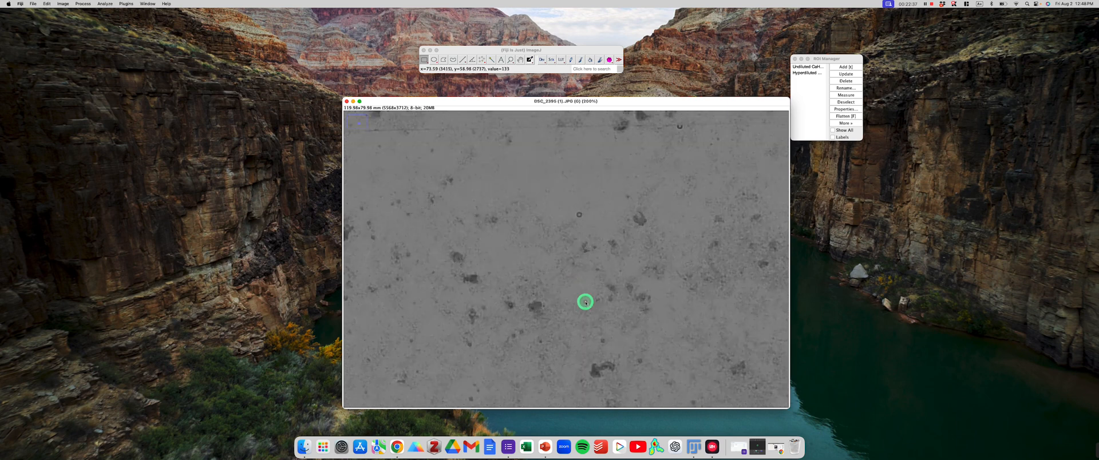
click(69, 5)
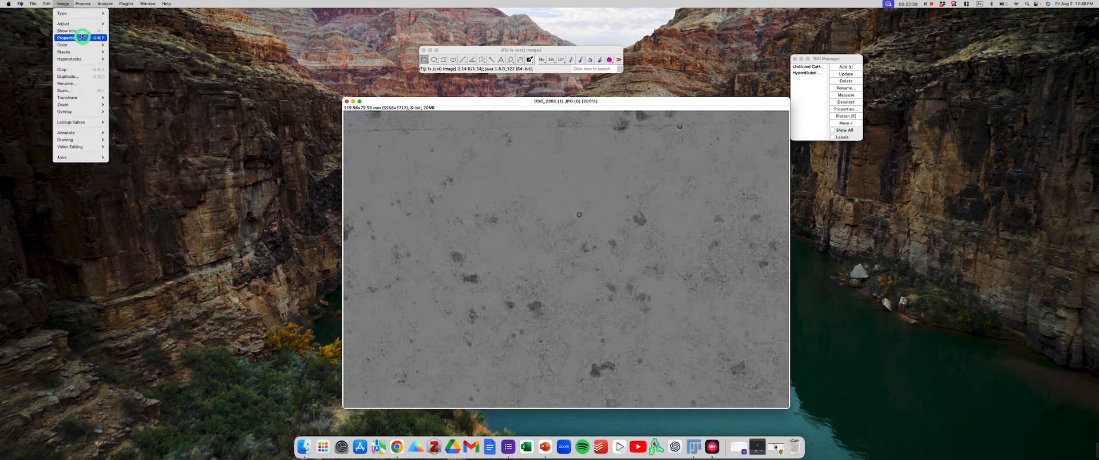
mouse_move(74, 24)
click(150, 38)
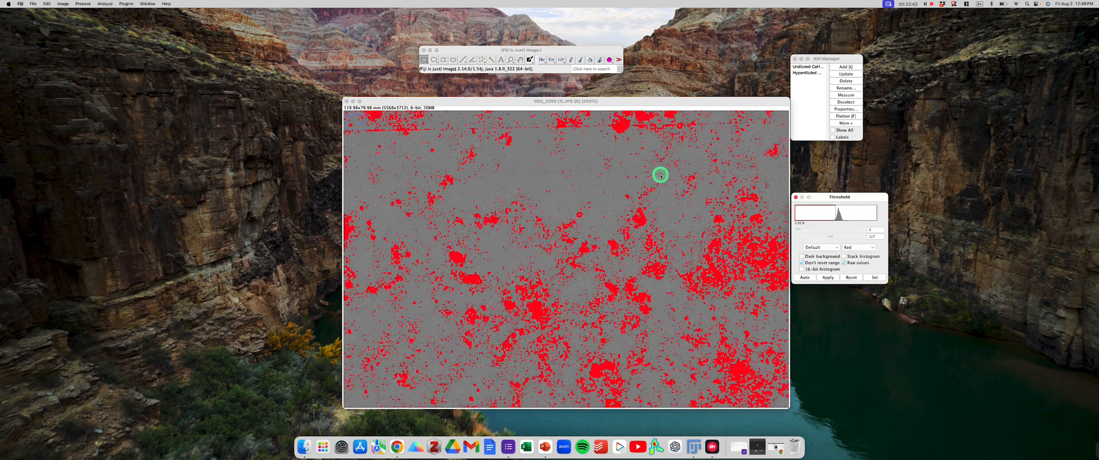
drag(836, 198, 897, 207)
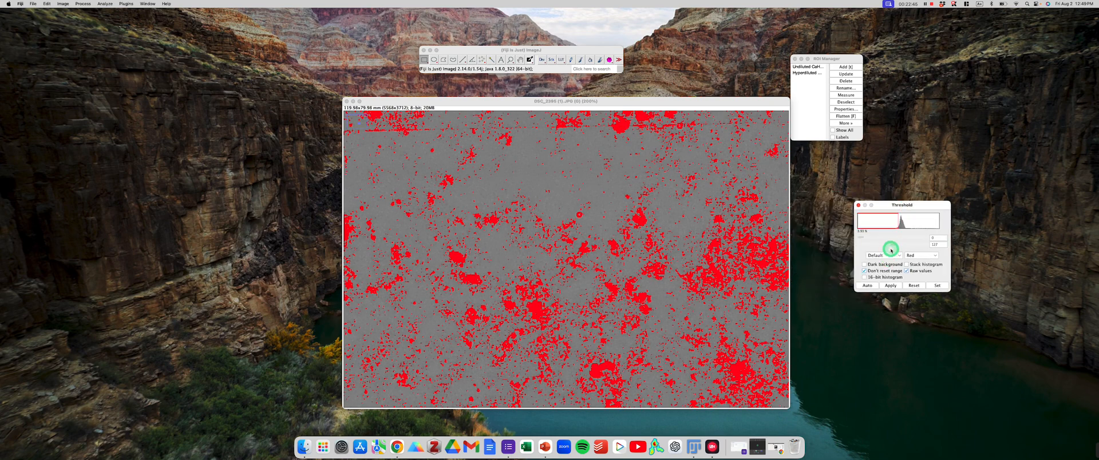
Lower the upper threshold limit slightly below the automatic level, restricting the red overlay mainly to the dark particles.
drag(891, 246, 886, 247)
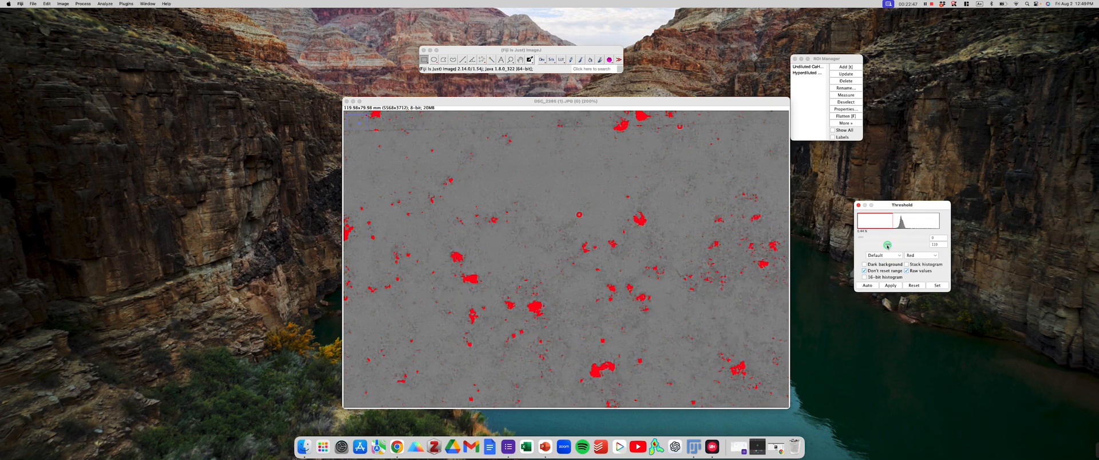
click(871, 285)
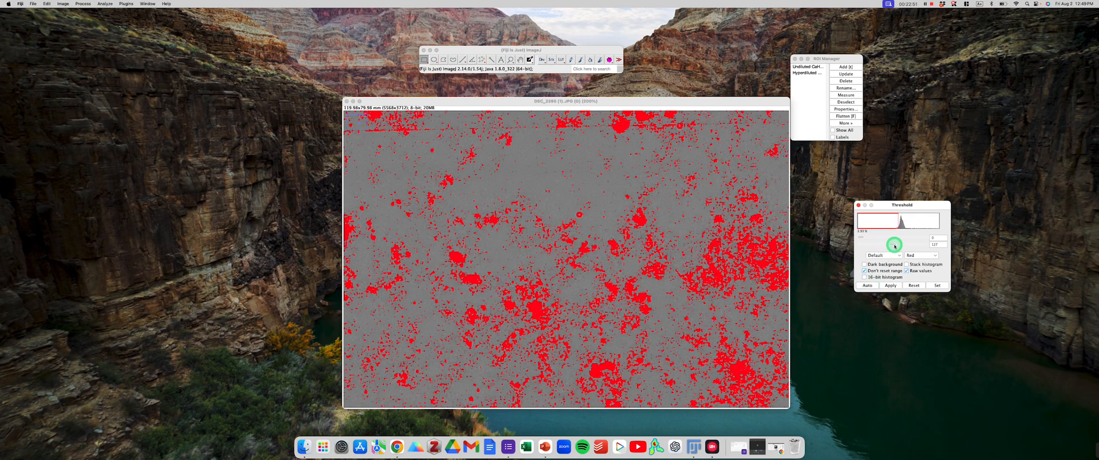
drag(894, 245, 891, 245)
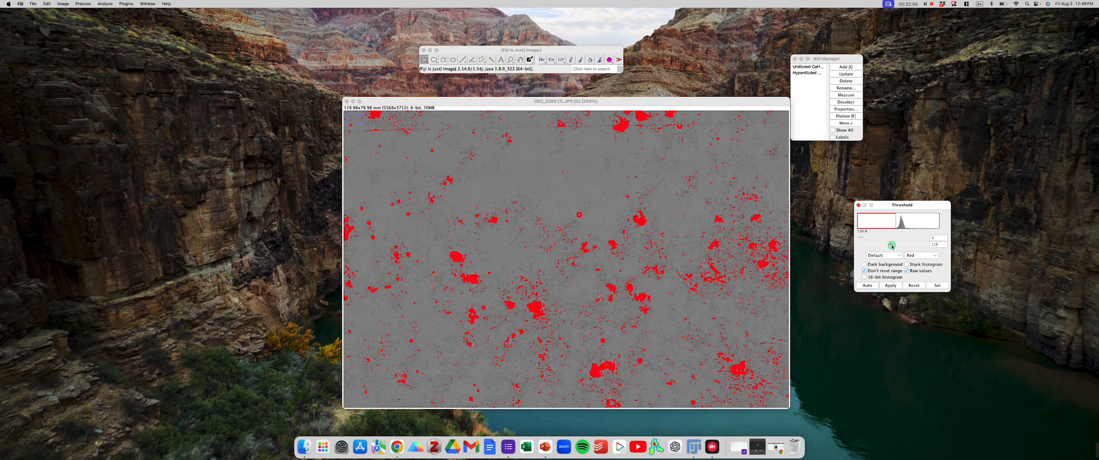
key(minus)
key(minus)
key(minus)
key(minus)
key(minus)
key(minus)
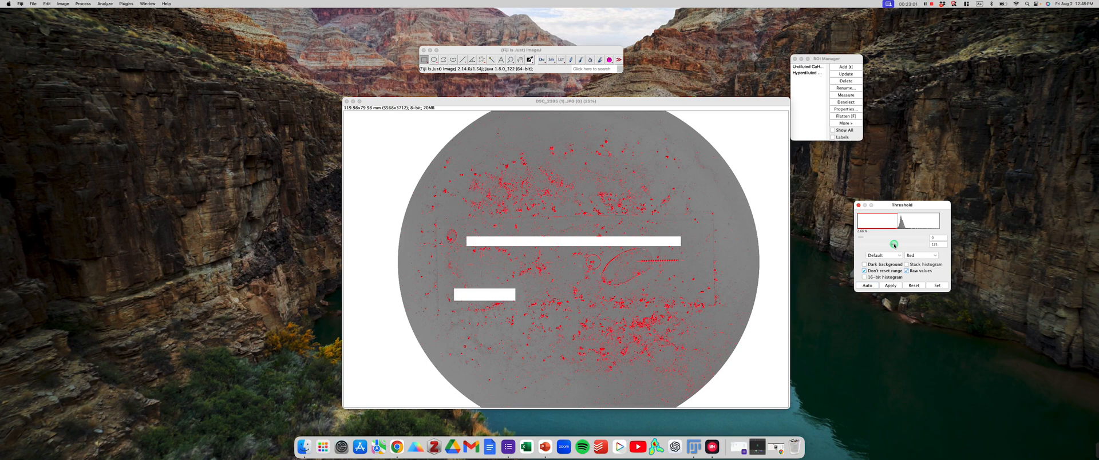
Compare the red overlay with the particles near the dish's lower edge and apply the threshold to make the image binary.
key(plus)
key(plus)
key(plus)
key(plus)
key(plus)
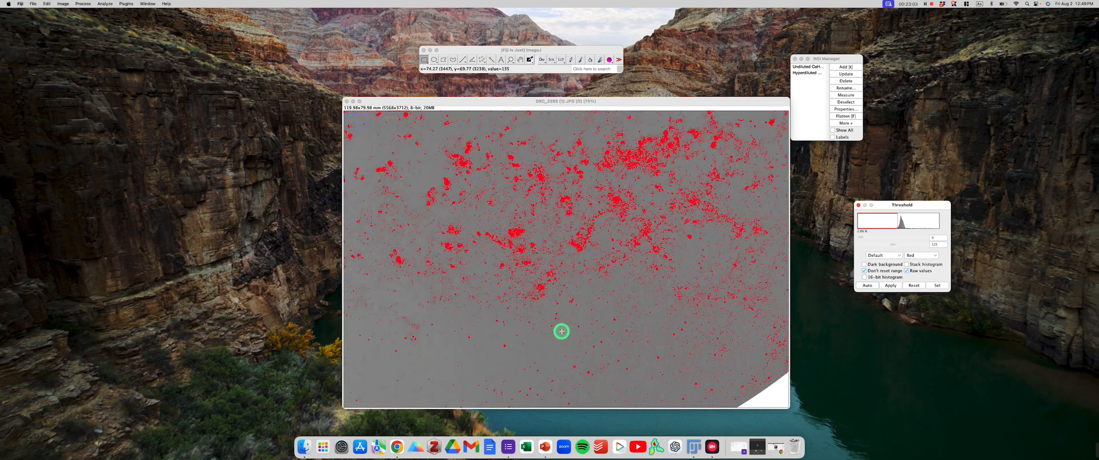
key(minus)
key(minus)
key(minus)
key(minus)
key(minus)
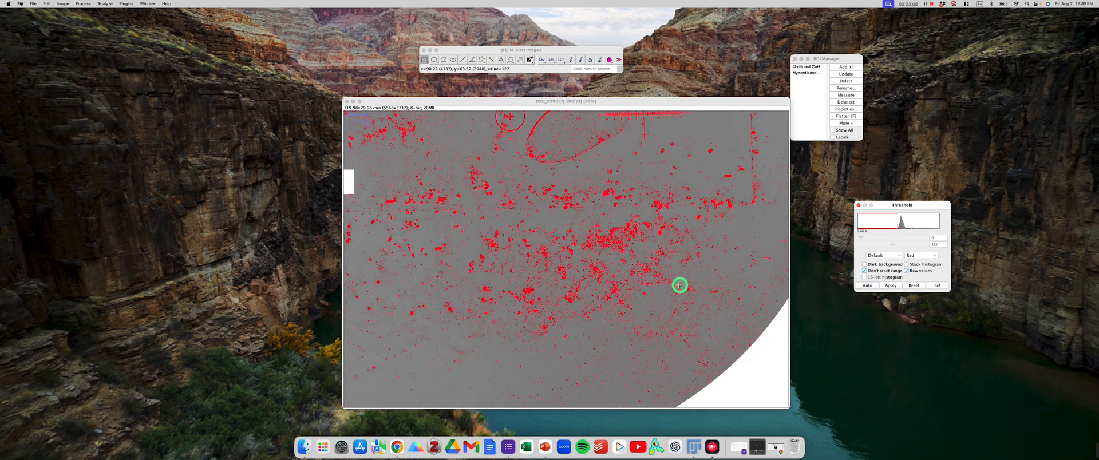
click(889, 286)
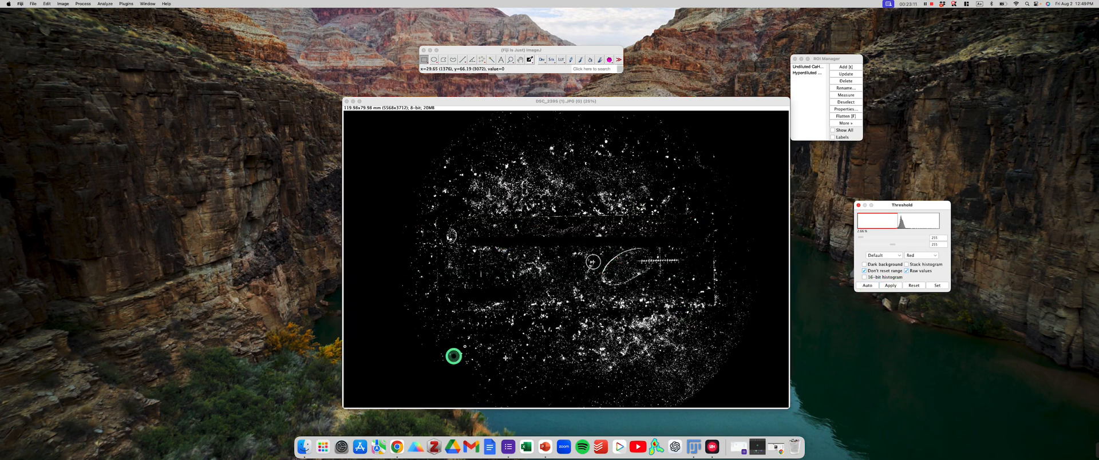
Examine a large irregular particle cluster in the lower part of the binary image and outline it with the Wand tool.
scroll(614, 322, up, 6)
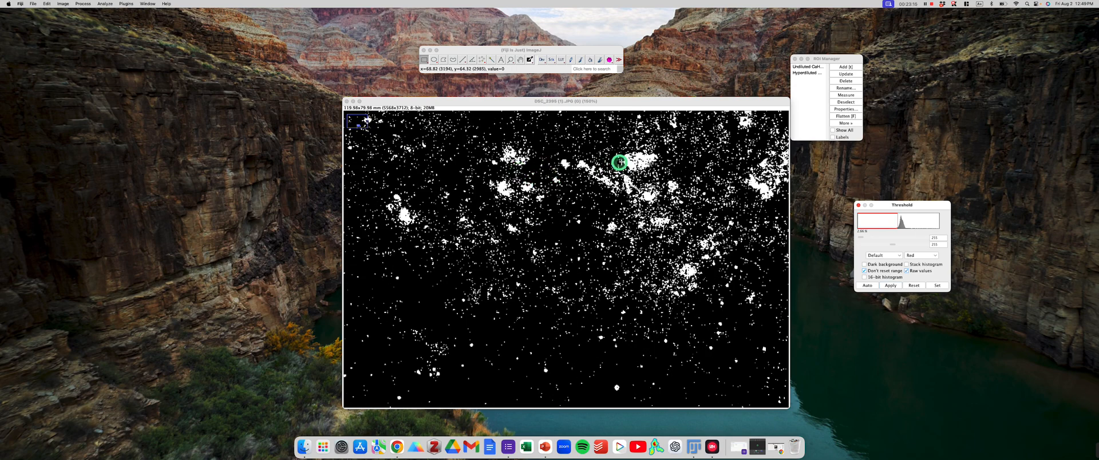
scroll(604, 172, up, 1)
scroll(574, 266, up, 2)
scroll(574, 266, up, 1)
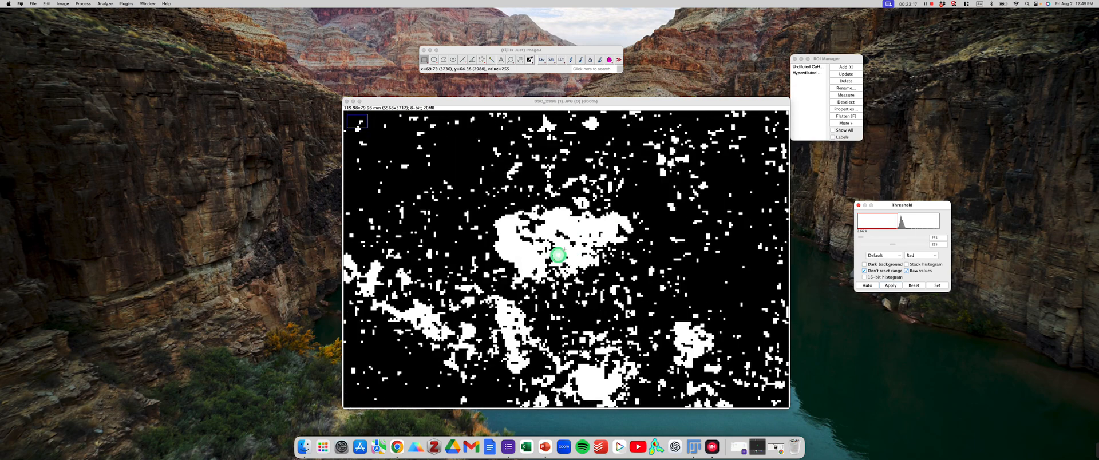
click(490, 63)
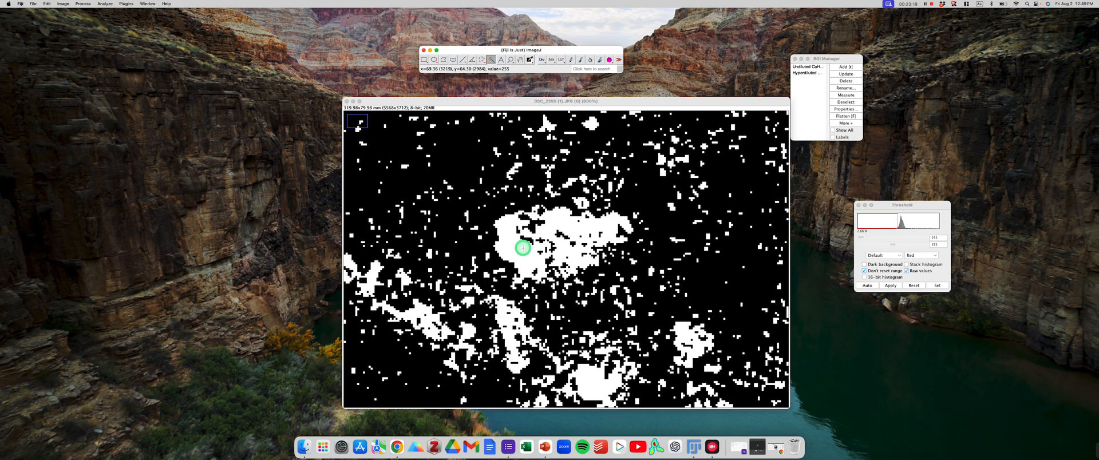
click(523, 247)
click(525, 269)
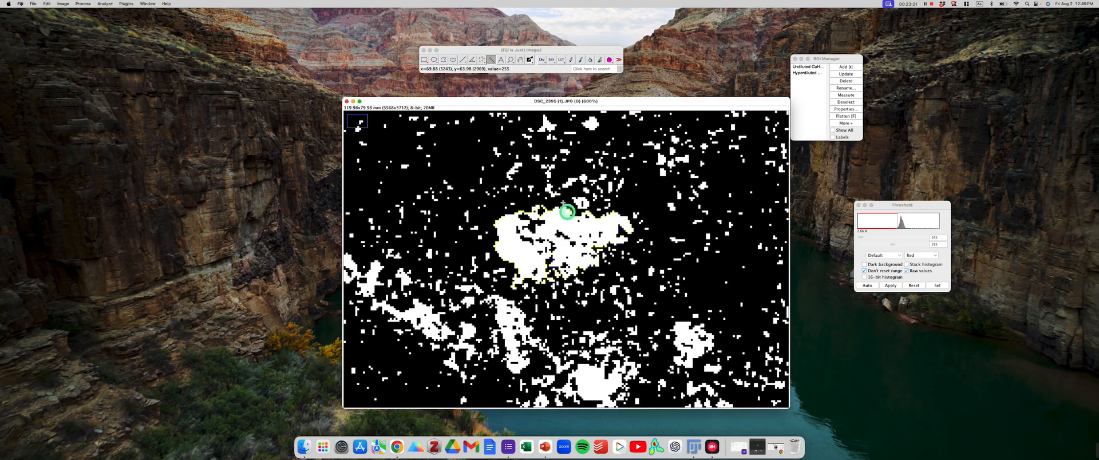
key(minus)
key(minus)
key(minus)
key(minus)
key(minus)
key(minus)
key(minus)
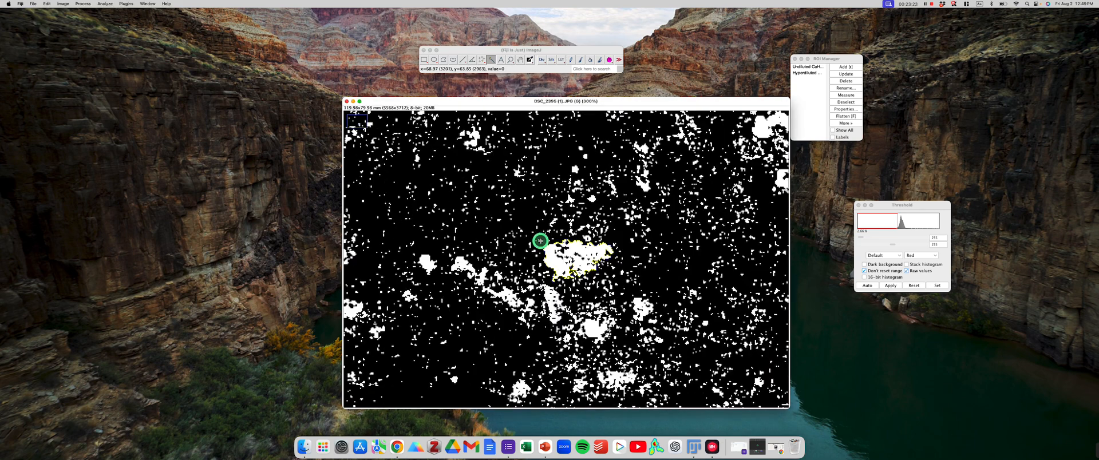
key(minus)
key(minus)
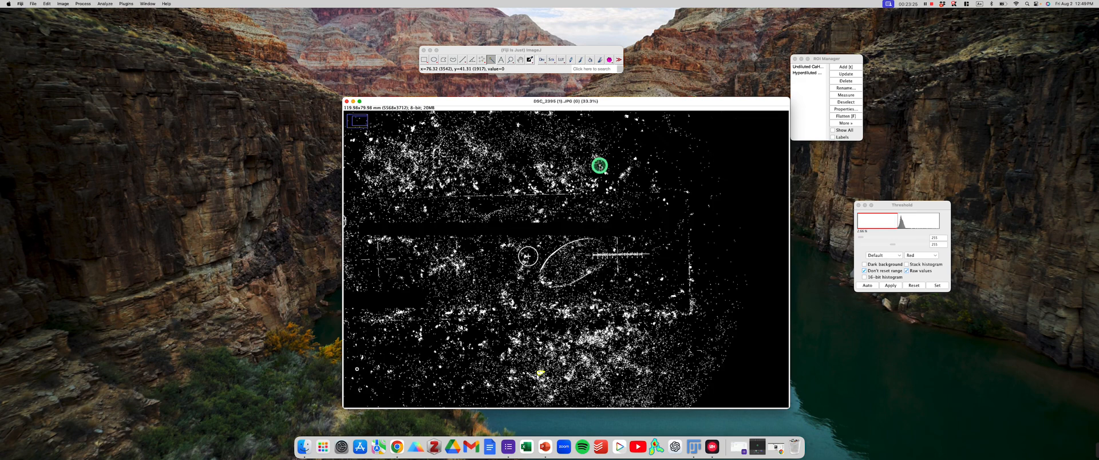
click(609, 61)
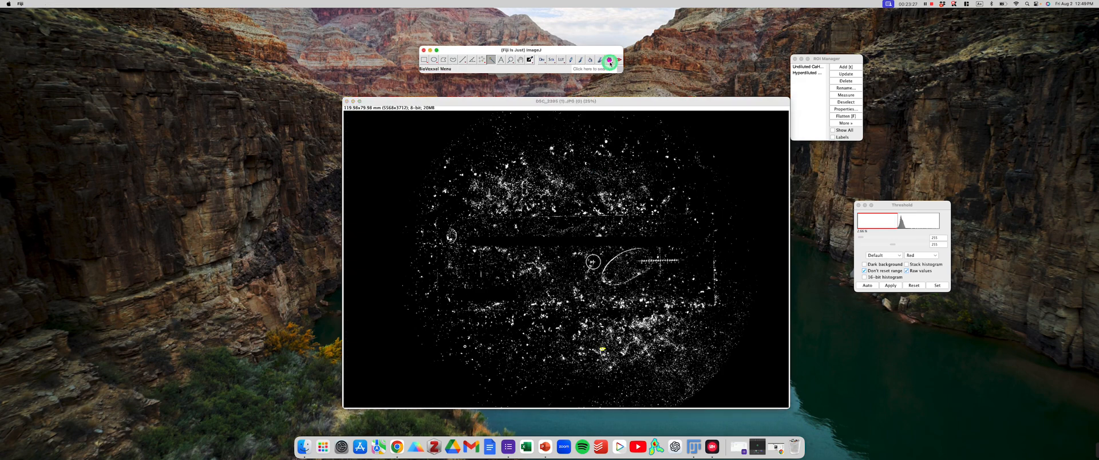
click(610, 61)
click(636, 99)
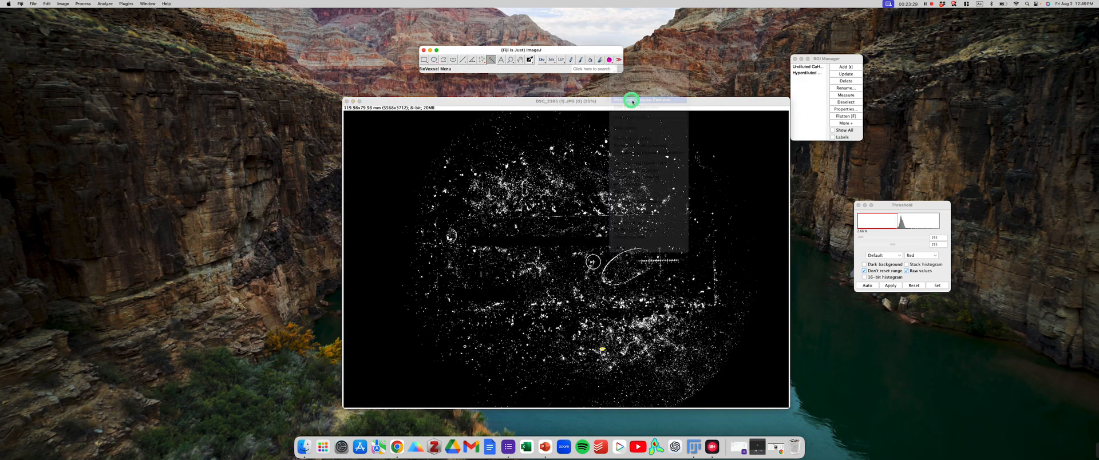
drag(572, 102, 969, 90)
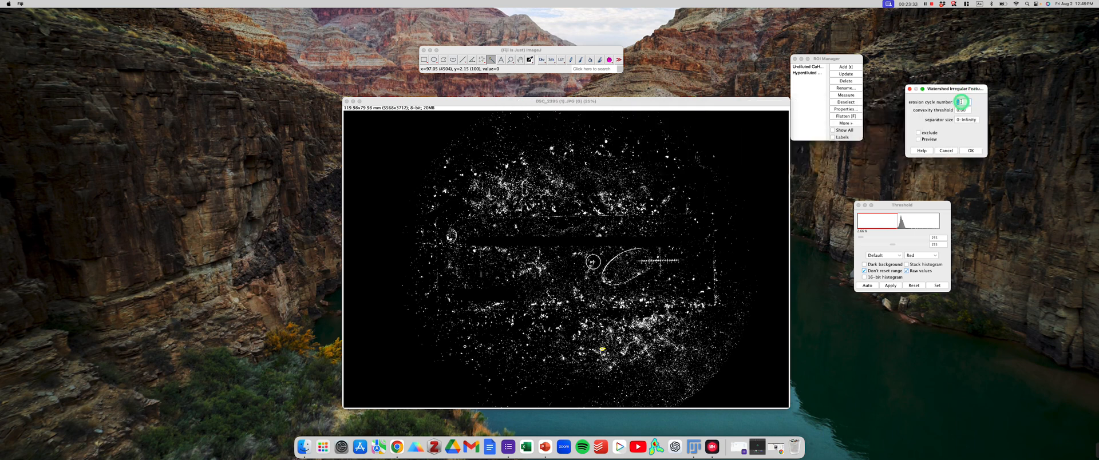
text(0)
click(924, 139)
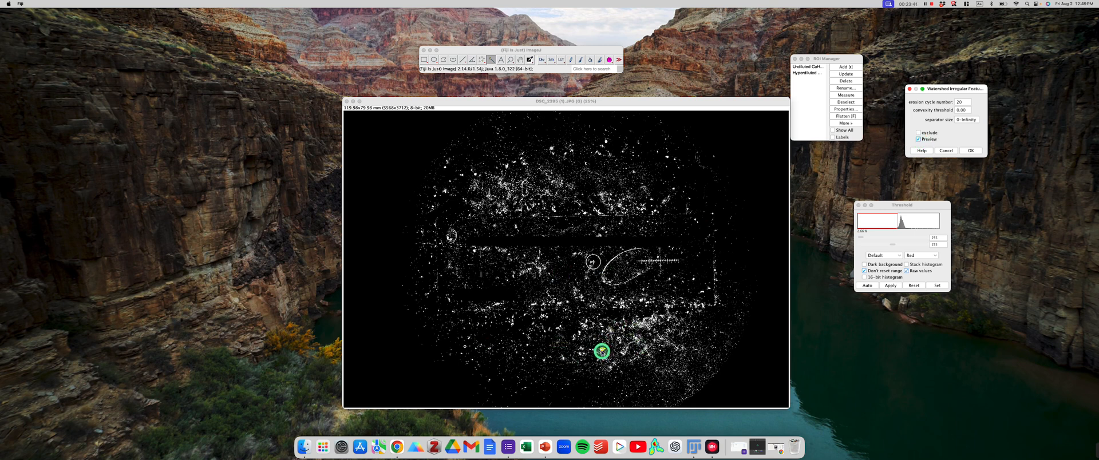
click(944, 151)
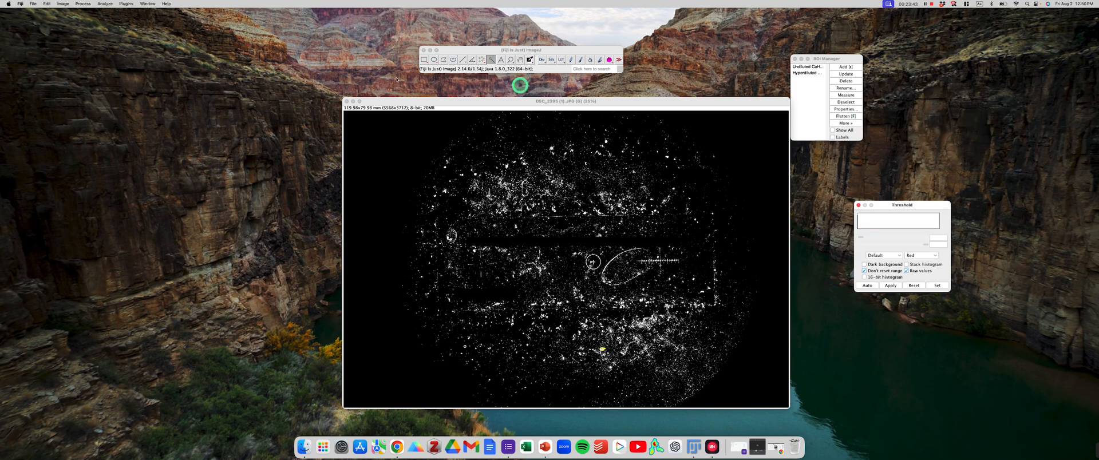
Remove the cluster selection and run Watershed Irregular Features on the whole image with an erosion cycle number of 20 and preview enabled.
click(452, 61)
click(758, 170)
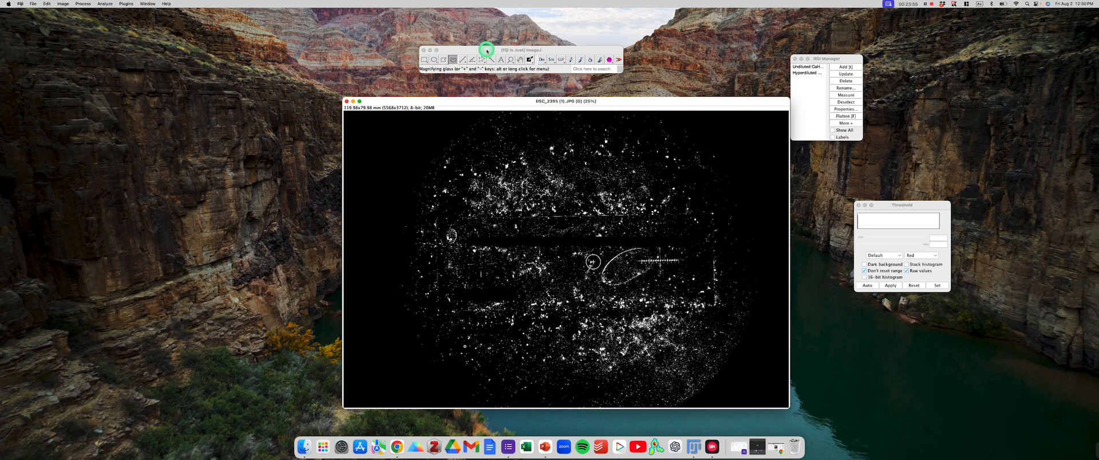
click(609, 59)
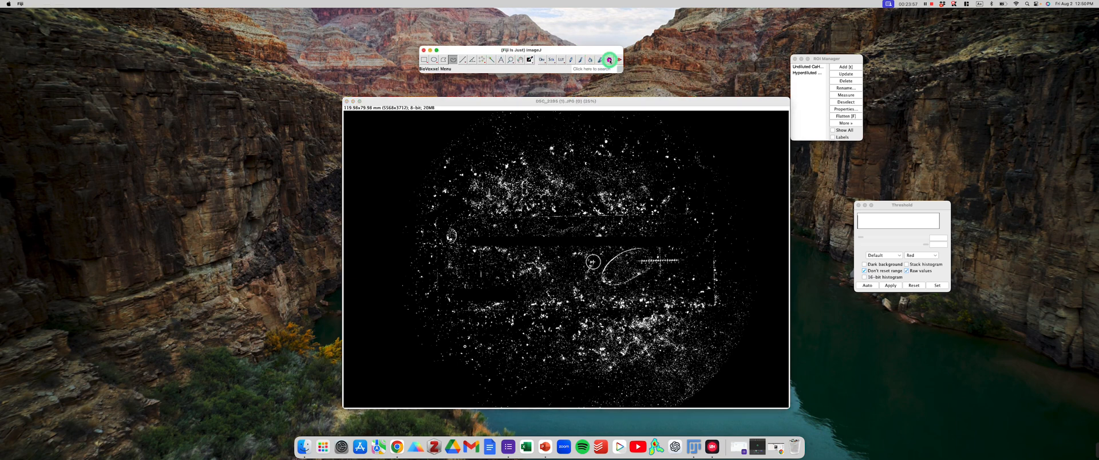
click(609, 59)
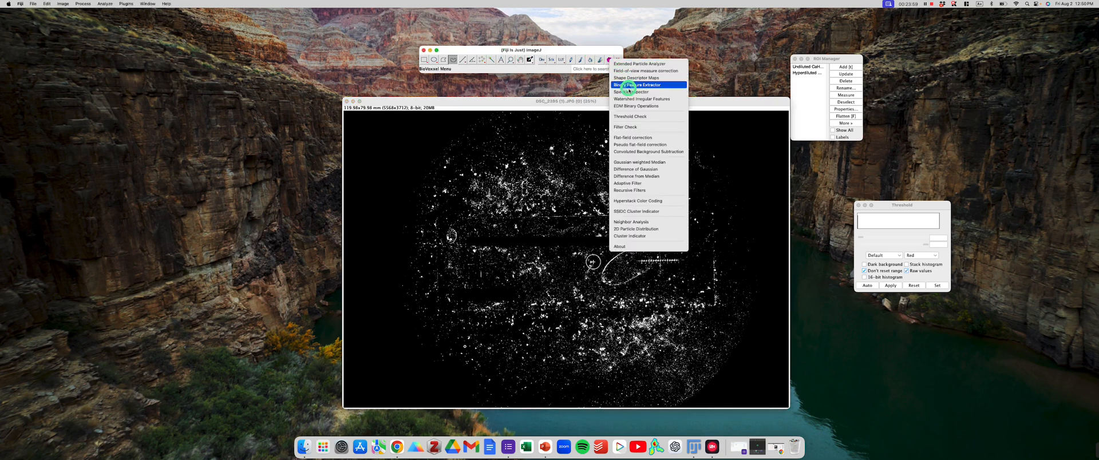
click(630, 97)
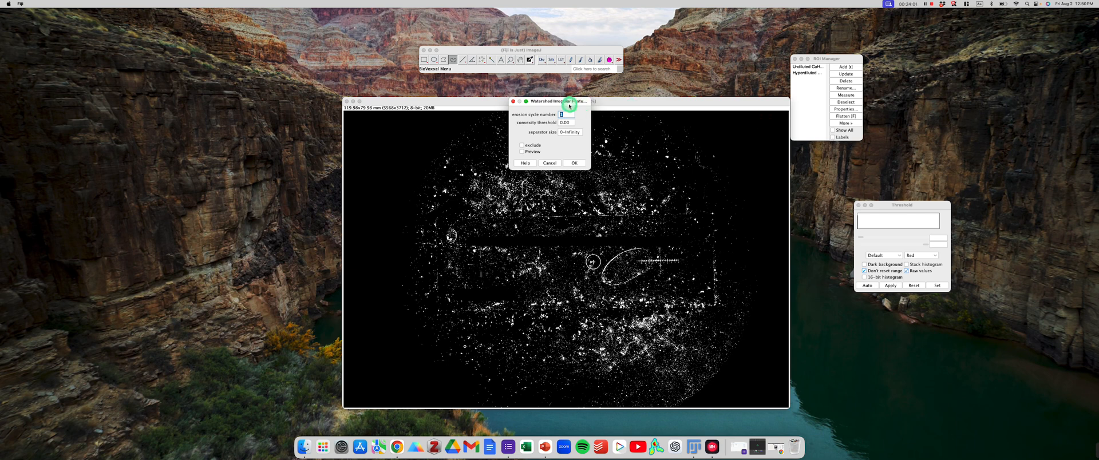
drag(569, 103, 908, 117)
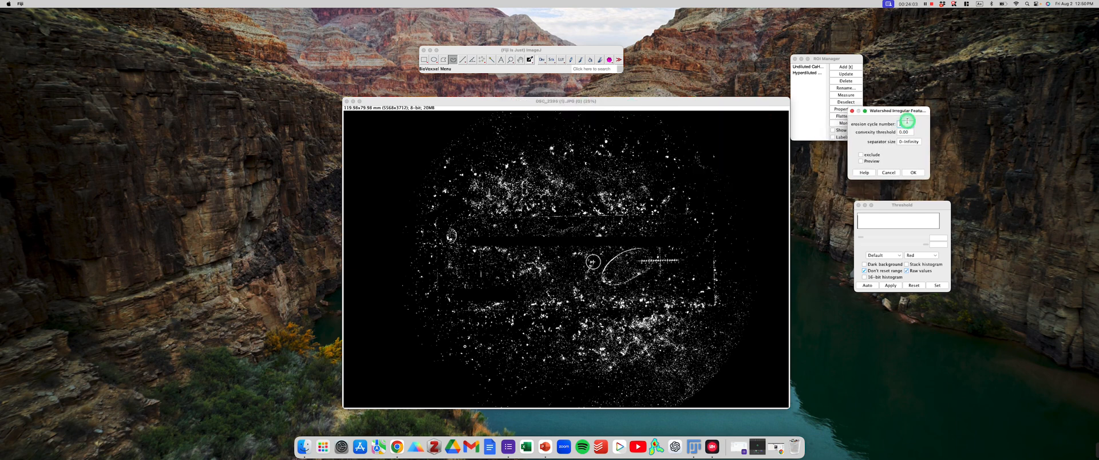
click(873, 166)
click(906, 173)
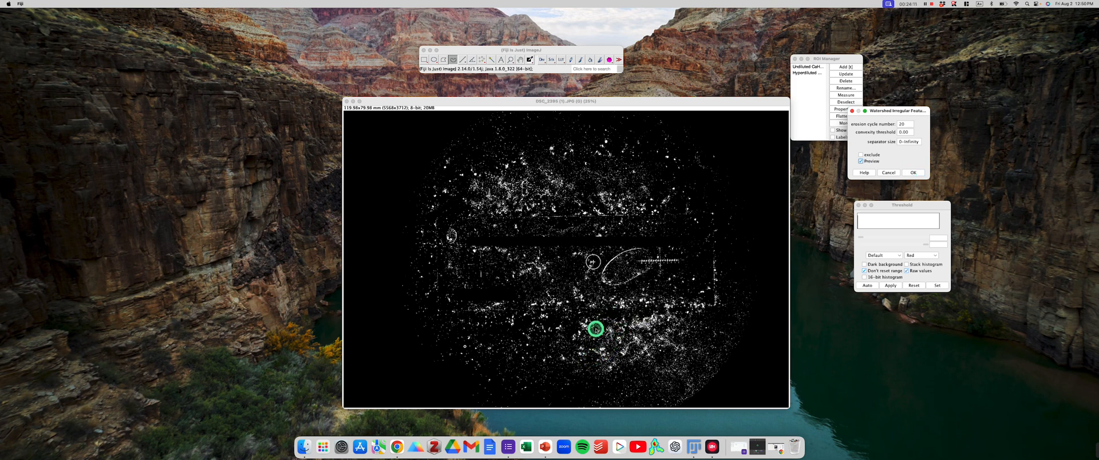
click(914, 172)
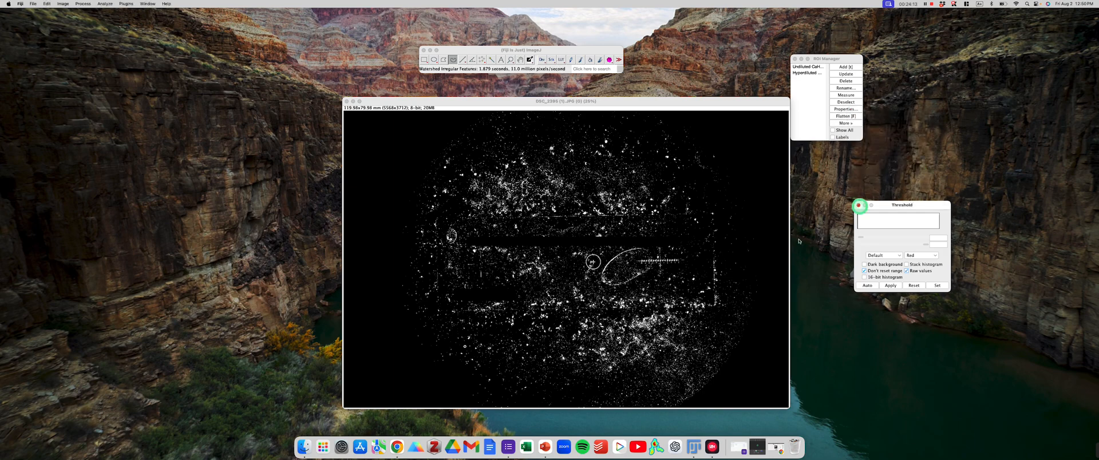
Check the watershed separation, and run Analyze Particles with circularity 0.00-1.00, overlay masks, displayed results, summary and edge particles excluded.
scroll(620, 331, up, 4)
scroll(562, 316, up, 5)
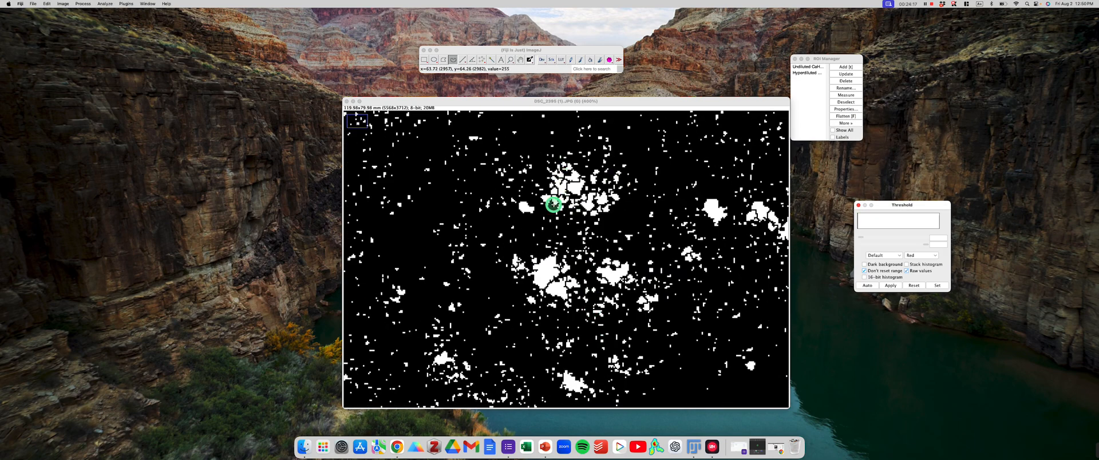
scroll(559, 224, down, 3)
scroll(560, 223, down, 4)
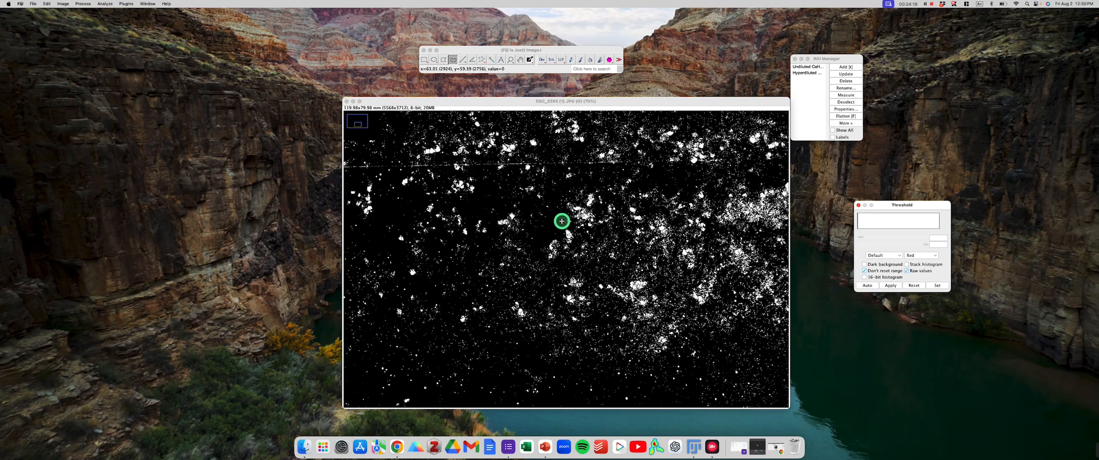
scroll(591, 203, down, 3)
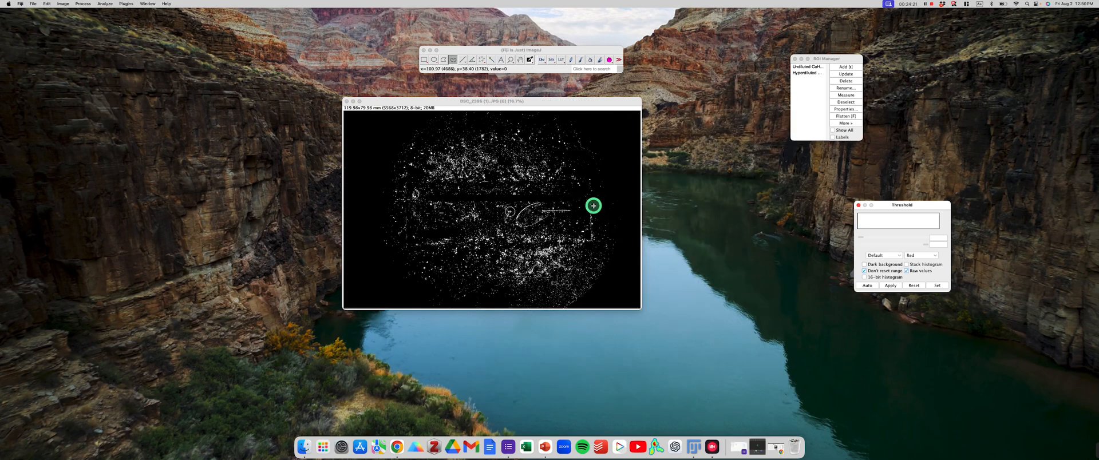
scroll(510, 206, up, 2)
click(98, 4)
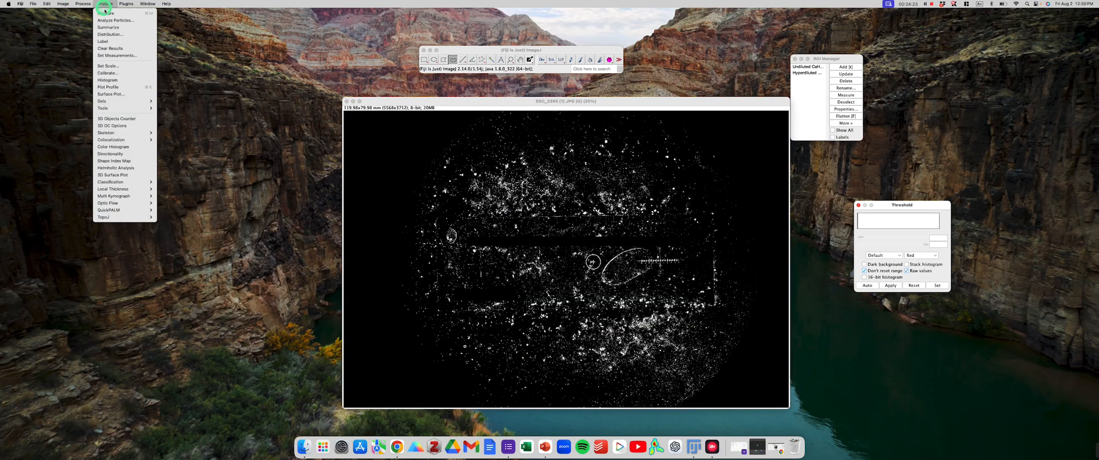
click(118, 21)
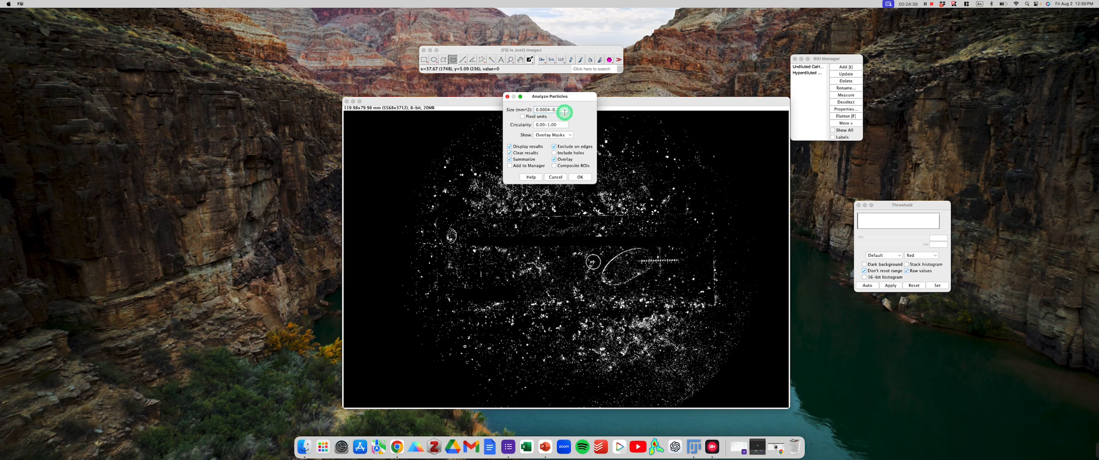
click(580, 178)
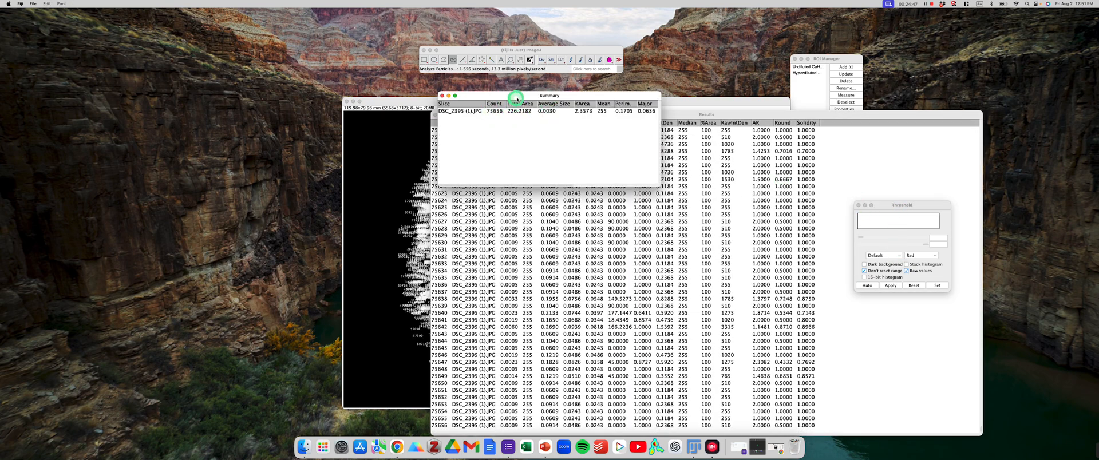
Clear the view of the analyzed image by moving the Summary aside, closing the Threshold window and minimizing the Results table.
drag(521, 98, 273, 109)
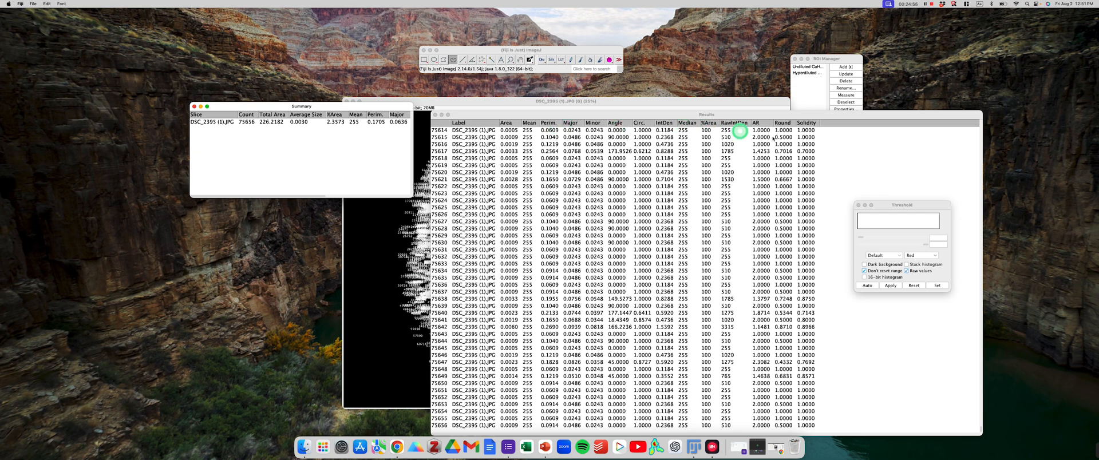
click(858, 207)
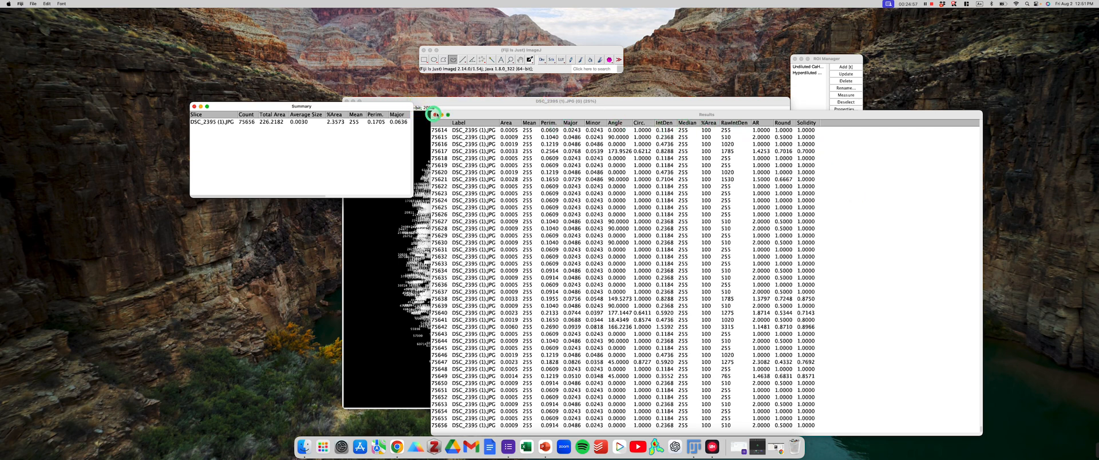
click(442, 115)
click(619, 279)
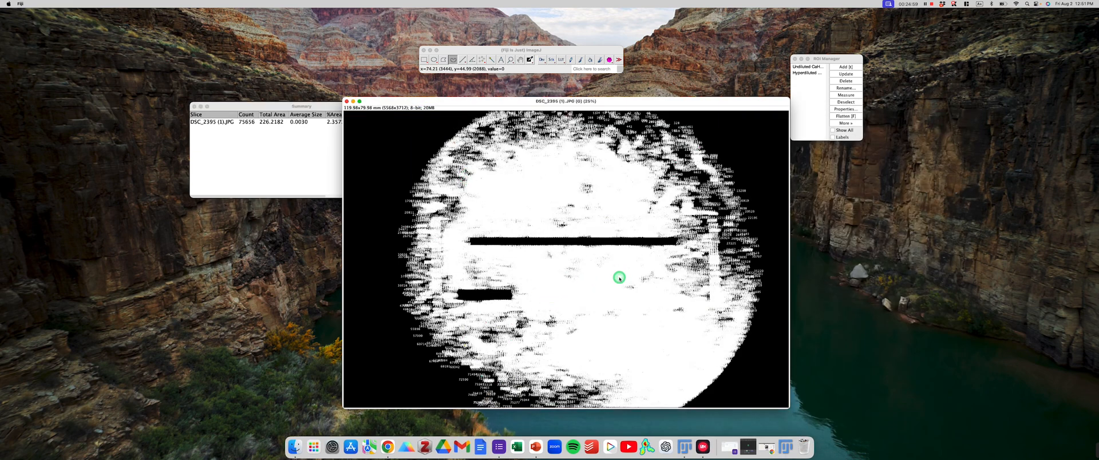
Examine the numbered, coloured overlay masks up close around the small particles near the dish's right edge and return to the full image.
key(plus)
key(plus)
key(plus)
key(plus)
key(plus)
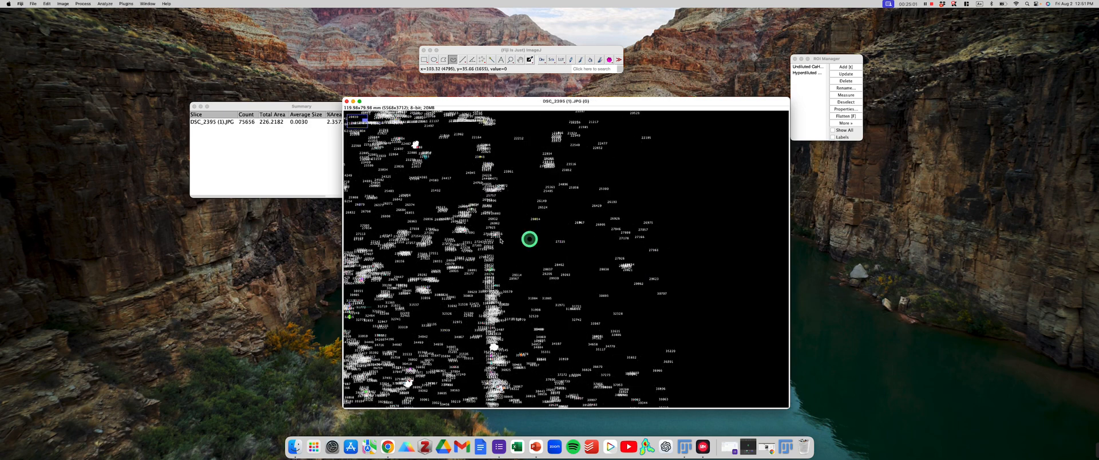
key(plus)
key(plus)
key(plus)
key(plus)
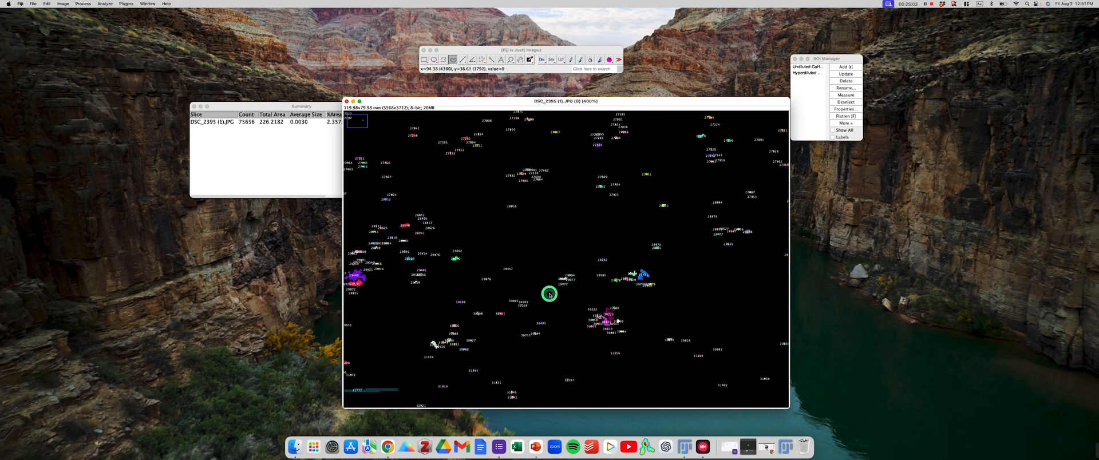
key(plus)
key(plus)
key(plus)
key(plus)
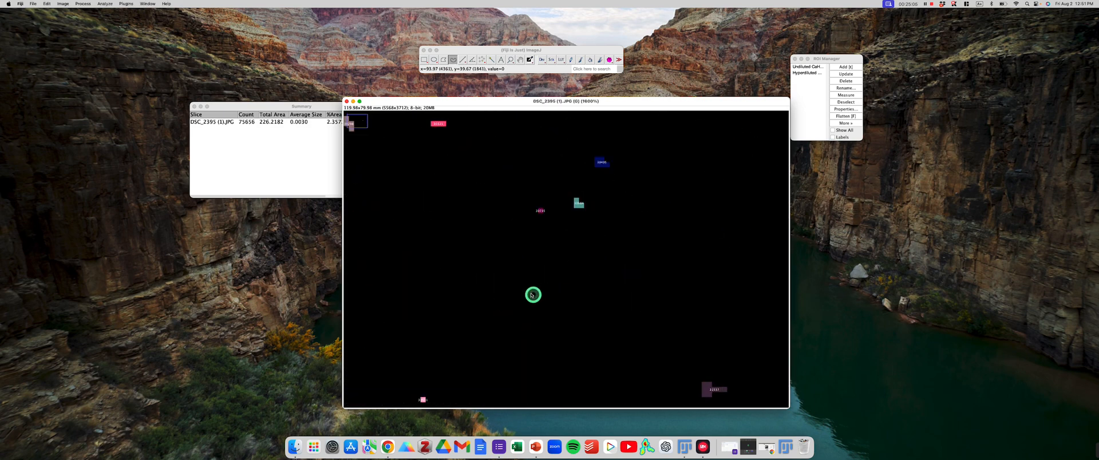
key(minus)
key(minus)
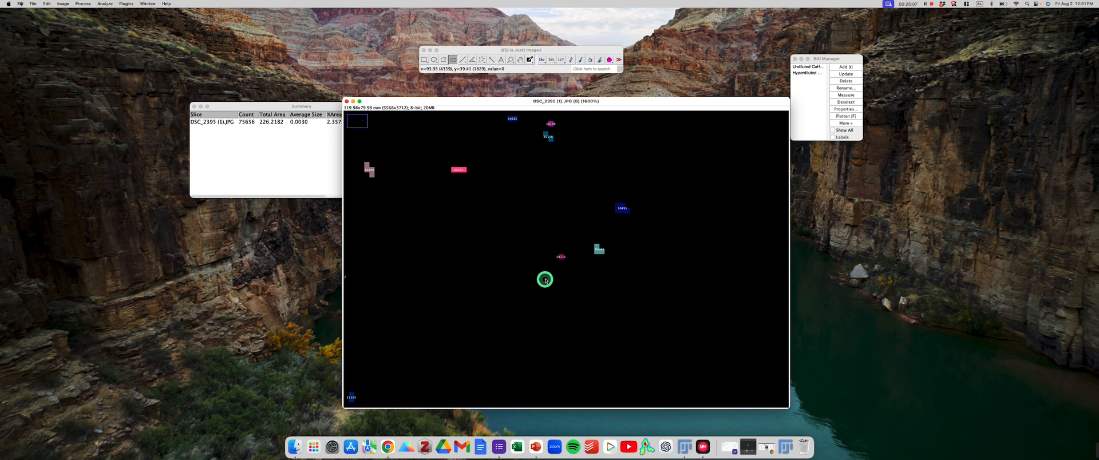
key(plus)
key(plus)
key(plus)
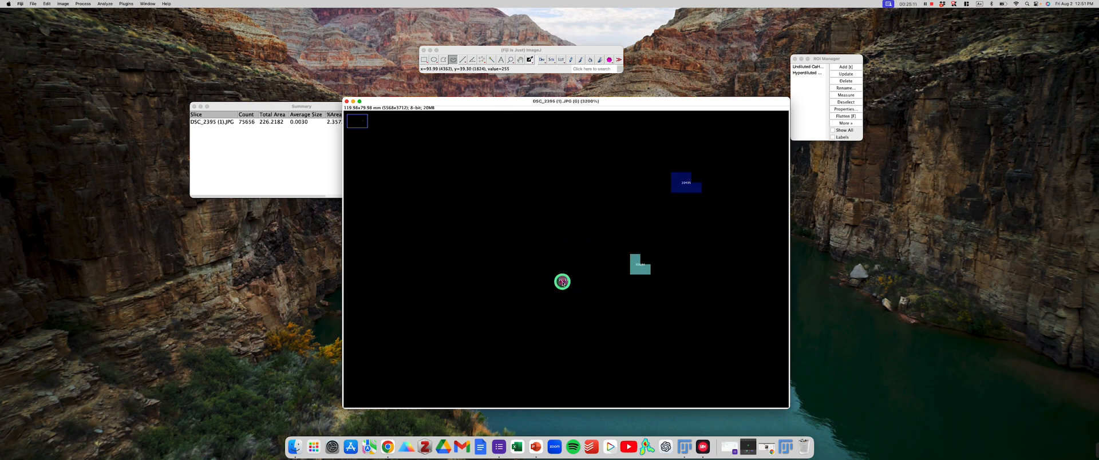
key(minus)
key(minus)
key(minus)
key(minus)
key(minus)
key(minus)
key(minus)
key(minus)
key(minus)
key(minus)
key(minus)
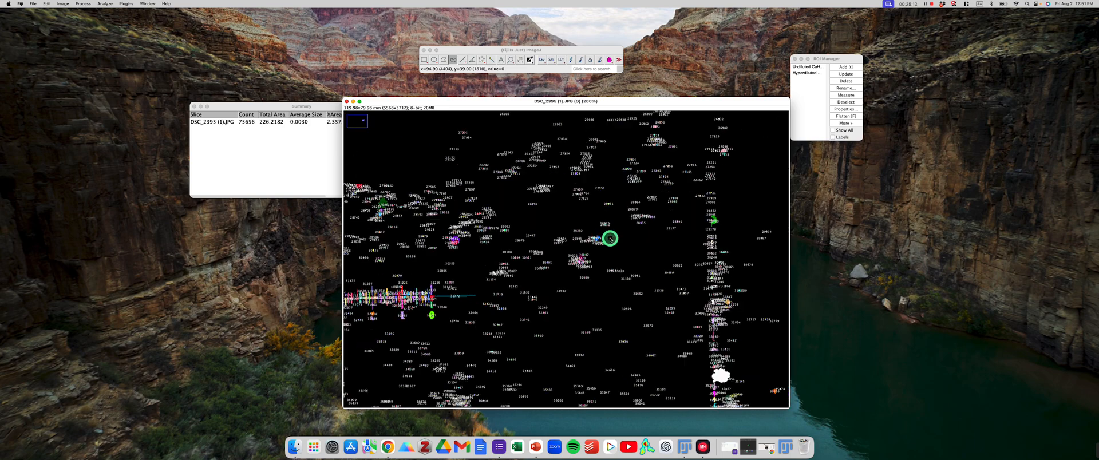
key(minus)
key(minus)
key(minus)
key(minus)
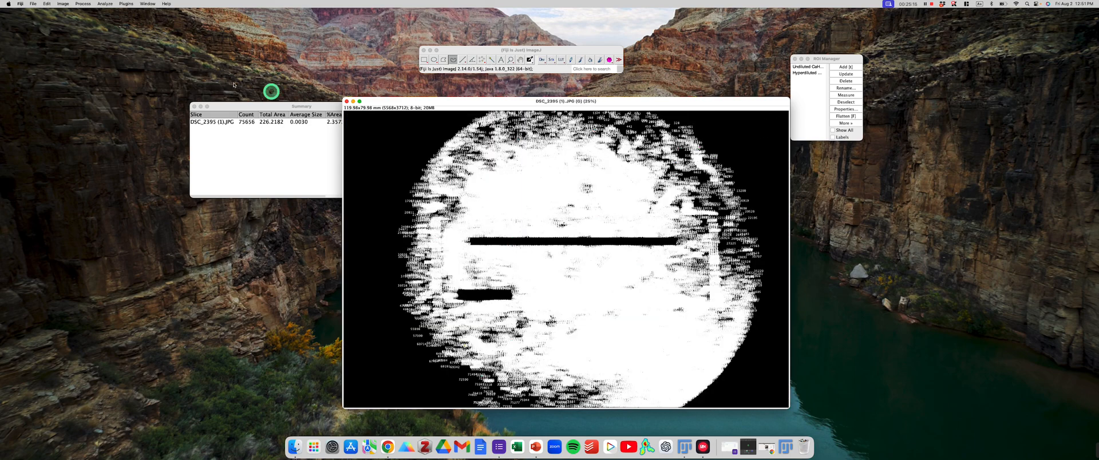
Review the Summary and the individual particle measurements in the restored Results table, and close the Results table without saving.
drag(260, 109, 458, 112)
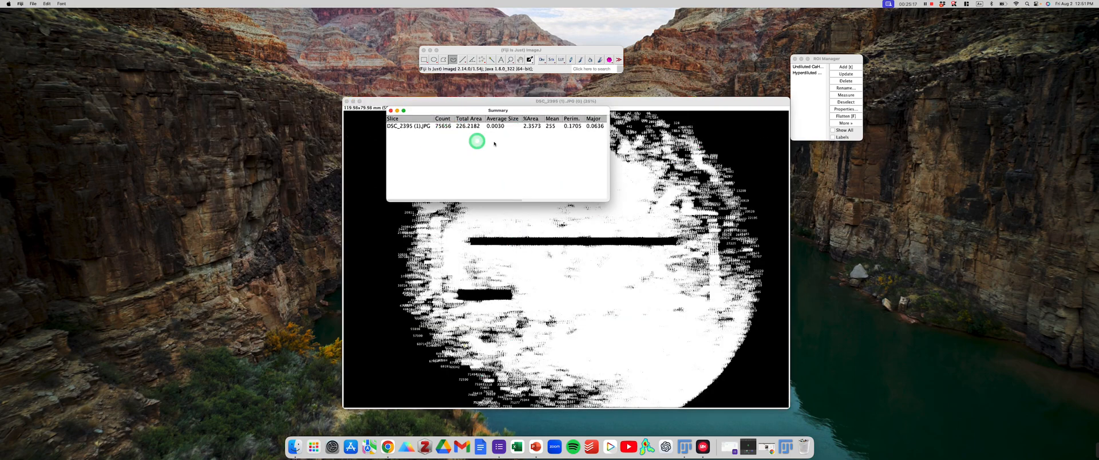
click(784, 446)
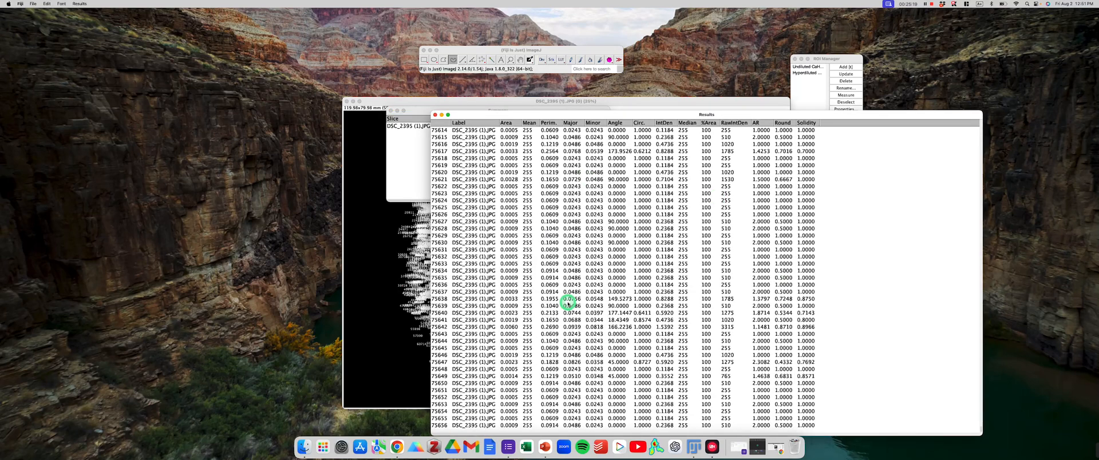
scroll(570, 300, up, 15)
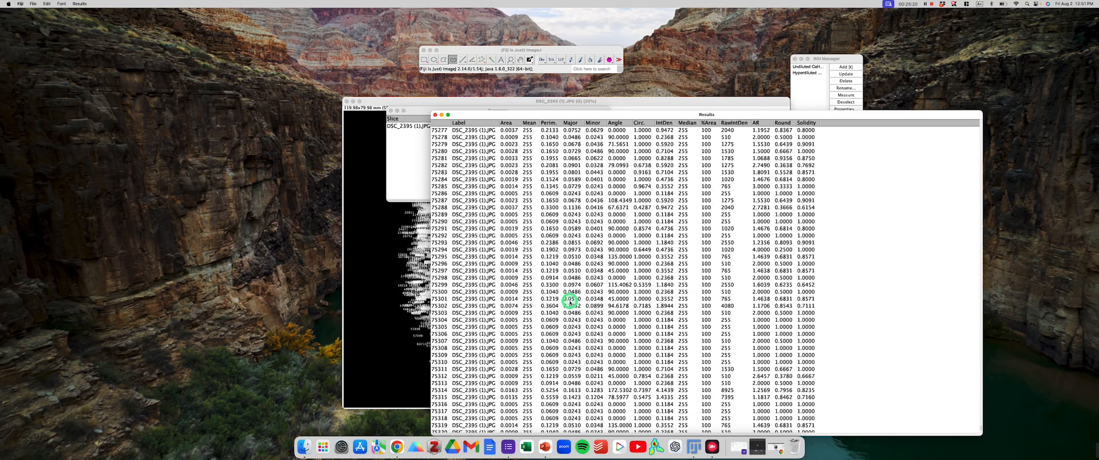
click(435, 115)
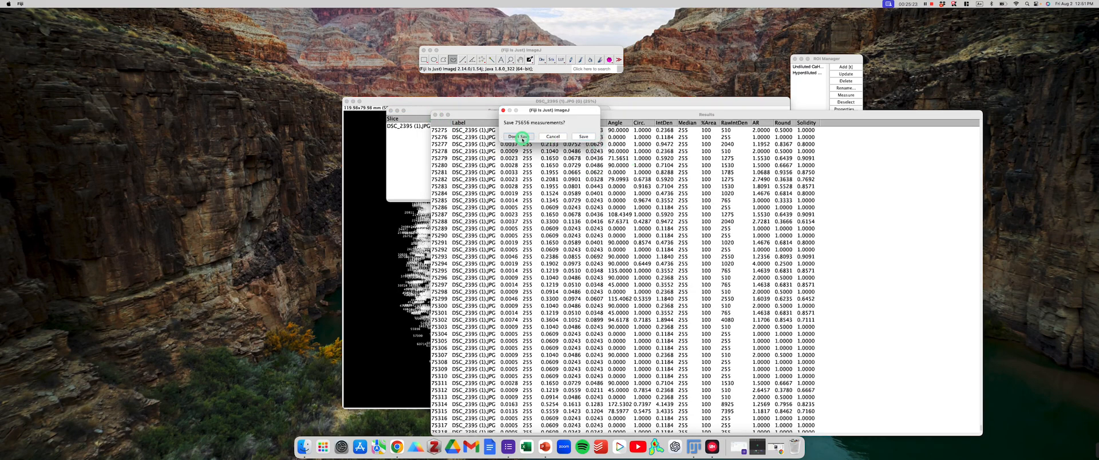
click(522, 138)
click(710, 445)
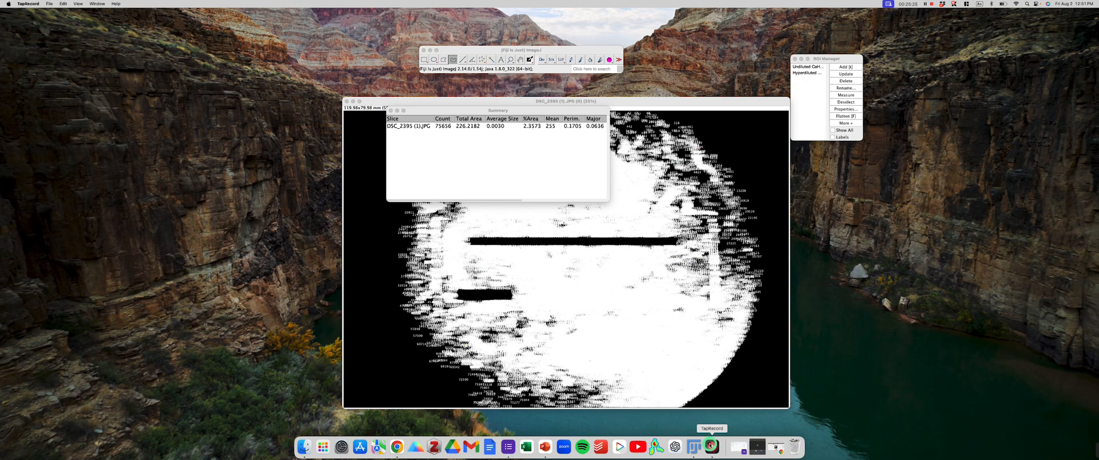
mouse_move(1080, 453)
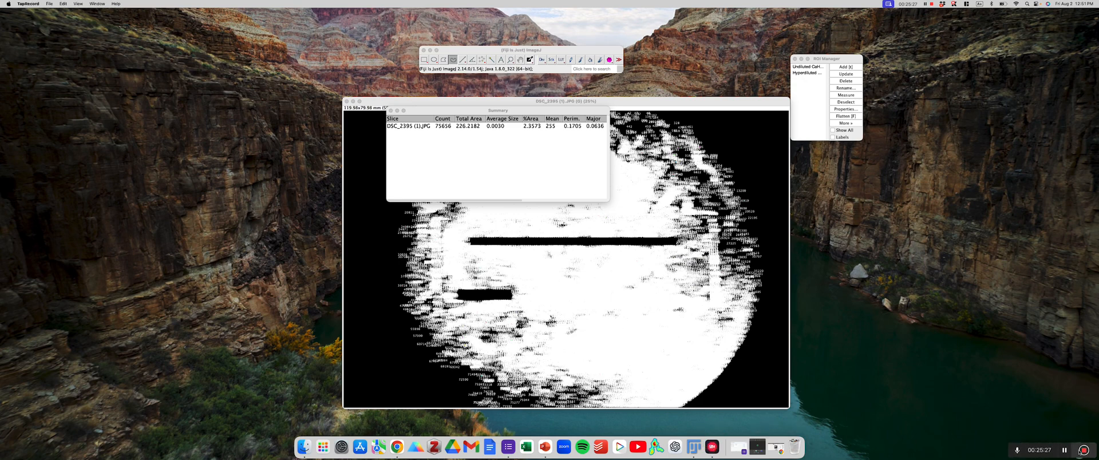